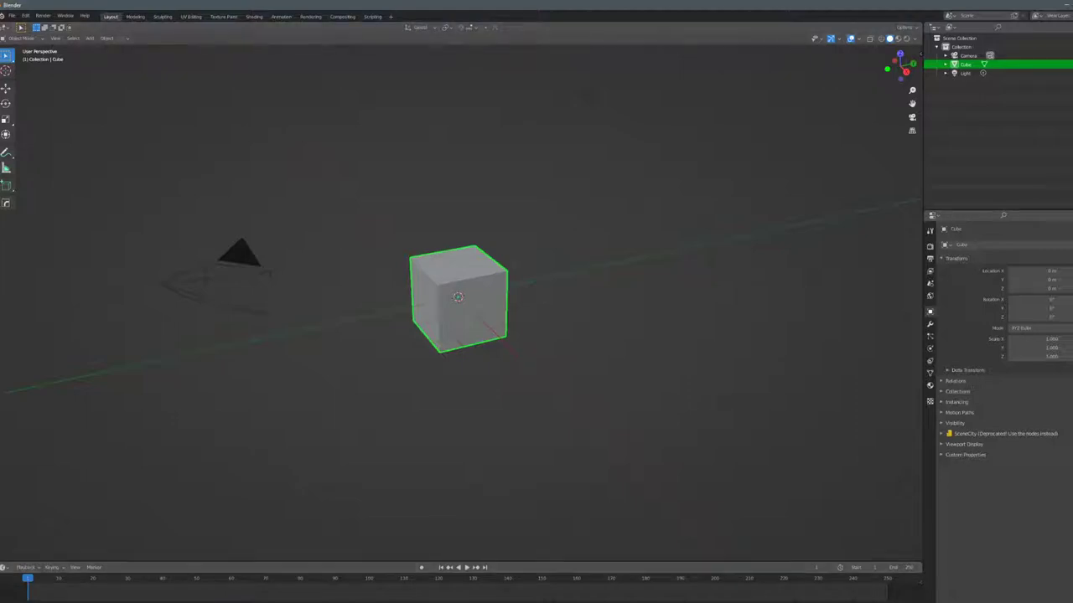
Switch to Substance Painter and examine the textured vase from several angles.
mouse_move(867, 602)
left_click(866, 584)
scroll(402, 313, "down", 4)
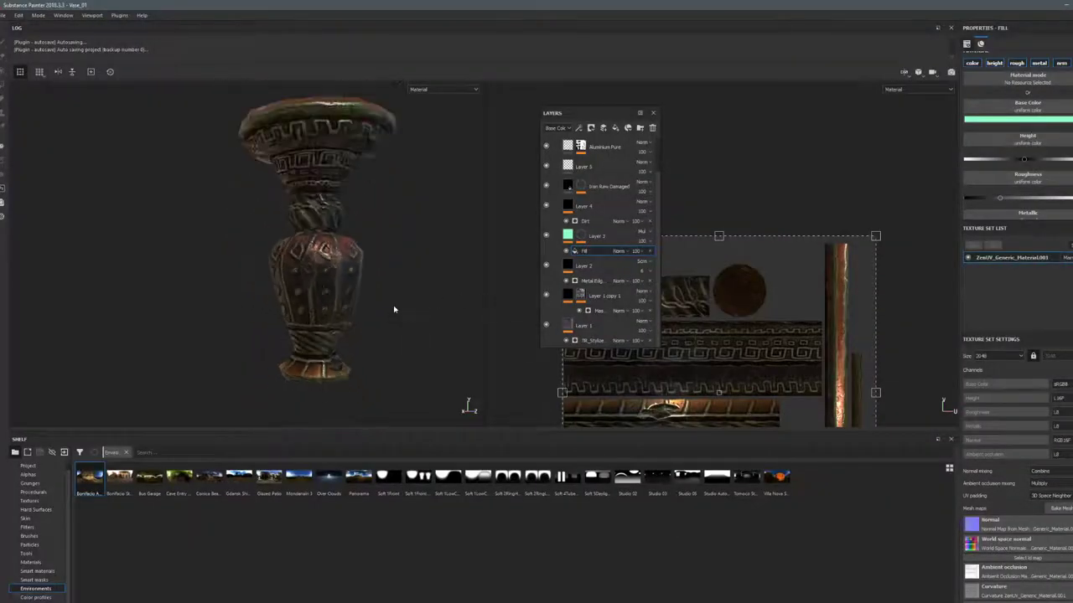
mouse_move(393, 305)
left_mouse_down("alt")
mouse_move(327, 298)
mouse_move(419, 276)
mouse_move(448, 176)
left_mouse_up("alt")
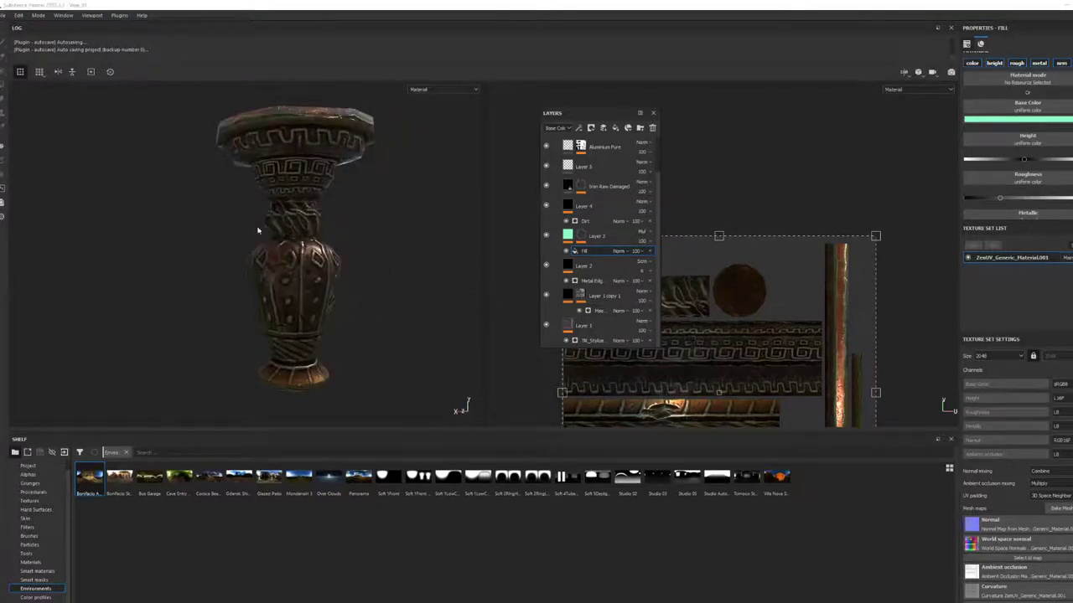
left_click_drag(292, 242, 315, 293, "alt")
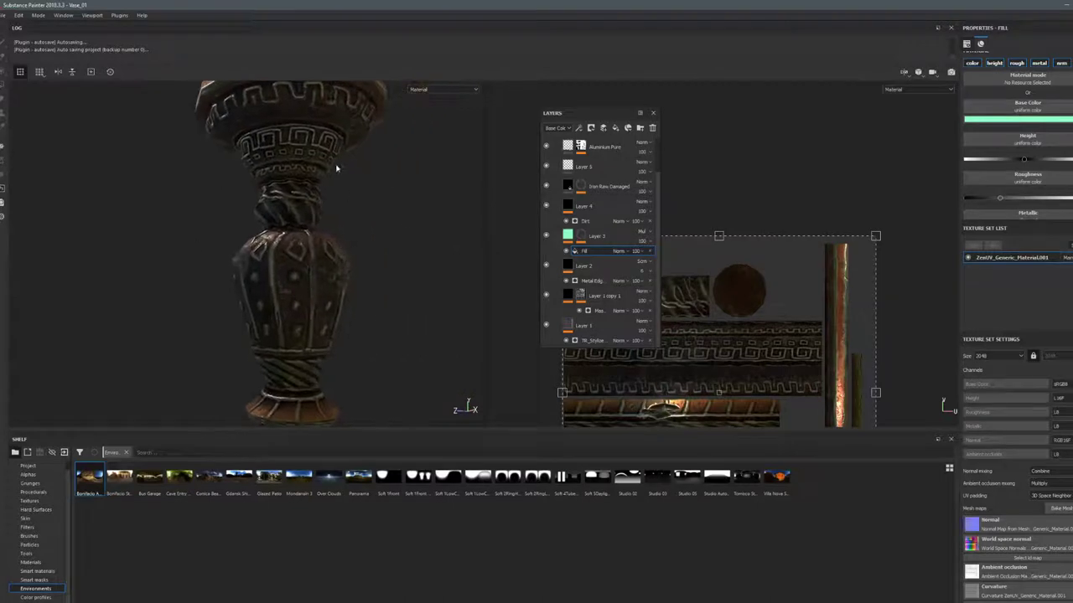
left_click_drag(273, 195, 335, 252, "alt")
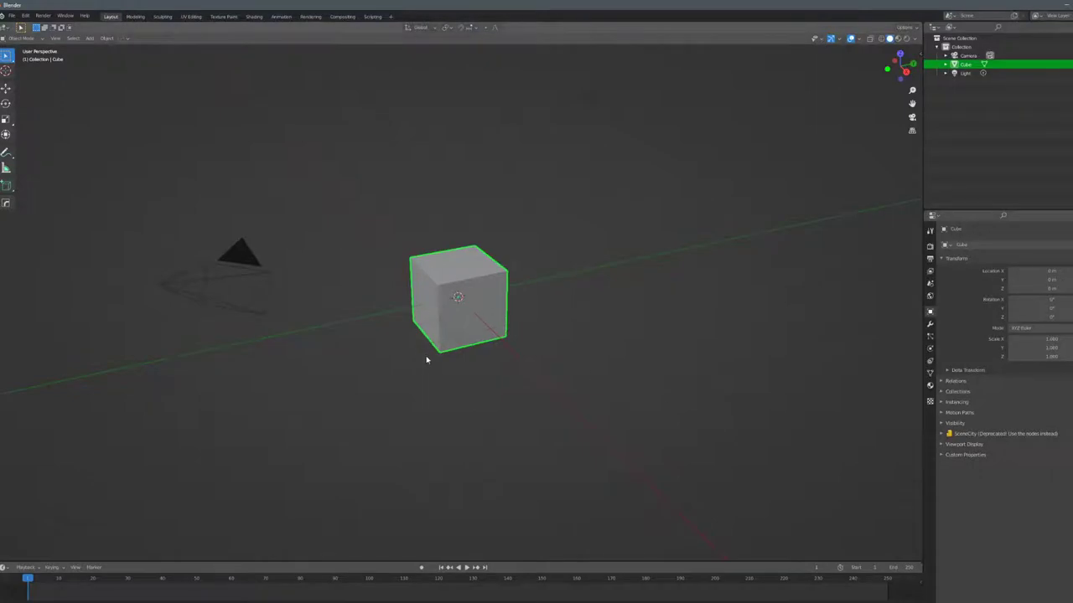
Return to Blender and delete the default cube.
key("Delete")
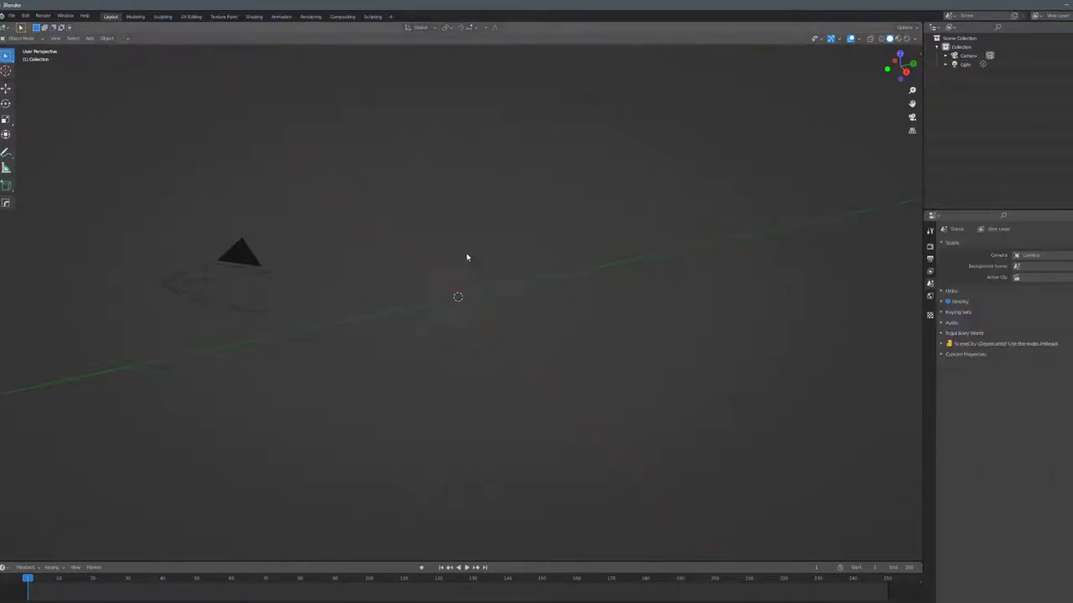
key("KP_3")
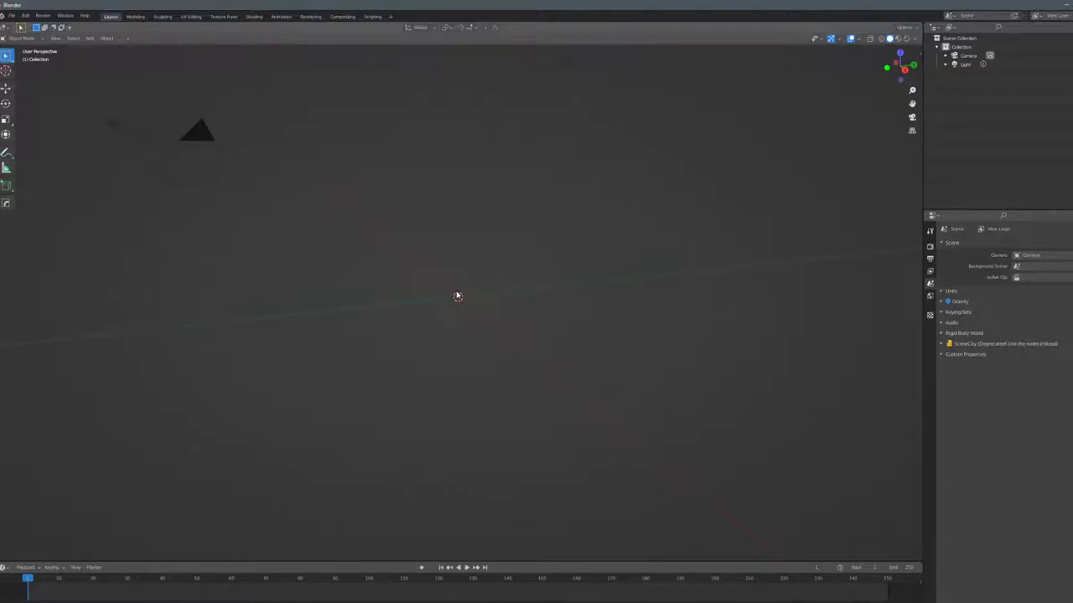
key("shift+a")
mouse_move(478, 288)
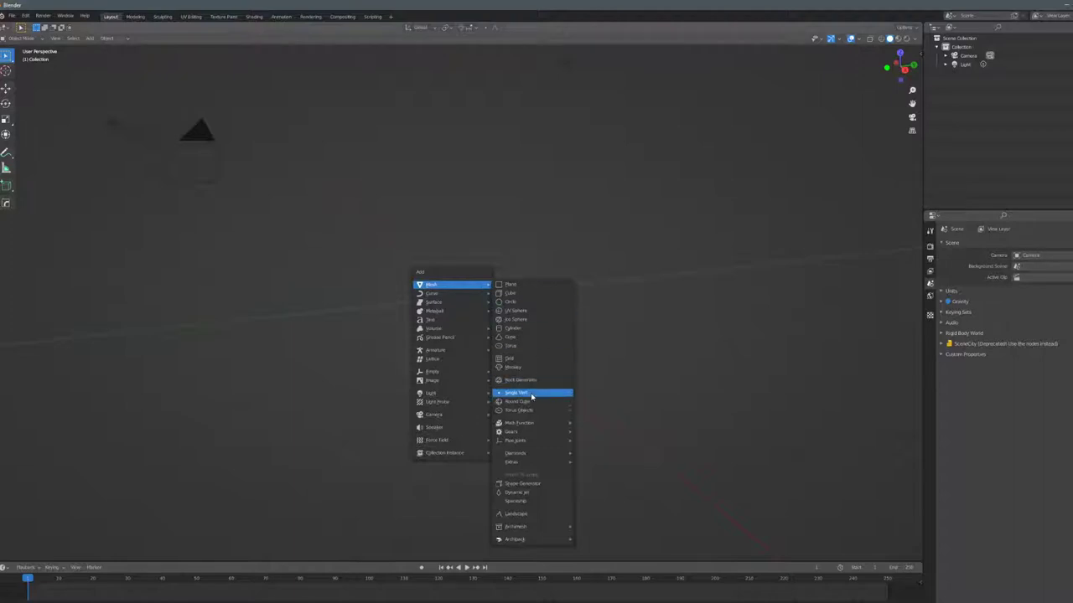
mouse_move(532, 396)
left_click(602, 393)
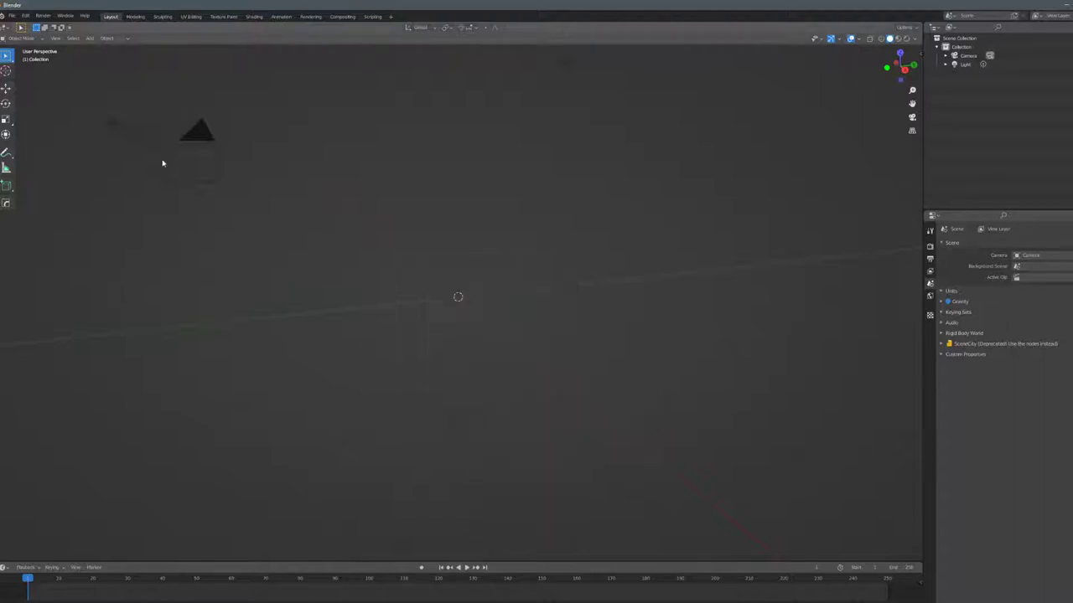
Search the add-ons in the preferences for "extra" and check the Add Mesh: Extra Objects entry.
left_click(26, 16)
left_click(70, 150)
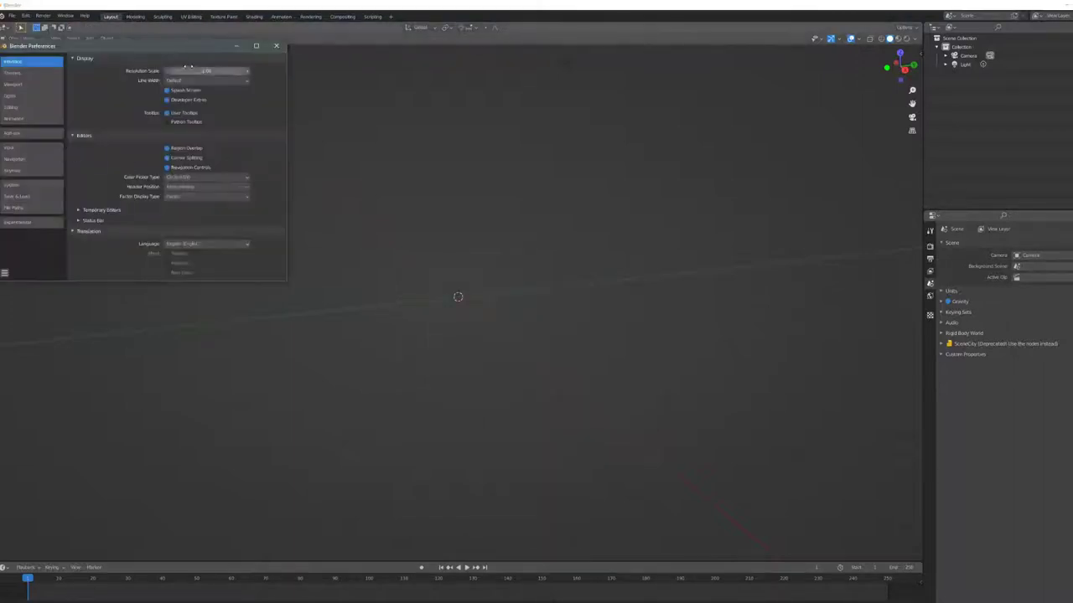
left_click(400, 199)
left_click(616, 136)
type("extra")
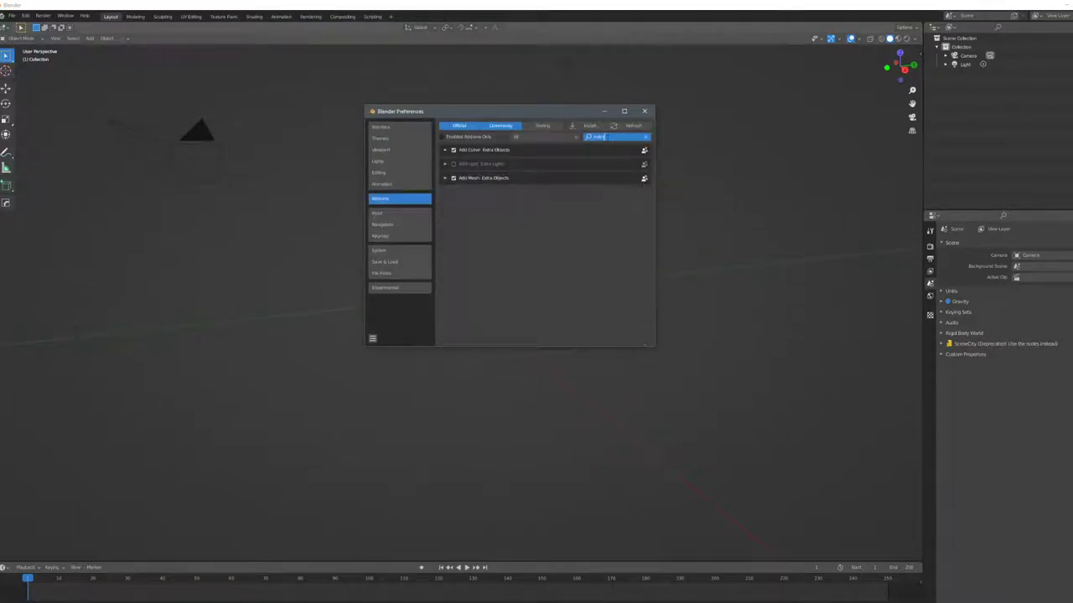
key("Return")
left_click(444, 178)
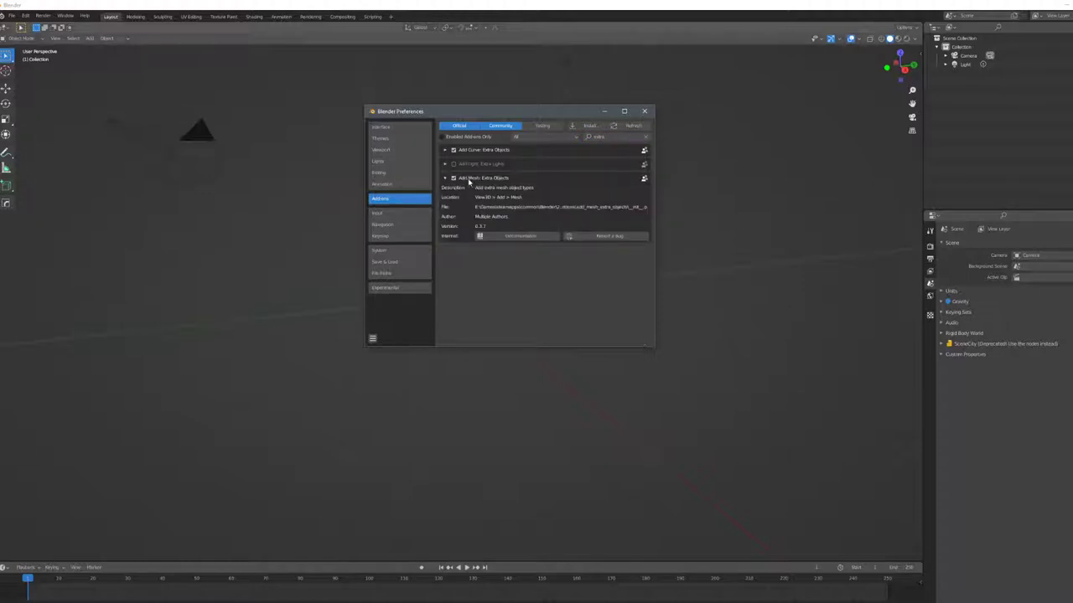
left_click(444, 179)
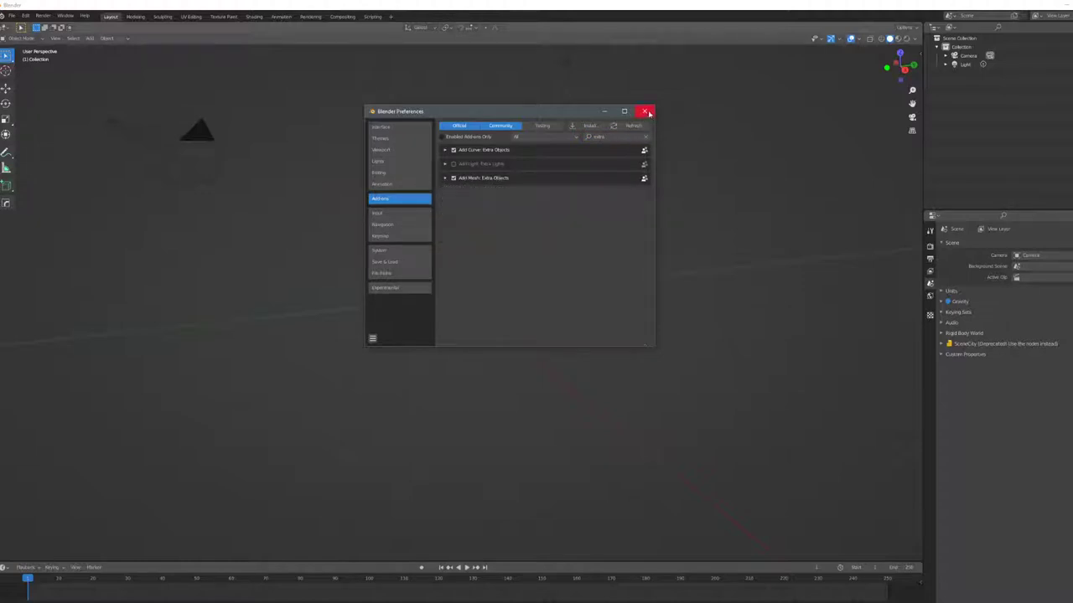
left_click(645, 110)
Add a plane mesh and merge all of its vertices at the center into a single vertex.
key("shift+a")
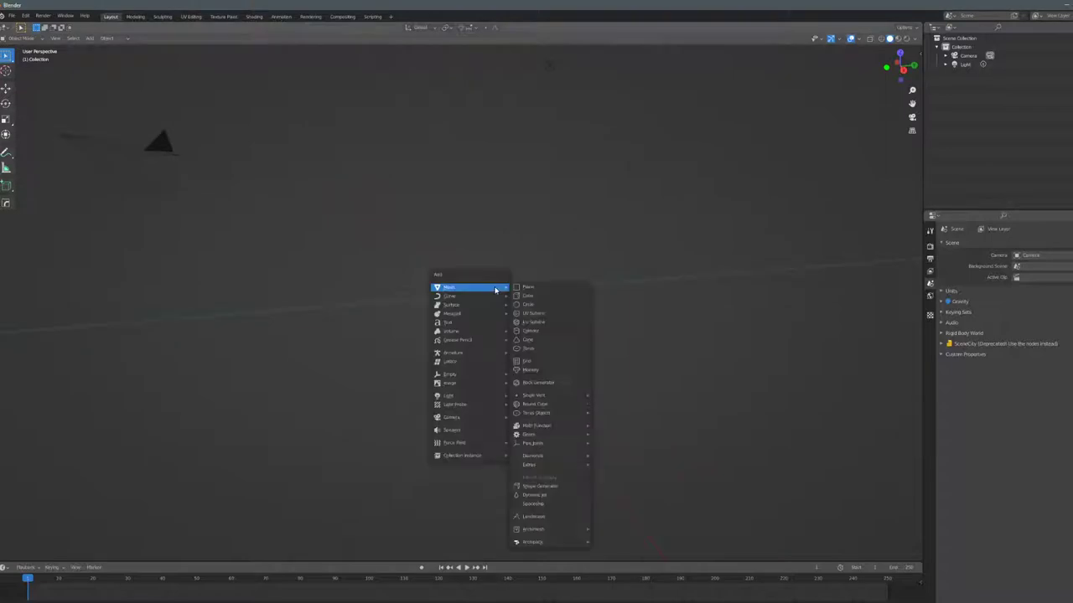
left_click(545, 290)
key("Tab")
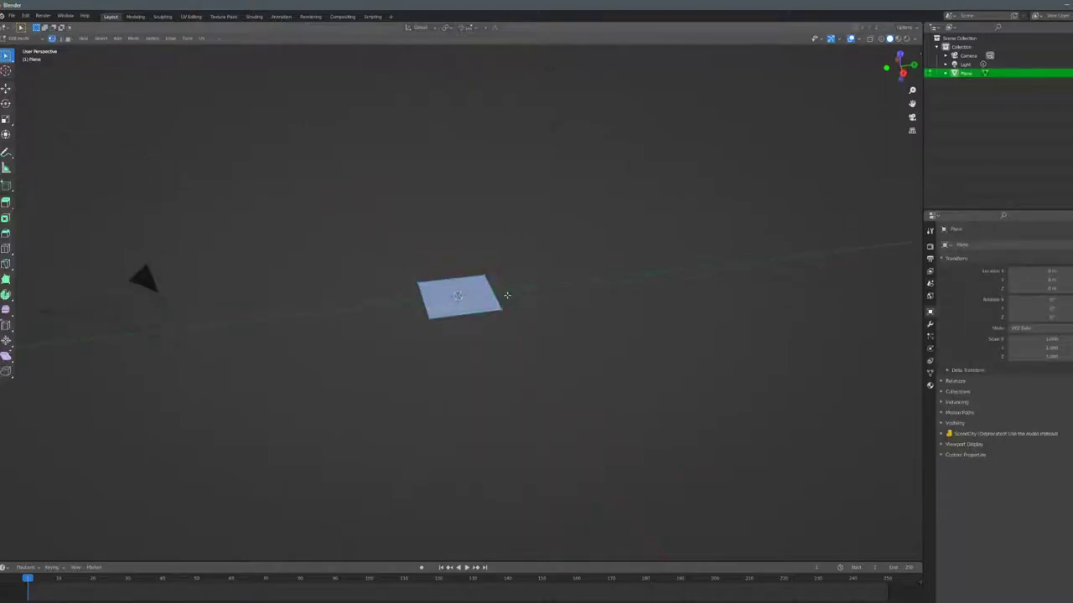
key("m")
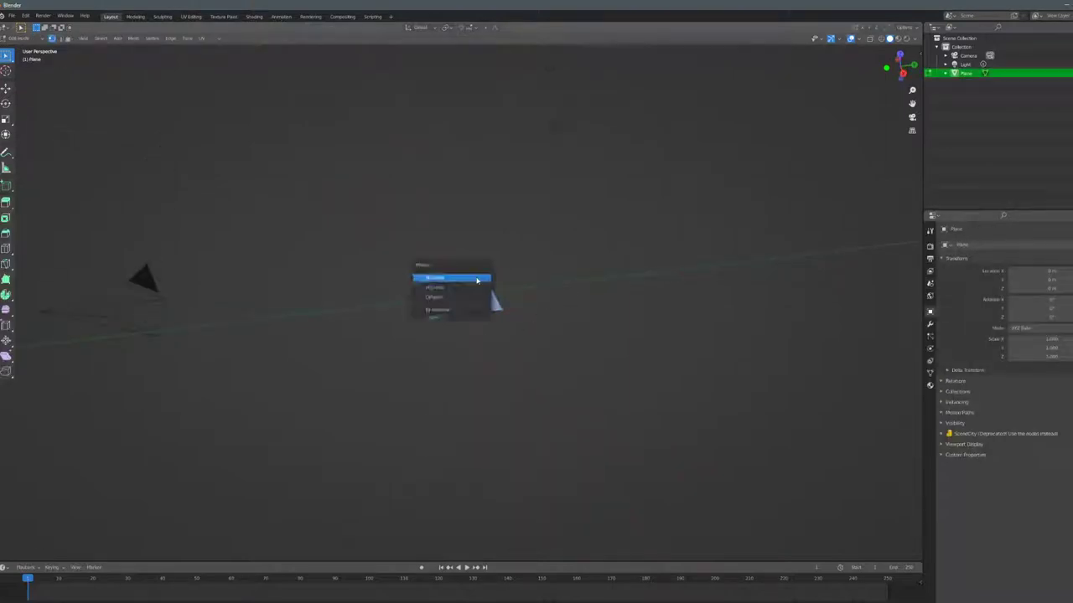
left_click(476, 279)
Move the merged vertex a short distance from the origin along the positive Y axis.
scroll(486, 294, "up", 3)
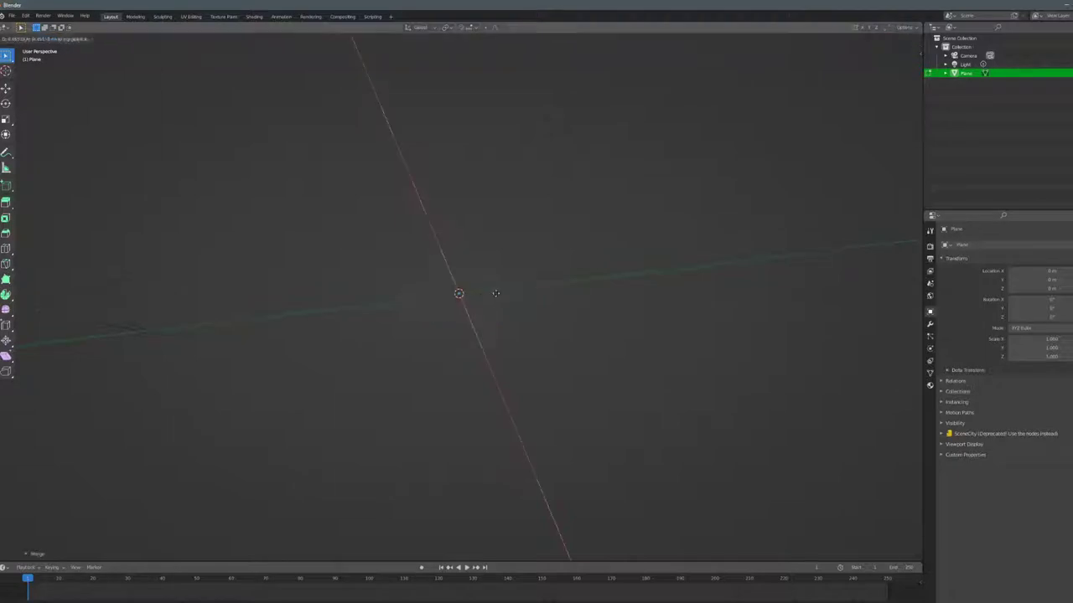
key("g")
key("y")
left_click(523, 288)
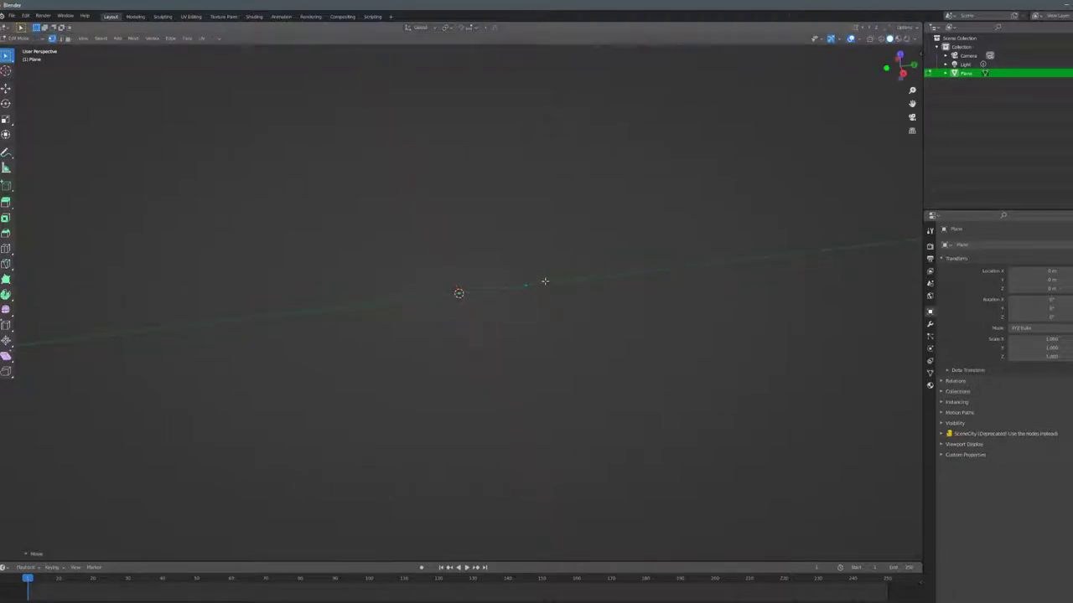
In the right orthographic view, extrude the vertex into a cup profile that slopes outward and upward and continues straight up.
key("KP_3")
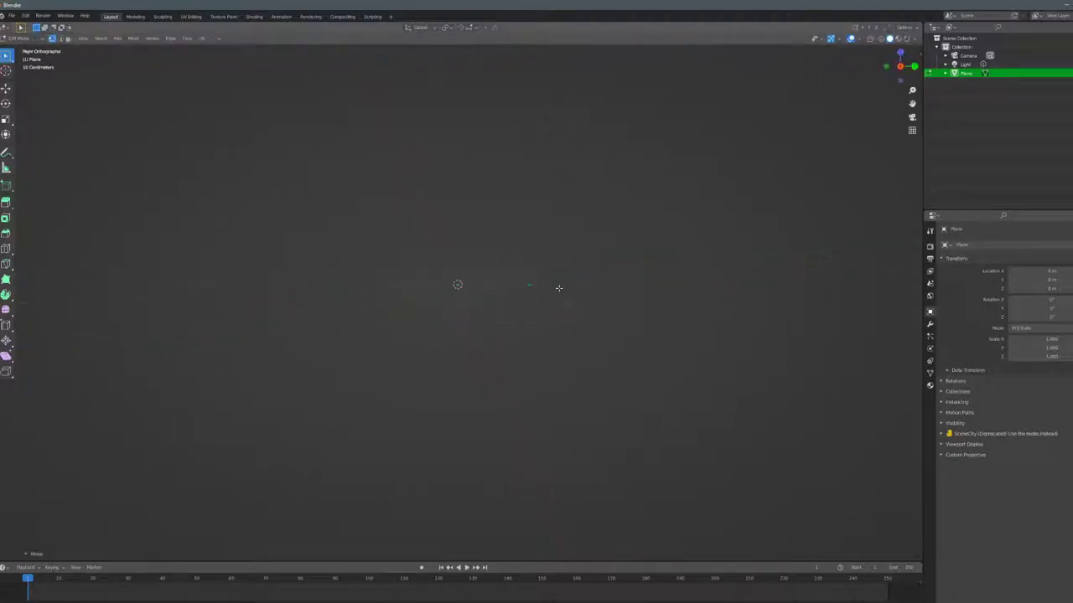
middle_click_drag(556, 196, 526, 340, "shift")
middle_click_drag(523, 357, 499, 369)
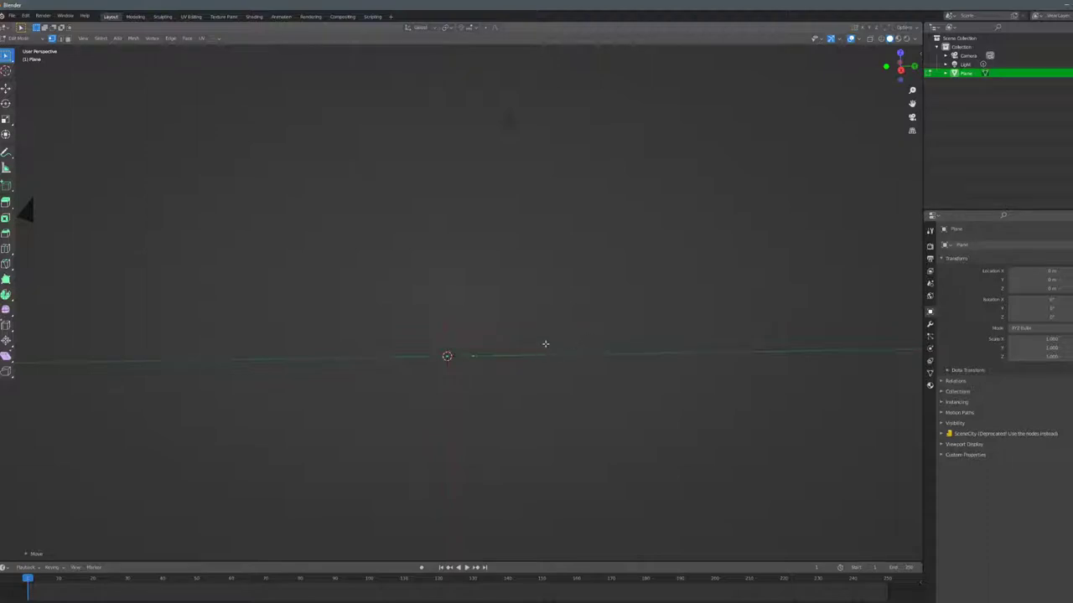
key("KP_1")
key("KP_3")
key("e")
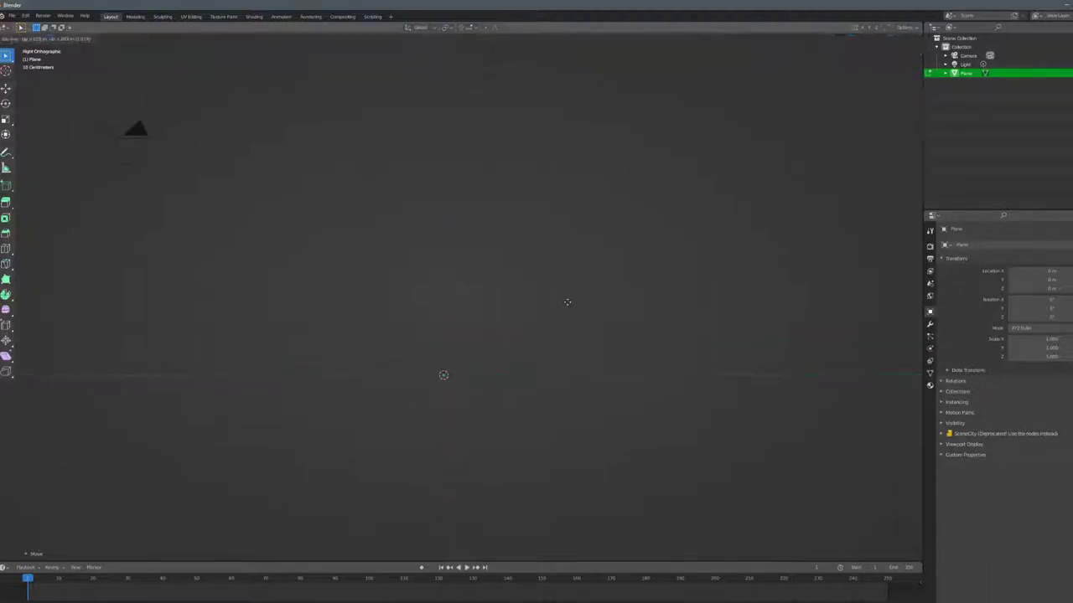
left_click(565, 180)
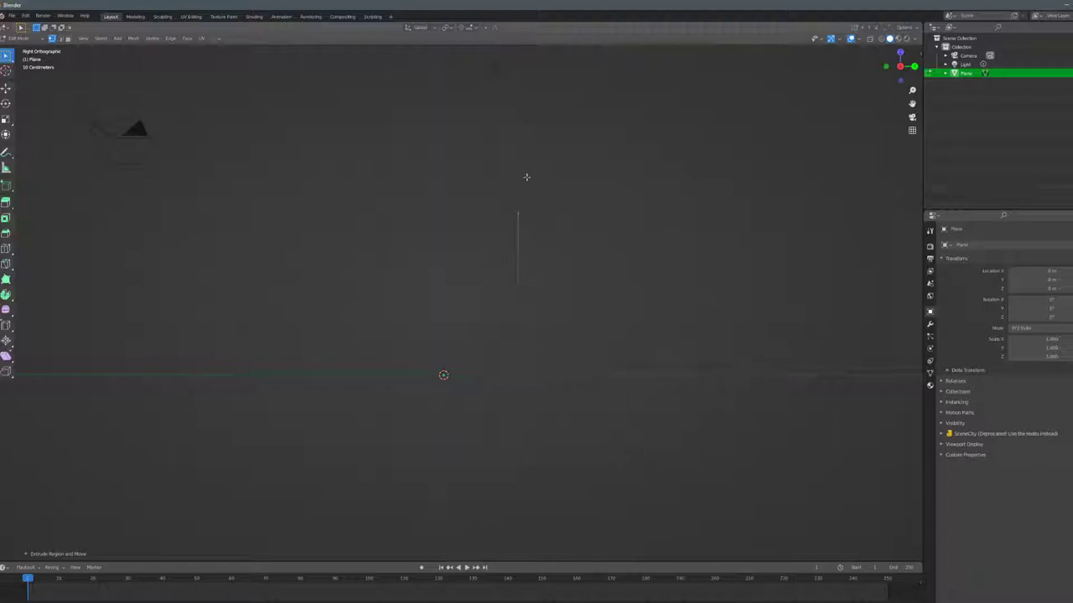
middle_click_drag(546, 272, 598, 288)
Add a Screw modifier to the profile object in Object Mode and set its angle to 360°.
key("Tab")
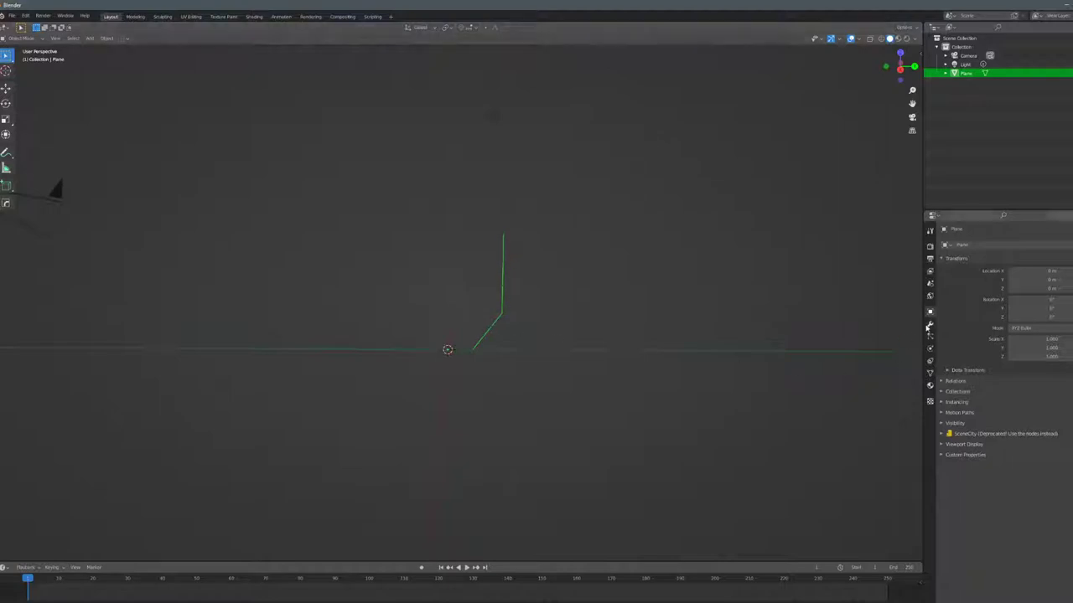
left_click(930, 324)
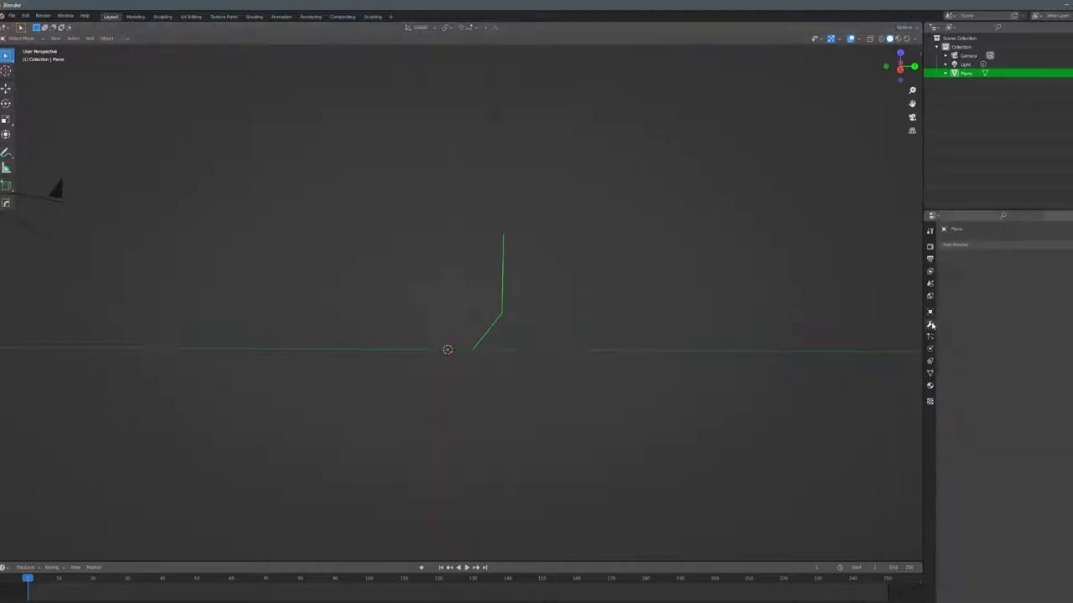
left_click(988, 245)
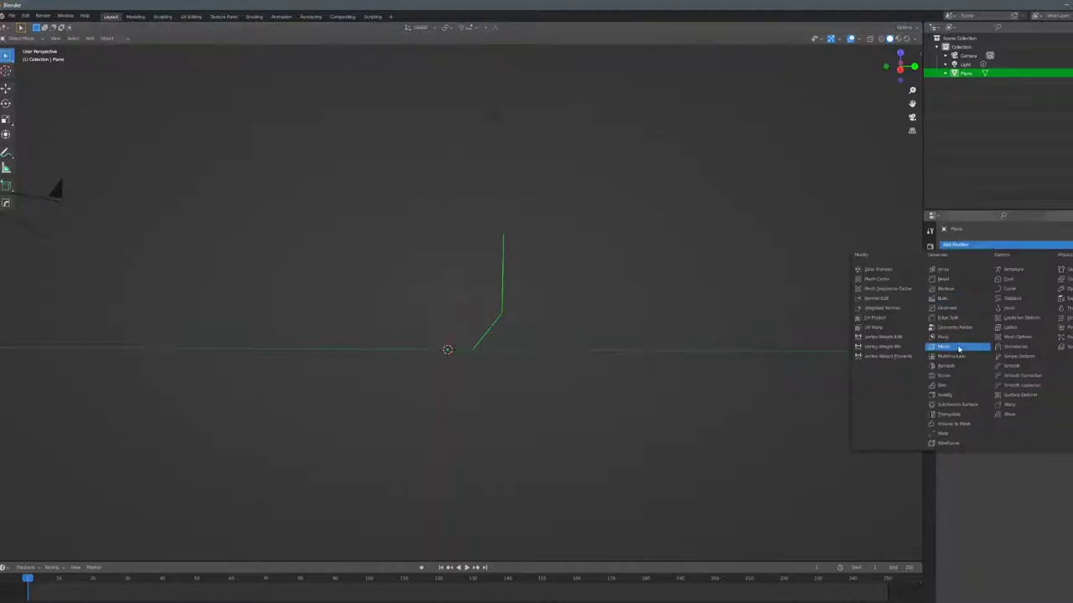
left_click(962, 376)
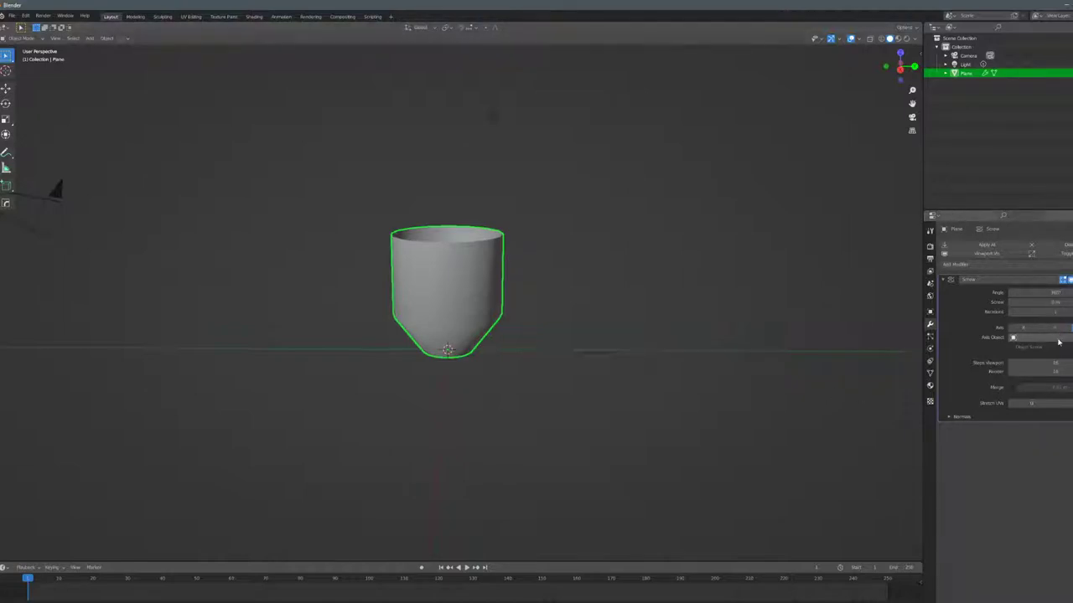
left_click_drag(1039, 291, 1063, 292)
left_click(1062, 292)
type("360")
key("Return")
Try a Screw offset of 4 m on the modifier and inspect the resulting spiral shape.
mouse_move(1057, 302)
left_mouse_down()
mouse_move(1070, 301)
mouse_move(1040, 301)
mouse_move(1064, 301)
mouse_move(1065, 311)
left_mouse_up()
scroll(647, 270, "down", 3)
scroll(637, 270, "down", 4)
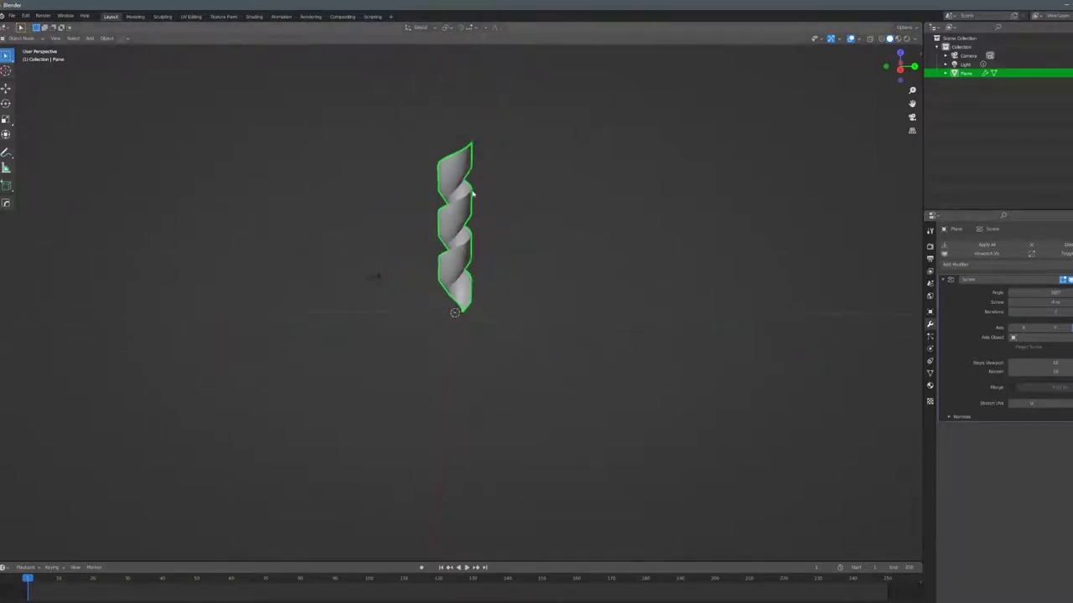
scroll(479, 218, "up", 1)
mouse_move(478, 218)
middle_mouse_down()
mouse_move(651, 230)
mouse_move(427, 213)
mouse_move(477, 237)
middle_mouse_up()
scroll(482, 241, "up", 3)
scroll(482, 241, "down", 1)
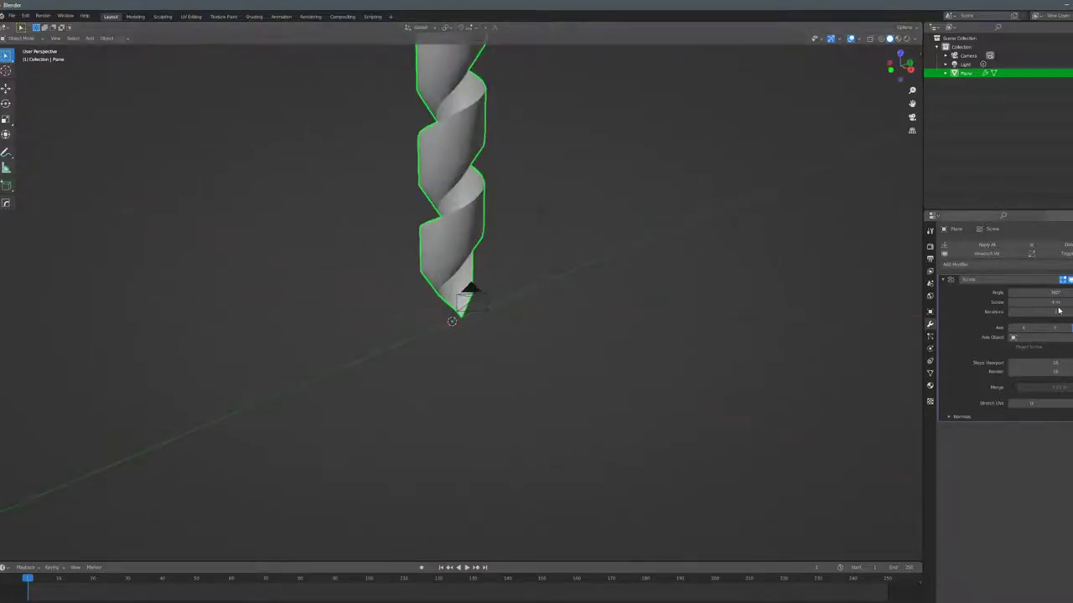
Set the modifier's Screw offset back to 0 m.
left_click_drag(1057, 303, 1027, 312)
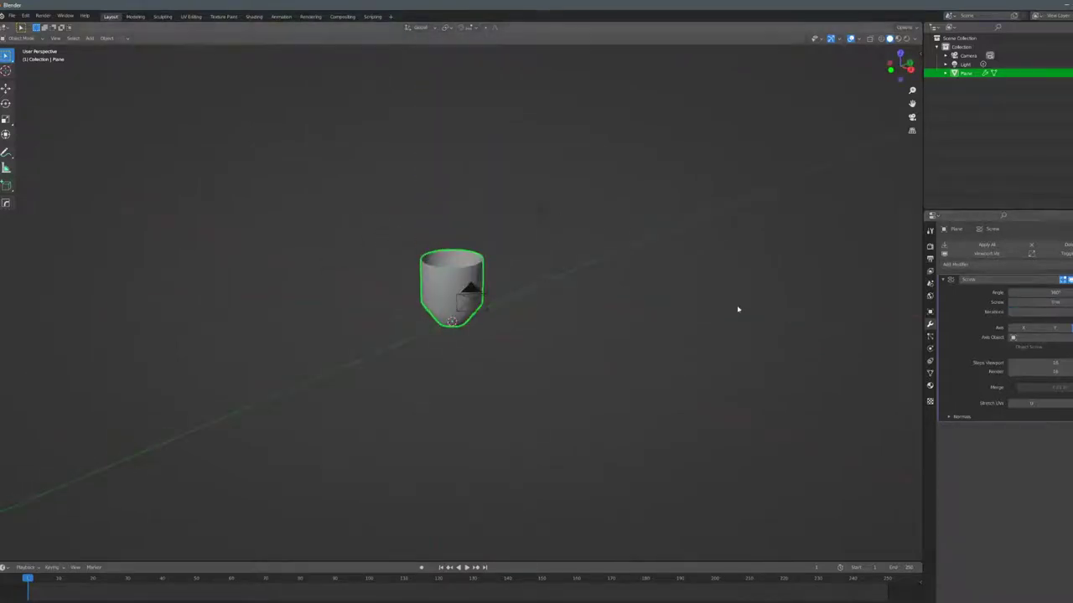
scroll(637, 308, "up", 4)
middle_click_drag(914, 350, 892, 352)
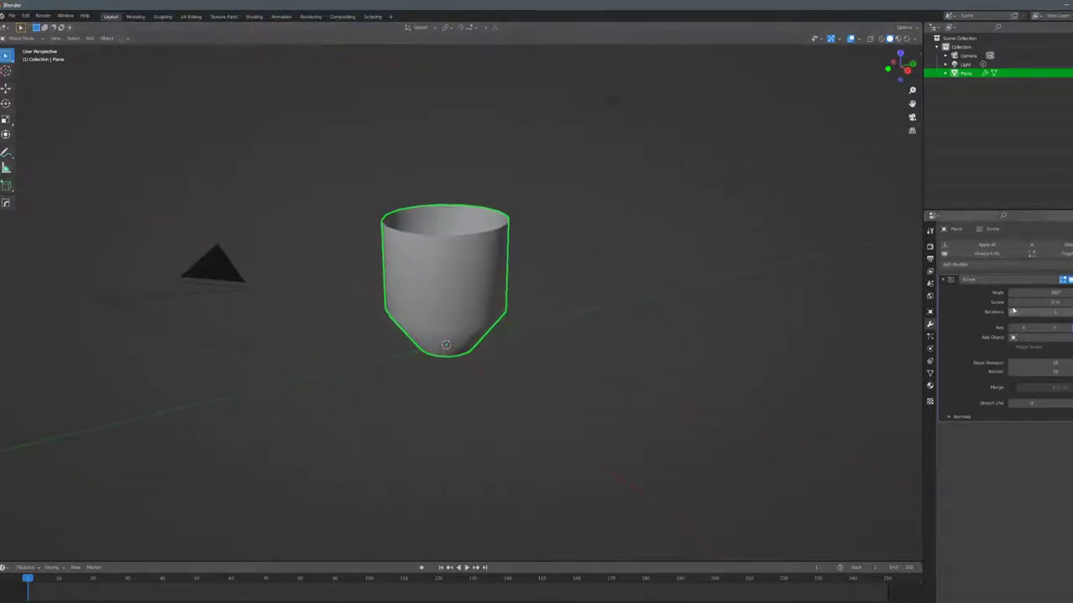
Add a Subdivision Surface modifier and place it above the Screw modifier in the stack.
left_click(977, 265)
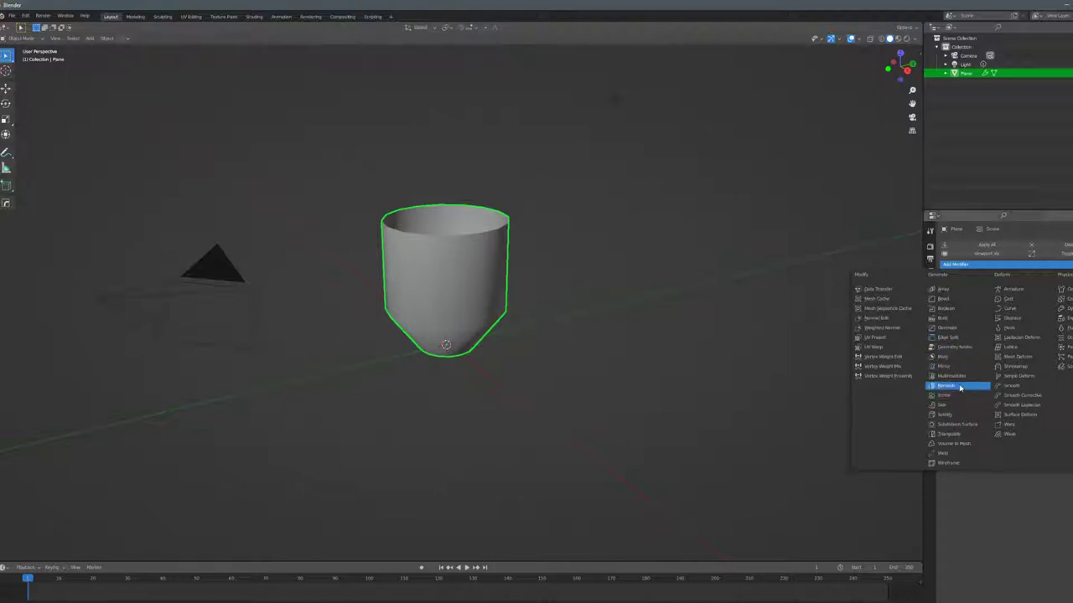
left_click(955, 423)
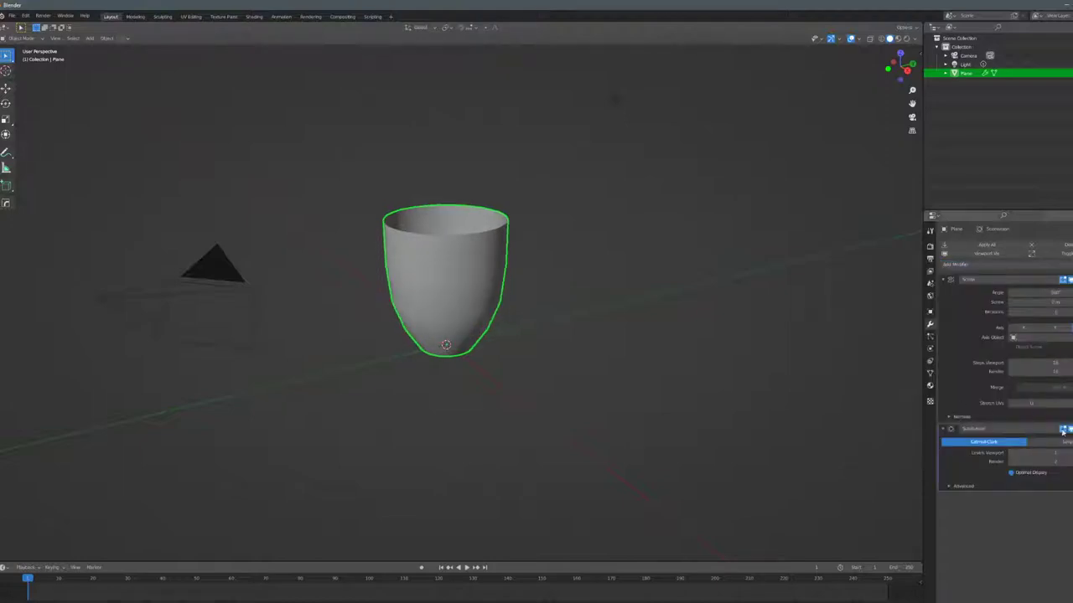
left_click_drag(1068, 429, 1068, 280)
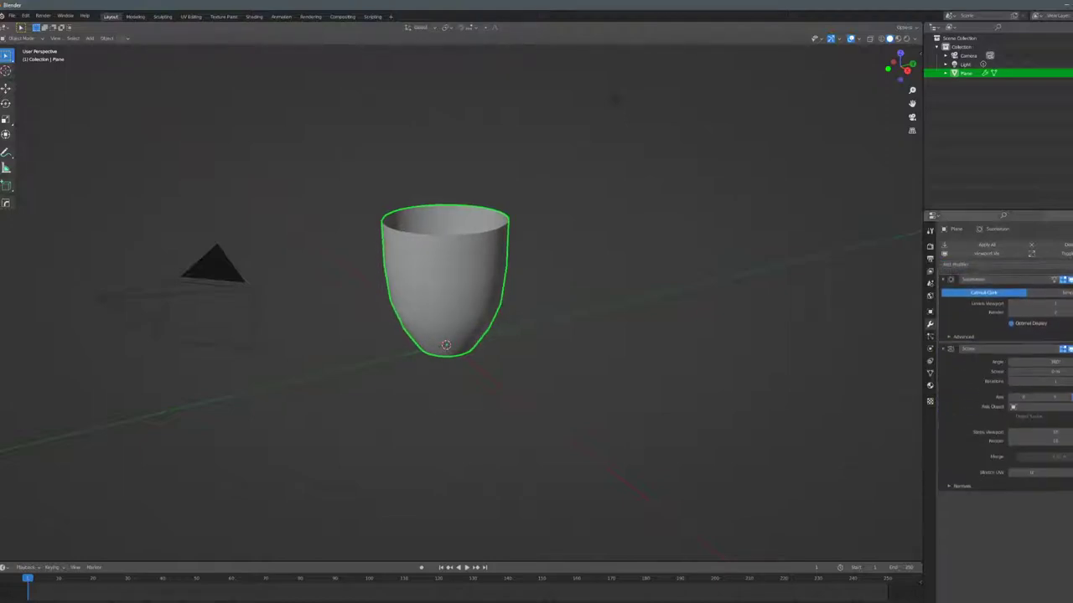
Turn on X-ray display in the viewport to see through the revolved cup in Object Mode.
middle_click_drag(599, 289, 539, 263)
key("Tab")
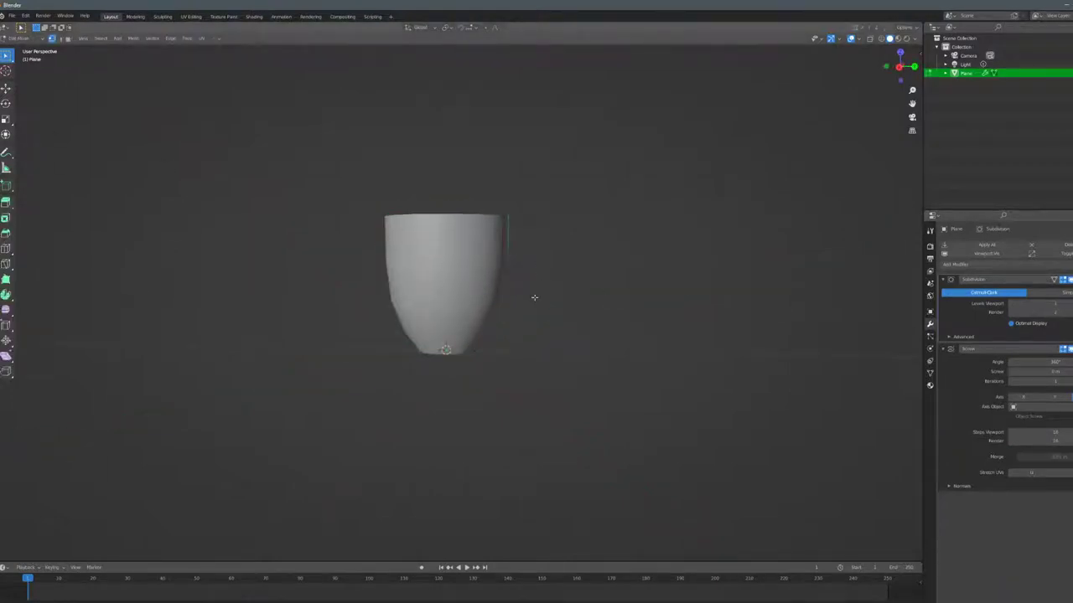
scroll(531, 304, "up", 1)
scroll(530, 304, "up", 2)
key("Tab")
key("Tab")
key("Tab")
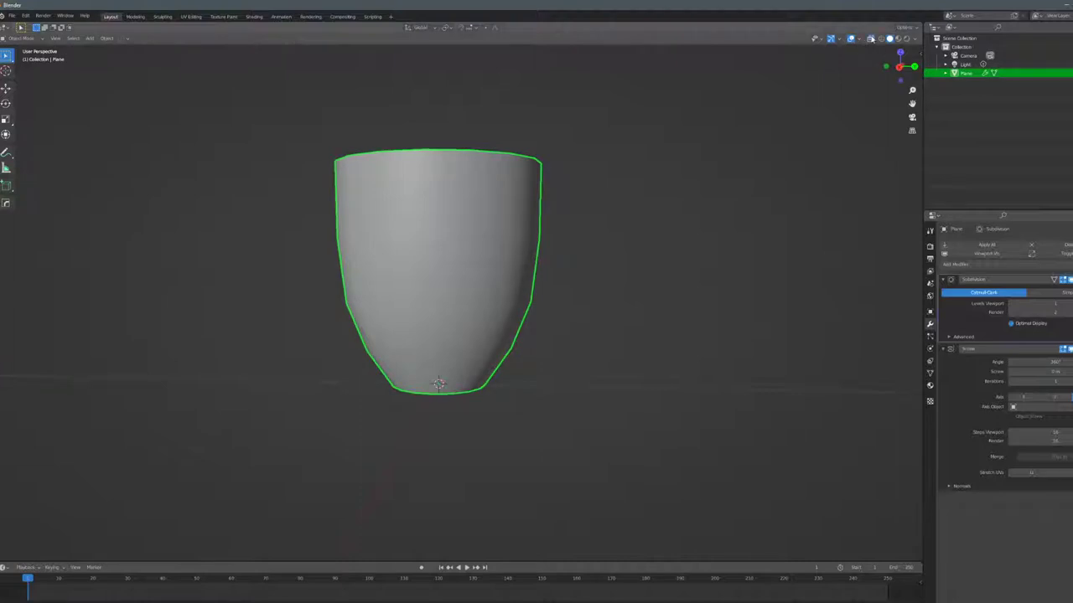
left_click(869, 39)
scroll(614, 325, "up", 4)
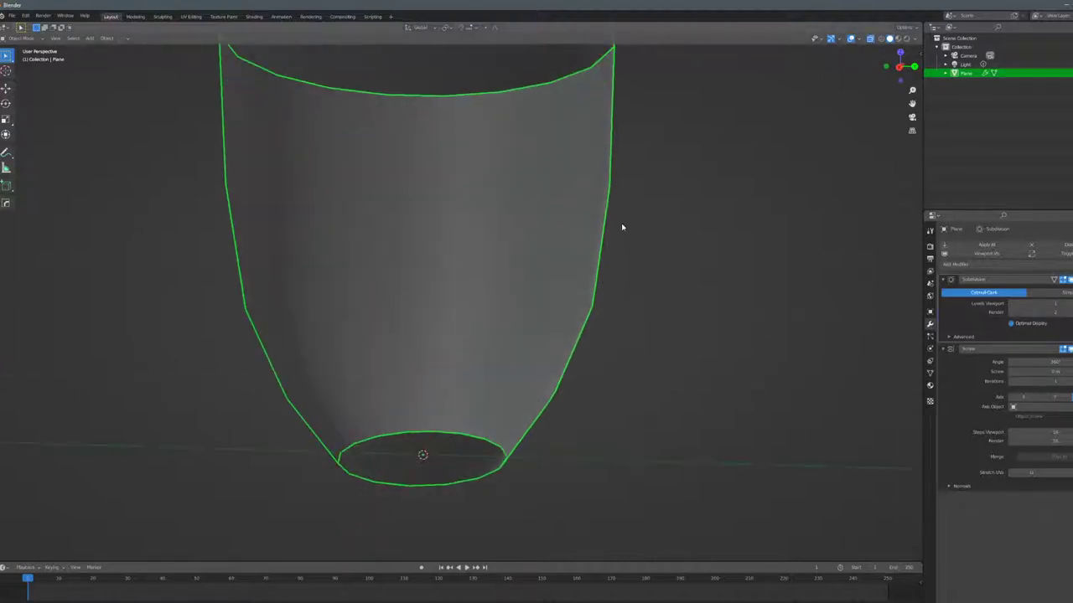
Raise the Subdivision modifier's viewport level to 2 and turn off X-ray display in Edit Mode.
left_click(1069, 304)
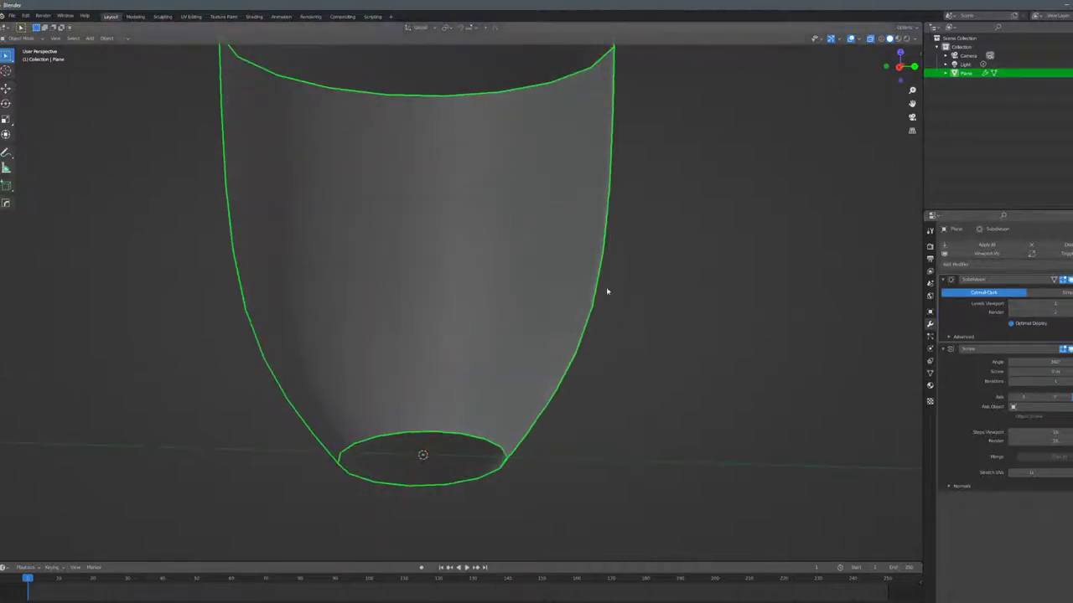
key("Tab")
scroll(612, 222, "down", 3)
left_click(565, 317)
key("g")
right_click(576, 394)
left_click(869, 38)
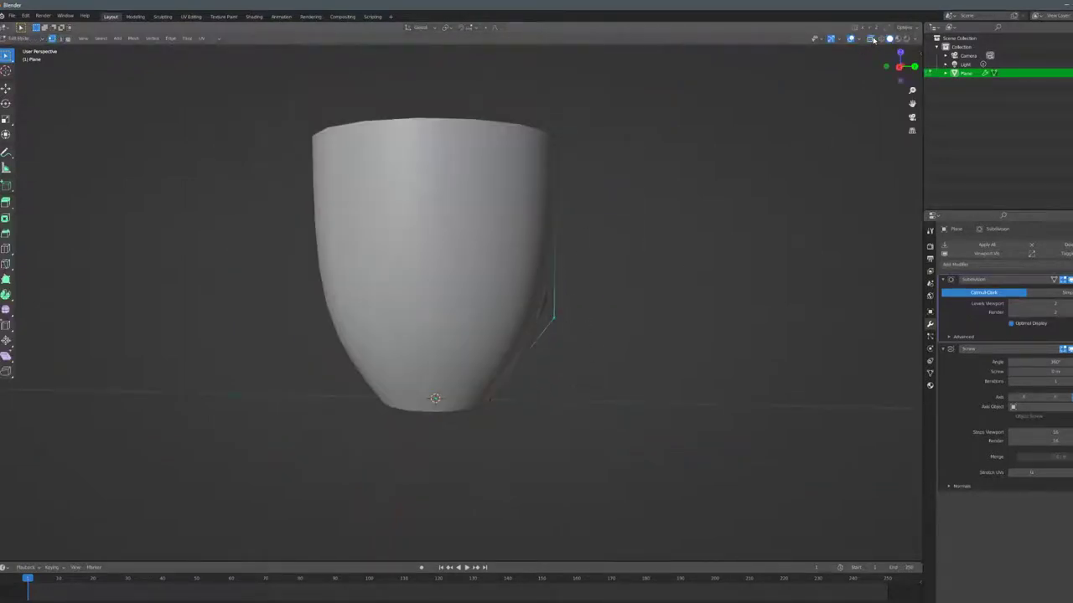
Move the selected lower profile vertex along the Z axis to reshape the cup's lower side.
scroll(634, 380, "down", 1)
middle_click_drag(634, 381, 601, 290)
key("g")
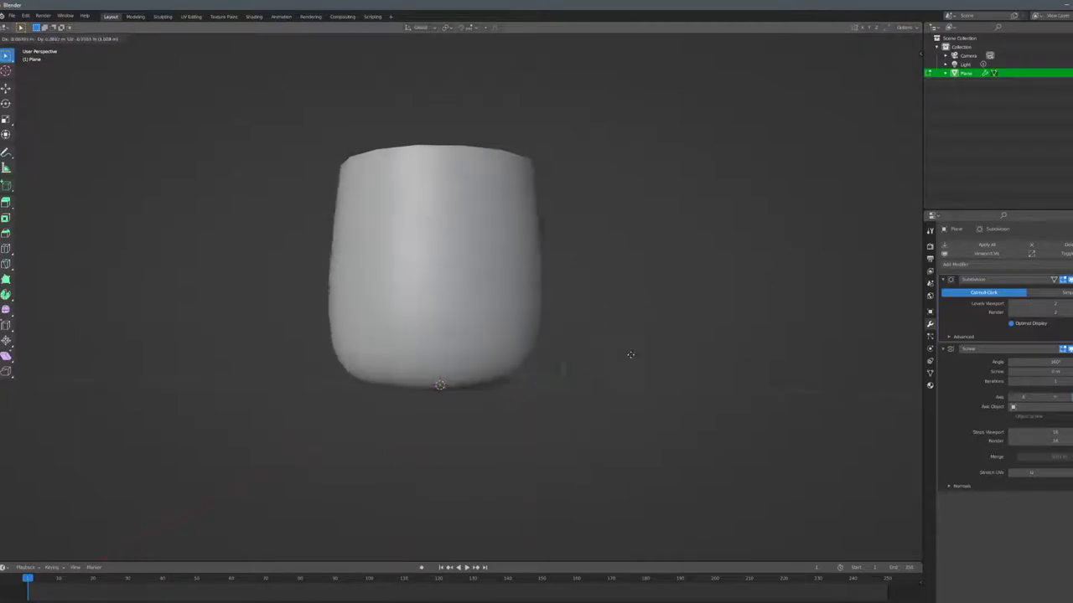
key("z")
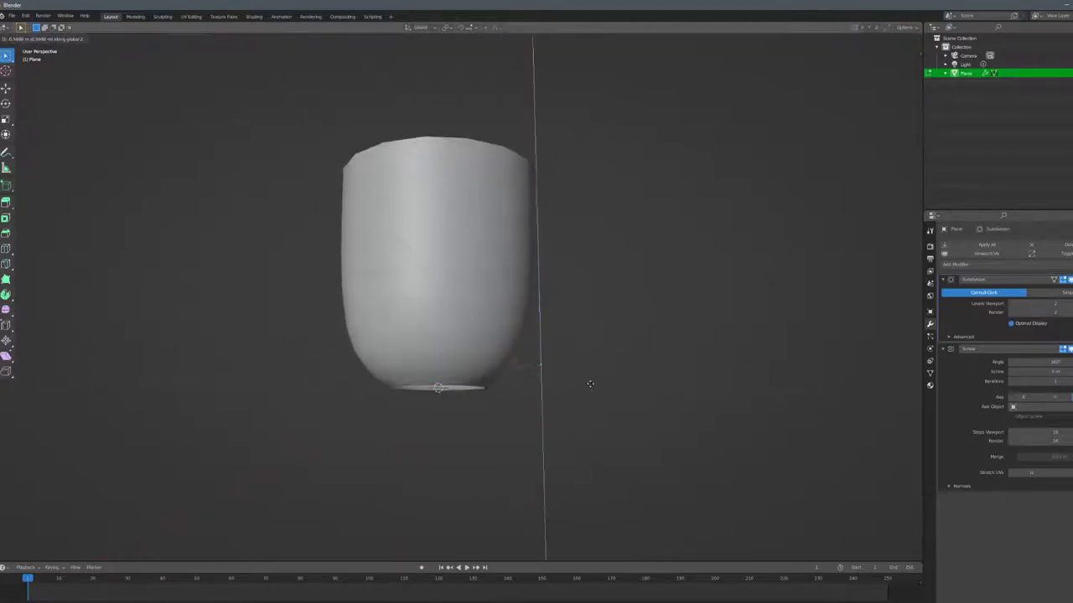
left_click(592, 383)
Lower the profile's top rim vertex to shorten the cup into a shallow bowl.
middle_click_drag(545, 198, 568, 259, "shift")
left_click(560, 245)
key("g")
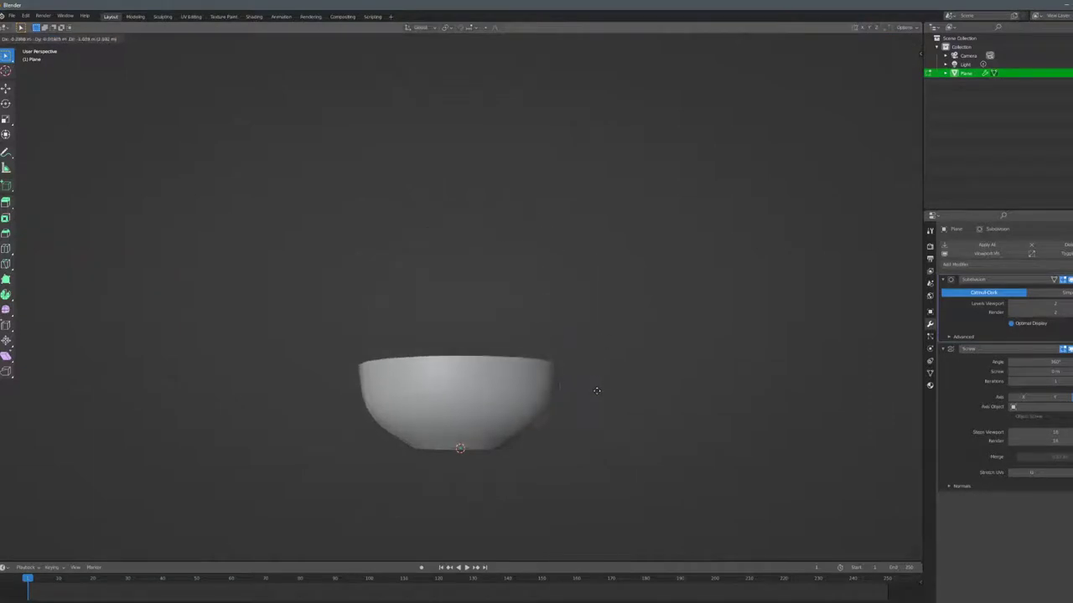
left_click(596, 374)
In the Right orthographic view, extrude the rim vertex inward and upward to form a rounded shoulder and a narrow neck.
middle_click_drag(595, 374, 594, 349)
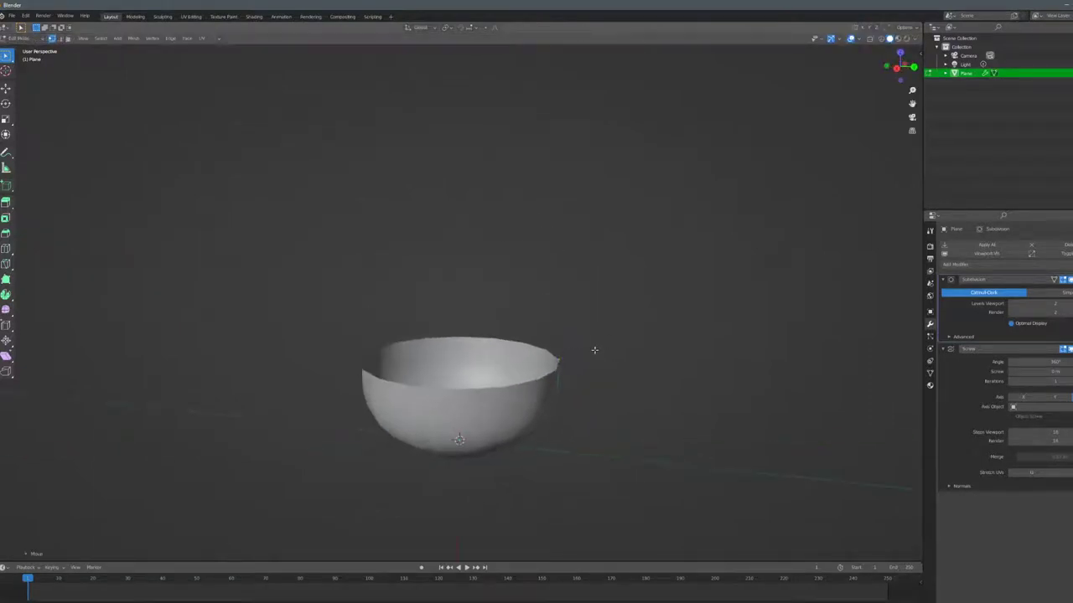
key("KP_3")
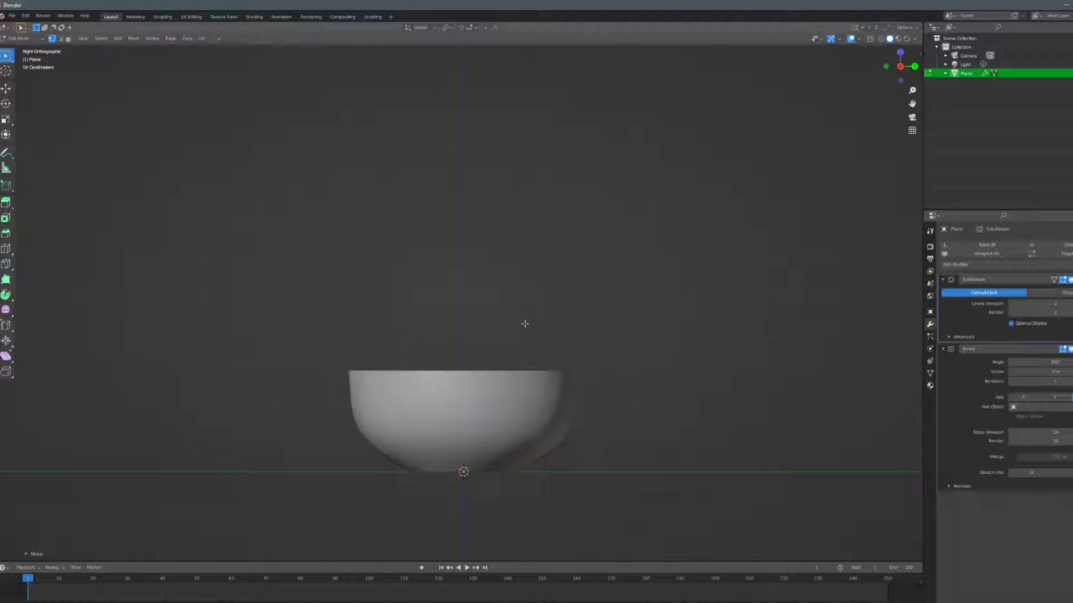
scroll(396, 312, "down", 1)
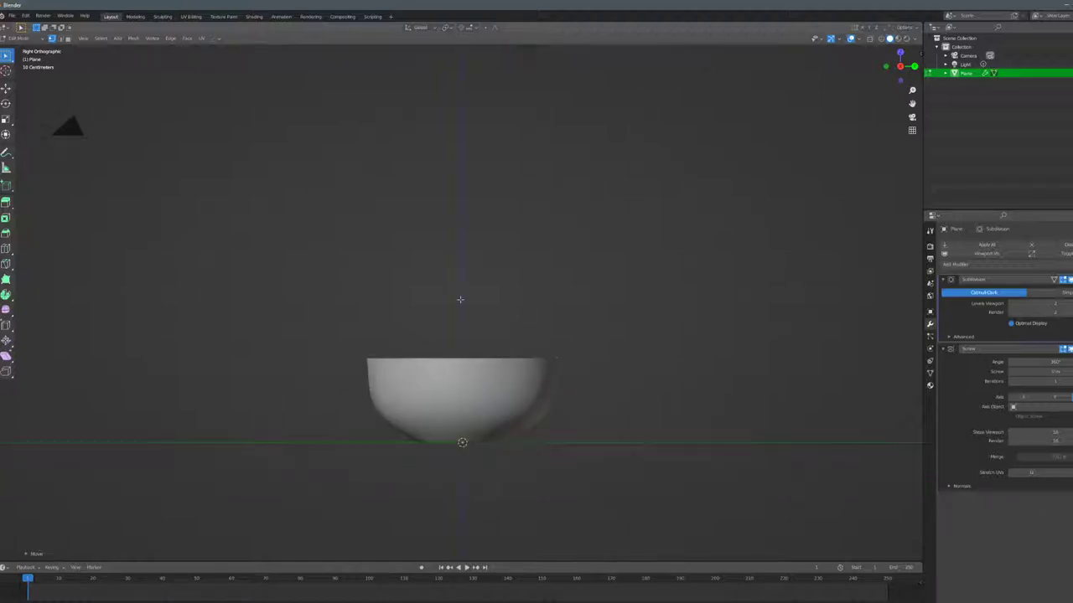
middle_click_drag(460, 299, 453, 336, "shift")
key("e")
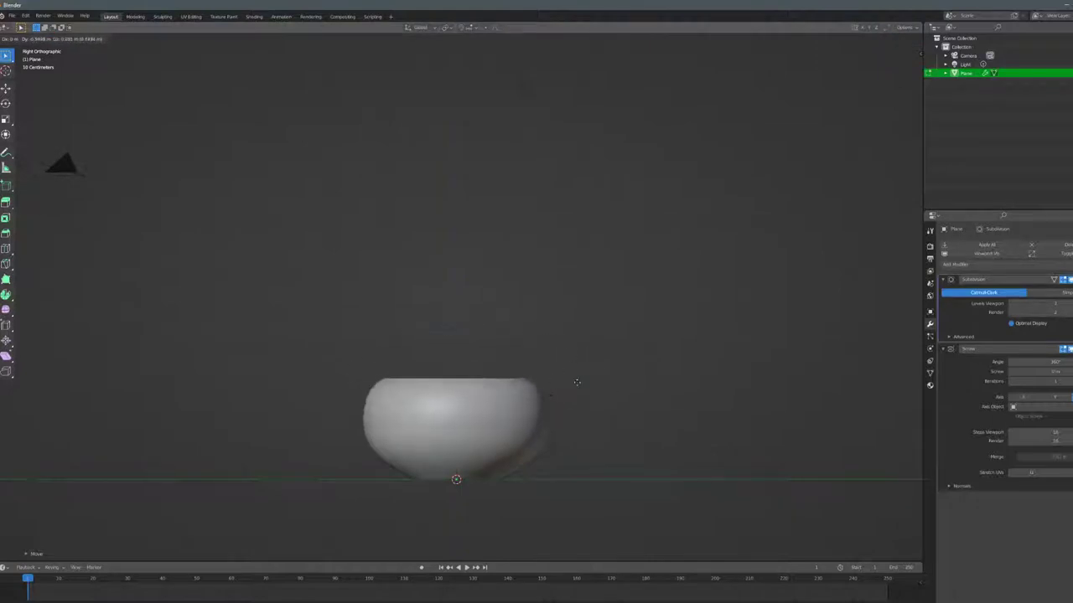
left_click(553, 368)
key("g")
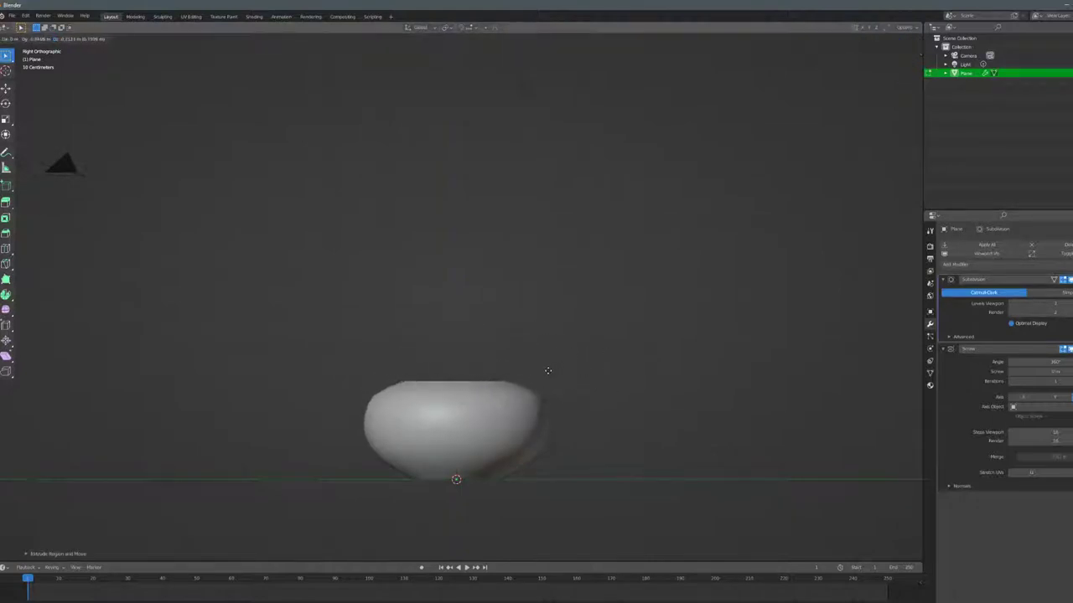
left_click(547, 371)
key("g")
left_click(541, 325)
Extrude the profile outward from the neck into a flared lip, and continue it upward as a short upright rim.
key("e")
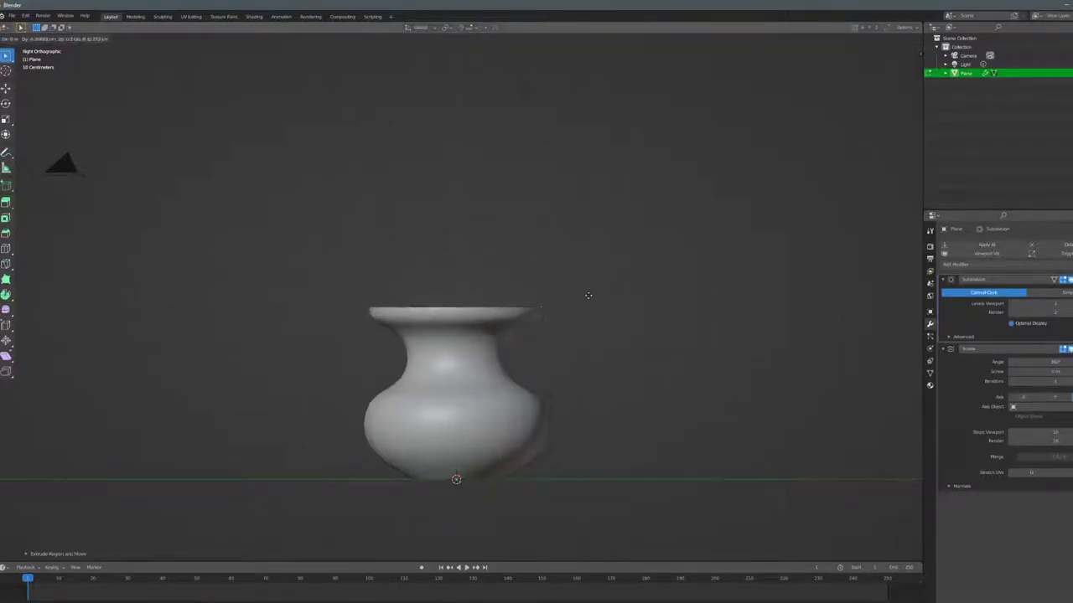
left_click(586, 297)
scroll(568, 323, "up", 8)
key("g")
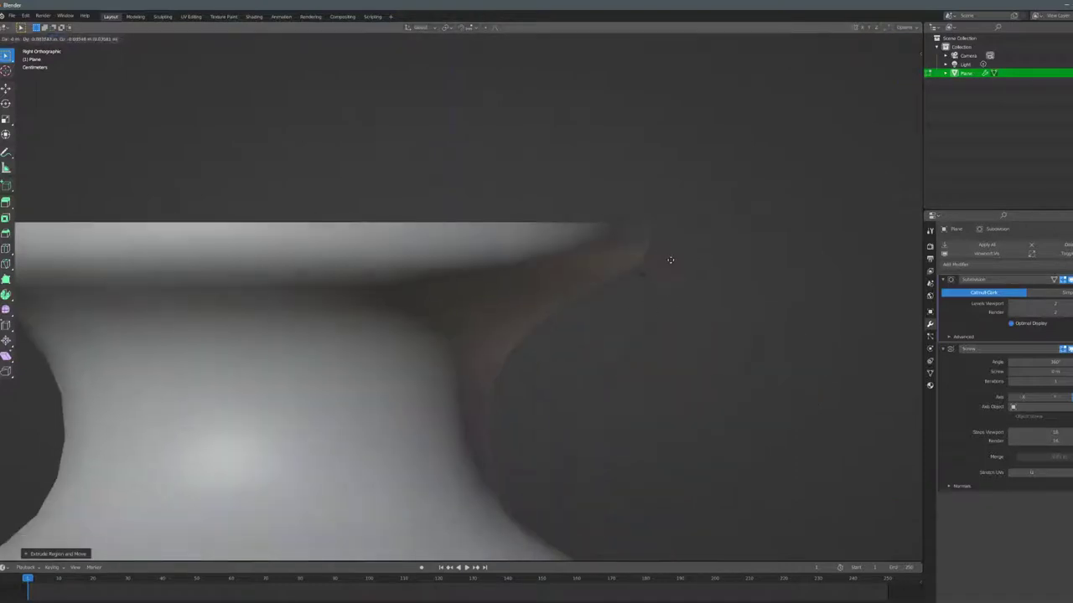
left_click(667, 194)
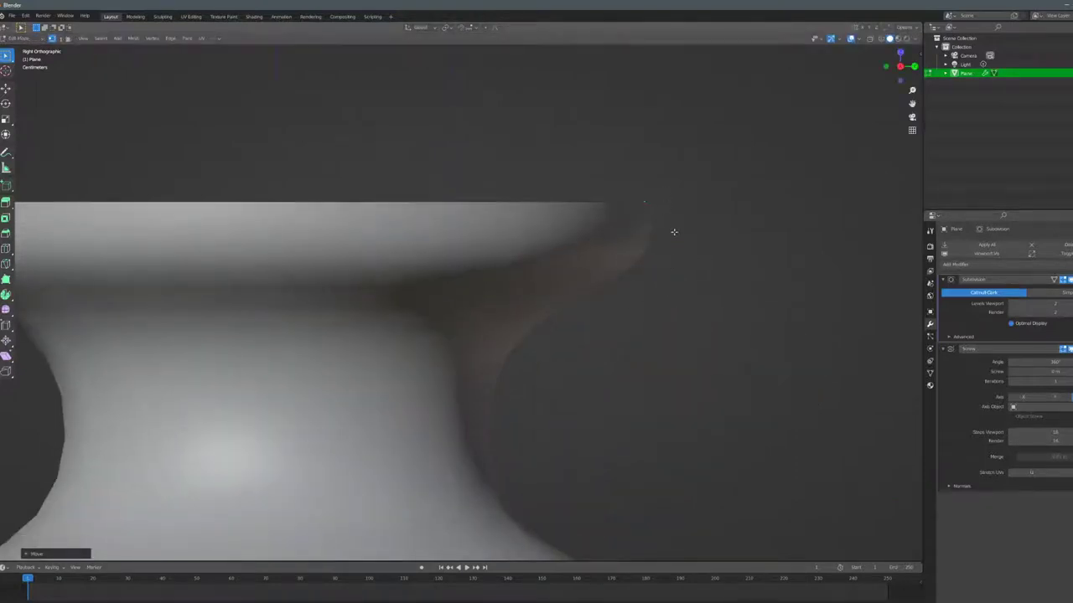
key("e")
left_click(676, 196)
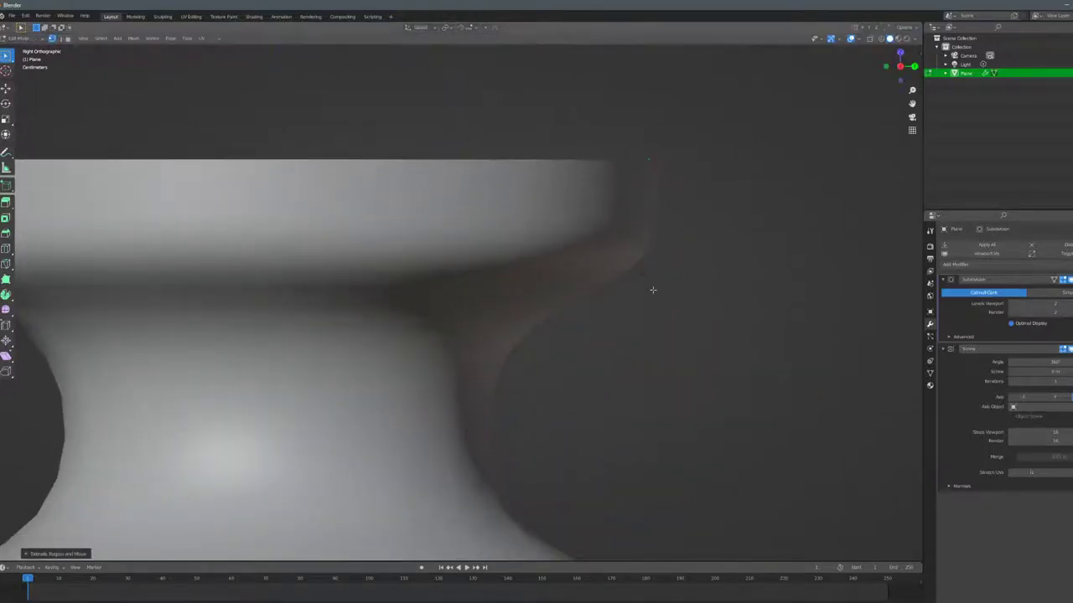
Turn on X-ray display and move the lip's outer corner vertex slightly down.
left_click(642, 271)
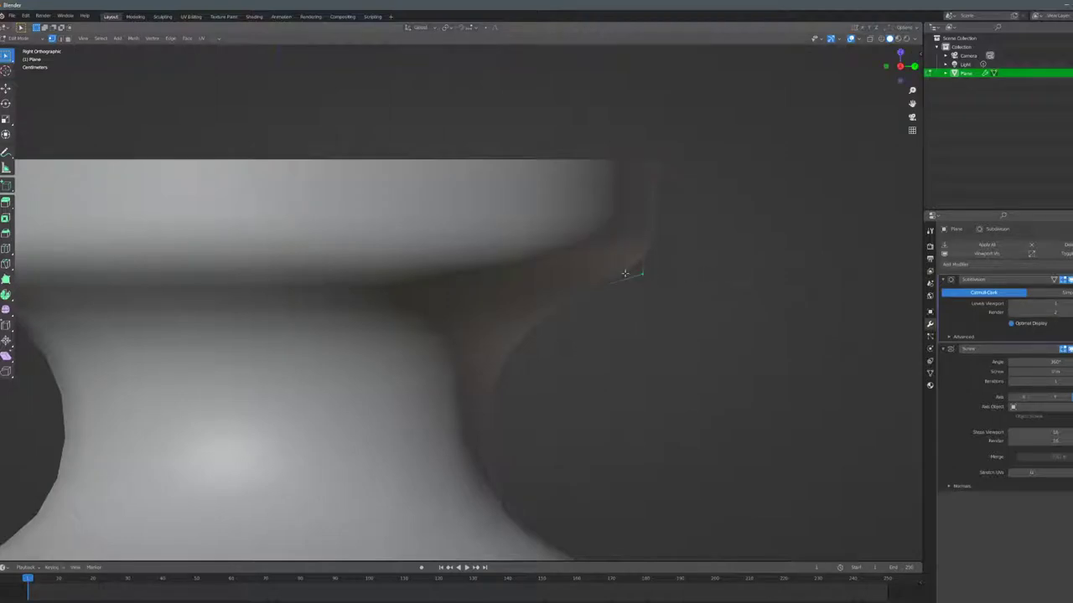
left_click(869, 39)
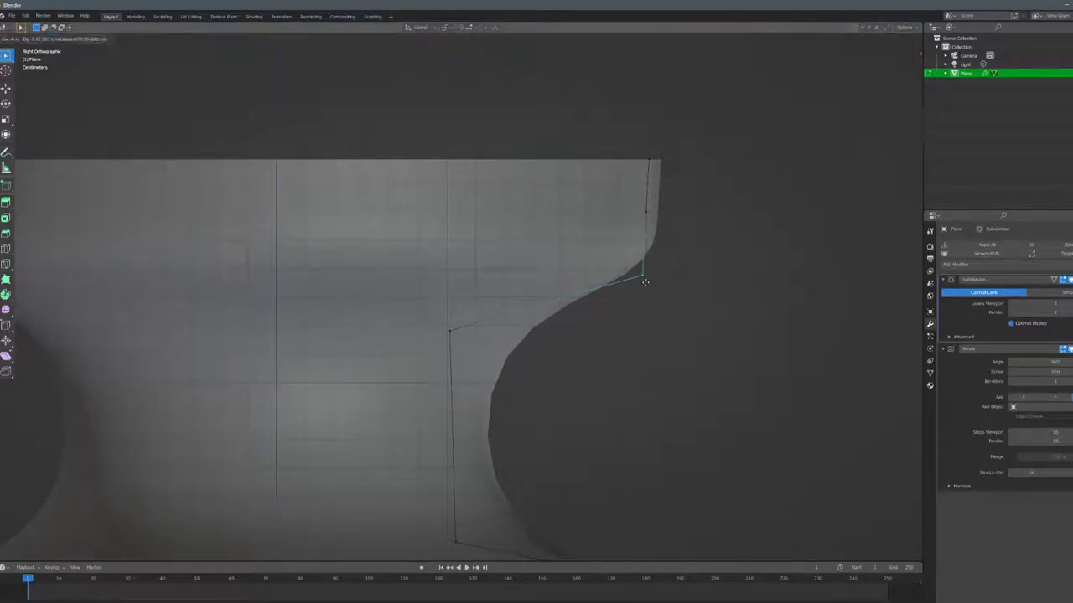
left_click(644, 285)
Subdivide the rim edge just above the lip's corner and reposition the added vertex near that corner.
right_click(639, 293)
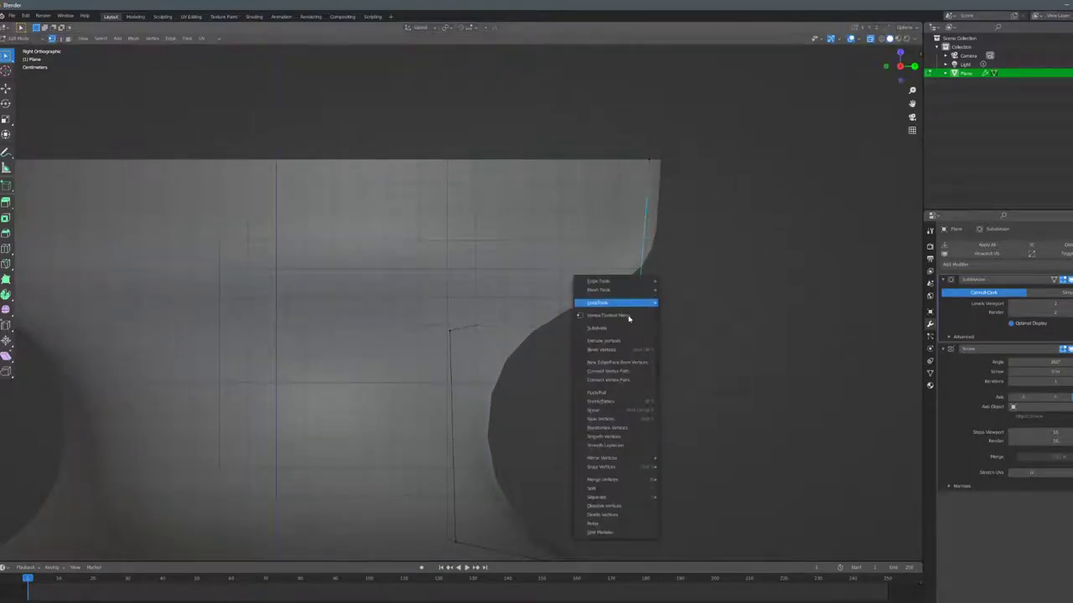
right_click(677, 288)
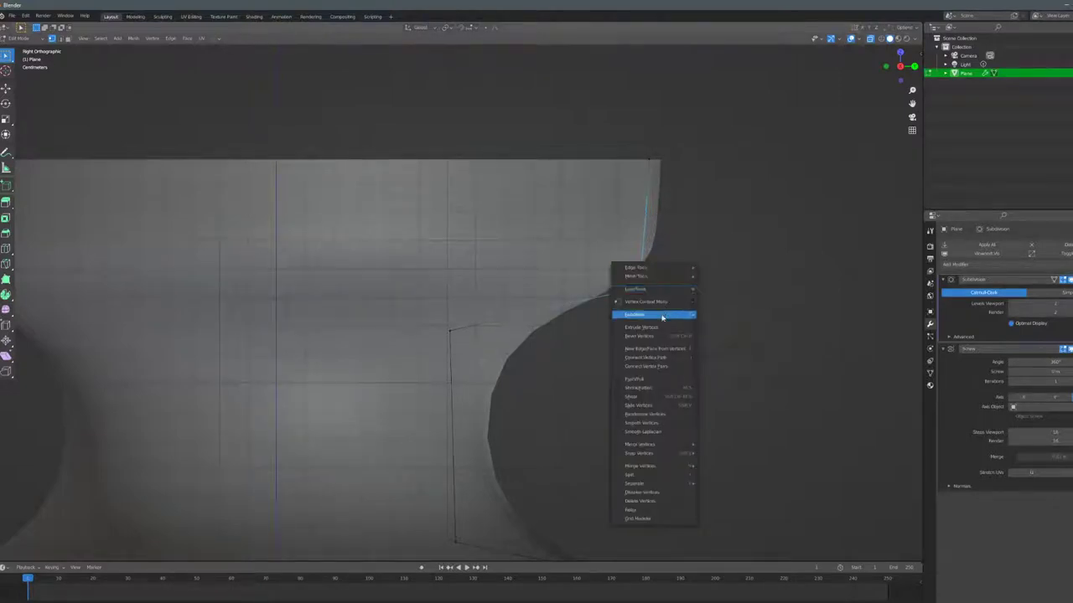
left_click(661, 315)
key("g")
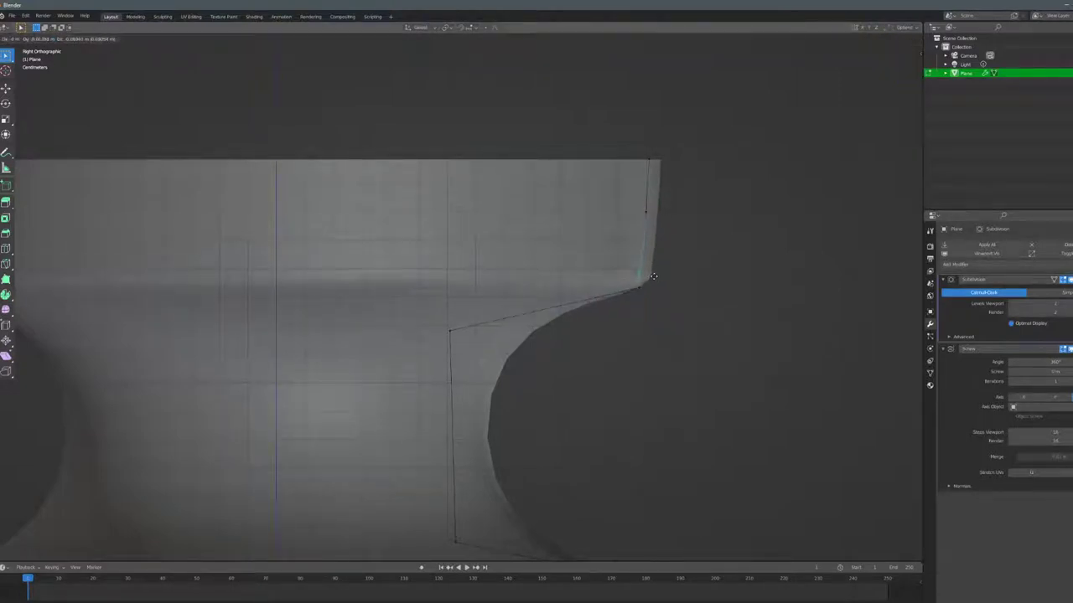
left_click(656, 272)
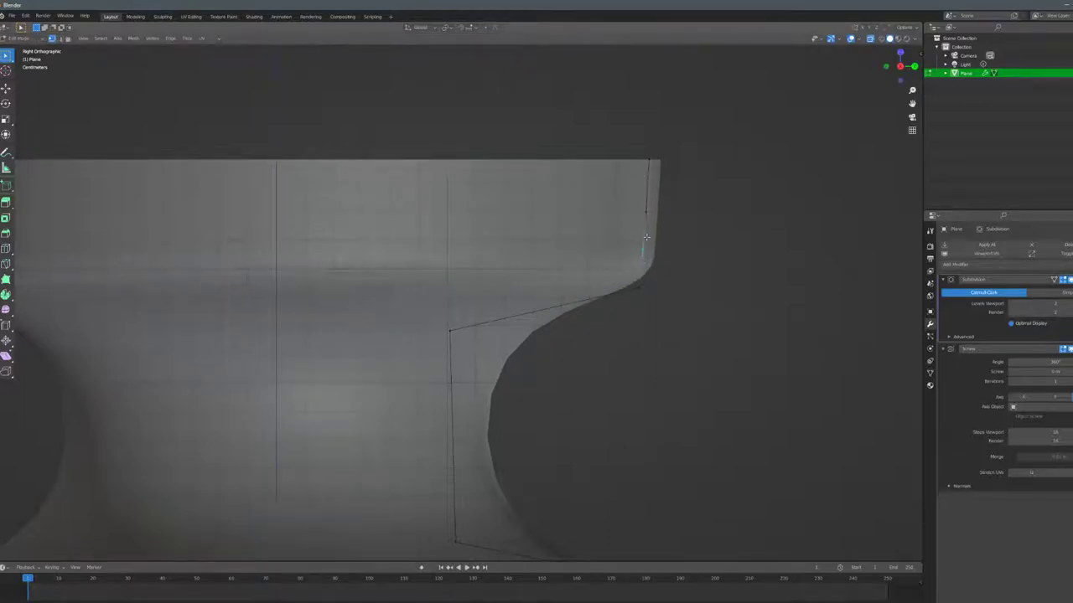
Select all the upright rim's vertices and scale them to 0 along Y to align them vertically.
key("b")
left_click_drag(678, 137, 622, 331)
key("s")
right_click(709, 252)
key("s")
key("y")
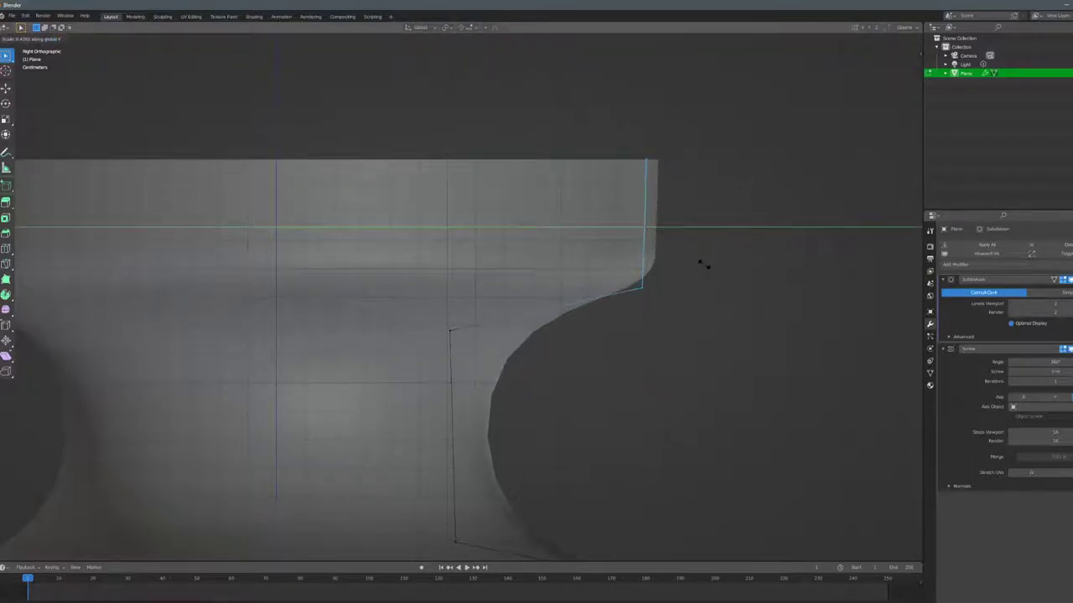
key("0")
key("Return")
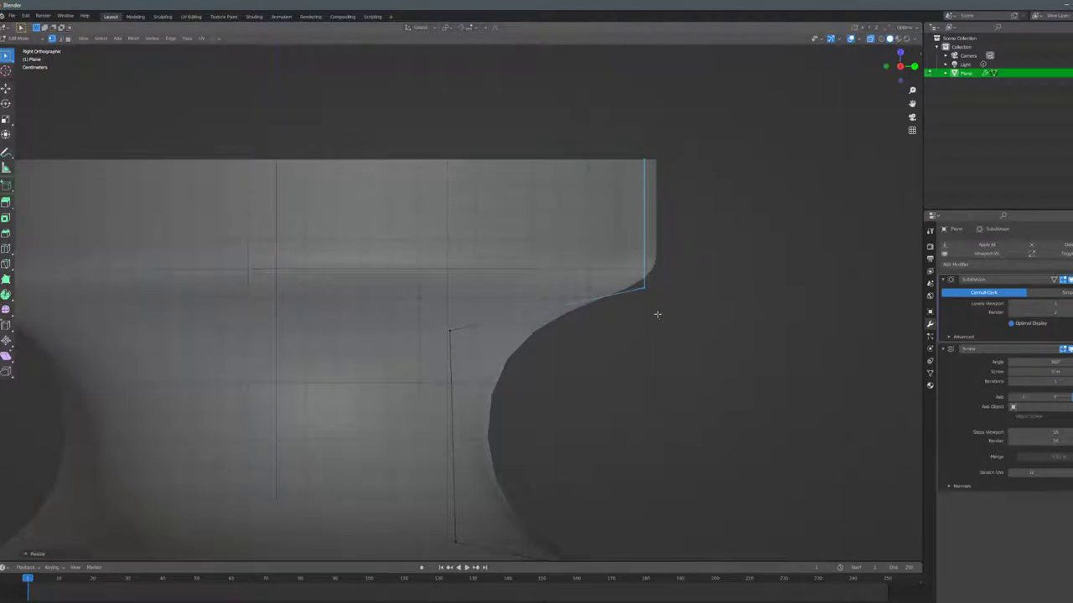
Slide the added rim vertex along Z to adjust how sharp the lip's lower corner is.
scroll(628, 262, "down", 3)
scroll(642, 263, "up", 4)
key("g")
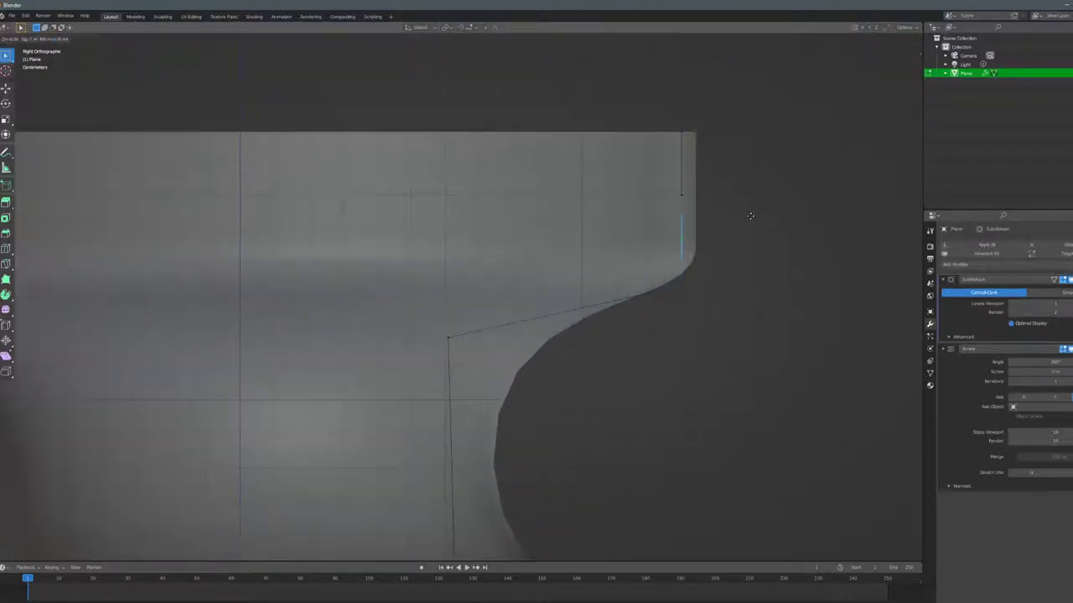
key("z")
left_click(743, 236)
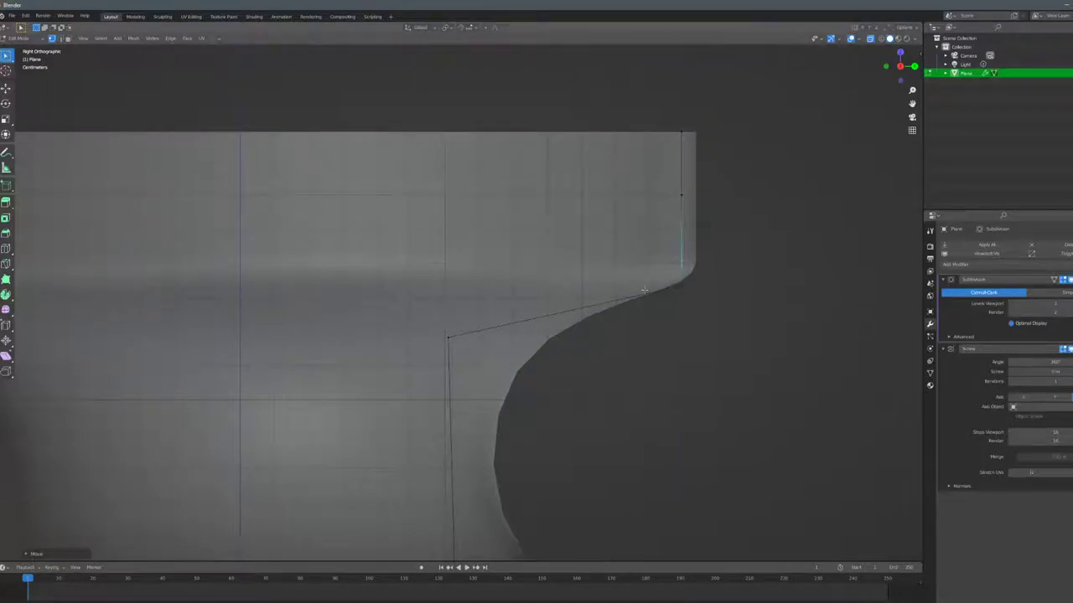
Try extruding a new profile point from the rim in the perspective view, with X-ray display off.
scroll(626, 293, "down", 4)
scroll(578, 309, "up", 2)
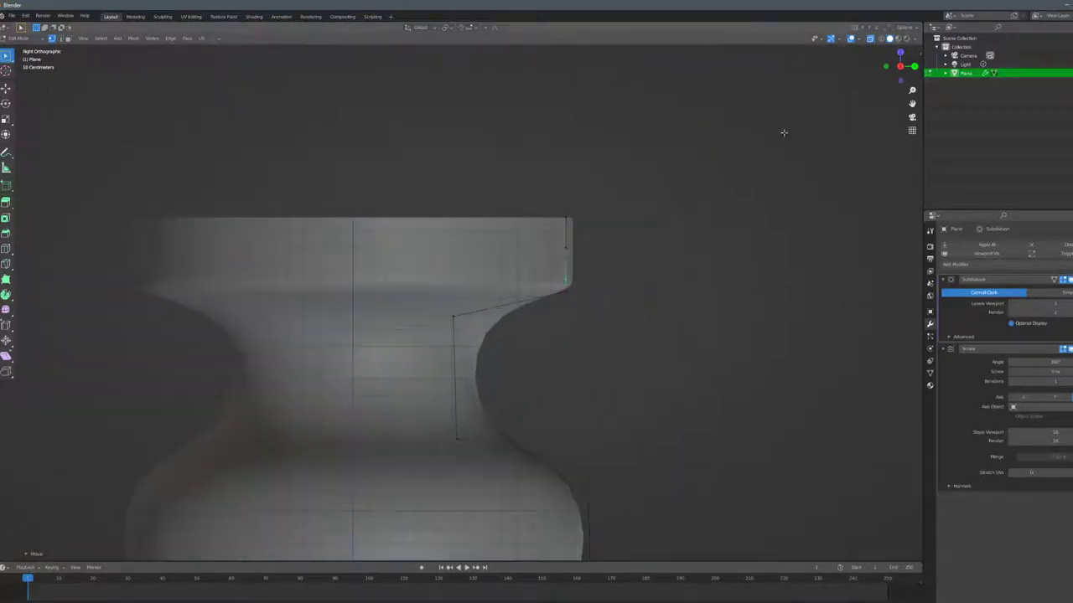
scroll(601, 278, "down", 6)
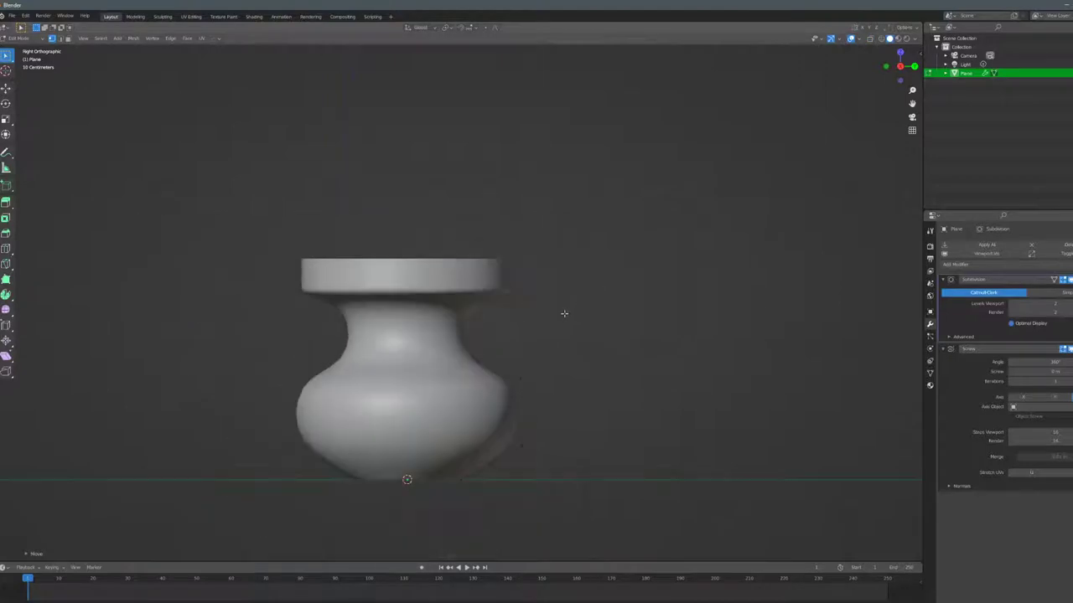
middle_click_drag(565, 313, 507, 290)
key("e")
left_click(558, 249)
key("ctrl+z")
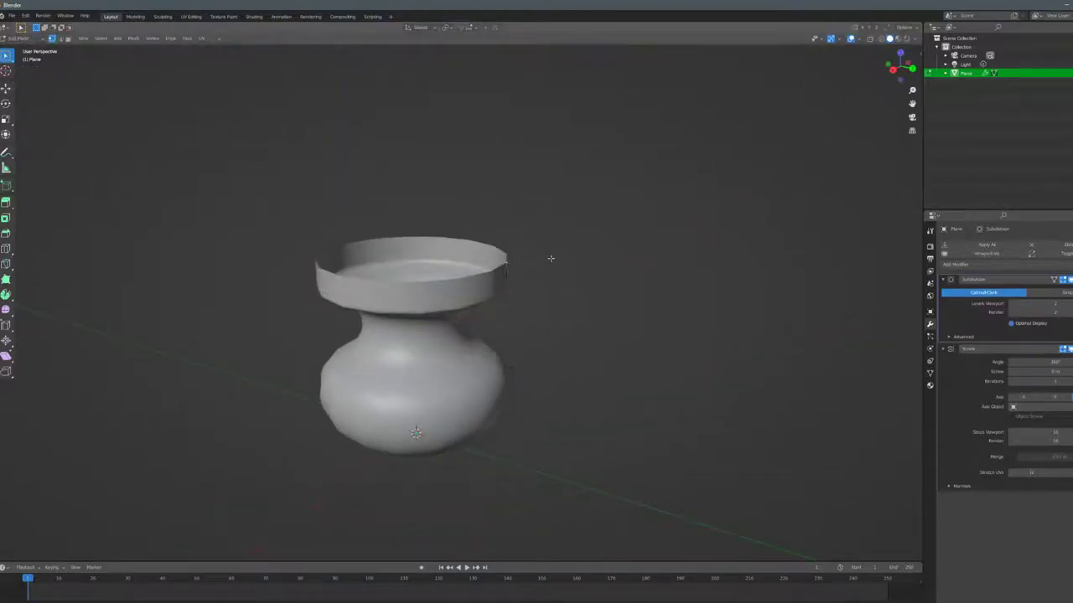
Extrude a new point from the rim and move it upward in the Right orthographic view.
middle_click_drag(550, 258, 604, 238)
key("e")
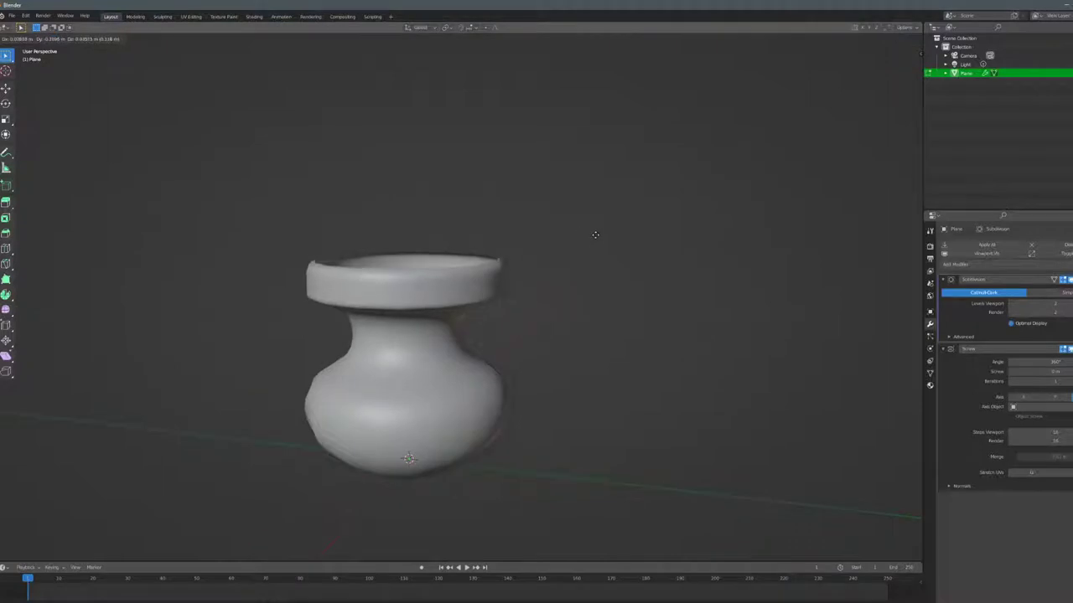
right_click(582, 233)
key("KP_1")
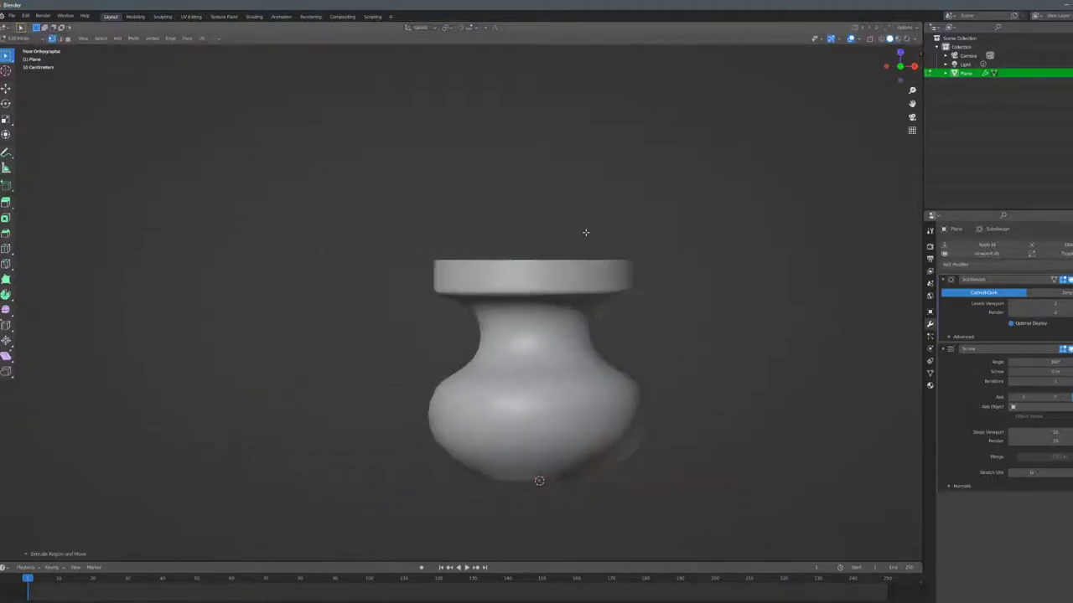
key("KP_3")
key("g")
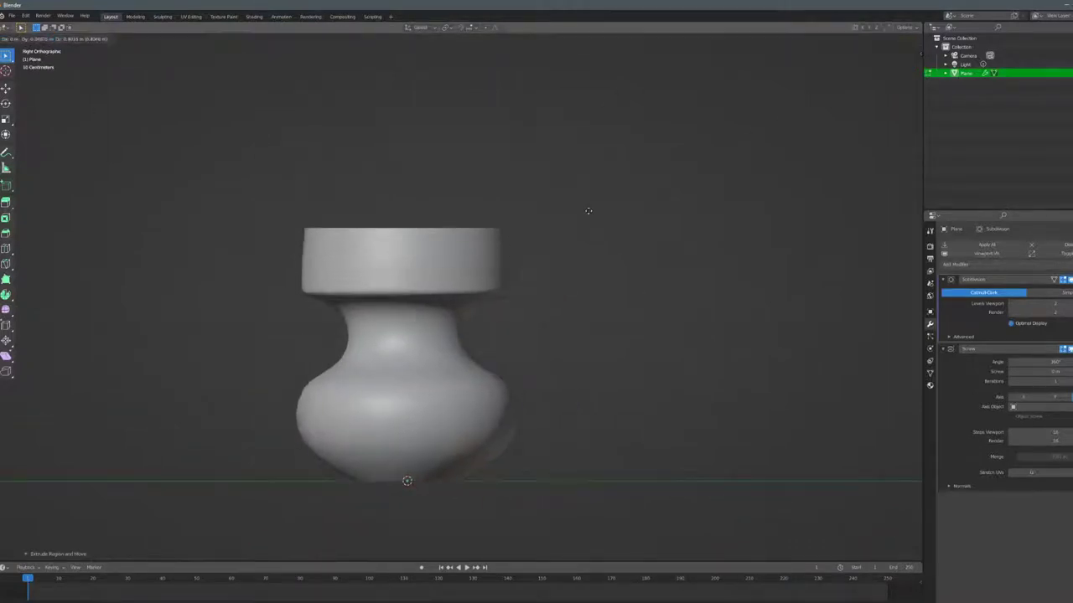
left_click(578, 231)
Continue the profile inward and then straight up to form a tall second neck above the rim band.
key("g")
left_click(537, 184)
key("e")
left_click(542, 68)
Try extruding the top of the second neck outward into a wide flared lip.
middle_click_drag(544, 107, 580, 258, "shift")
key("e")
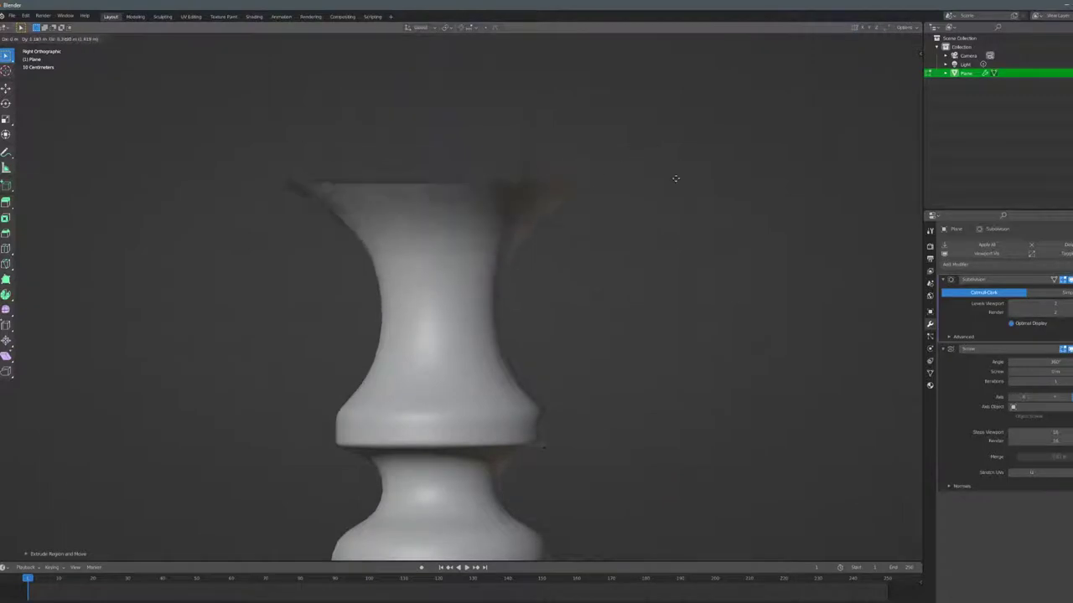
left_click(678, 195)
key("e")
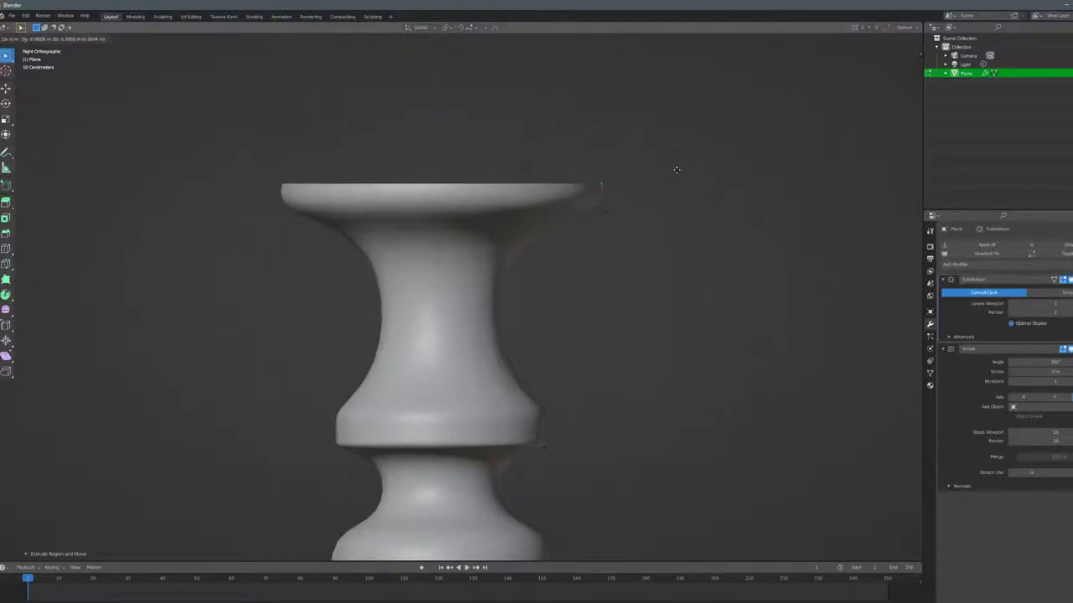
right_click(685, 187)
key("ctrl+z")
key("ctrl+z")
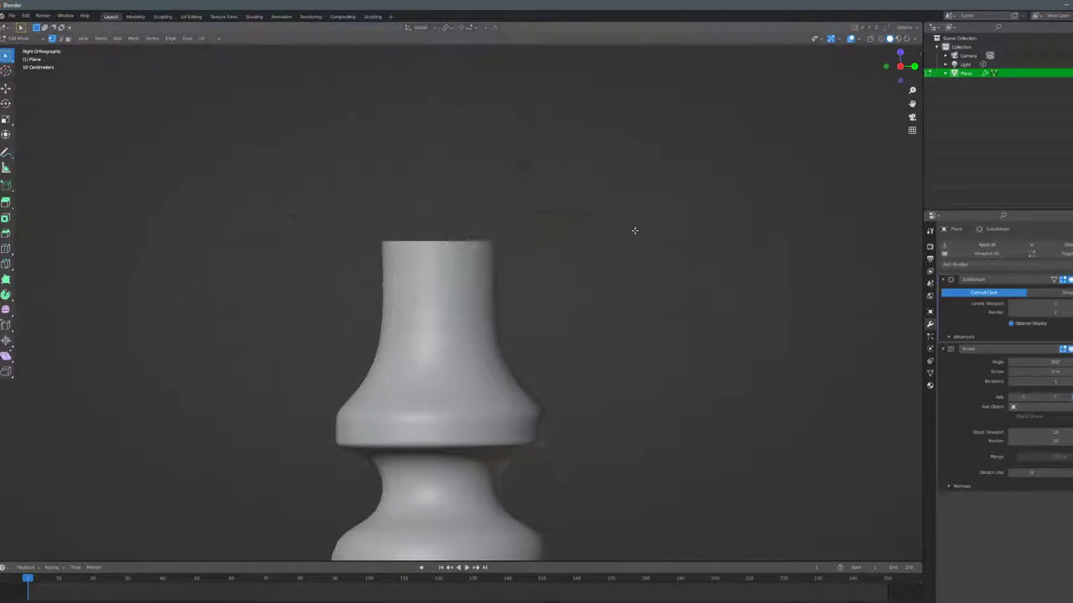
Extrude the second neck's top vertex upward and outward into a flared mouth, and add a short upright rim.
key("e")
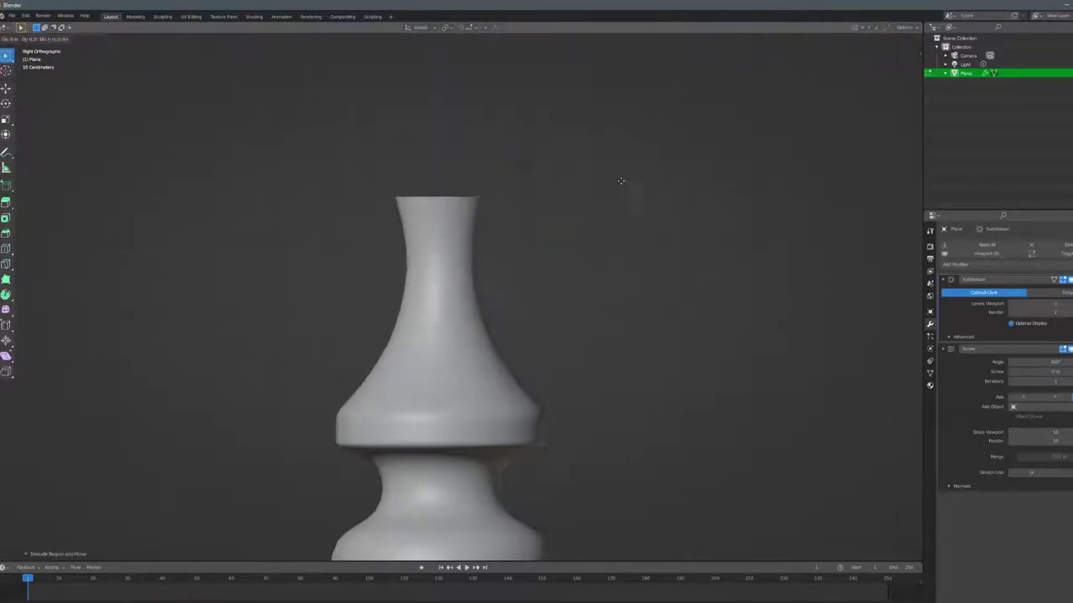
left_click(665, 167)
key("e")
left_click(666, 129)
middle_click_drag(655, 137, 530, 300)
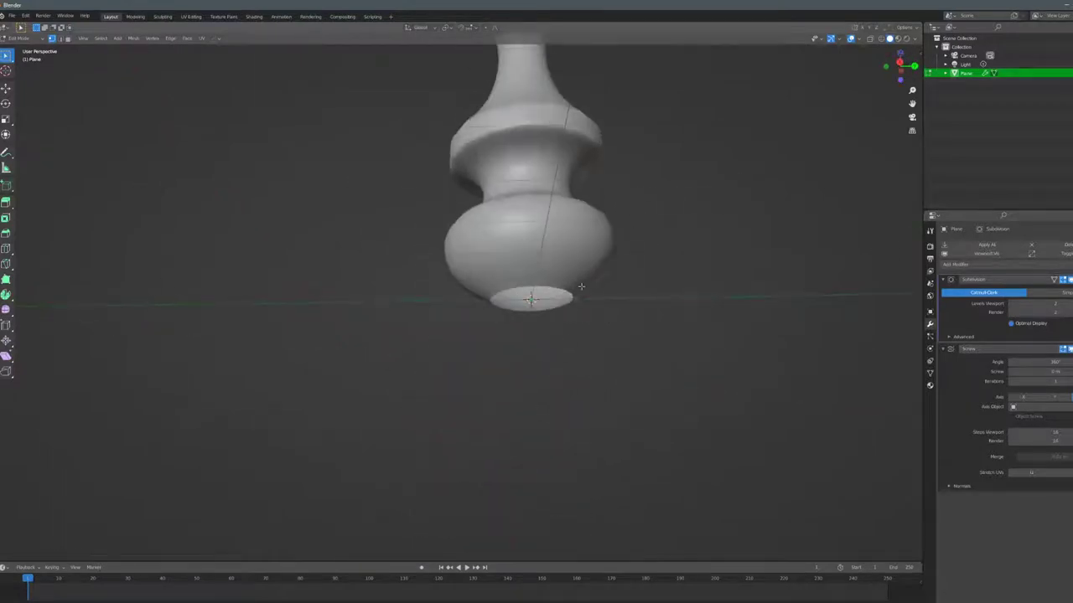
Extrude the profile's bottom vertex down into a narrow waist, out into a flared foot, and back inward underneath.
key("e")
left_click(568, 360)
key("s")
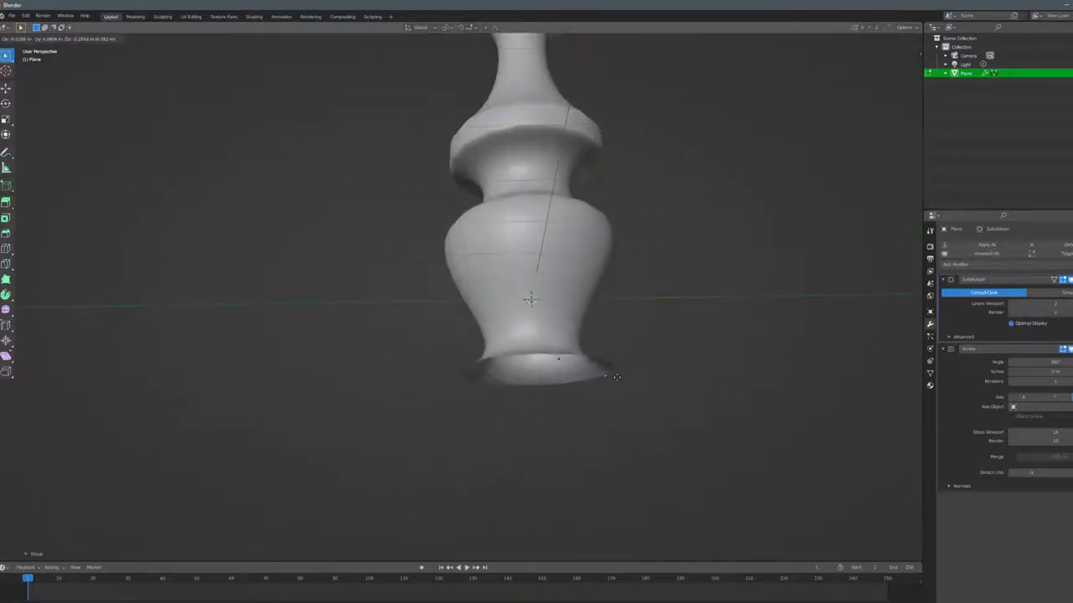
left_click(618, 377)
key("e")
left_click(635, 407)
key("e")
left_click(560, 420)
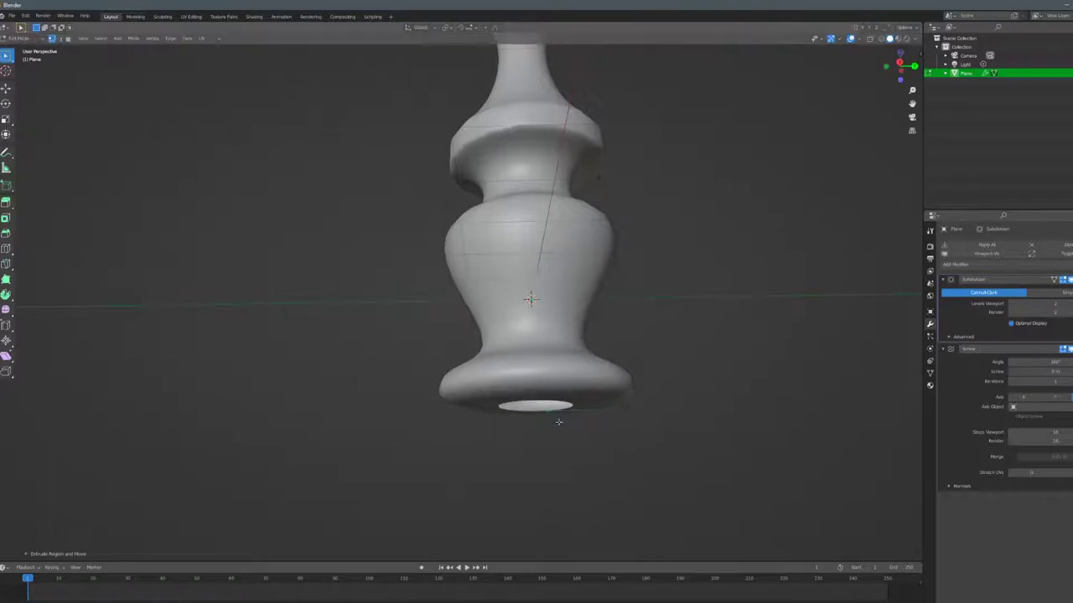
In the Right orthographic view, move the mouth's lower outer rim vertex downward along Z.
scroll(570, 369, "down", 3)
middle_click_drag(584, 285, 538, 251)
scroll(571, 297, "down", 2)
key("KP_1")
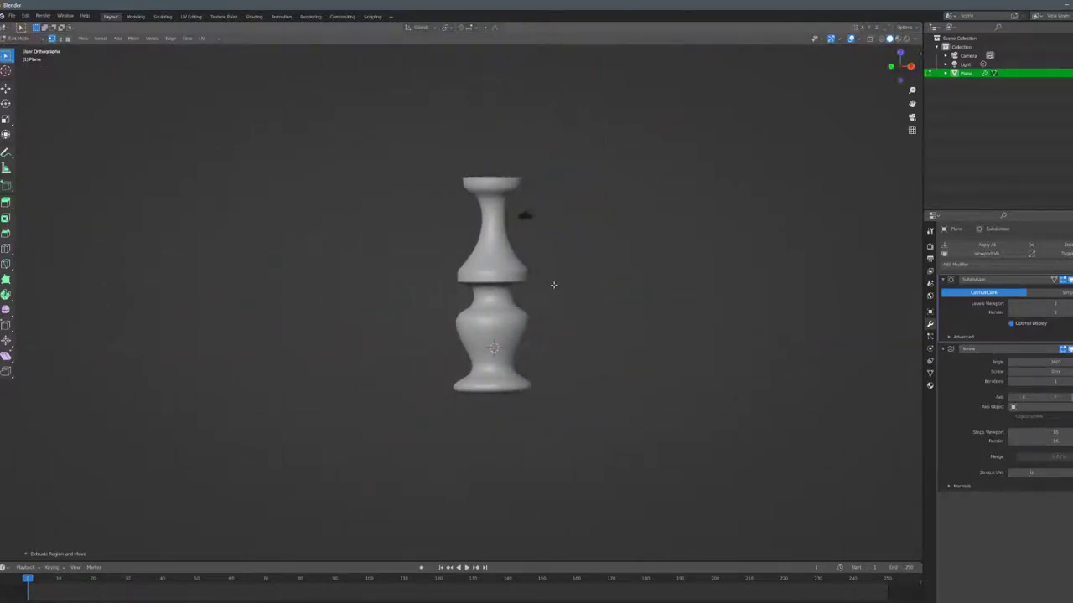
key("KP_3")
scroll(553, 285, "up", 4)
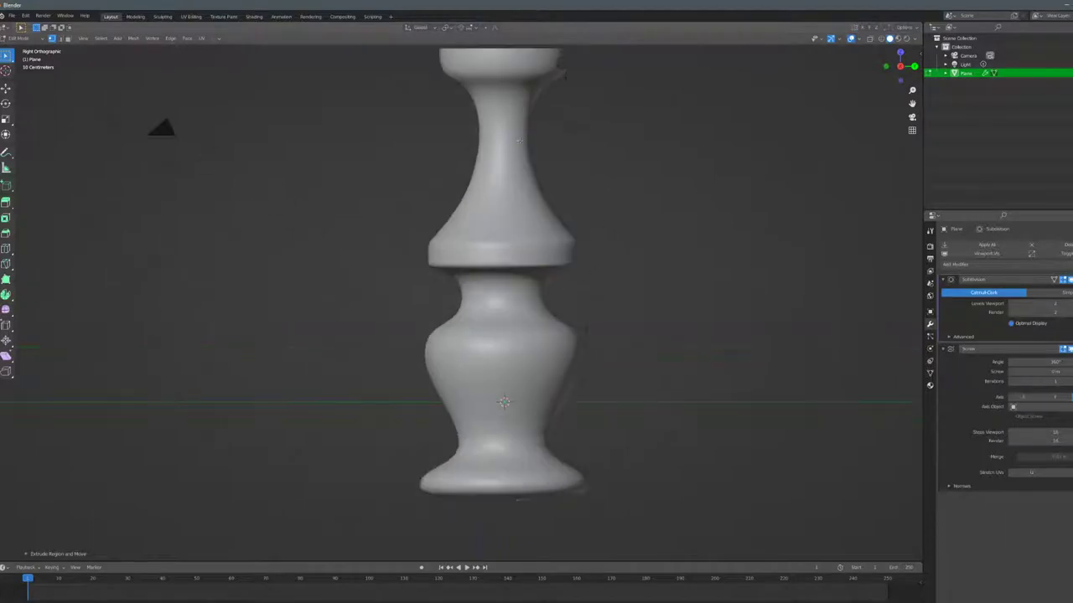
middle_click_drag(539, 124, 531, 222, "shift")
left_click(558, 173)
key("g")
key("z")
right_click(593, 155)
key("g")
key("z")
left_click(589, 172)
Raise the mouth's top rim vertex along Z and reposition the lower outer rim vertex.
left_click(560, 148)
key("g")
key("z")
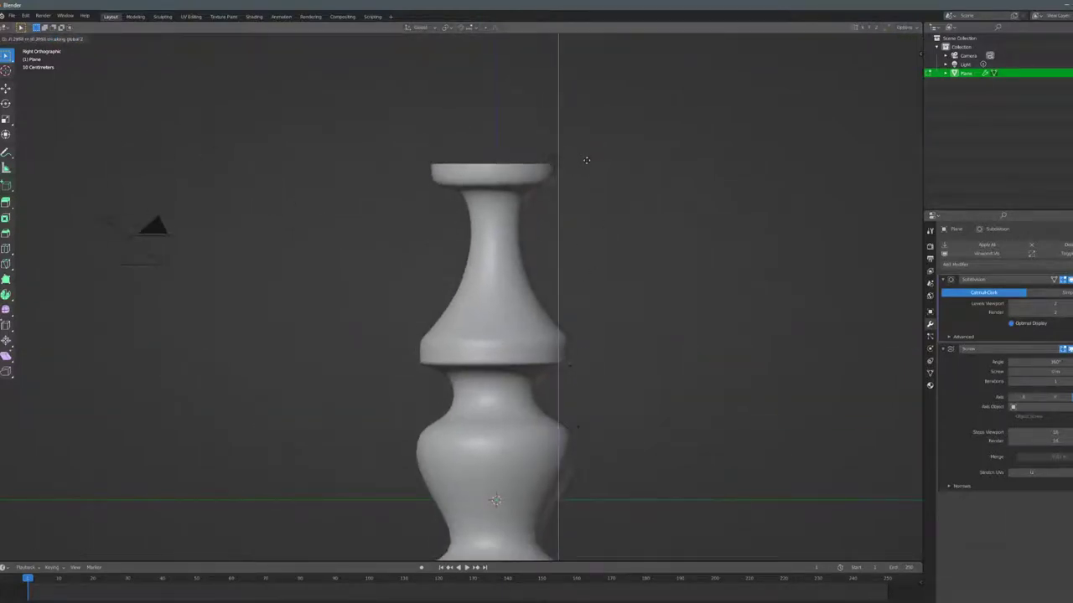
left_click(582, 151)
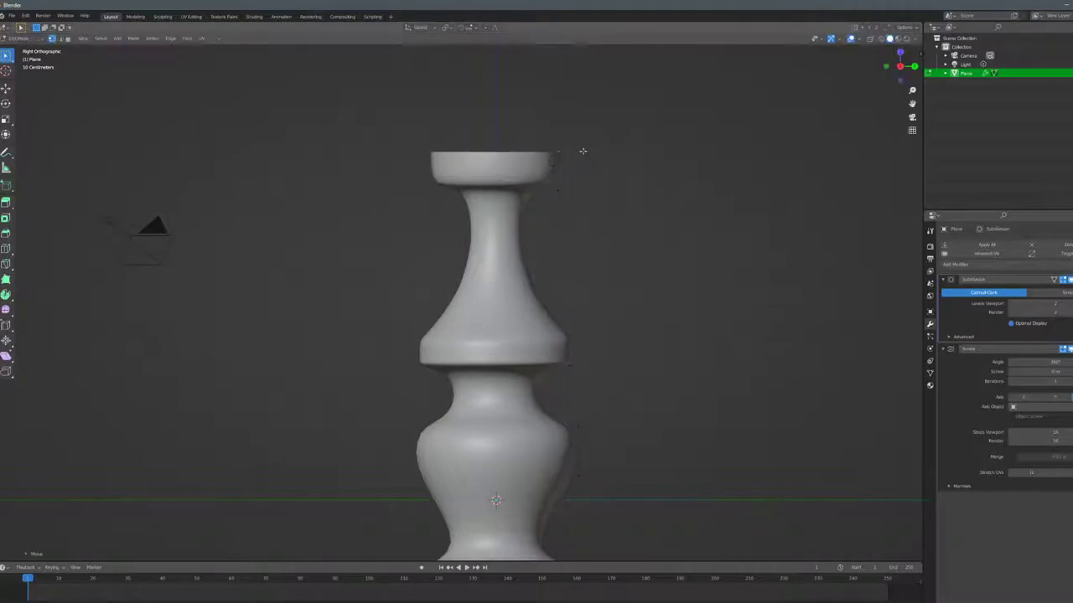
left_click(556, 186)
key("g")
left_click(570, 196)
Set the Subdivision modifier's viewport level to 0.
middle_click_drag(661, 390, 652, 297, "shift")
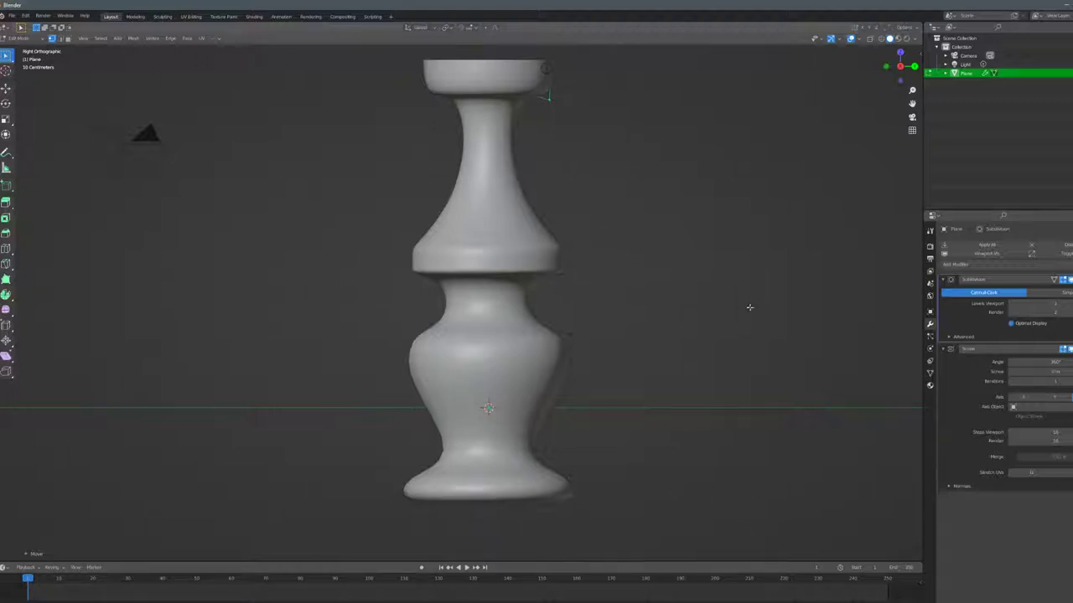
left_click(1013, 304)
left_click(1012, 305)
Try to flatten the whole profile by scaling all vertices along X and to 0 along Y.
middle_click_drag(800, 297, 566, 167)
middle_click_drag(631, 174, 732, 186)
key("a")
key("s")
key("x")
right_click(687, 196)
key("s")
key("y")
key("0")
right_click(688, 291)
key("s")
key("x")
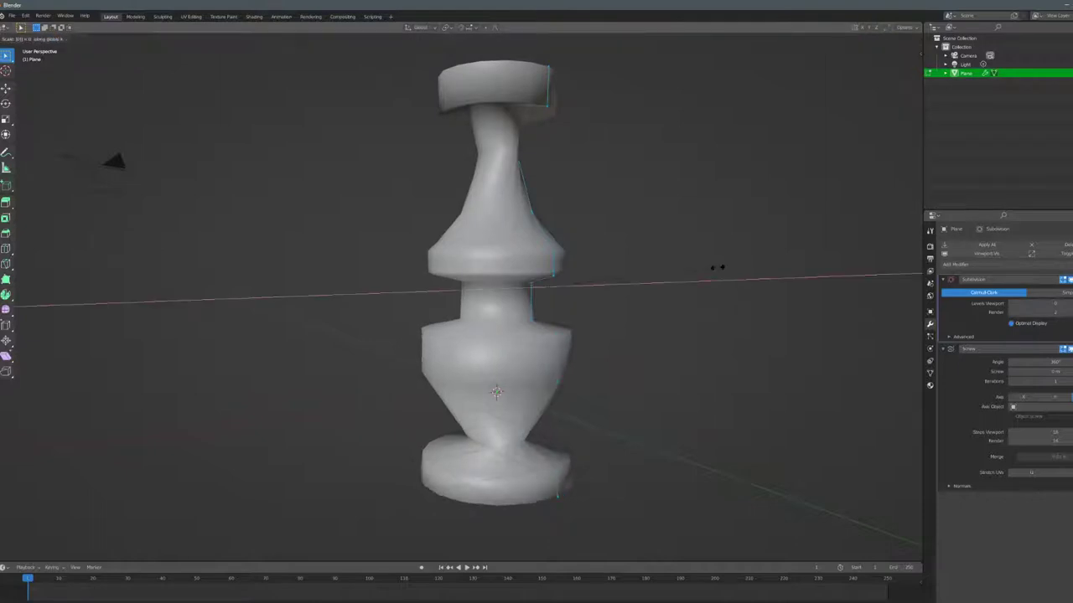
key("Escape")
Set the Subdivision modifier's viewport level to 2 and return to Object Mode.
middle_click_drag(706, 302, 251, 264)
key("KP_1")
middle_click_drag(429, 213, 486, 201)
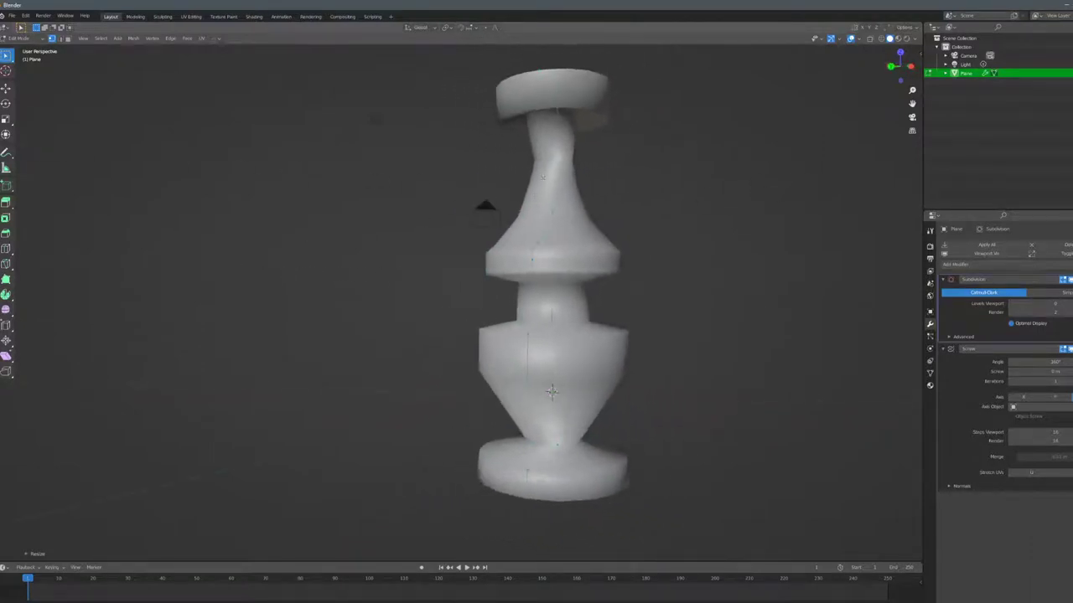
middle_click_drag(588, 162, 644, 197)
key("KP_1")
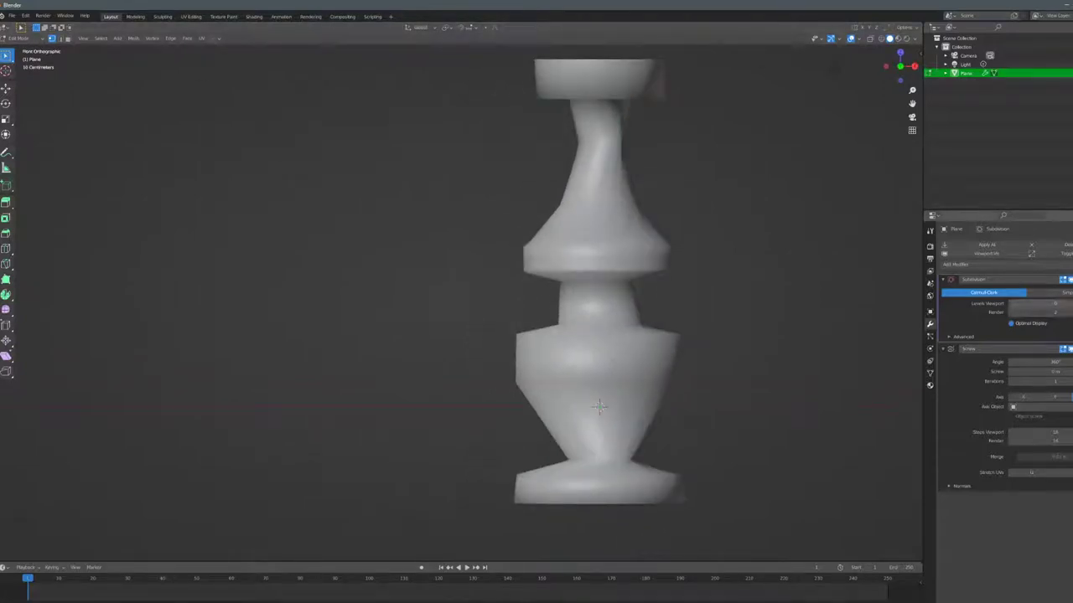
left_click(1070, 303)
left_click(1069, 303)
middle_click_drag(512, 312, 729, 305)
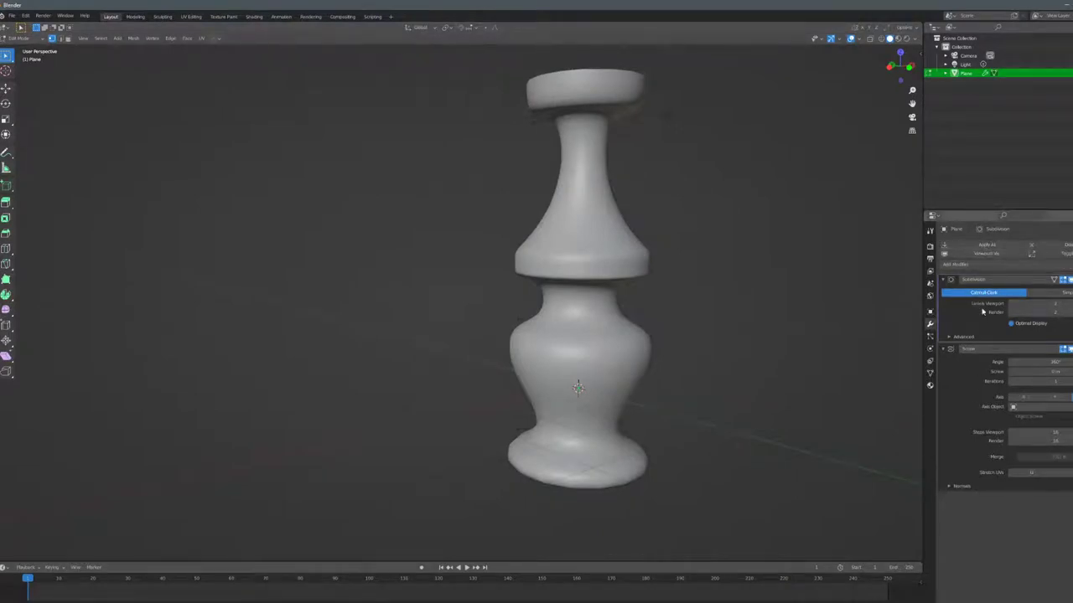
key("Tab")
right_click(593, 244)
key("shift+s")
key("Escape")
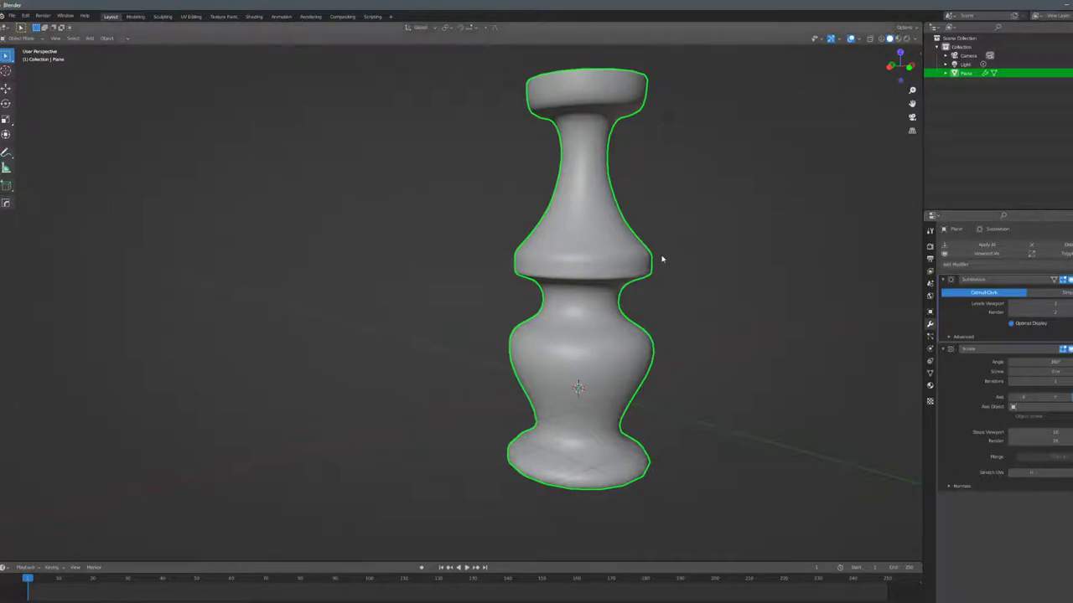
key("Home")
middle_click_drag(293, 312, 369, 327)
key("shift+s")
key("Escape")
middle_click_drag(369, 327, 528, 333, "shift")
key("ctrl+shift+s")
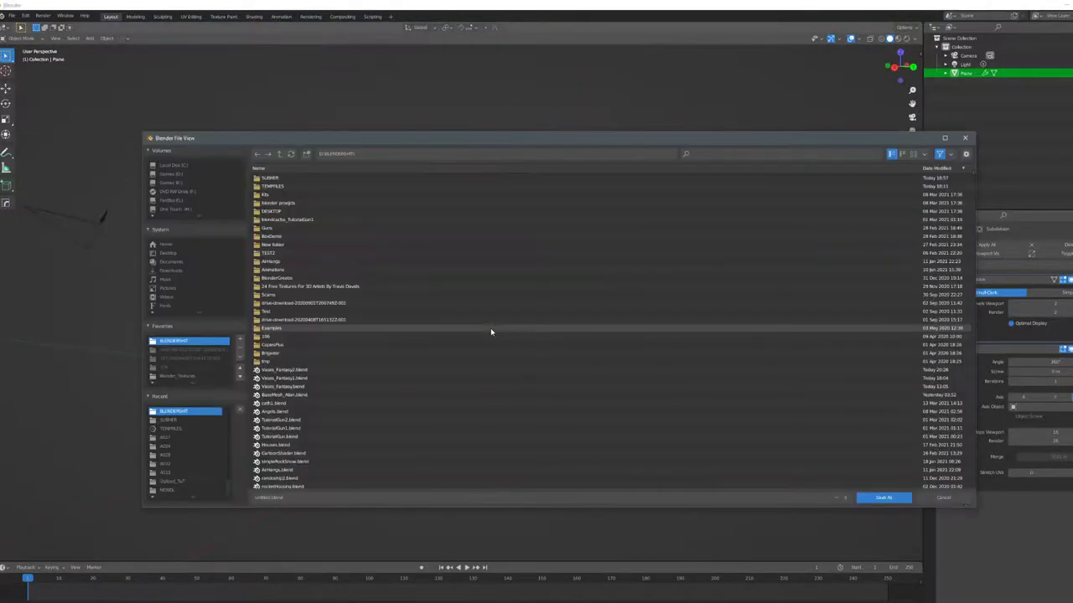
left_click(944, 499)
key("ctrl+shift+c")
key("Escape")
key("ctrl+shift+alt+c")
key("Escape")
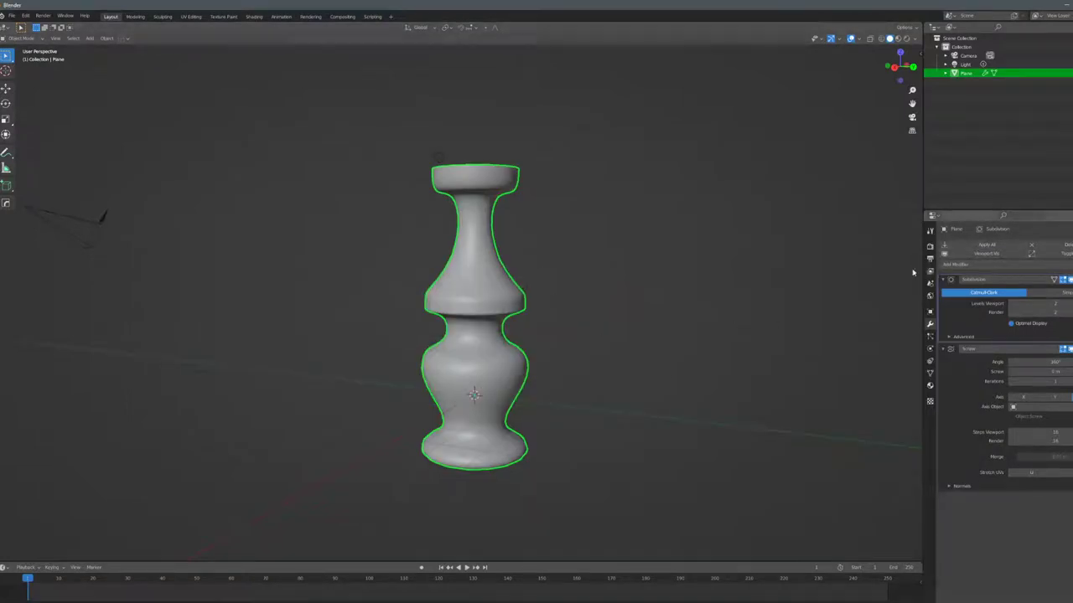
key("Home")
scroll(621, 315, "up", 4)
key("shift+s")
key("Escape")
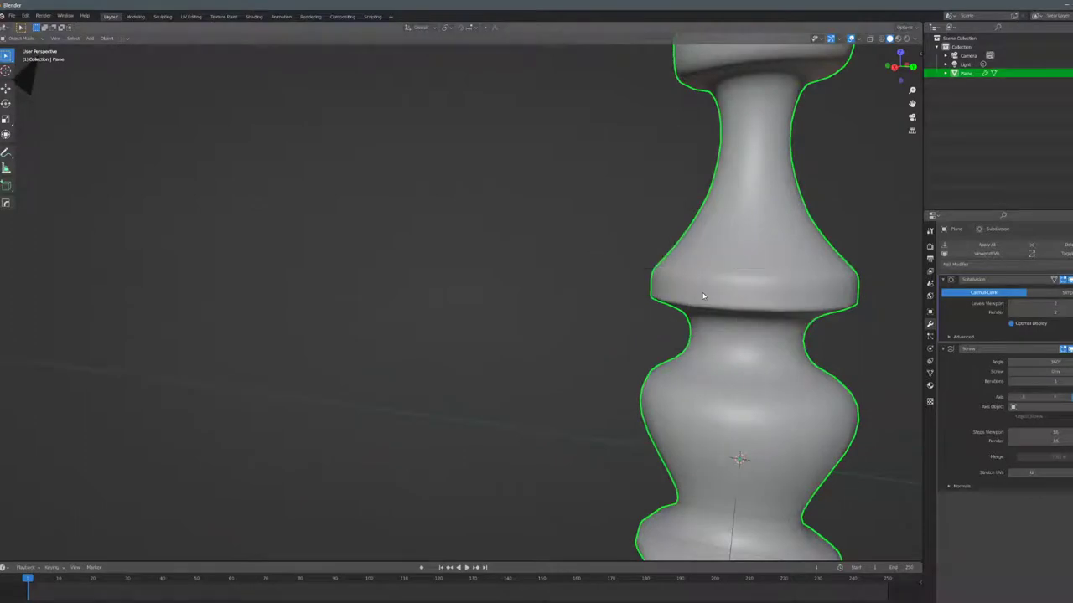
Convert the vase object to a mesh so its Subdivision and Screw modifiers are applied.
key("alt+c")
middle_click_drag(726, 298, 697, 293)
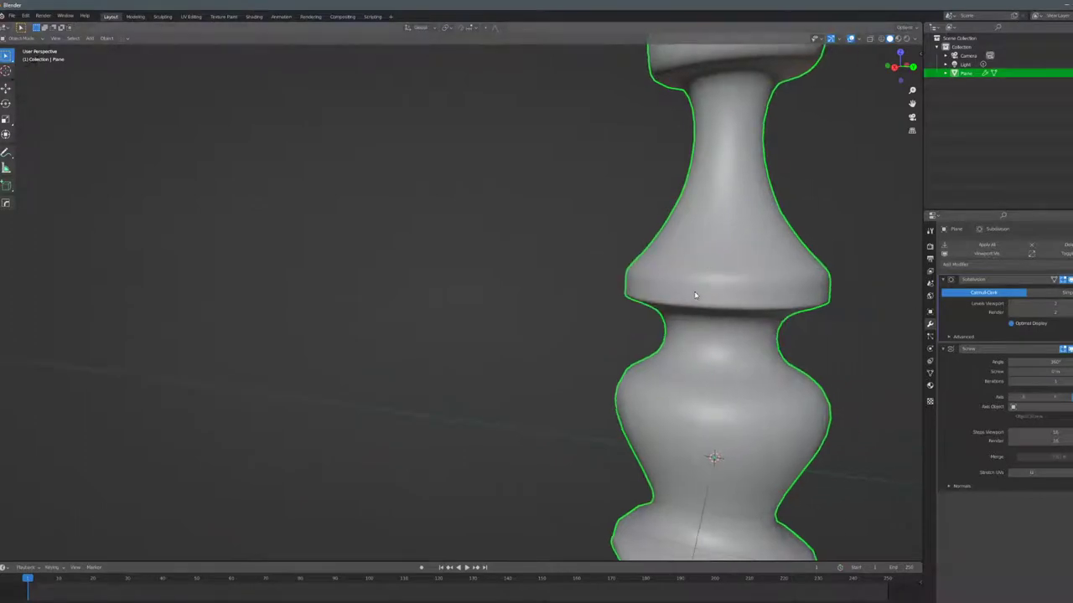
key("alt+c")
left_click(690, 303)
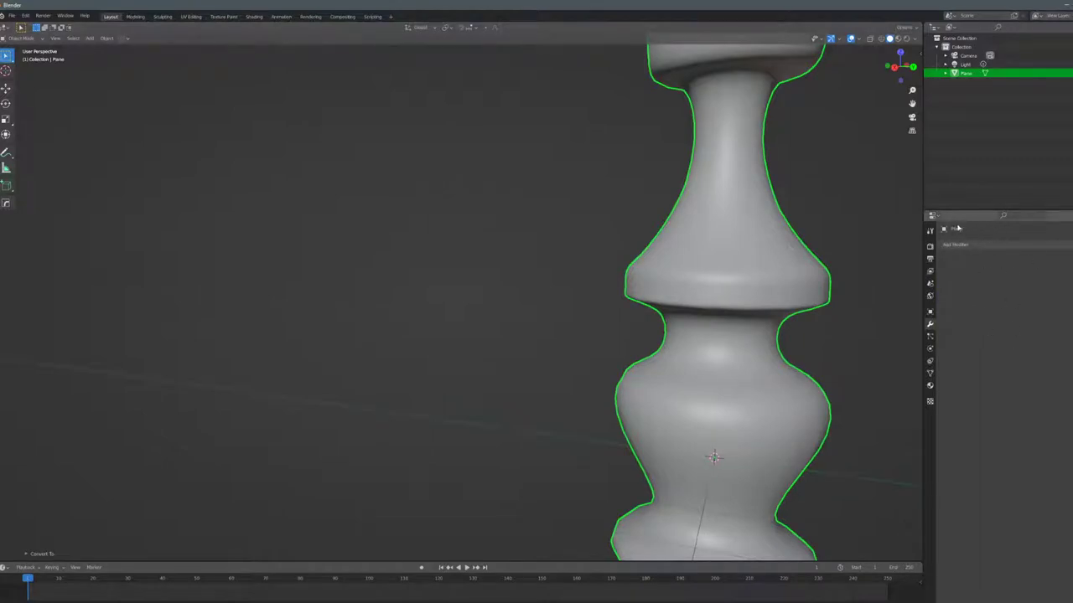
scroll(654, 383, "down", 4)
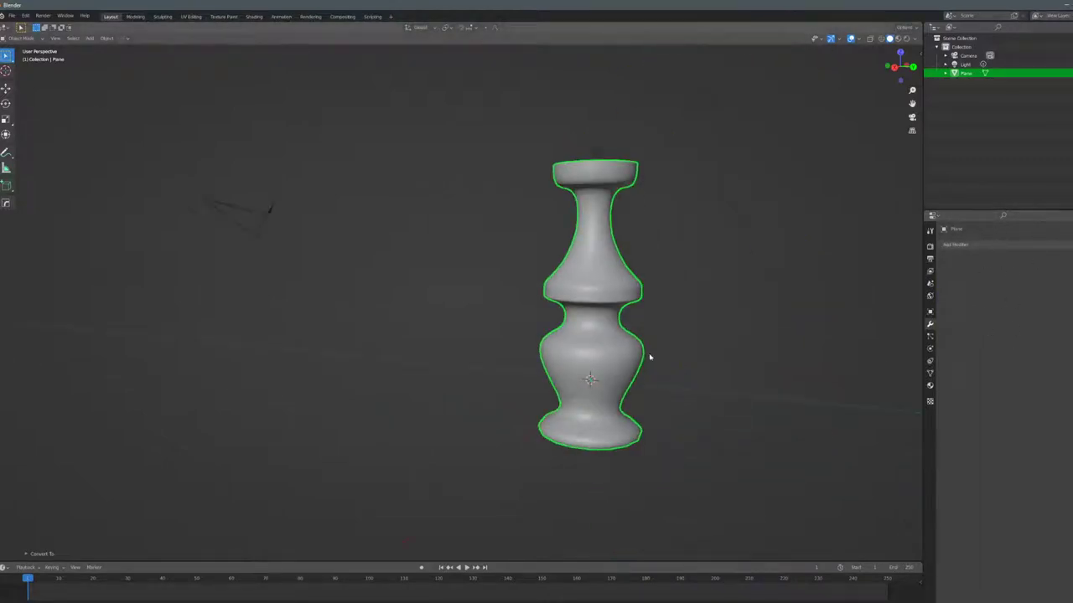
In Edit Mode, select the loops on the foot's underside around the opening and merge them at center to close the base.
key("Tab")
middle_click_drag(647, 352, 803, 374)
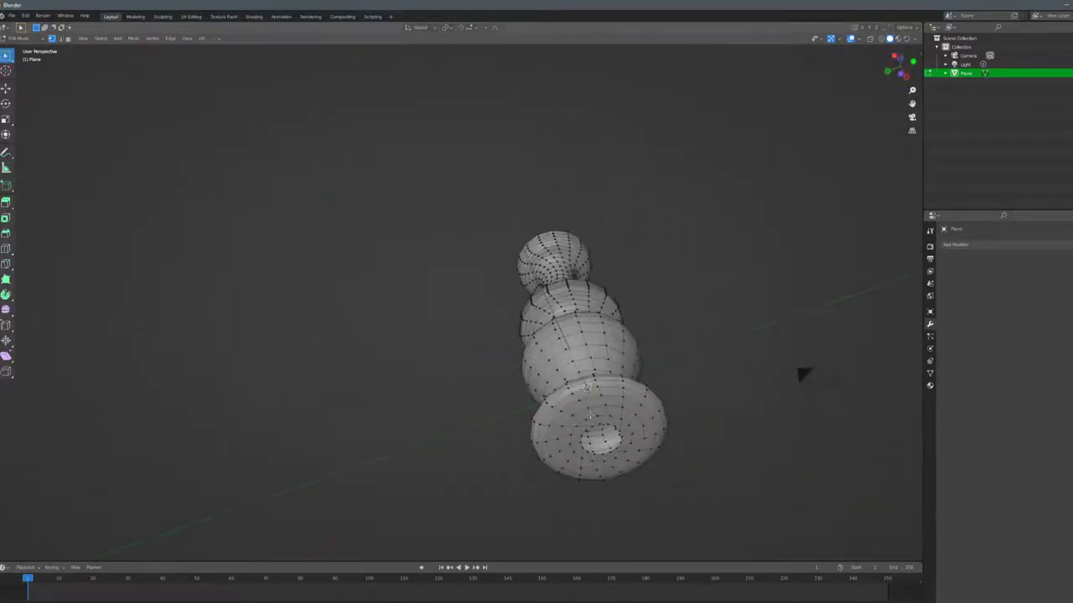
middle_click_drag(618, 427, 594, 322, "shift")
scroll(594, 322, "up", 3)
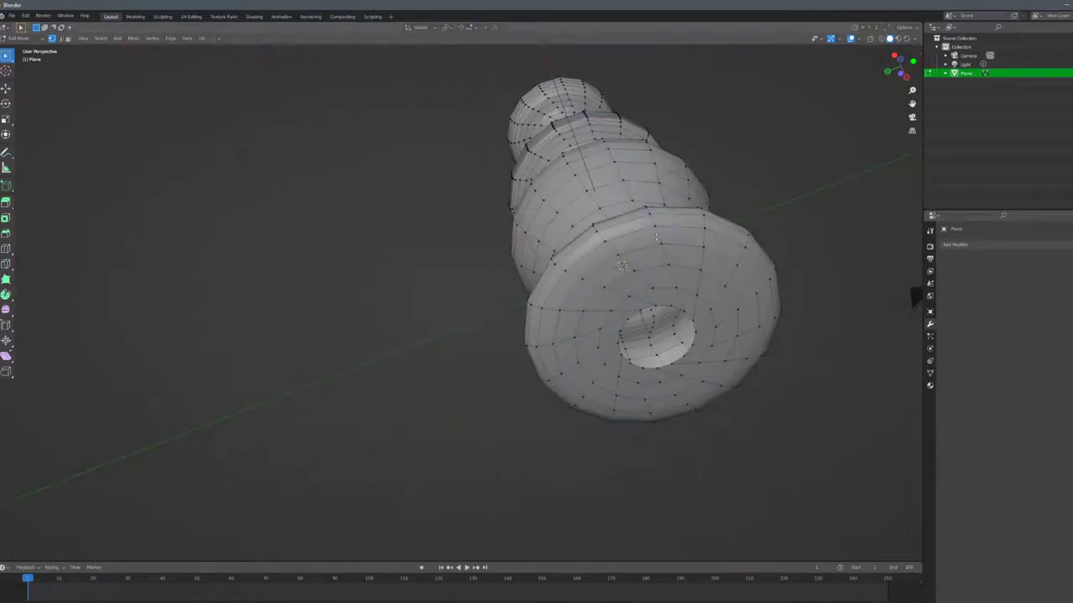
middle_click_drag(656, 237, 569, 209)
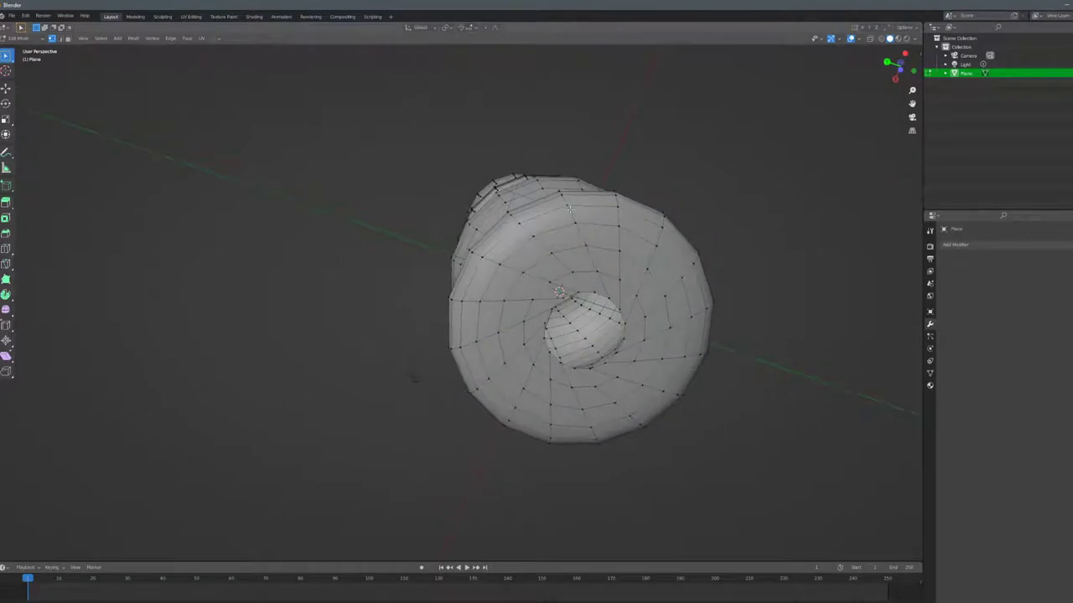
left_click(622, 231, "alt+shift")
left_click(621, 253, "alt+shift")
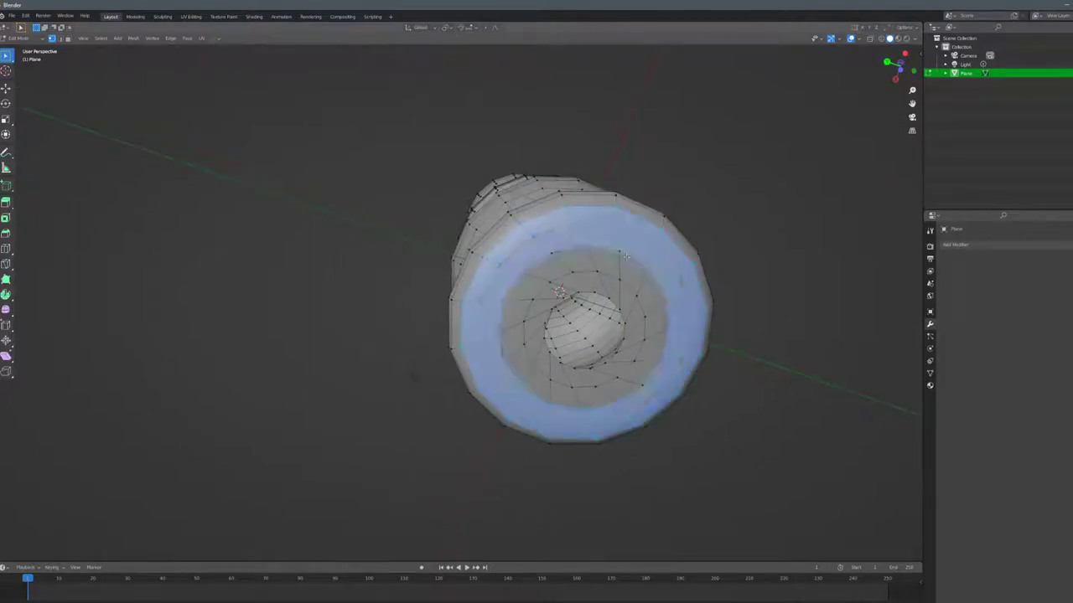
left_click(623, 283, "alt+shift")
key("l")
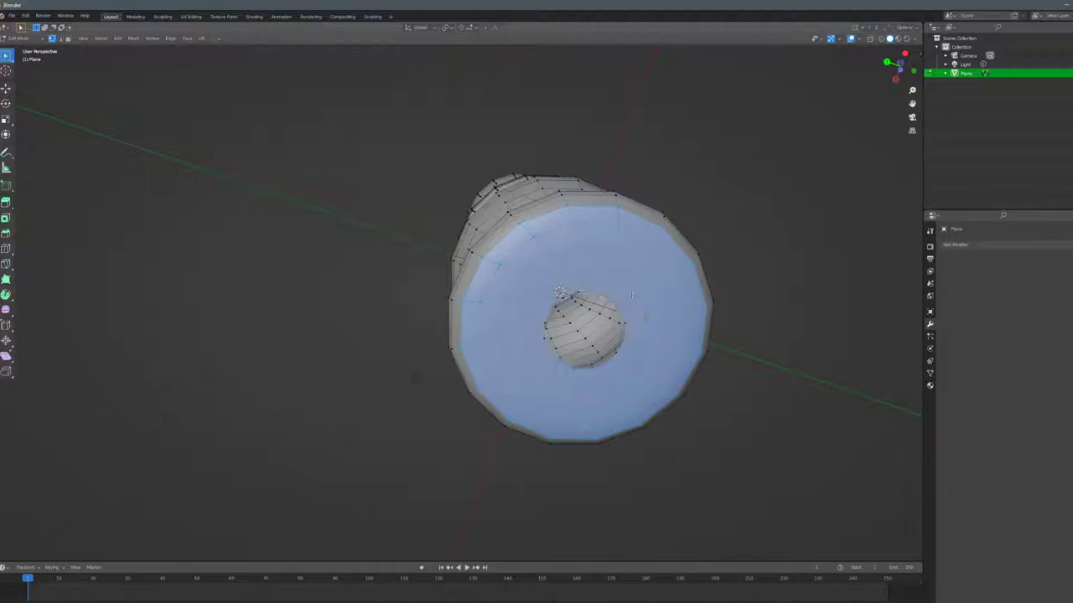
key("m")
left_click(620, 277)
key("ctrl+z")
key("n")
key("m")
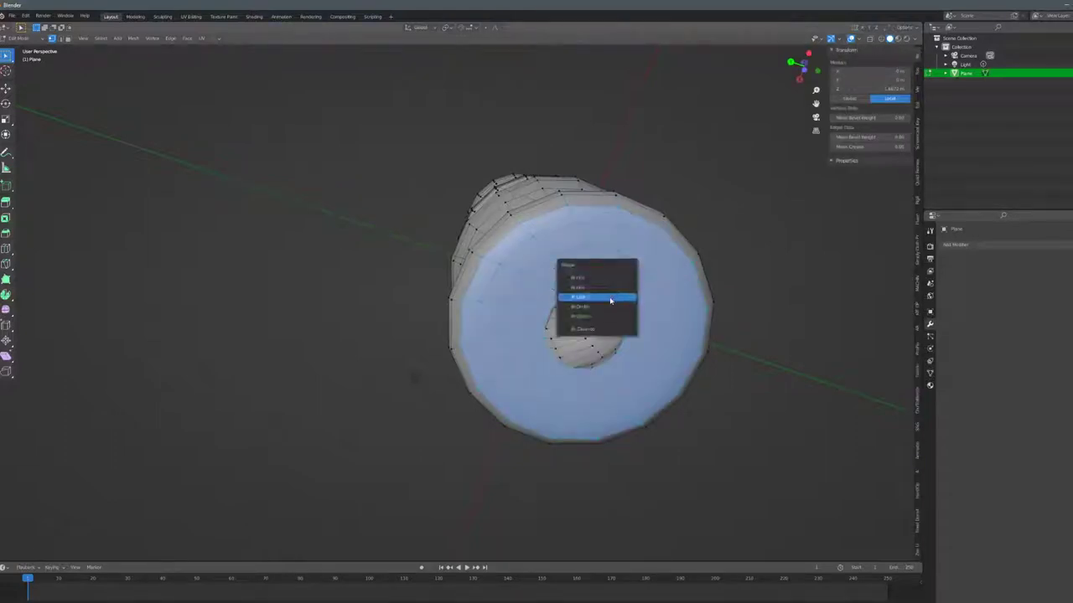
left_click(611, 300)
Edge-slide the outer edge loop at the bottom of the foot.
mouse_move(611, 300)
middle_mouse_down()
mouse_move(706, 338)
mouse_move(692, 371)
mouse_move(618, 419)
mouse_move(634, 343)
mouse_move(617, 288)
middle_mouse_up()
left_click(553, 270, "alt")
key("g")
key("g")
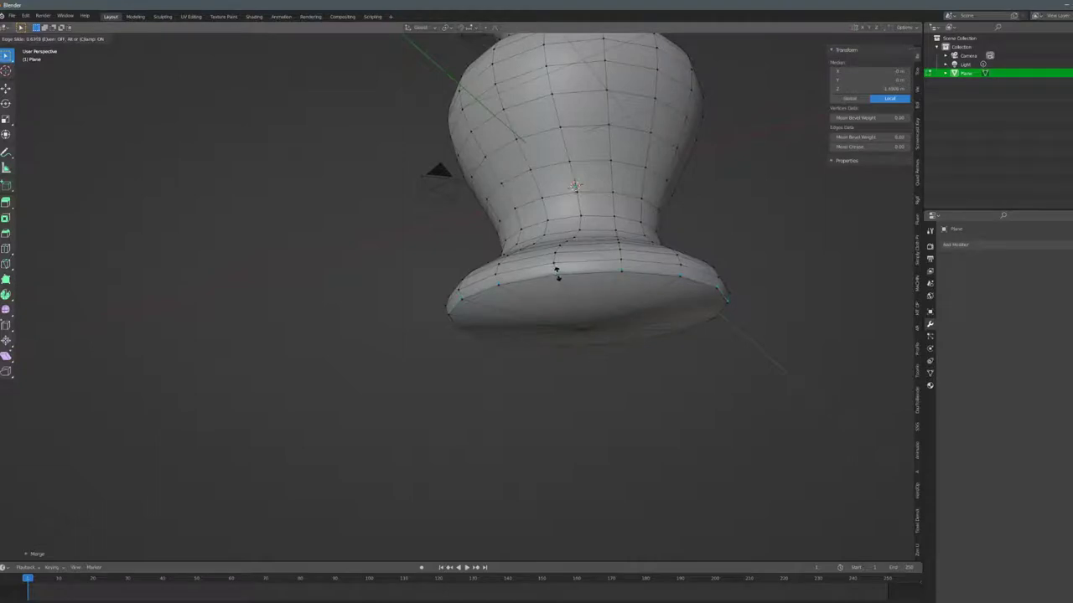
left_click(557, 275)
Return to Object Mode and add a Remesh modifier in Smooth mode to the vase.
middle_click_drag(558, 274, 590, 314)
scroll(591, 314, "down", 5)
middle_click_drag(618, 209, 620, 410, "shift")
middle_click_drag(574, 202, 623, 300)
middle_click_drag(555, 225, 555, 173)
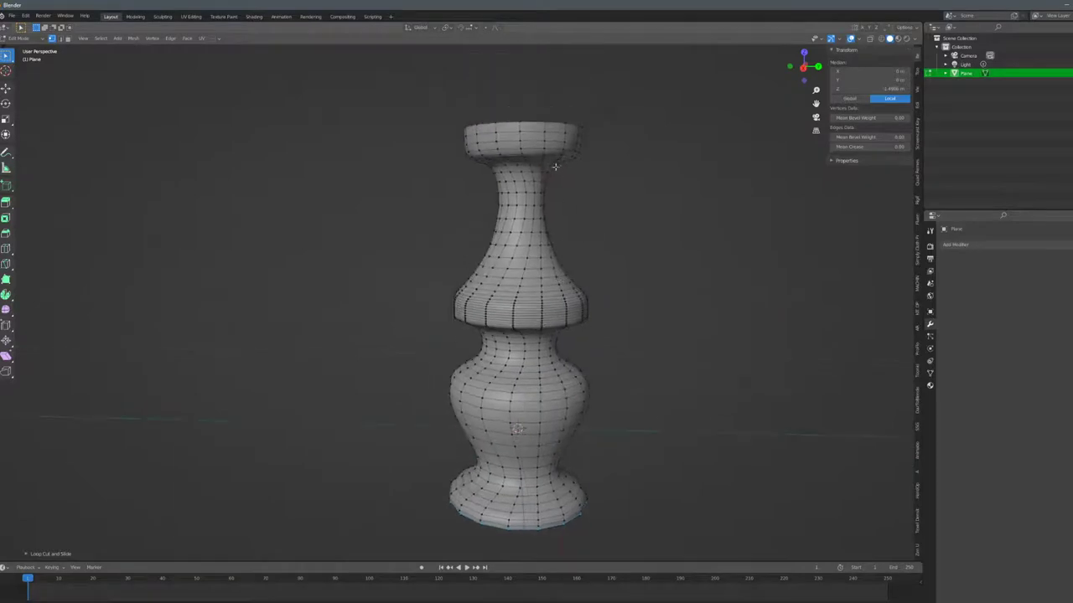
middle_click_drag(592, 256, 910, 252)
key("Tab")
left_click(1004, 243)
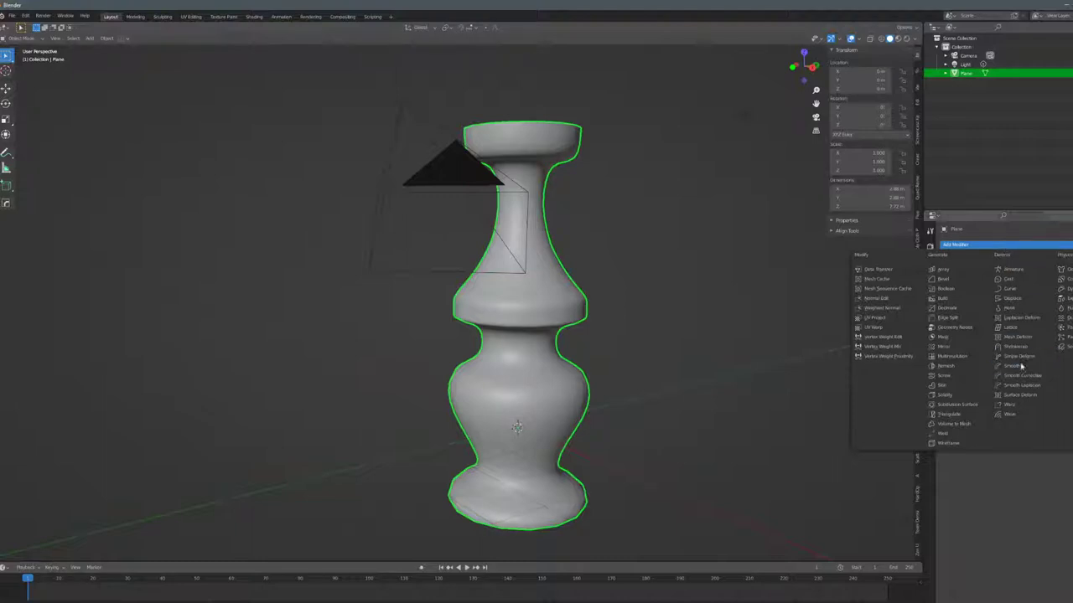
left_click(960, 367)
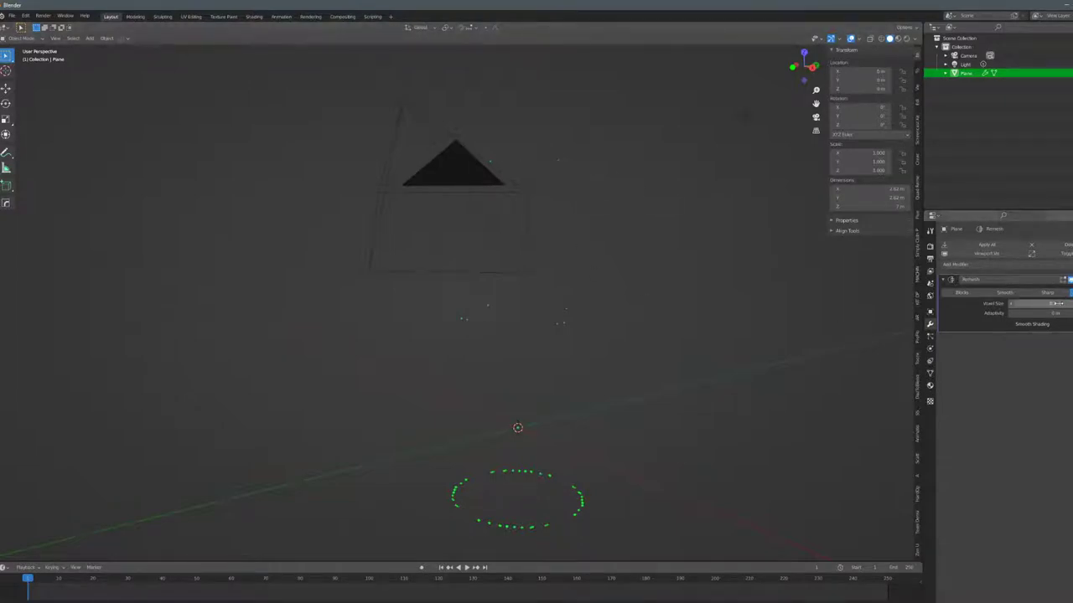
left_click(1012, 293)
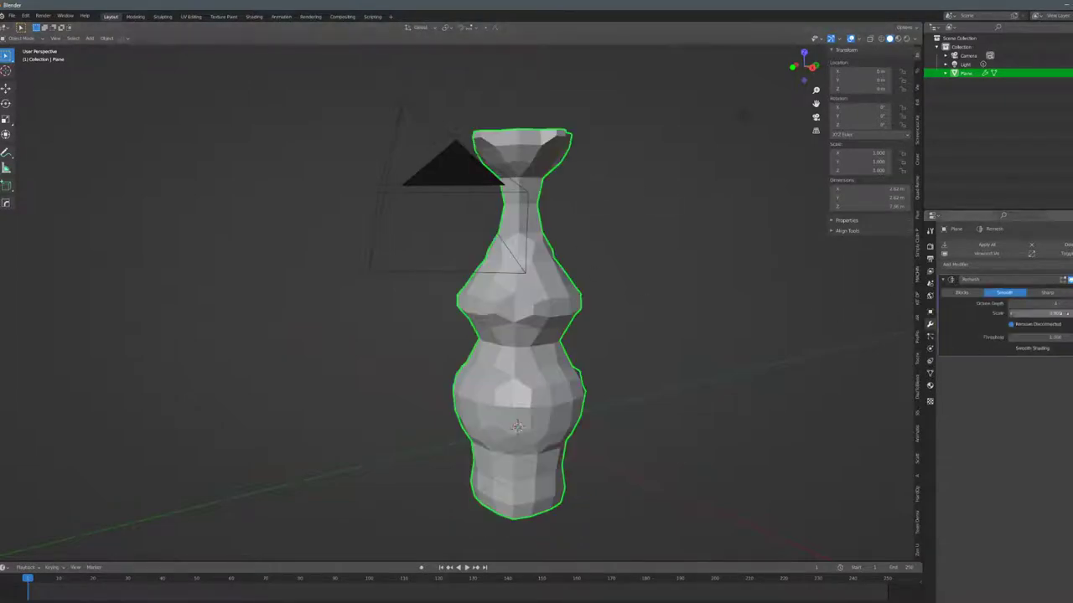
Enable smooth shading in the Remesh modifier and set its octree depth to 5.
middle_click_drag(796, 327, 637, 313)
left_click(1011, 348)
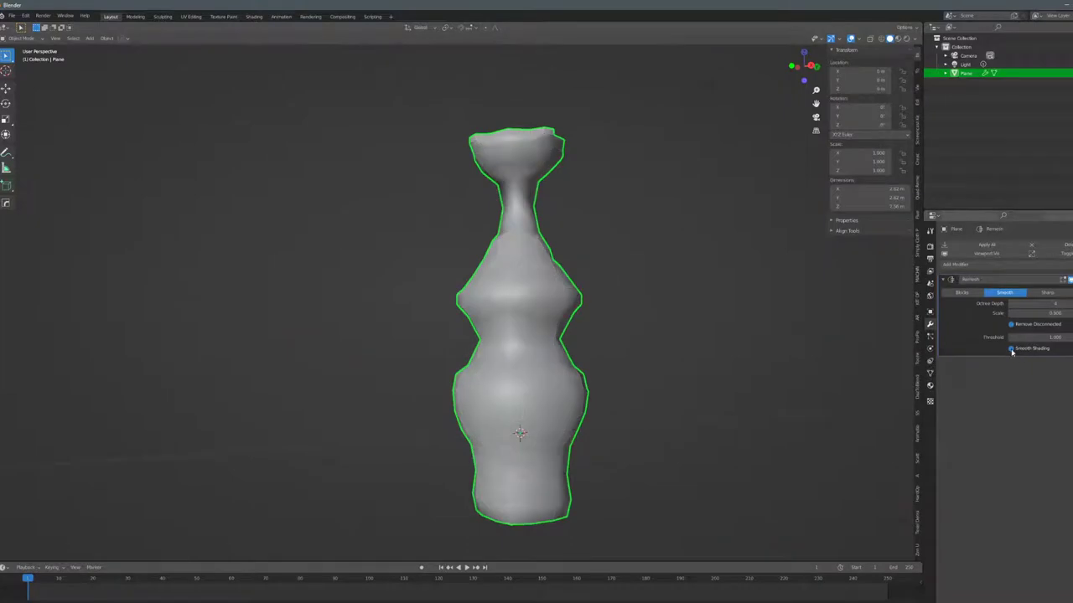
left_click_drag(1042, 303, 1064, 304)
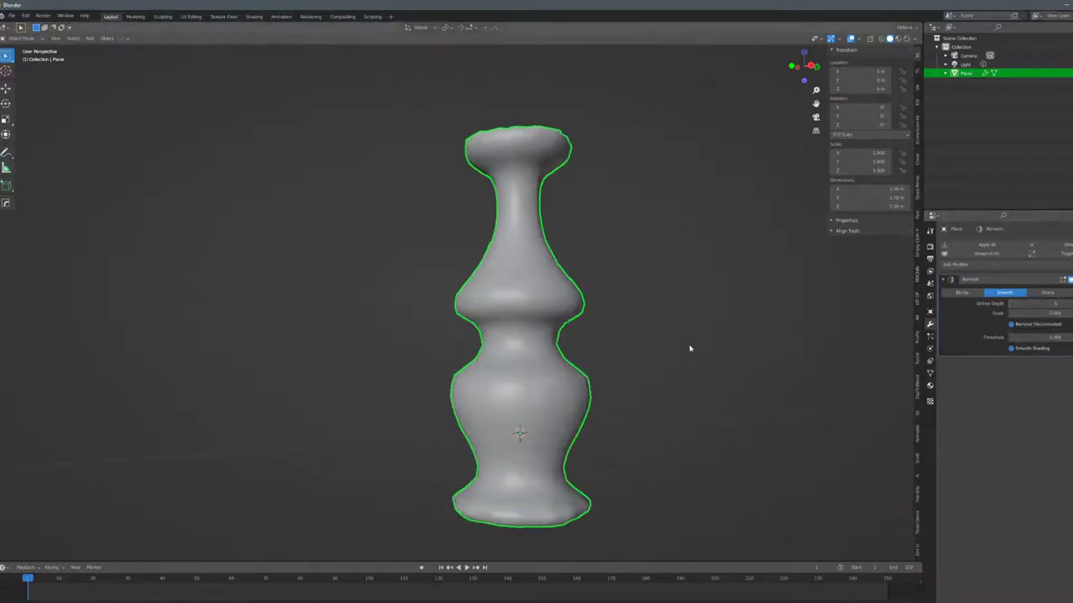
middle_click_drag(524, 321, 687, 209)
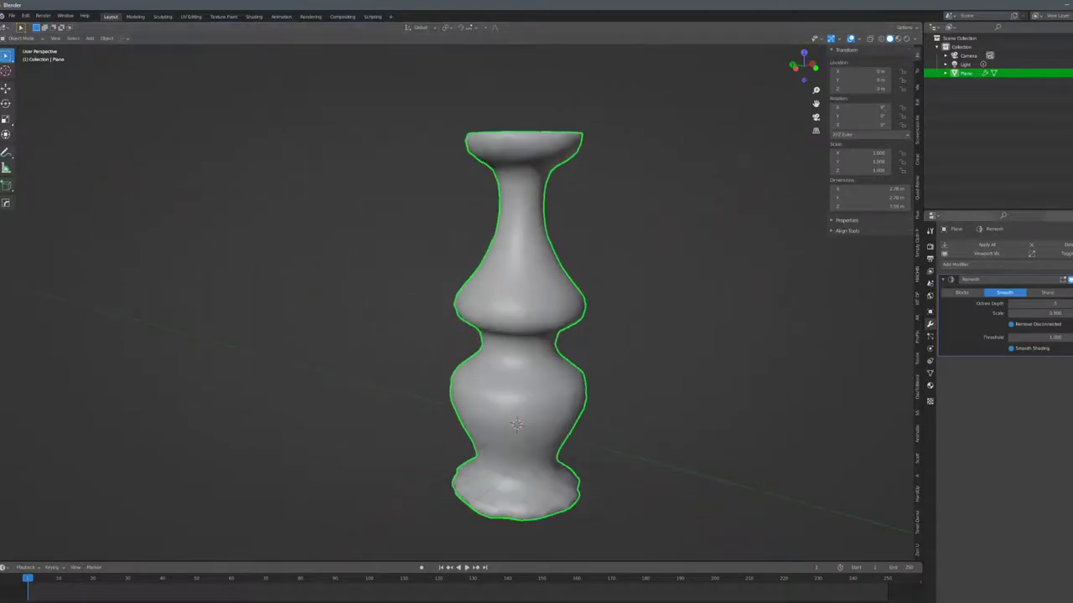
Switch the Remesh modifier to Sharp mode with octree depth 5, and enter Edit Mode on the vase.
left_click(962, 293)
left_click(987, 292)
left_click(1045, 295)
middle_click_drag(605, 273, 647, 275)
left_click(1012, 305)
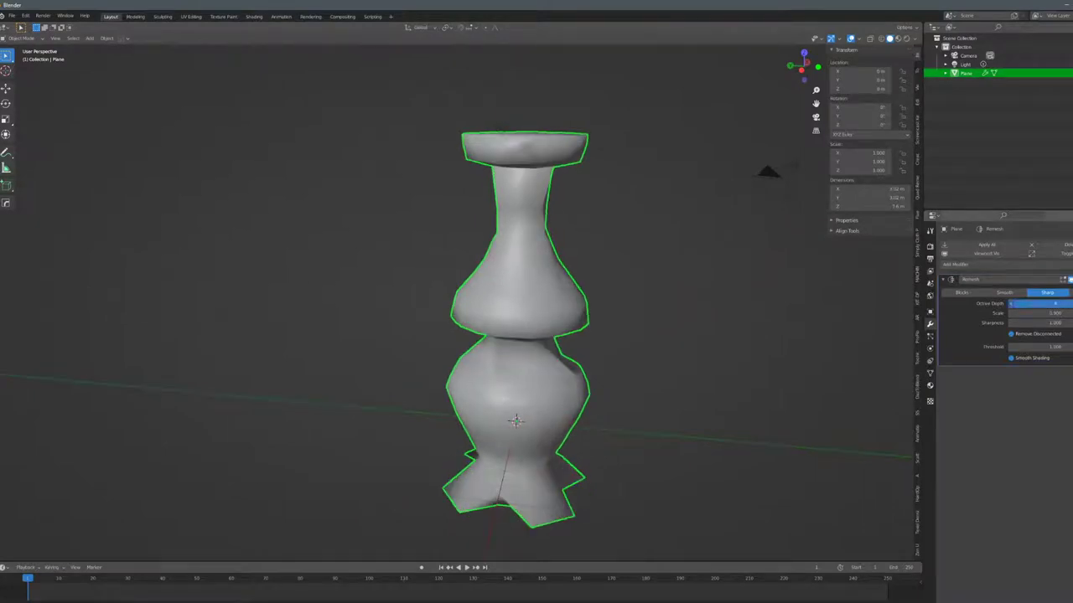
left_click_drag(1014, 305, 1028, 305)
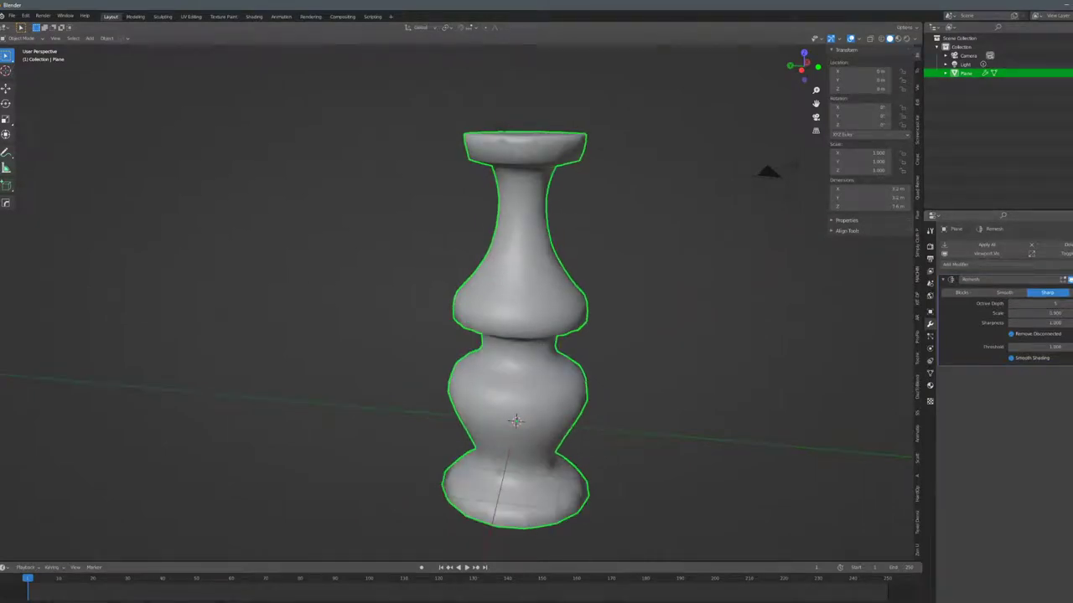
key("Tab")
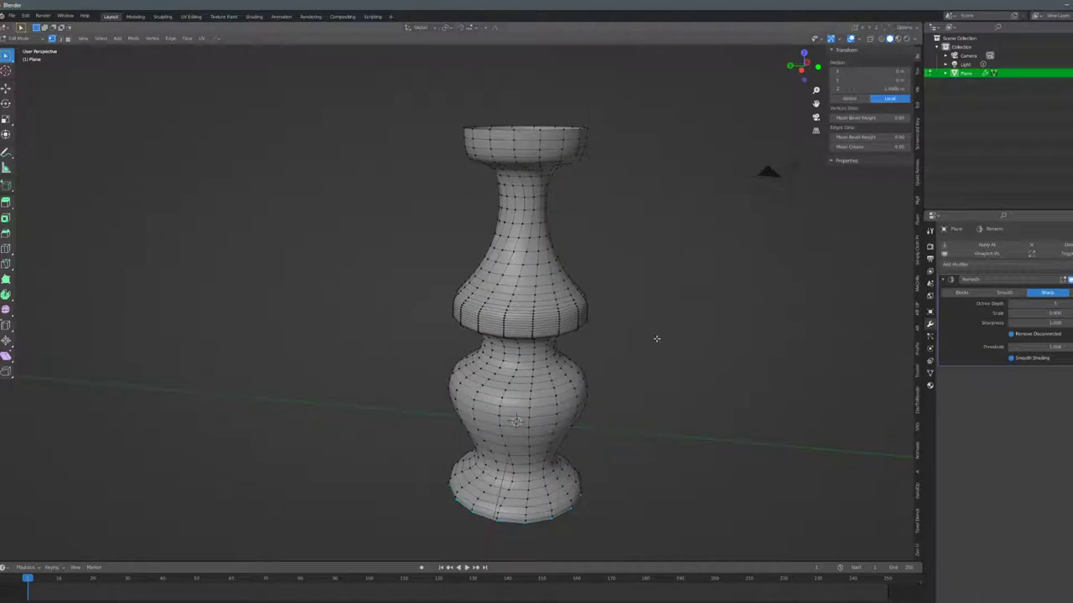
Return the vase to Object Mode and remove its Remesh modifier.
key("alt+a")
key("a")
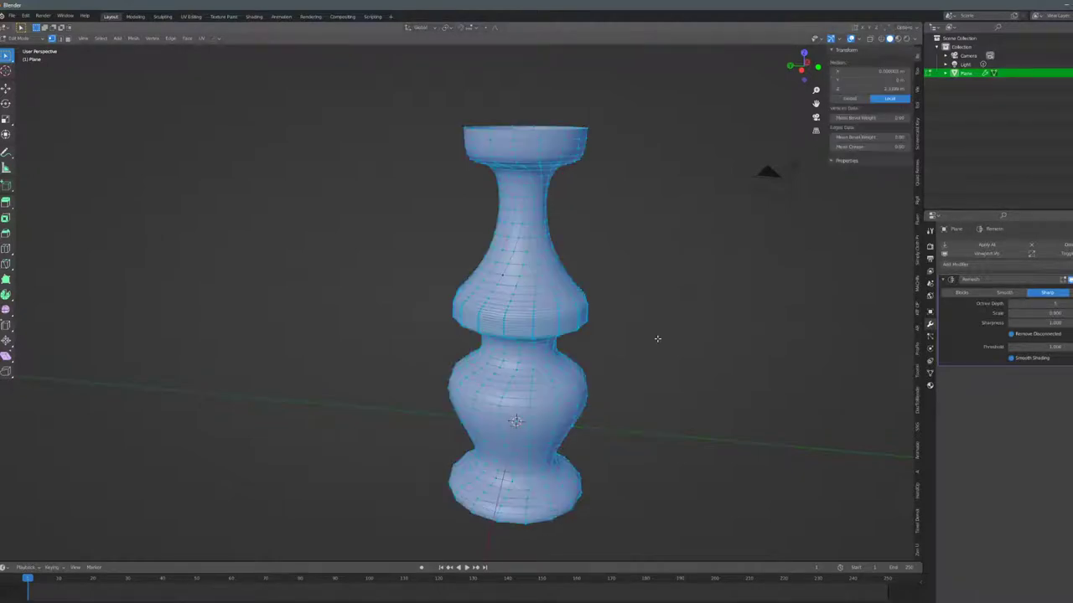
key("Tab")
left_click(987, 244)
middle_click_drag(879, 316, 700, 297)
middle_click_drag(650, 346, 543, 321)
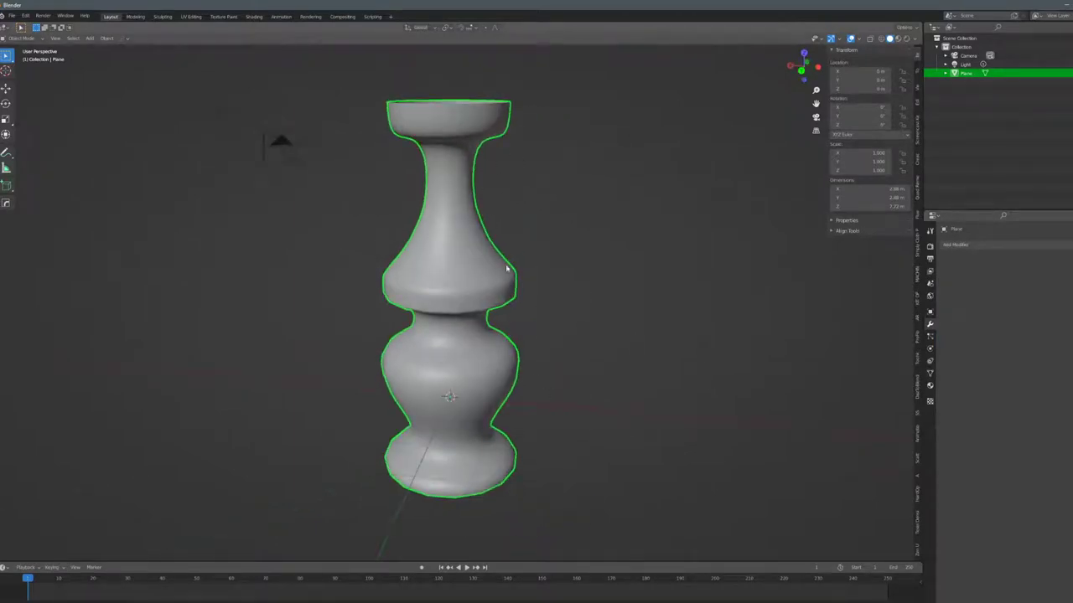
middle_click_drag(507, 307, 539, 370)
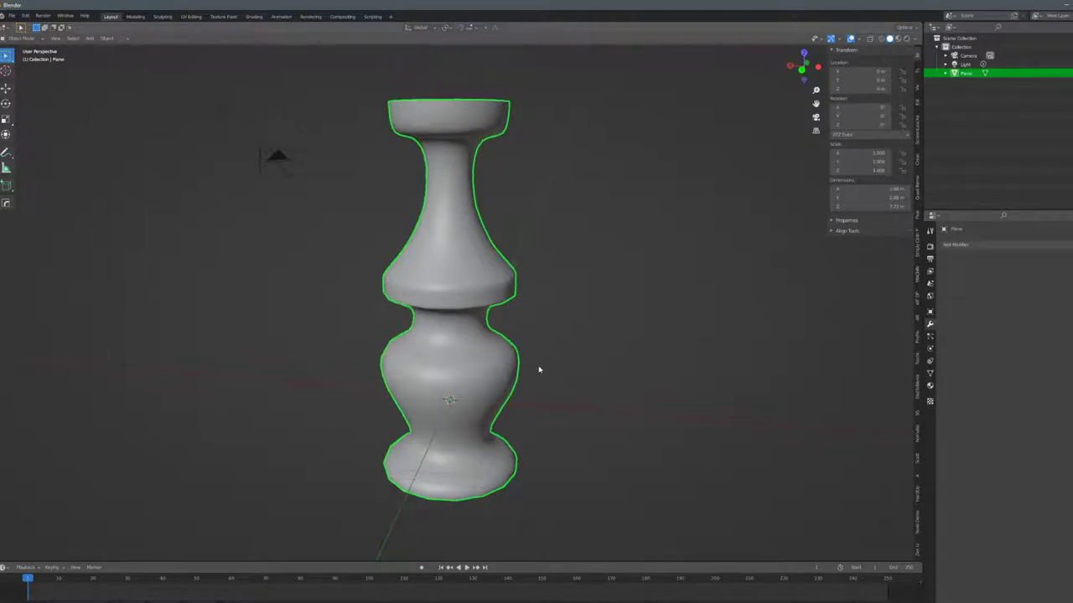
Add a Multiresolution modifier to the vase and subdivide it to level 4.
left_click(1005, 245)
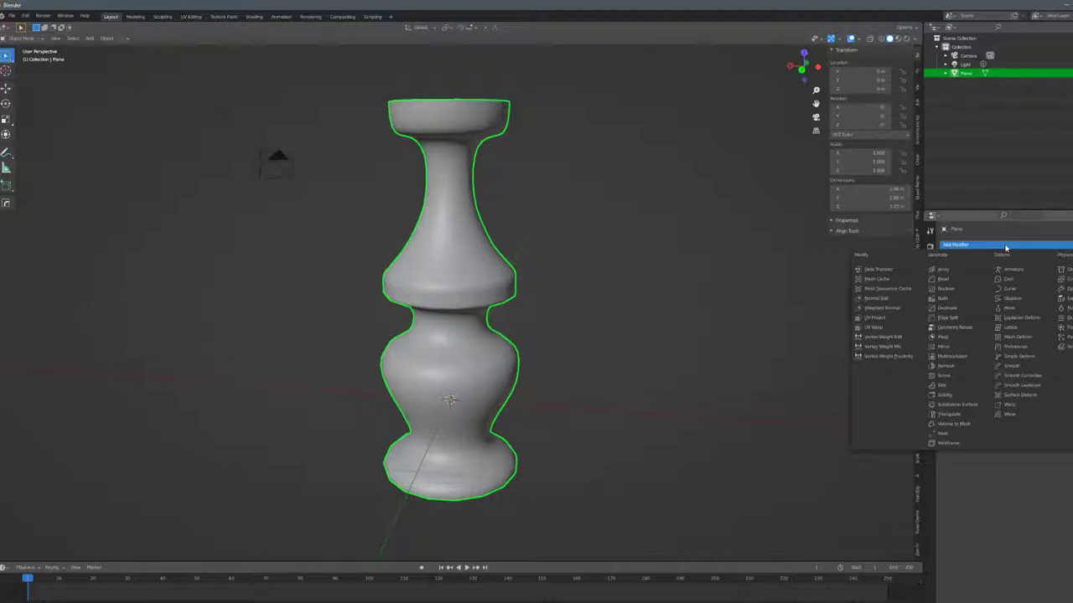
left_click(956, 357)
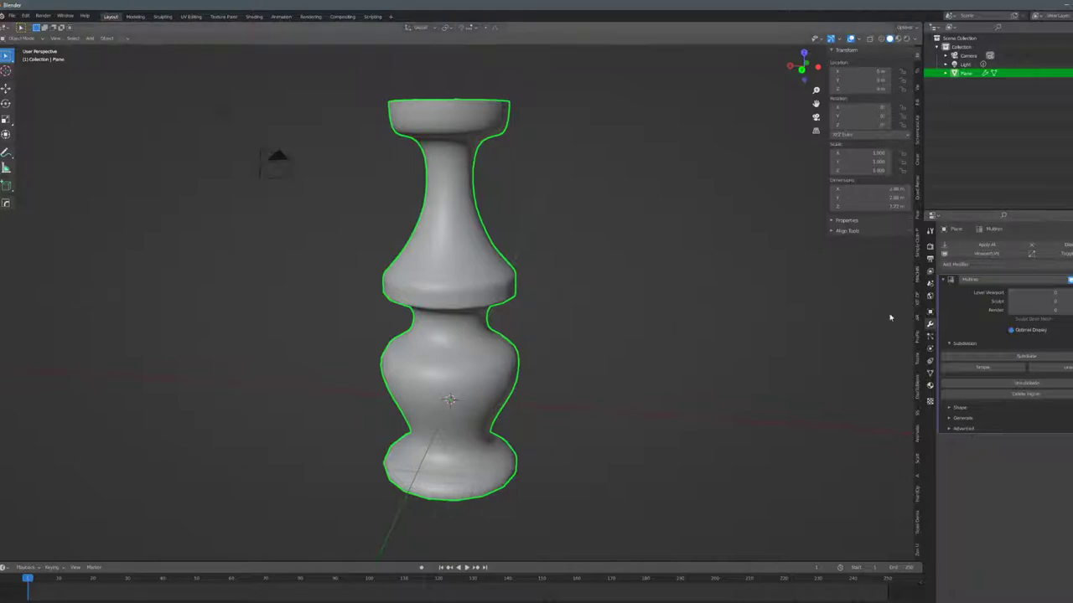
key("KP_1")
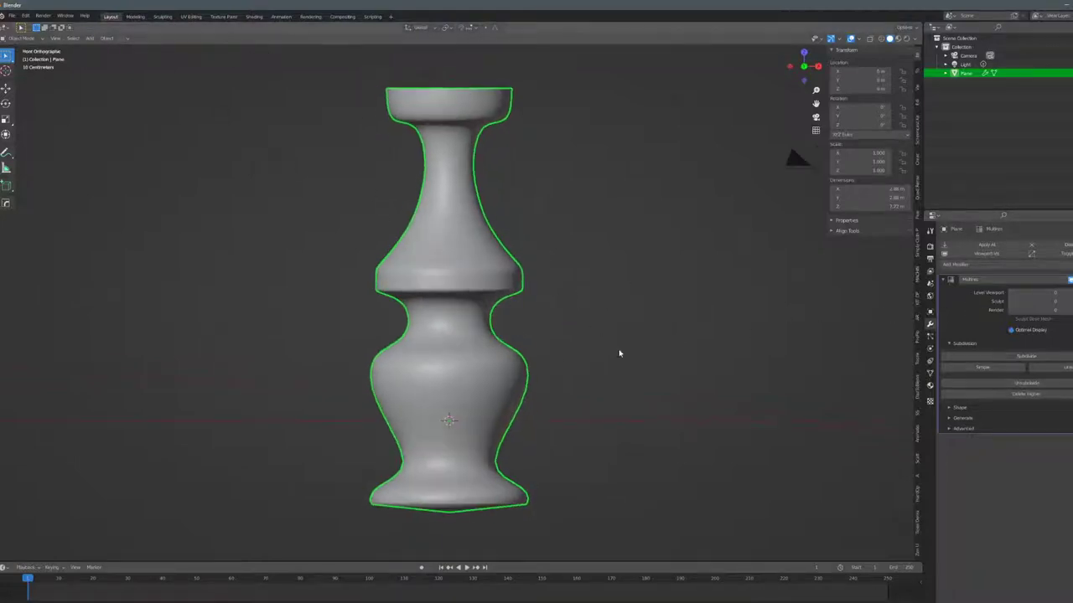
left_click(1026, 356)
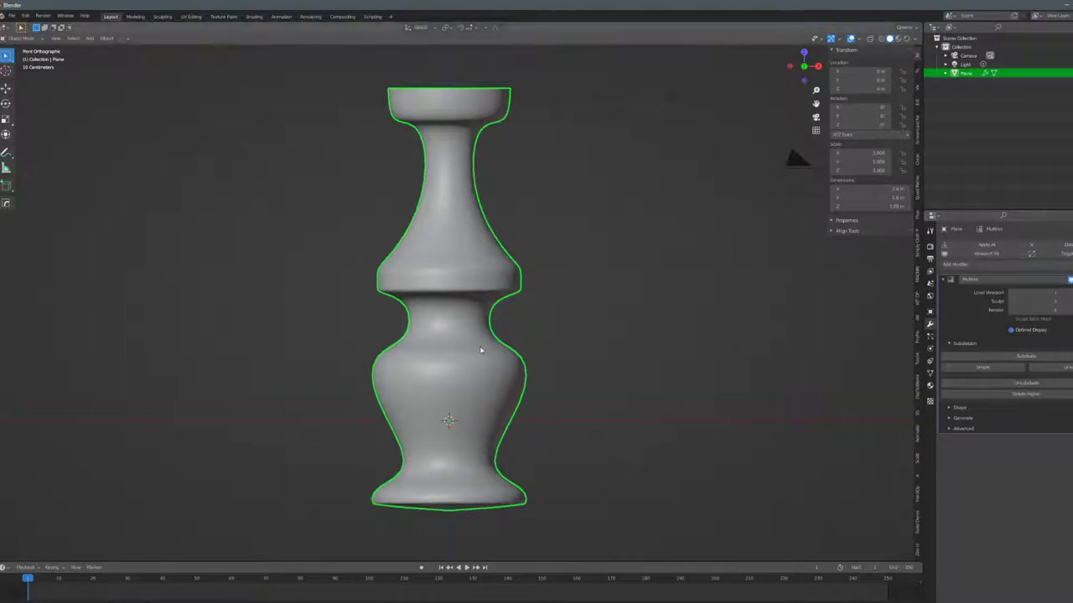
left_click(1050, 358)
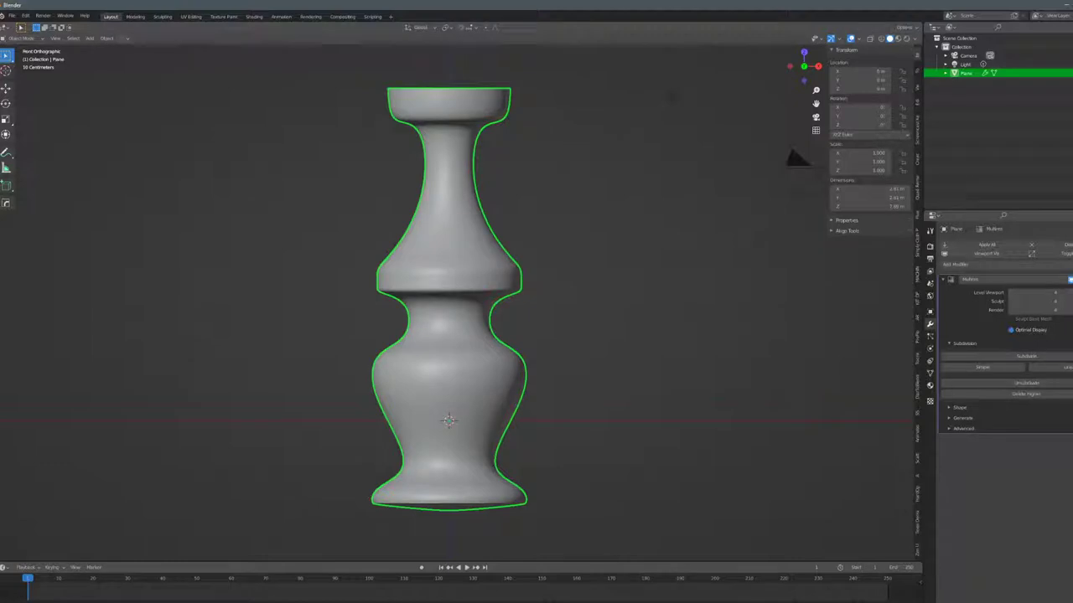
Switch to the Sculpting workspace and shade the vase with the beige clay MatCap.
left_click(162, 16)
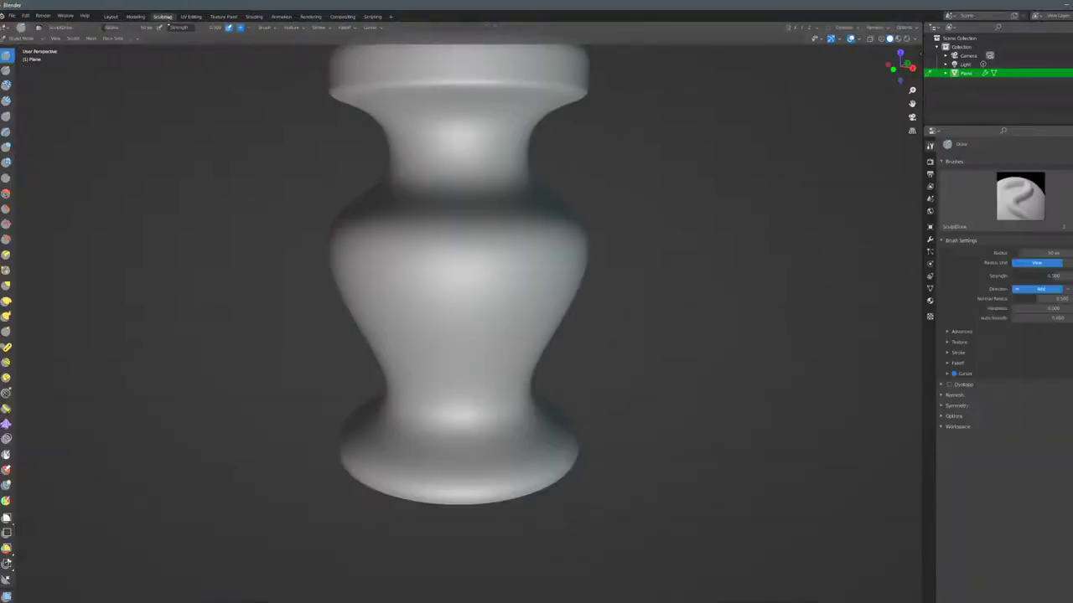
scroll(573, 292, "down", 5)
mouse_move(620, 277)
middle_mouse_down()
mouse_move(533, 312)
mouse_move(531, 390)
mouse_move(530, 309)
middle_mouse_up()
middle_click_drag(144, 260, 103, 229, "shift")
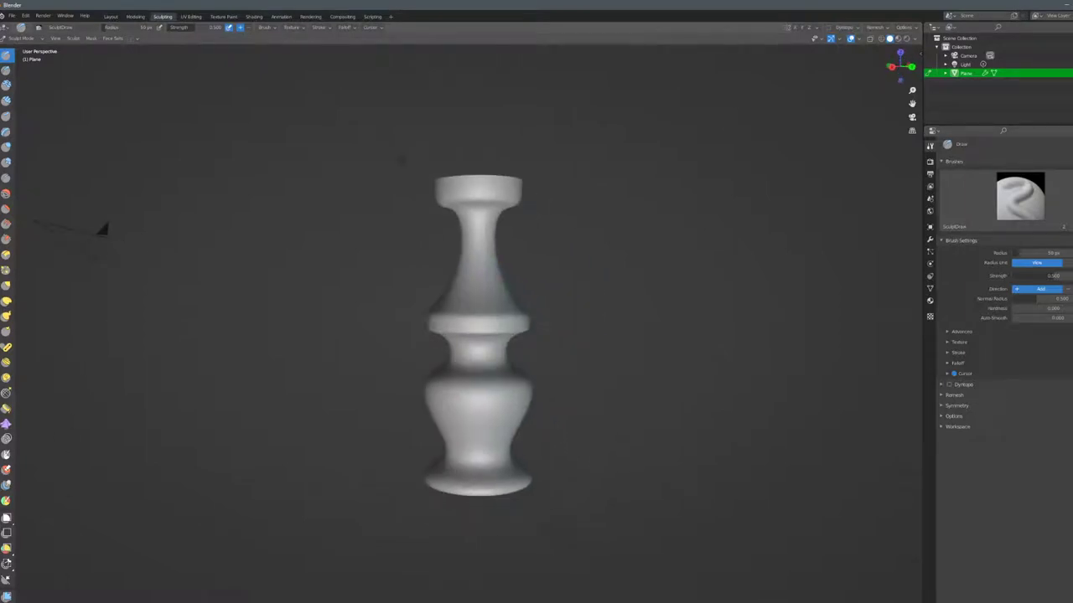
left_click(916, 39)
left_click(908, 103)
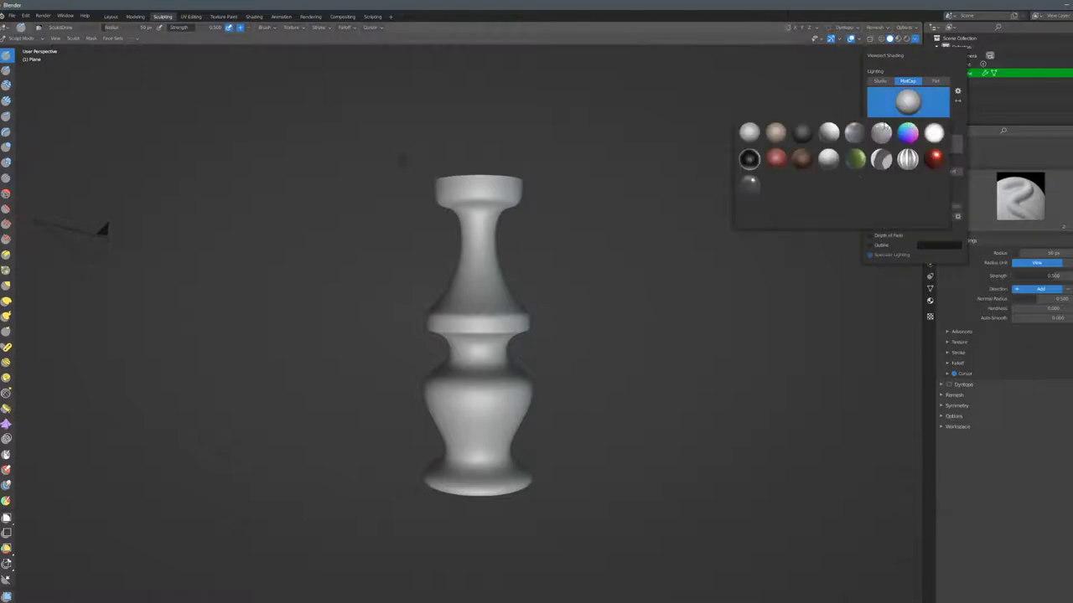
left_click(775, 132)
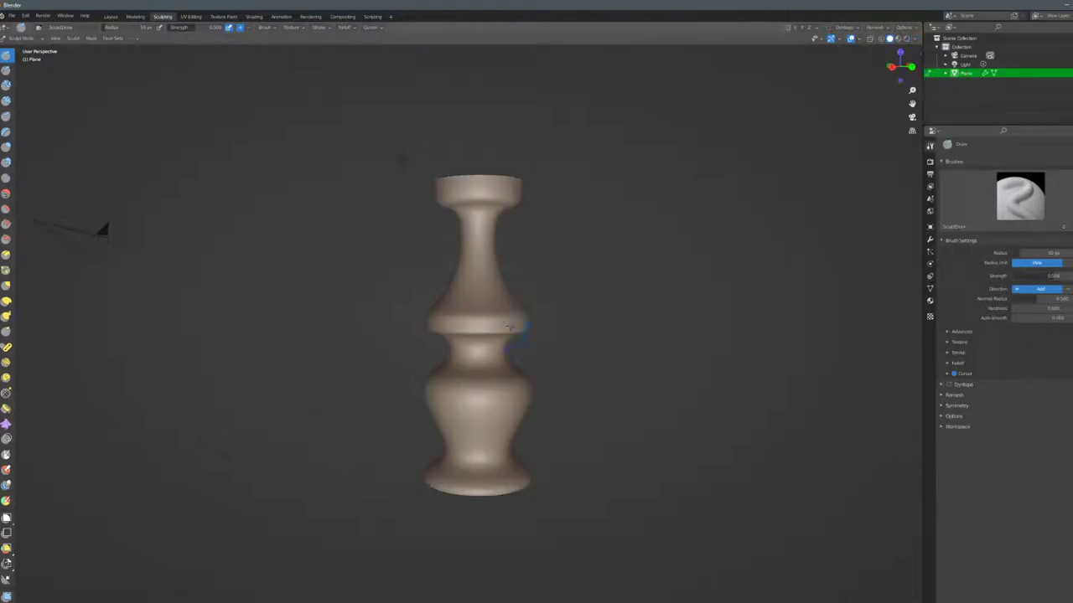
mouse_move(491, 196)
left_mouse_down()
mouse_move(459, 187)
mouse_move(494, 191)
left_mouse_up()
mouse_move(425, 154)
middle_mouse_down()
mouse_move(471, 174)
mouse_move(466, 188)
middle_mouse_up()
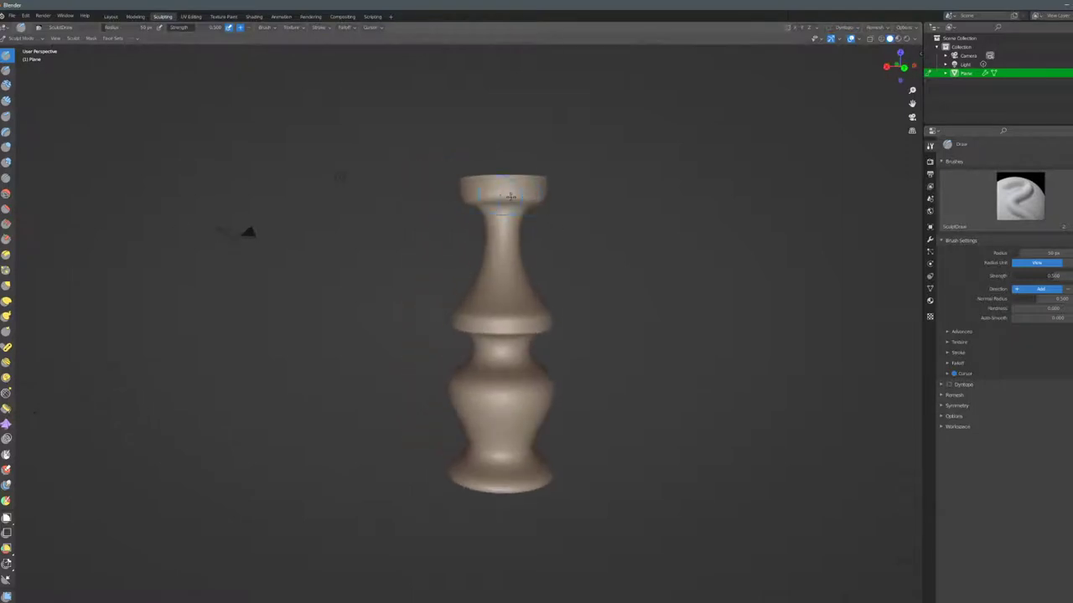
Enable Cavity in the viewport shading options and inspect the vase's surface up close.
left_click(917, 39)
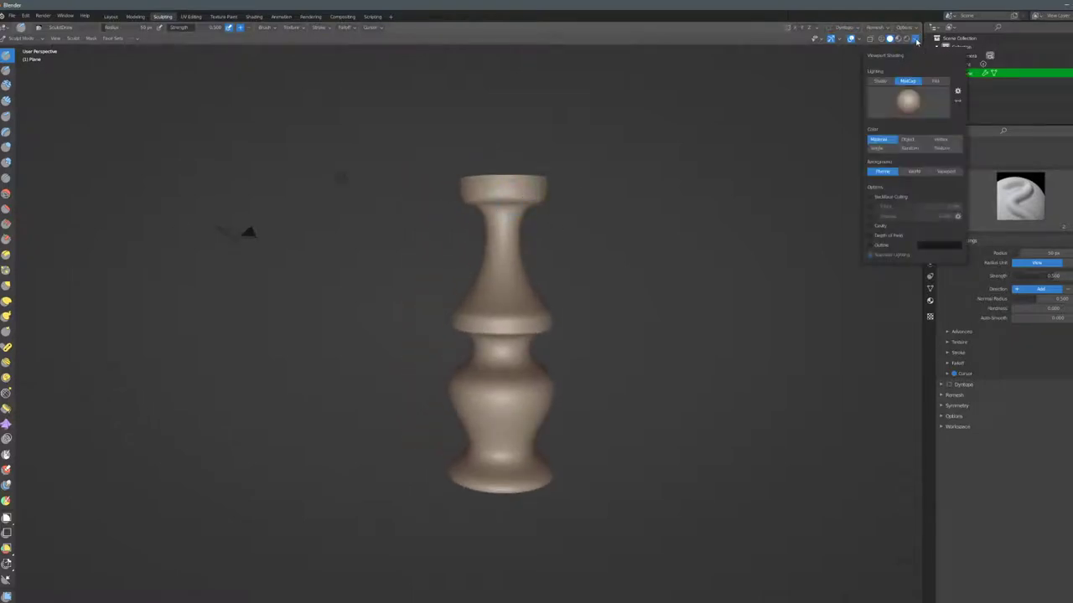
left_click(870, 226)
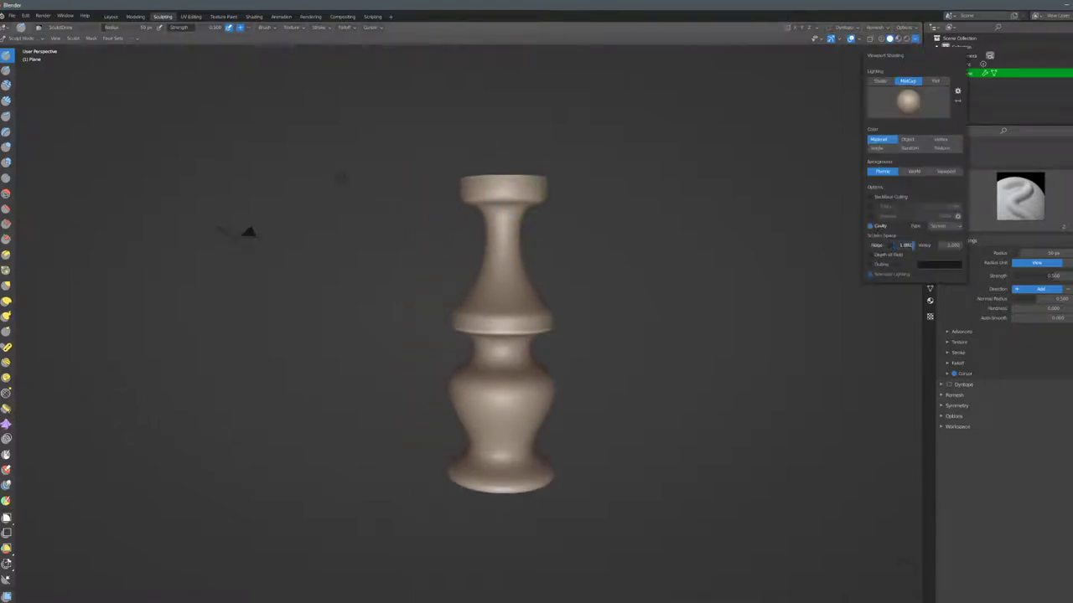
scroll(558, 292, "up", 8)
middle_click_drag(537, 276, 558, 292)
scroll(558, 292, "down", 7)
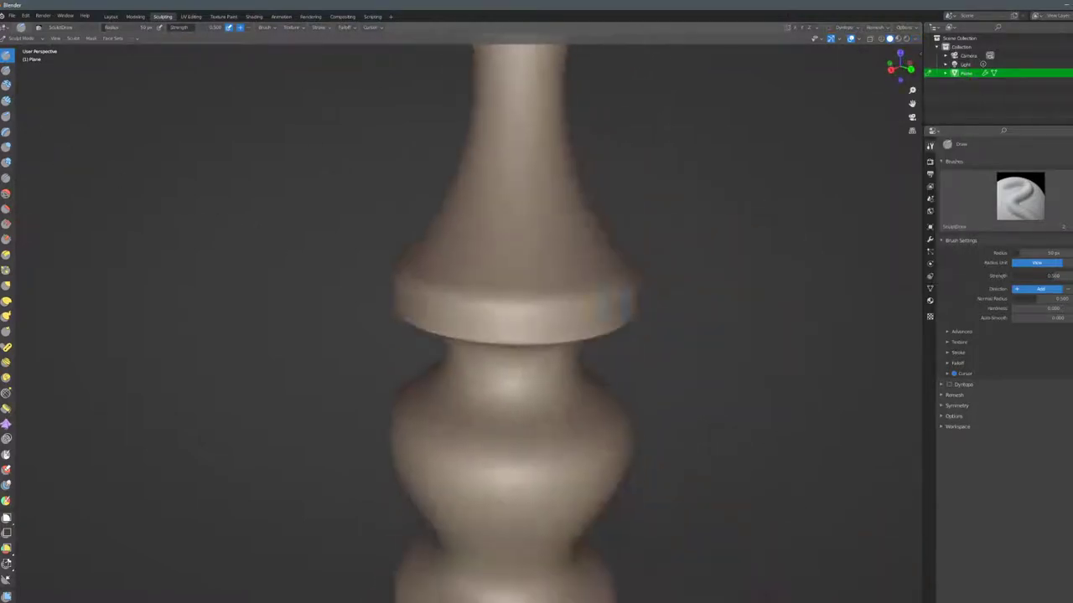
scroll(557, 291, "up", 3)
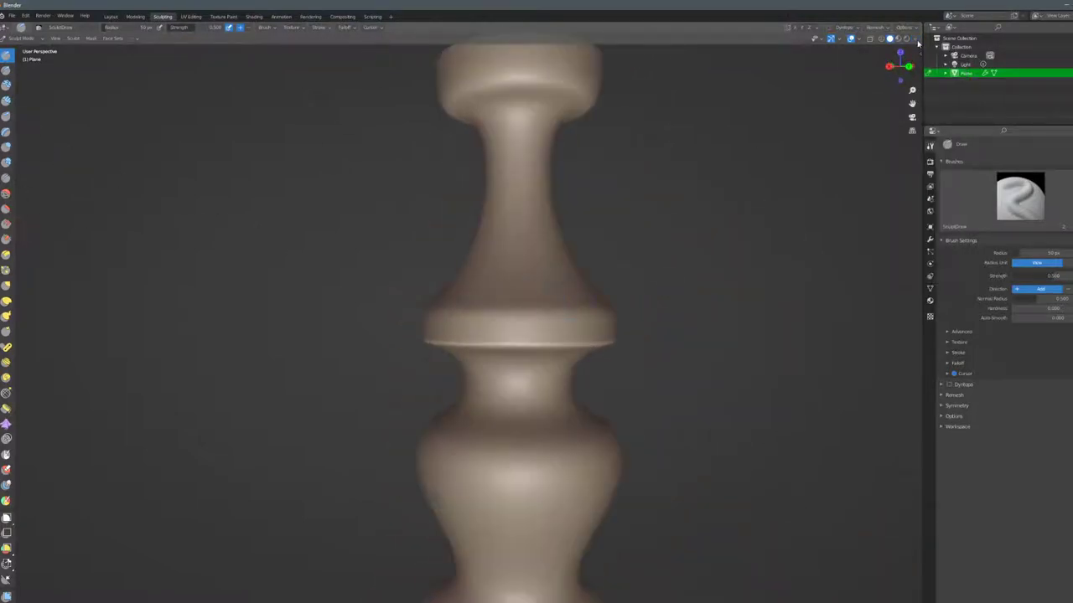
Change the viewport MatCap to the high-contrast white one.
left_click(916, 39)
left_click(907, 102)
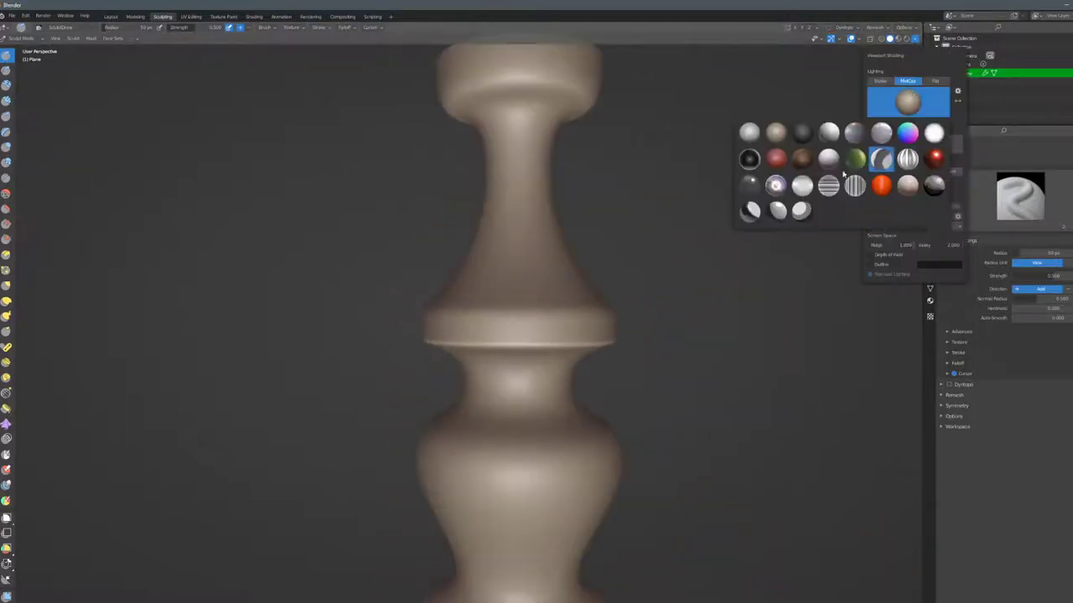
left_click(828, 132)
scroll(210, 227, "down", 5)
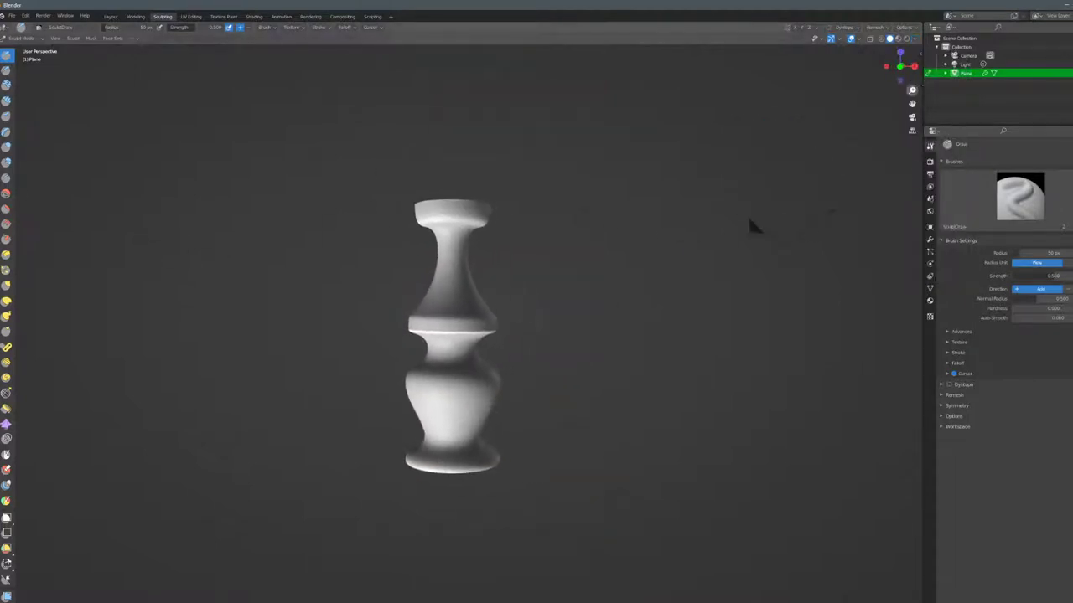
middle_click_drag(748, 216, 628, 318)
Return to the Layout workspace, use Material Preview shading, and turn on the Face Orientation overlay.
left_click(109, 17)
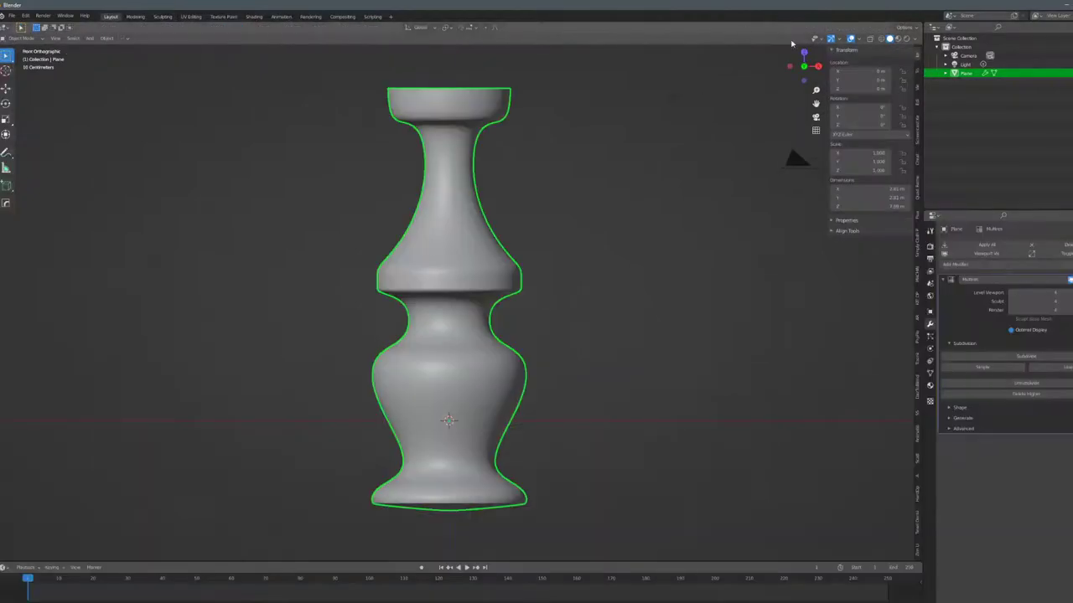
left_click(897, 39)
left_click(915, 40)
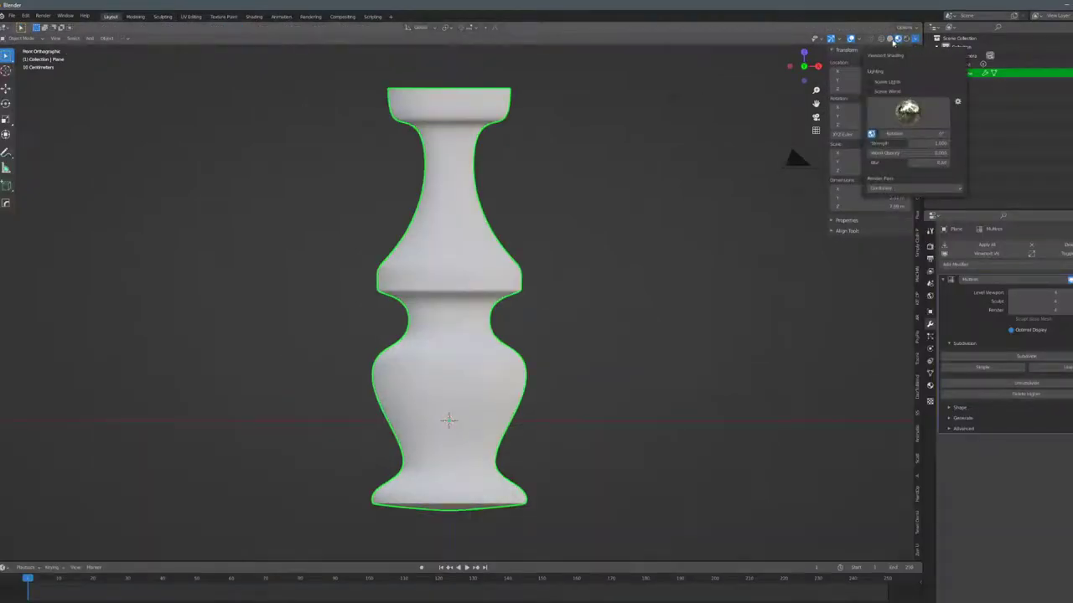
left_click(861, 39)
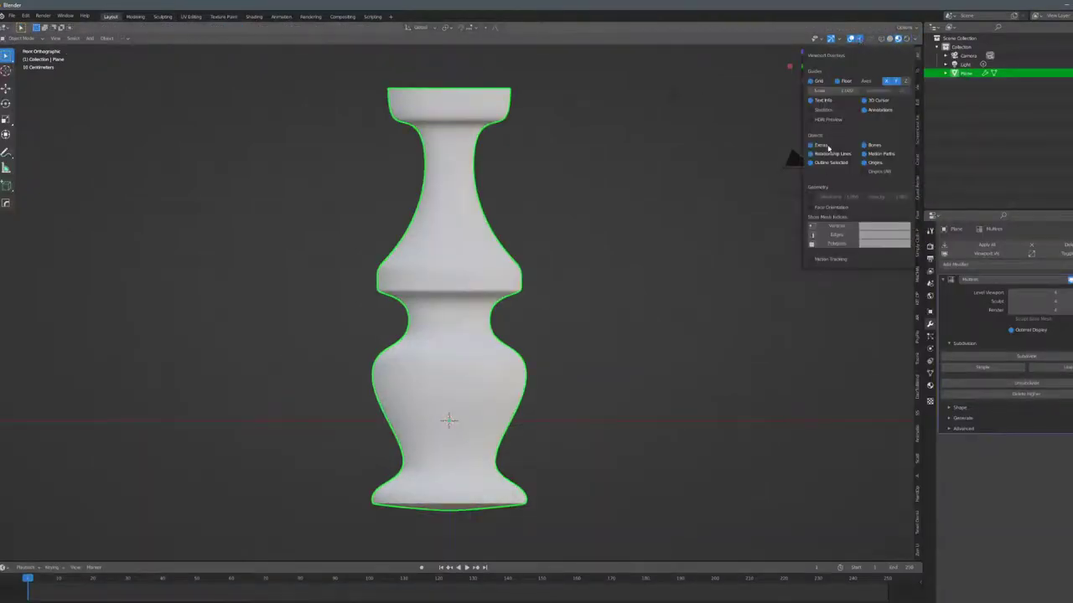
left_click(810, 209)
key("n")
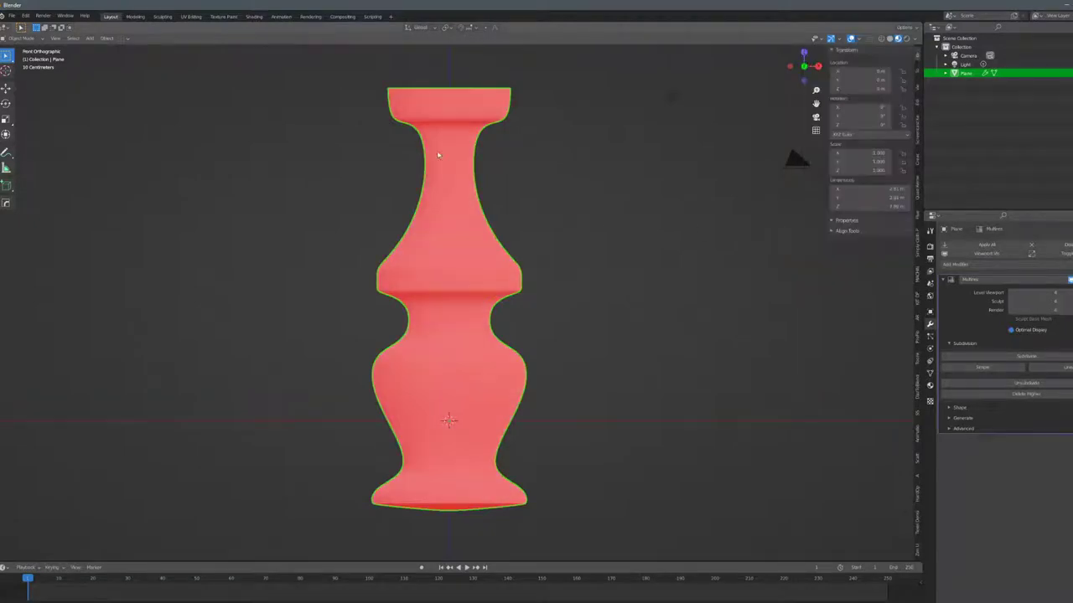
middle_click_drag(479, 137, 504, 267)
Flip the normals of the vase mesh in Edit Mode, return to Object Mode, and check the face orientation inside the rim.
key("Tab")
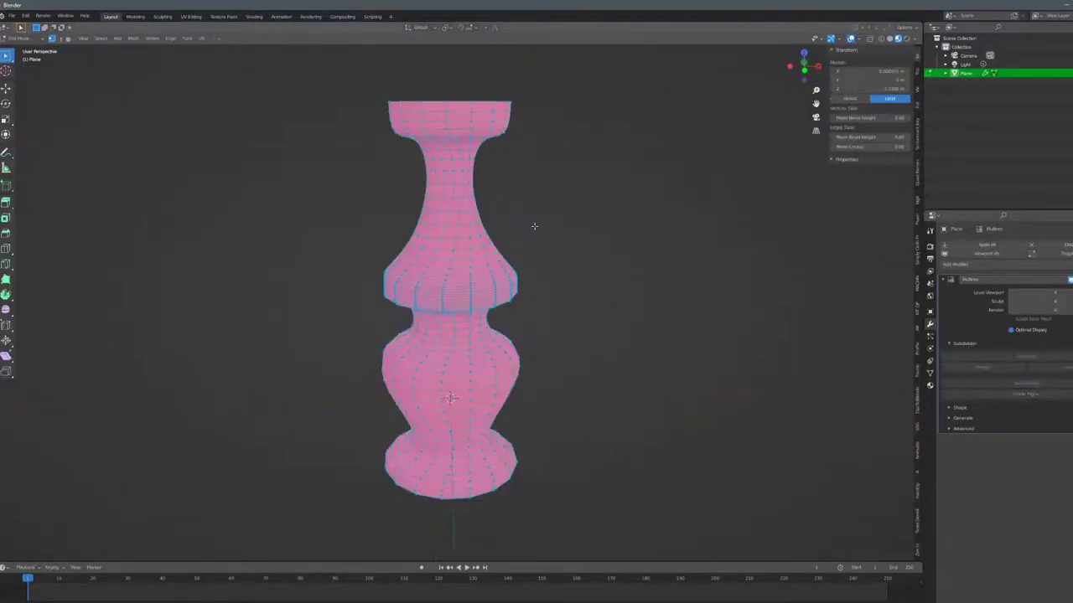
key("F3")
type("fli")
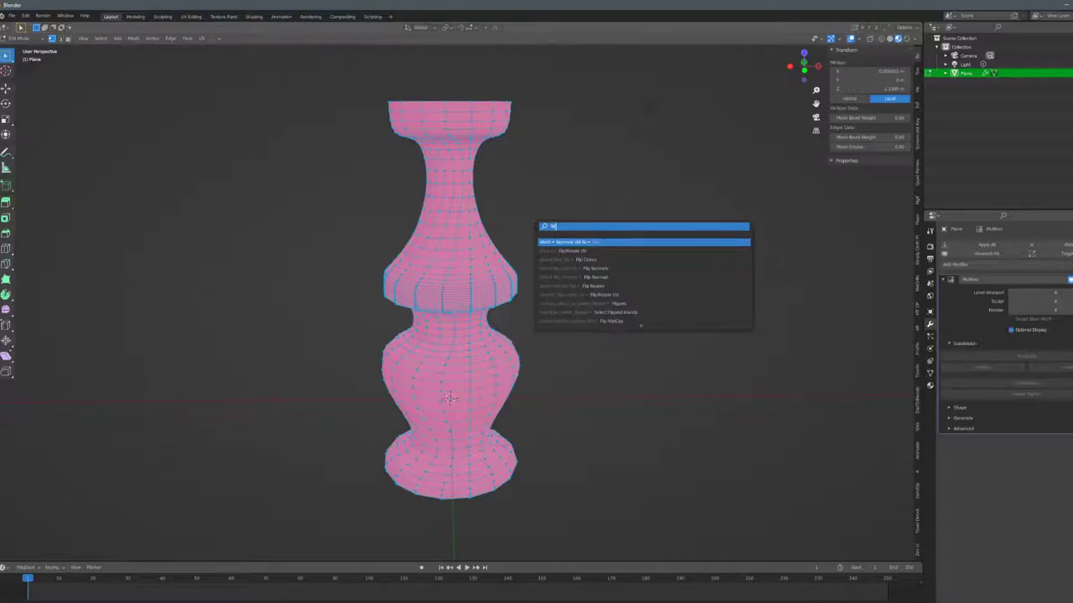
key("Down")
left_click(623, 249)
key("Tab")
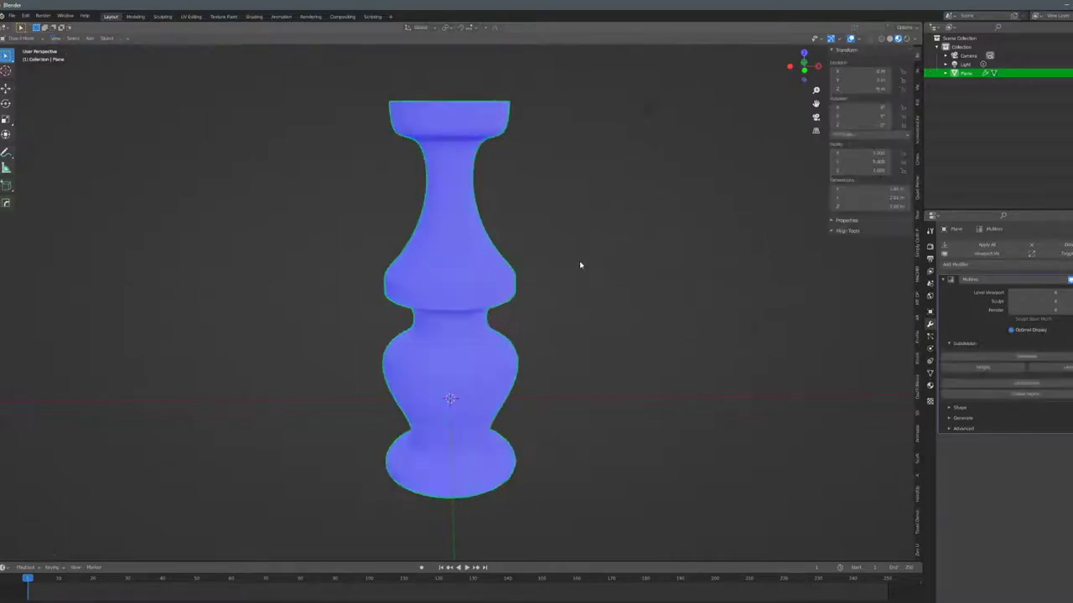
left_click_drag(803, 64, 792, 78)
Turn off the Face Orientation overlay and apply the vase's object transform.
left_click(861, 40)
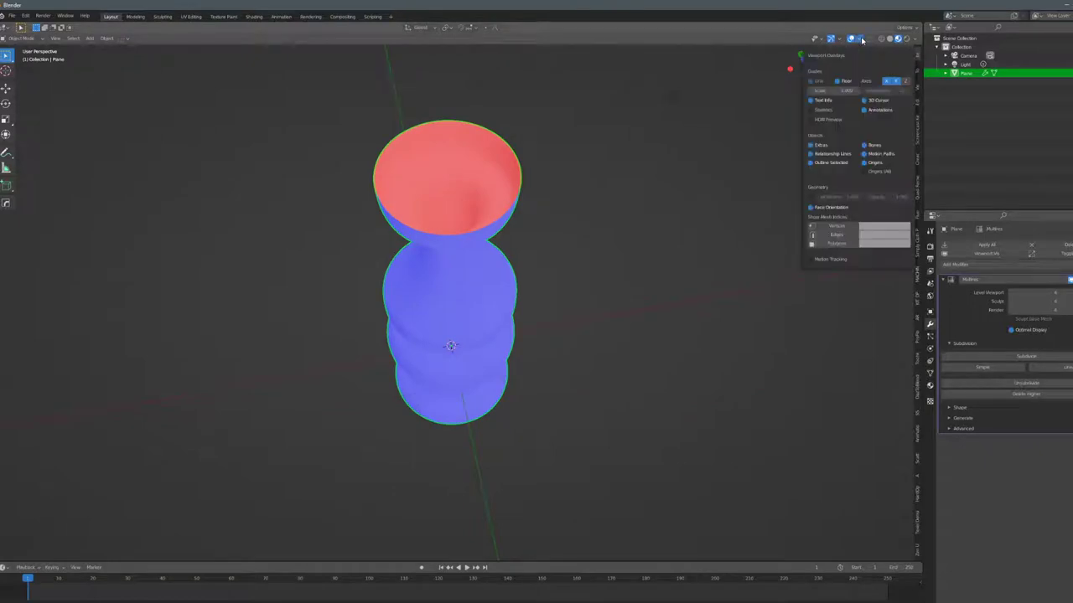
left_click(812, 210)
middle_click_drag(656, 260, 514, 240)
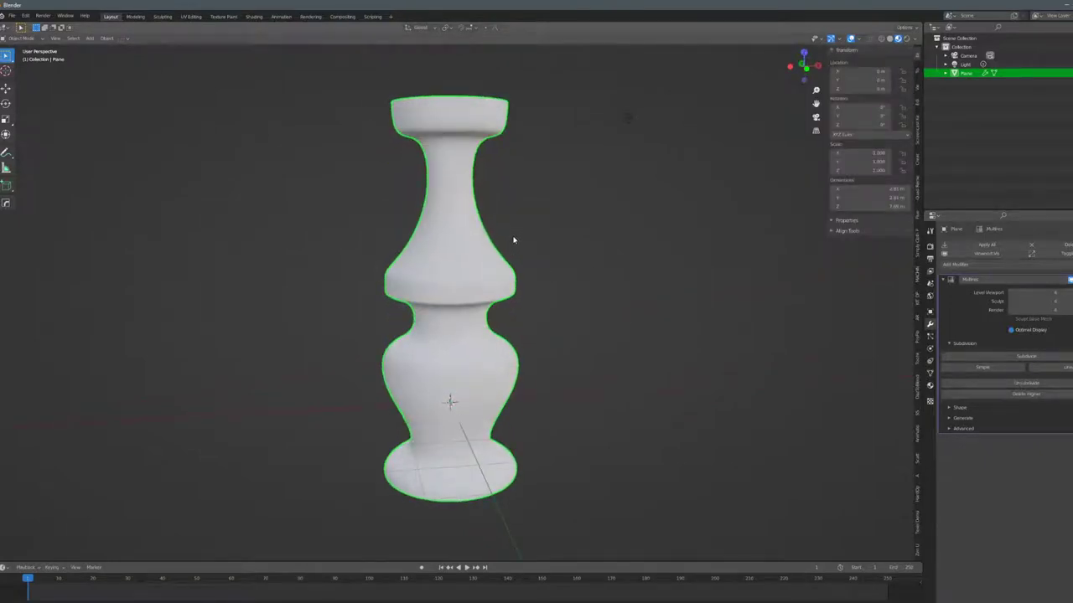
key("ctrl+a")
left_click(514, 237)
Return to the Sculpting workspace and view the vase straight from the front.
left_click(162, 17)
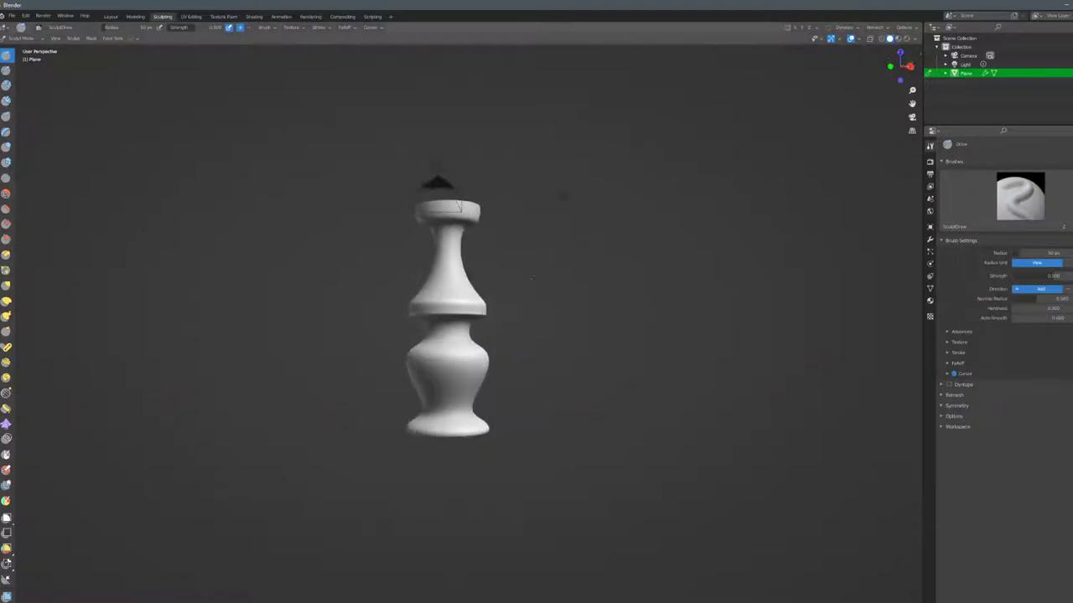
middle_click_drag(537, 301, 587, 302)
scroll(501, 325, "up", 6)
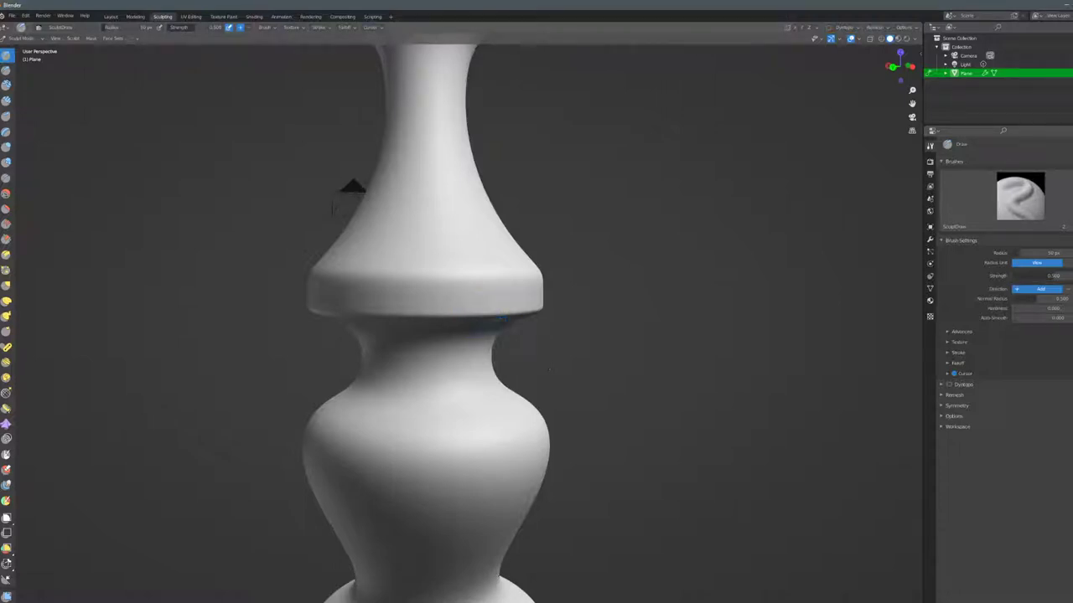
key("KP_1")
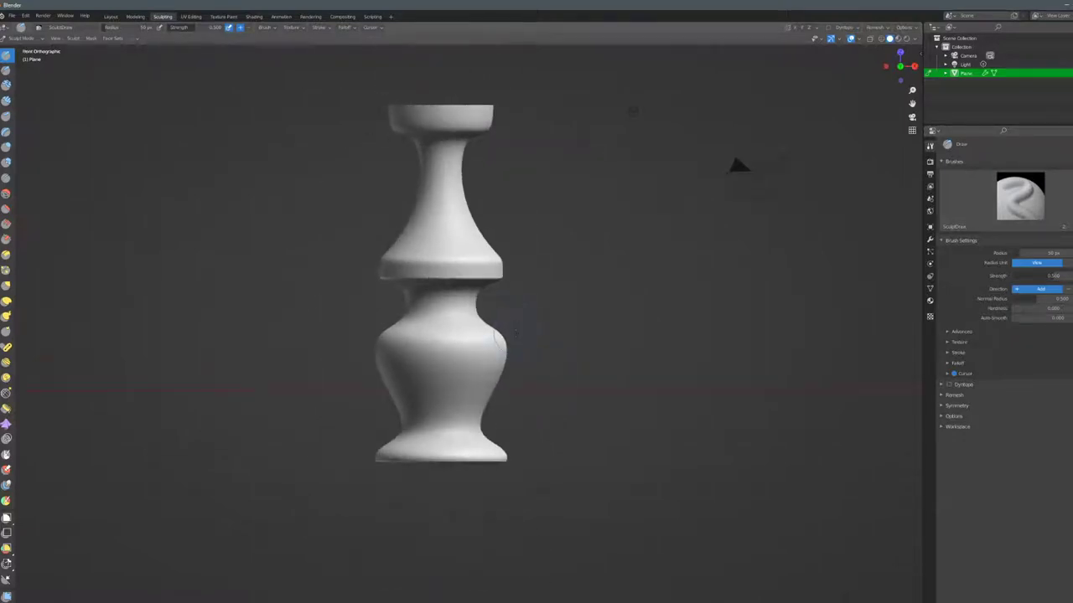
Show the sculpt Symmetry settings, examine the vase from above and front, and check the available brushes.
left_click(956, 405)
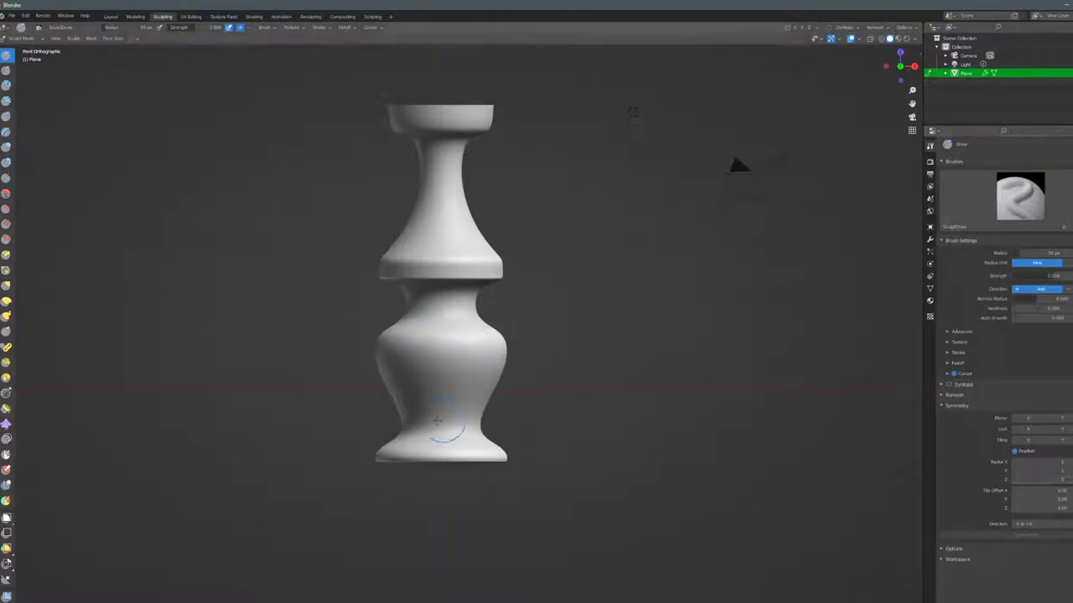
middle_click_drag(443, 439, 461, 457)
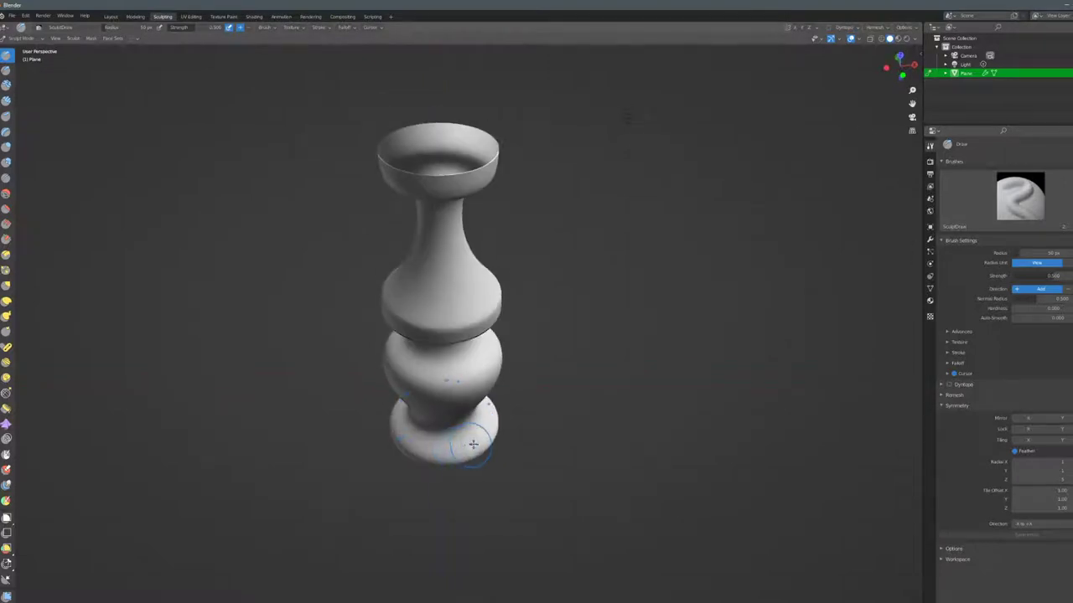
key("KP_1")
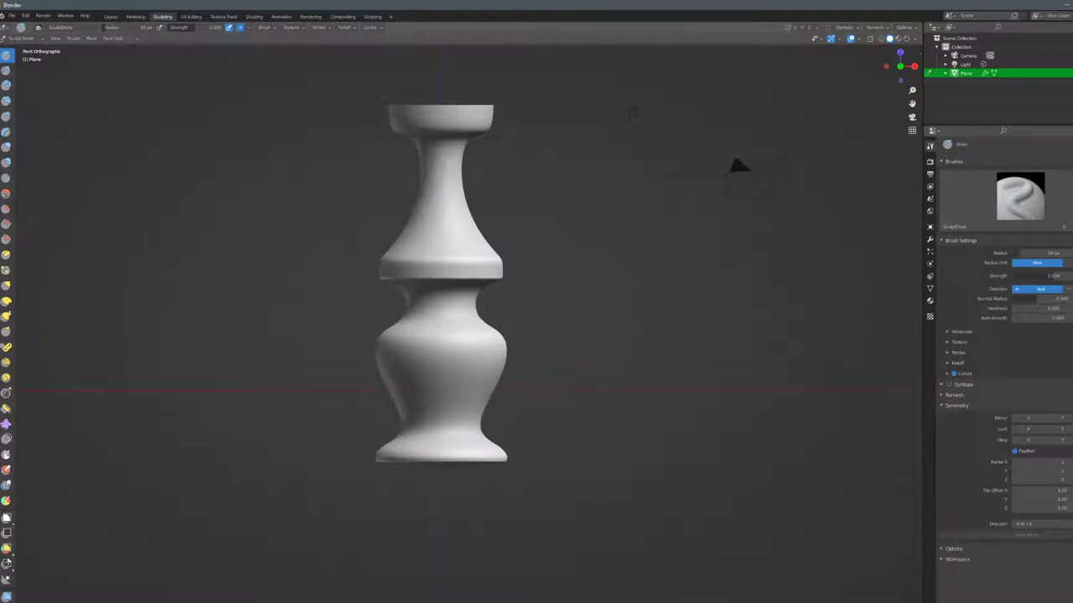
middle_click_drag(465, 115, 472, 399)
key("KP_1")
left_click(1023, 199)
left_click(1023, 198)
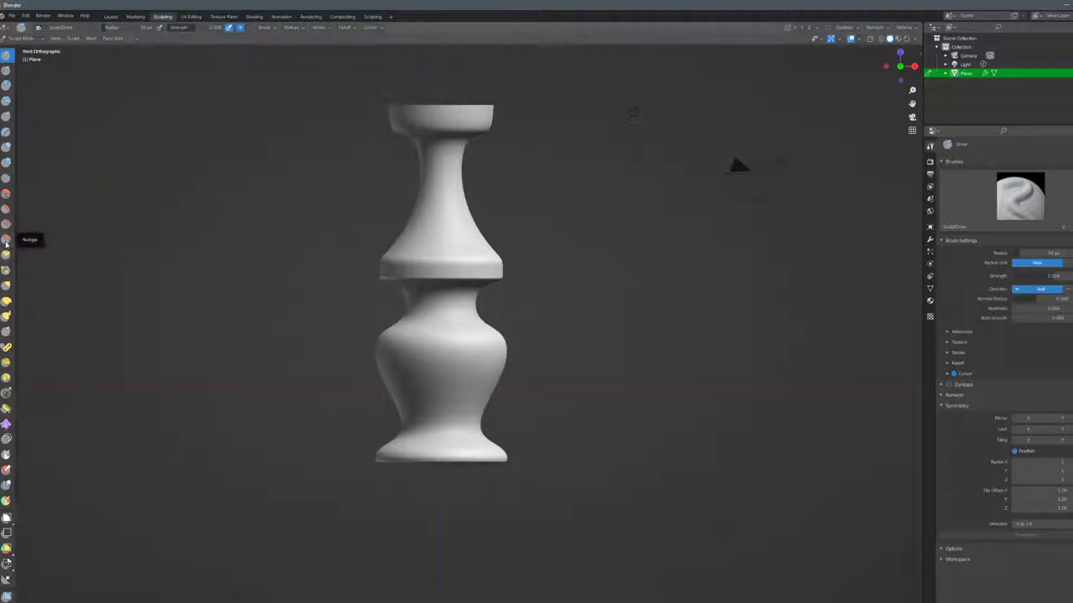
Choose the Scrape brush and wear down the outer edge of the vase's foot with several strokes.
left_click(6, 241)
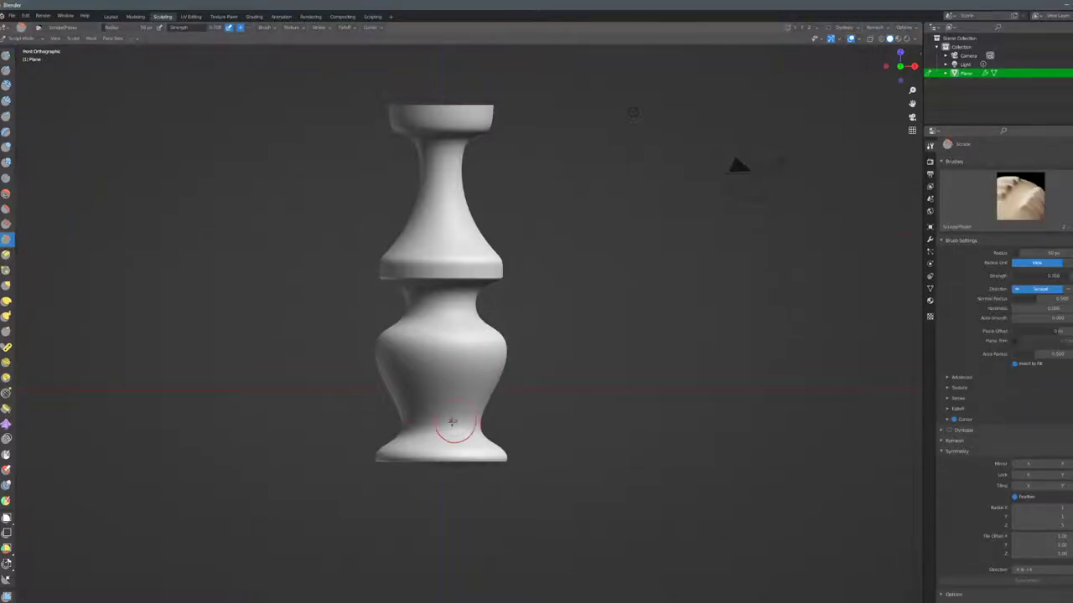
scroll(448, 427, "up", 4)
middle_click_drag(466, 381, 471, 344)
left_click_drag(501, 351, 553, 357)
middle_click_drag(618, 358, 532, 358)
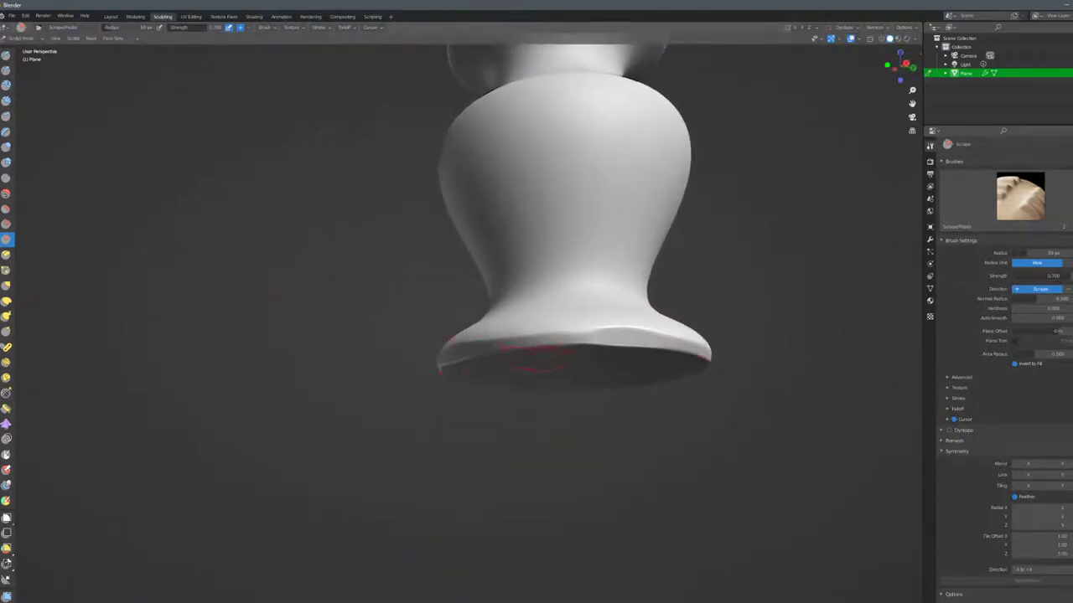
mouse_move(545, 340)
left_mouse_down()
mouse_move(586, 340)
mouse_move(465, 347)
mouse_move(628, 335)
left_mouse_up()
middle_click_drag(629, 335, 629, 397)
left_click_drag(671, 318, 635, 333)
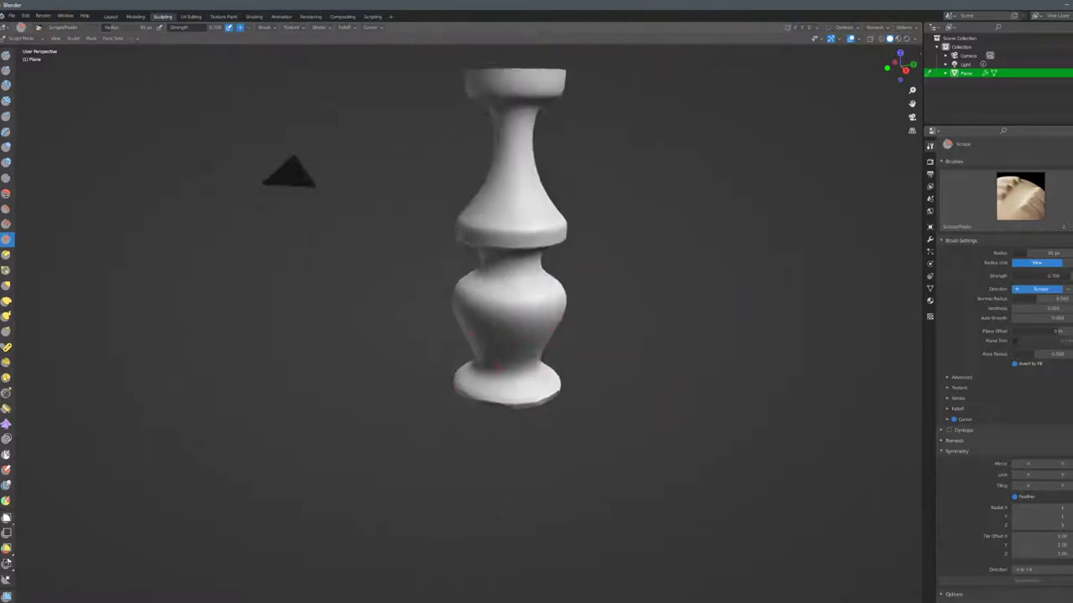
Scrape along the edge of the vase's middle collar with two long strokes.
scroll(531, 259, "up", 3)
middle_click_drag(531, 259, 576, 261)
left_click_drag(610, 261, 759, 265)
left_click_drag(553, 251, 783, 250)
Scrape irregular facets into the lower edge of the vase's top rim.
scroll(685, 223, "down", 4)
middle_click_drag(671, 243, 623, 311)
mouse_move(612, 235)
middle_mouse_down()
mouse_move(601, 250)
mouse_move(613, 270)
mouse_move(675, 235)
middle_mouse_up()
scroll(601, 250, "up", 4)
left_click_drag(702, 283, 653, 283)
middle_click_drag(654, 301, 670, 272)
left_click_drag(677, 290, 584, 290)
middle_click_drag(709, 285, 628, 276)
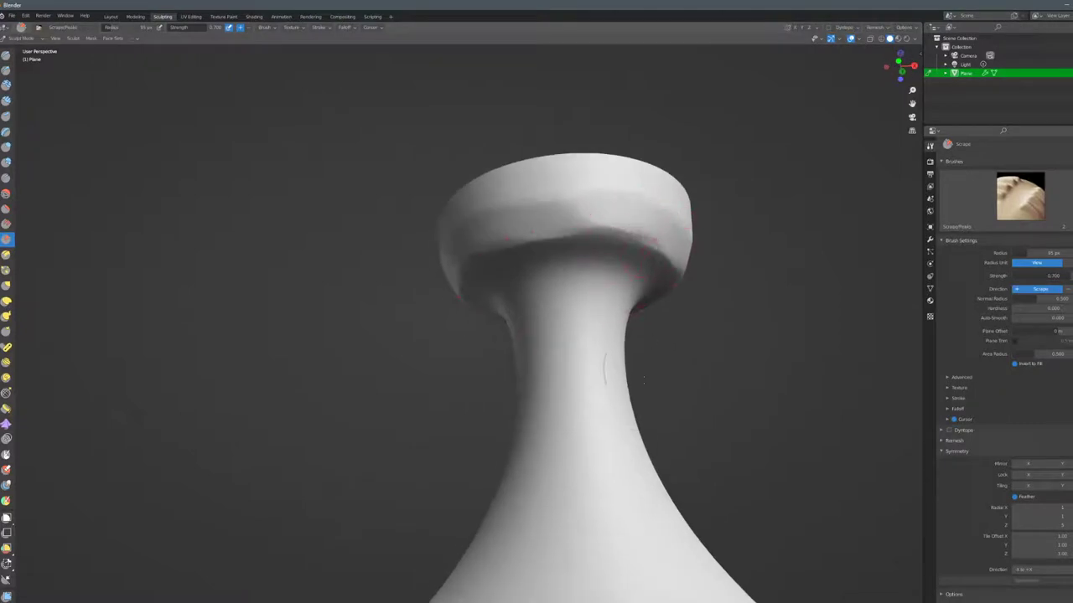
Scrape the side of the middle collar and set the radial symmetry count to 1.
scroll(652, 391, "down", 6)
middle_click_drag(652, 390, 511, 323)
scroll(511, 322, "up", 3)
middle_click_drag(632, 274, 647, 277)
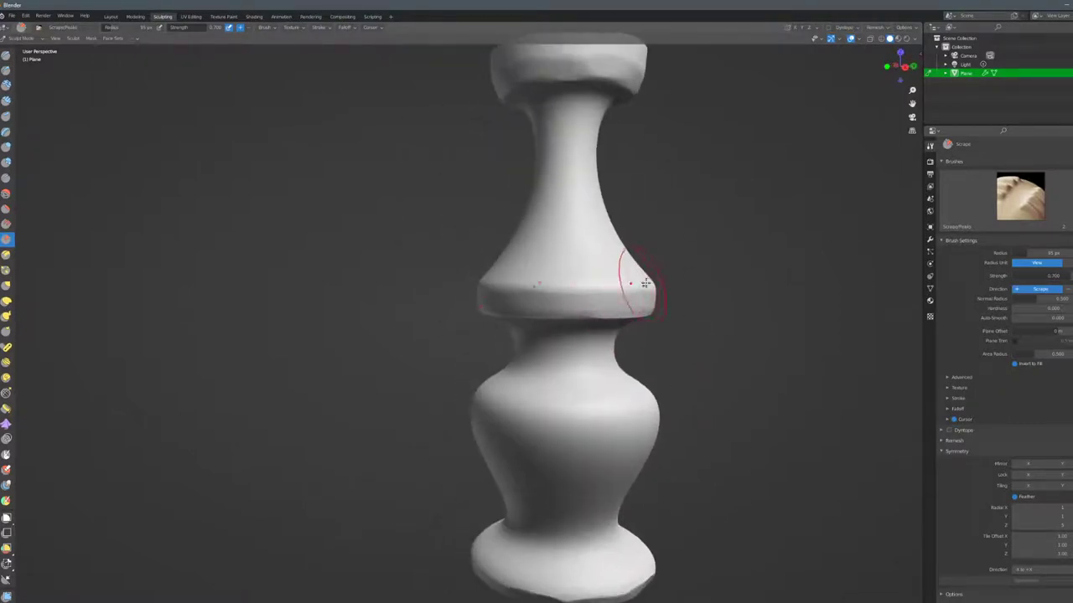
left_click_drag(647, 279, 667, 305)
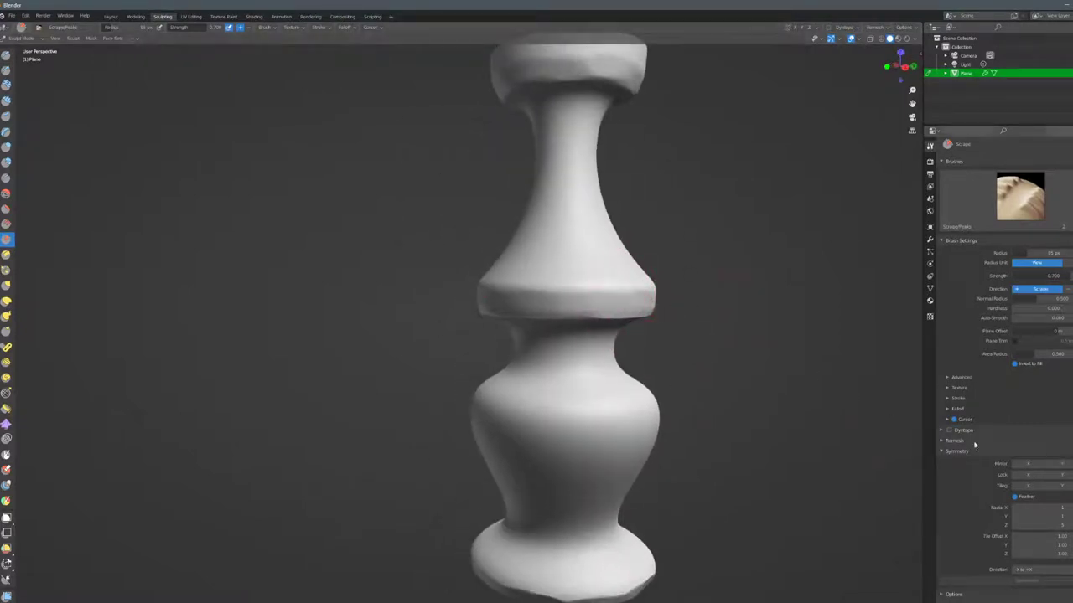
type("1")
key("Return")
Reduce the Scrape brush radius to 54 px and chip the lower edge of the top rim.
mouse_move(585, 160)
middle_mouse_down()
mouse_move(586, 394)
mouse_move(622, 75)
mouse_move(604, 216)
mouse_move(607, 179)
middle_mouse_up()
scroll(604, 217, "up", 2)
scroll(625, 307, "up", 1)
mouse_move(607, 180)
middle_mouse_down("shift")
mouse_move(625, 307)
mouse_move(603, 327)
middle_mouse_up("shift")
key("f")
left_click(620, 321)
mouse_move(683, 314)
left_mouse_down()
mouse_move(817, 303)
mouse_move(739, 297)
left_mouse_up()
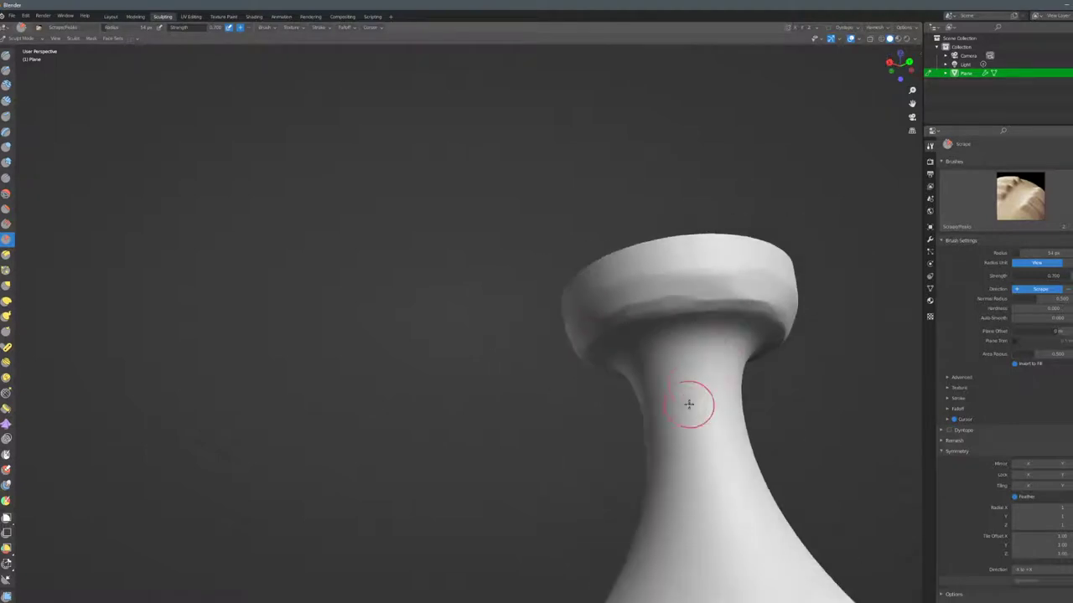
Chip the underside edge of the middle collar in two places with the Scrape brush.
middle_click_drag(691, 393, 660, 220, "shift")
left_click_drag(666, 297, 642, 297)
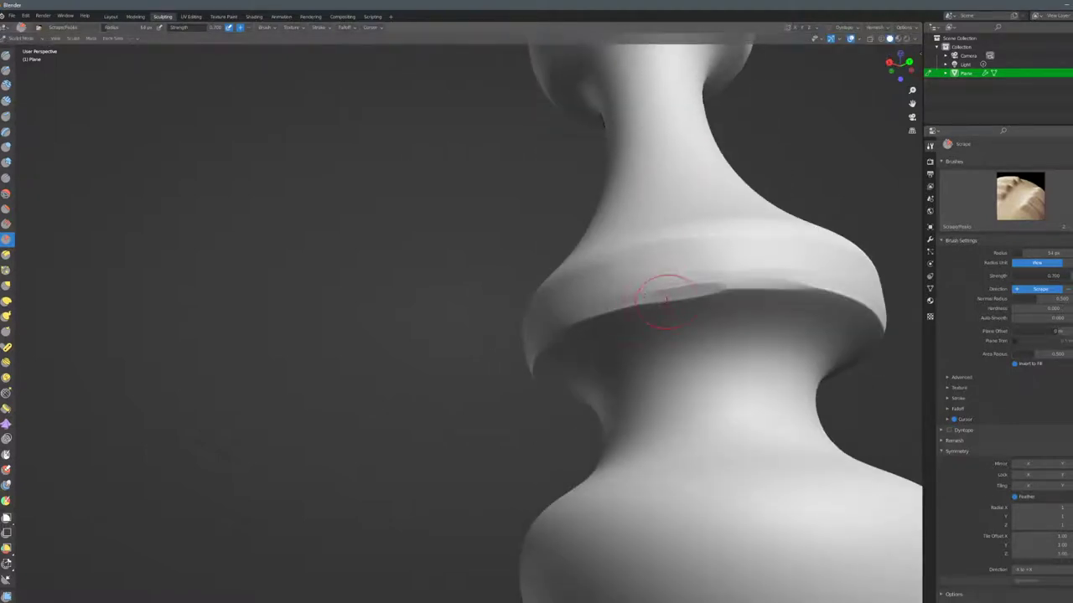
middle_click_drag(662, 299, 648, 289)
left_click_drag(569, 281, 605, 269)
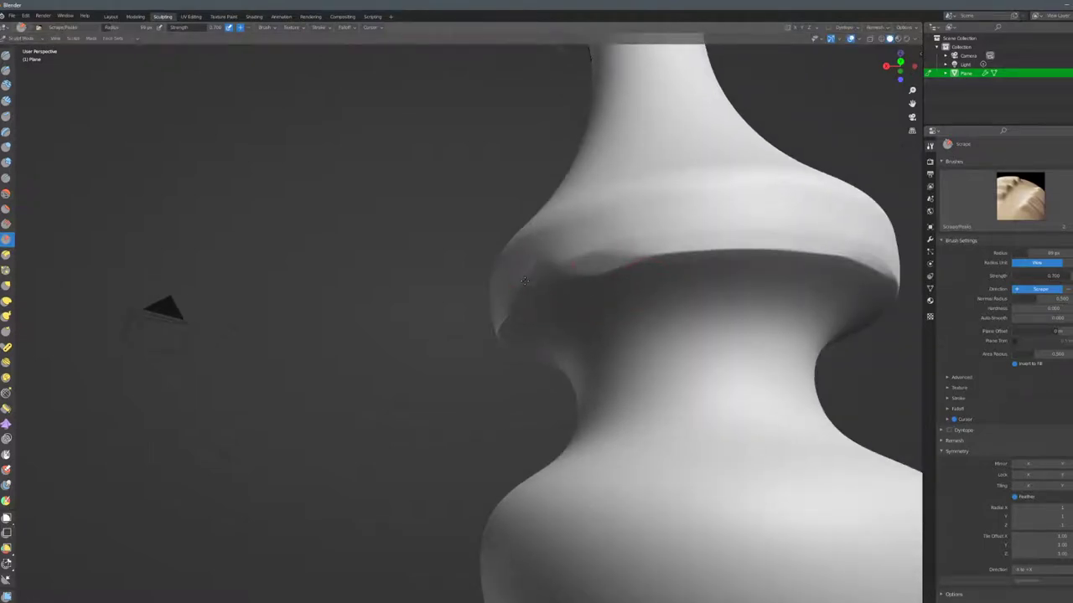
Resize the Scrape brush and flatten an uneven stretch along the collar's side.
middle_click_drag(605, 266, 703, 272)
key("f")
left_click(580, 273)
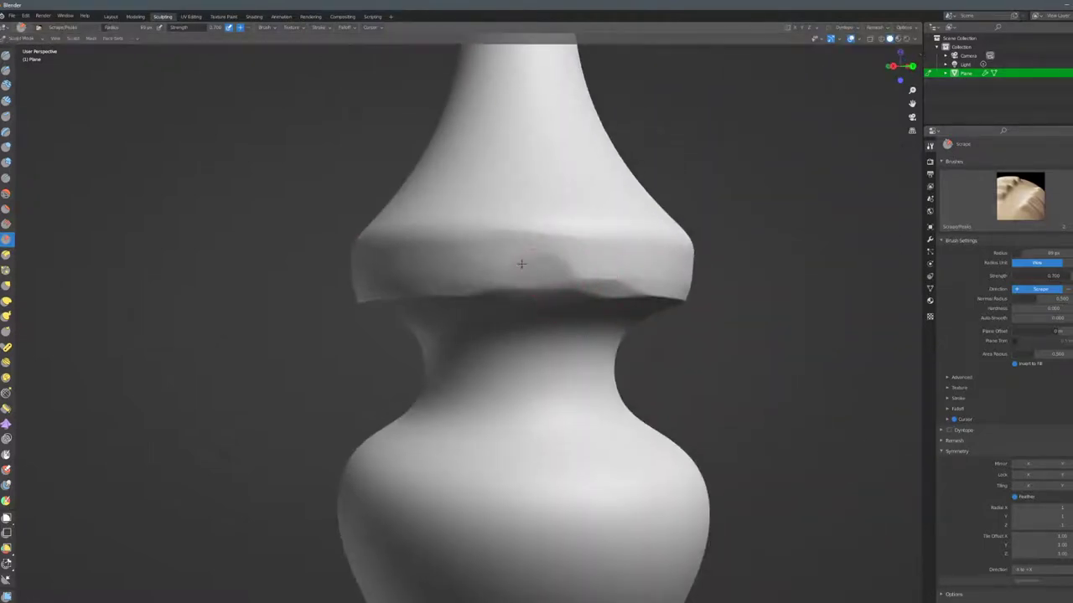
mouse_move(637, 271)
middle_mouse_down()
mouse_move(643, 258)
mouse_move(653, 265)
middle_mouse_up()
key("f")
left_click(657, 292)
left_click_drag(625, 299, 726, 303)
Scrape finer chips into the collar up close, adjusting the brush size between strokes.
scroll(522, 288, "up", 2)
mouse_move(726, 303)
middle_mouse_down()
mouse_move(522, 288)
mouse_move(563, 259)
mouse_move(566, 192)
middle_mouse_up()
mouse_move(578, 178)
left_mouse_down()
mouse_move(621, 179)
mouse_move(620, 242)
left_mouse_up()
middle_click_drag(620, 242, 611, 218)
key("f")
left_click(594, 187)
mouse_move(595, 187)
left_mouse_down()
mouse_move(611, 158)
mouse_move(612, 184)
left_mouse_up()
Enlarge the Scrape brush and cut broad facets across another side of the collar.
scroll(612, 184, "down", 5)
mouse_move(402, 276)
middle_mouse_down()
mouse_move(576, 321)
mouse_move(612, 315)
middle_mouse_up()
middle_click_drag(490, 260, 610, 254, "shift")
key("f")
left_click(578, 254)
mouse_move(536, 237)
middle_mouse_down()
mouse_move(533, 307)
mouse_move(472, 411)
middle_mouse_up()
middle_click_drag(348, 431, 523, 344, "shift")
key("f")
left_click(472, 333)
left_click_drag(474, 340, 598, 376)
middle_click_drag(412, 415, 507, 387)
left_click_drag(506, 387, 427, 401)
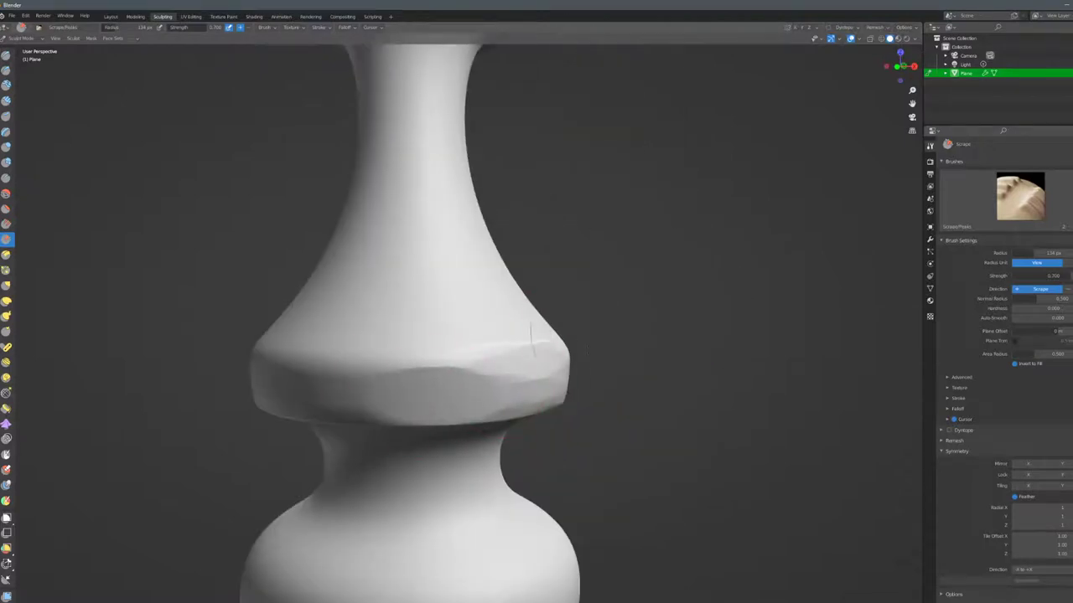
Resize the Scrape brush and add one more short chip to the vase's worn edges.
scroll(536, 352, "down", 3)
scroll(618, 304, "up", 1)
mouse_move(545, 456)
middle_mouse_down("shift")
mouse_move(618, 304)
mouse_move(637, 419)
middle_mouse_up("shift")
middle_click_drag(637, 420, 618, 307)
key("f")
left_click(579, 307)
left_click_drag(579, 306, 576, 311)
Examine the chipped rim, collar and foot from several angles around the whole vase.
scroll(576, 311, "down", 4)
mouse_move(577, 311)
middle_mouse_down()
mouse_move(637, 335)
mouse_move(598, 269)
middle_mouse_up()
middle_click_drag(539, 353, 545, 427)
scroll(515, 216, "up", 1)
middle_click_drag(515, 216, 672, 413, "shift")
scroll(671, 413, "up", 1)
scroll(637, 335, "down", 3)
scroll(614, 315, "up", 2)
mouse_move(618, 223)
middle_mouse_down("shift")
mouse_move(615, 315)
mouse_move(594, 310)
middle_mouse_up("shift")
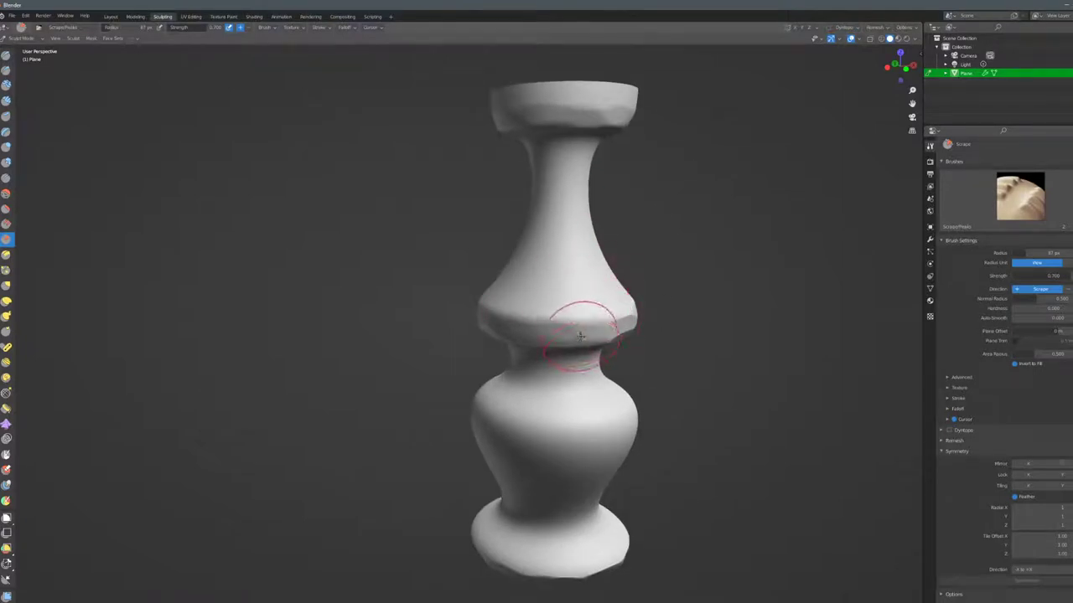
Try carving a wide vertical groove down the vase's belly with the Draw Sharp brush.
left_click(5, 55)
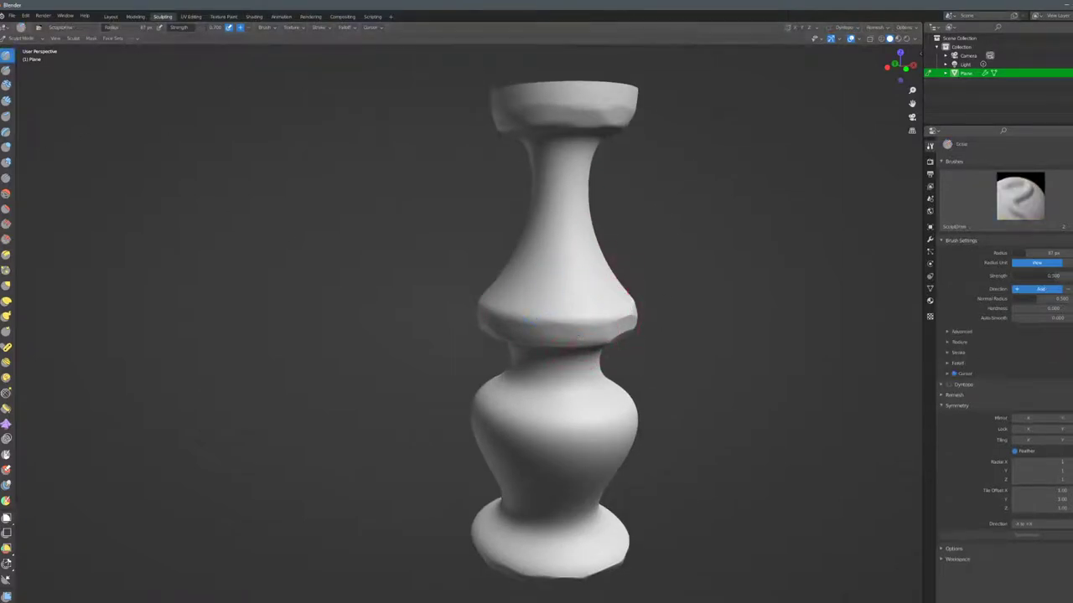
left_click(5, 71)
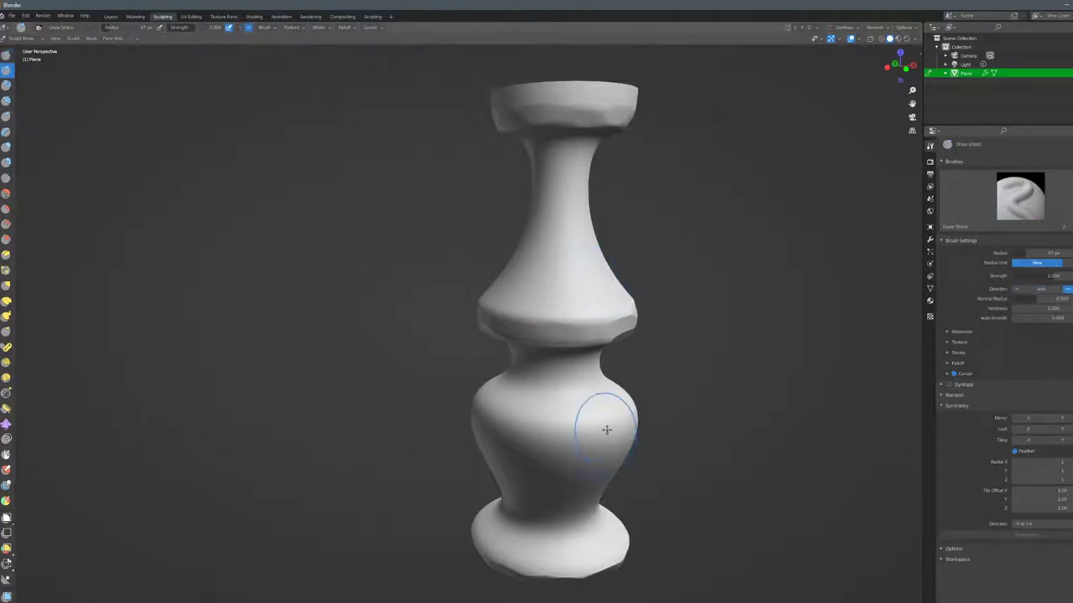
left_click_drag(584, 401, 587, 503)
middle_click_drag(587, 504, 585, 377, "shift")
middle_click_drag(610, 351, 493, 342)
middle_click_drag(581, 299, 671, 299)
mouse_move(563, 330)
middle_mouse_down()
mouse_move(589, 327)
mouse_move(561, 327)
middle_mouse_up()
scroll(581, 330, "up", 5)
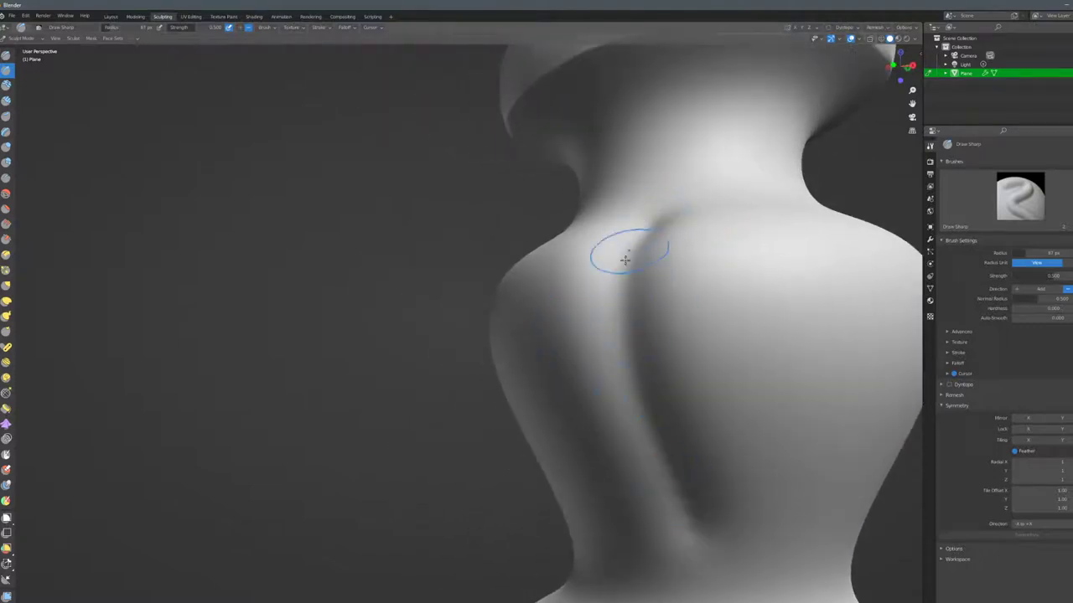
scroll(678, 307, "down", 3)
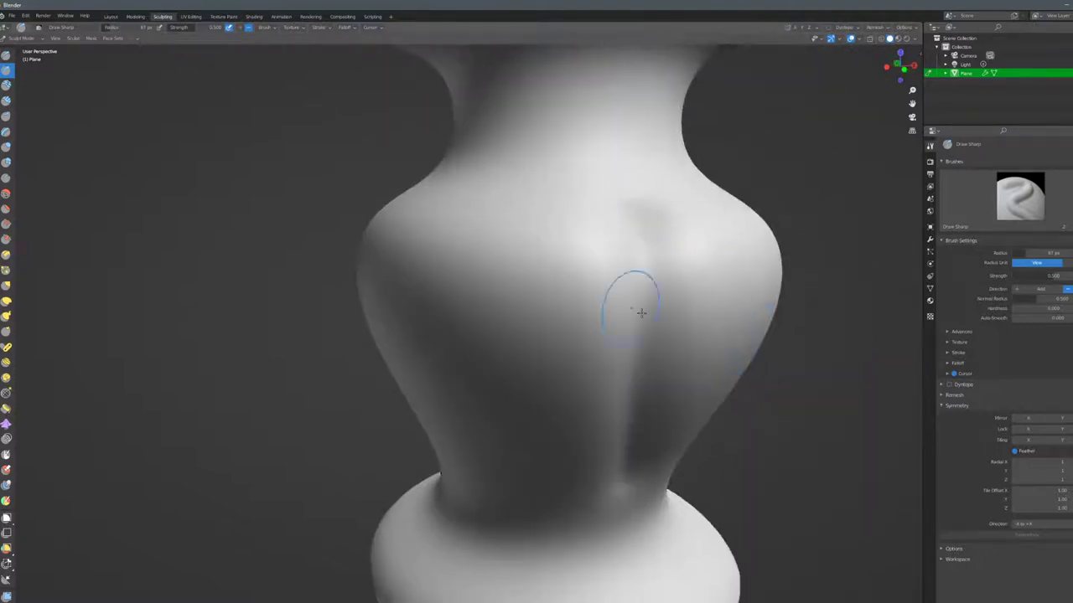
key("ctrl+z")
Subdivide the vase one more level in its Multiresolution modifier.
left_click(930, 162)
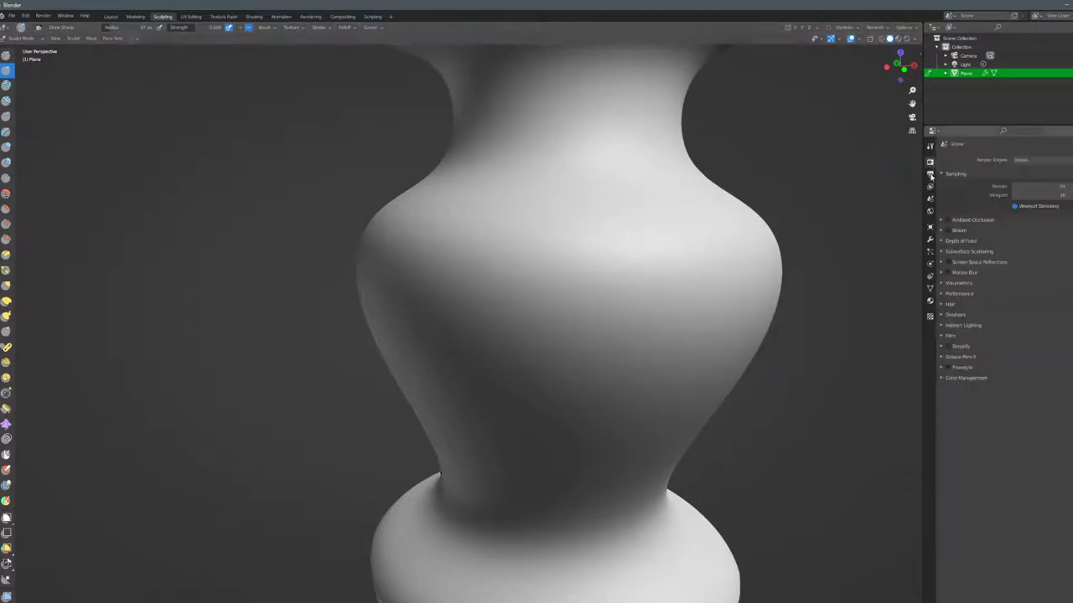
left_click(929, 240)
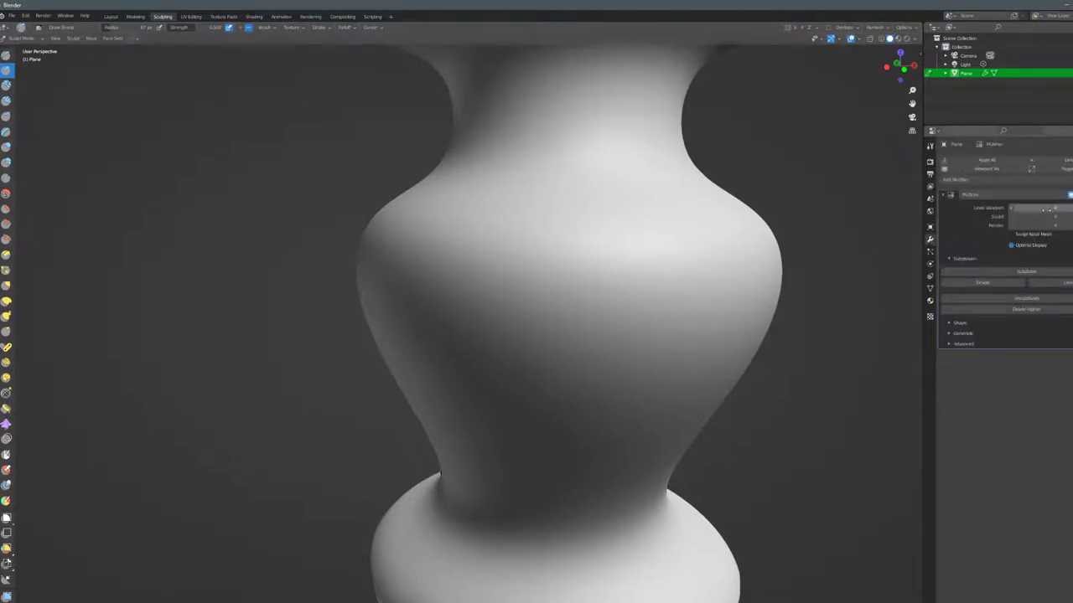
left_click(1047, 273)
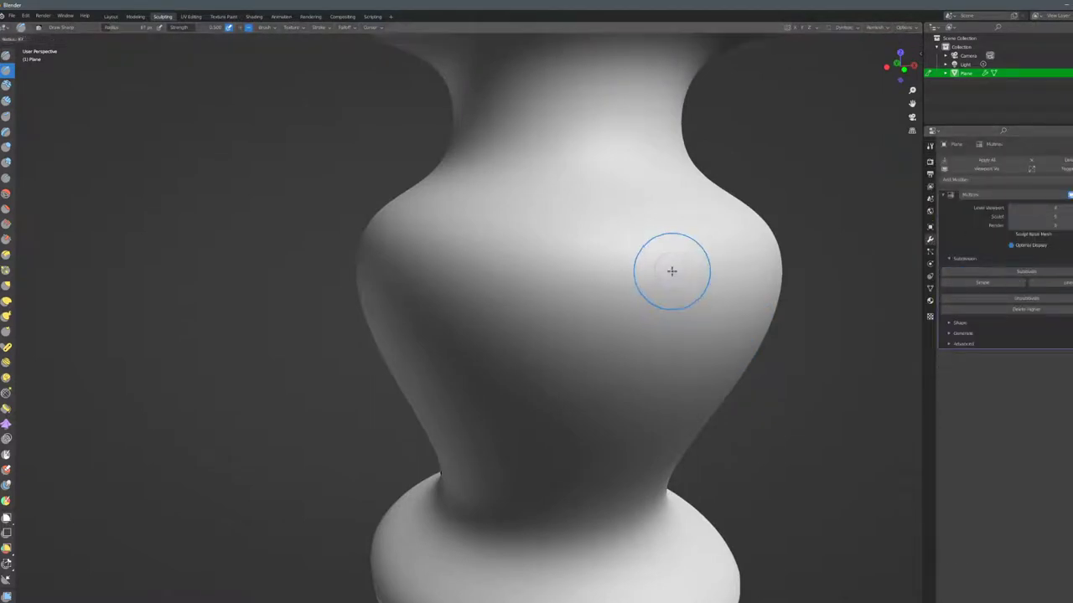
Try a thin vertical groove on the vase's belly with a smaller Draw Sharp brush.
left_click_drag(658, 218, 666, 360)
scroll(658, 355, "up", 4)
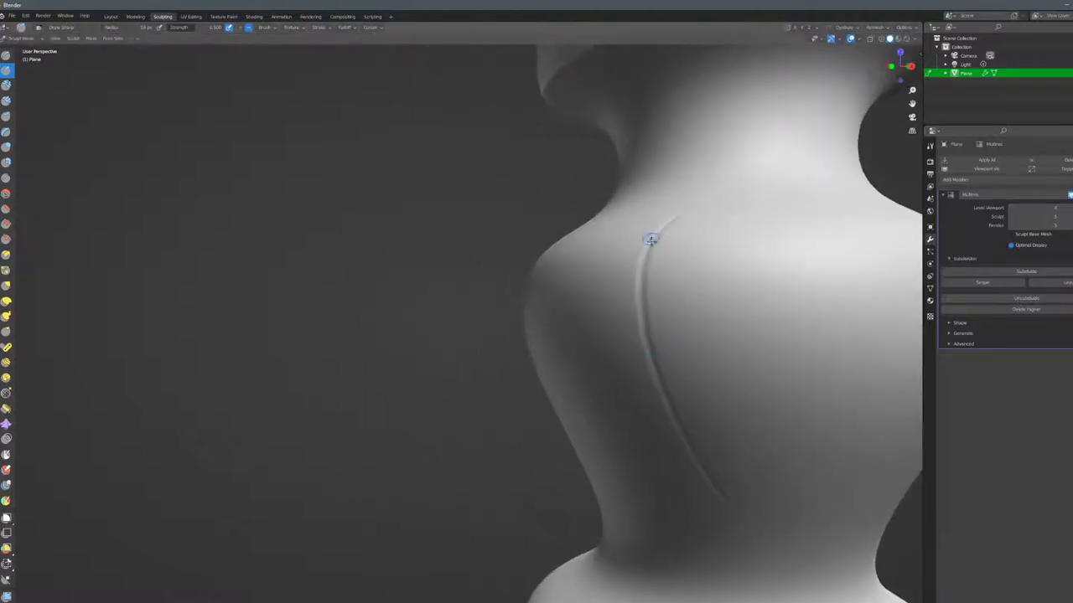
middle_click_drag(636, 293, 709, 333)
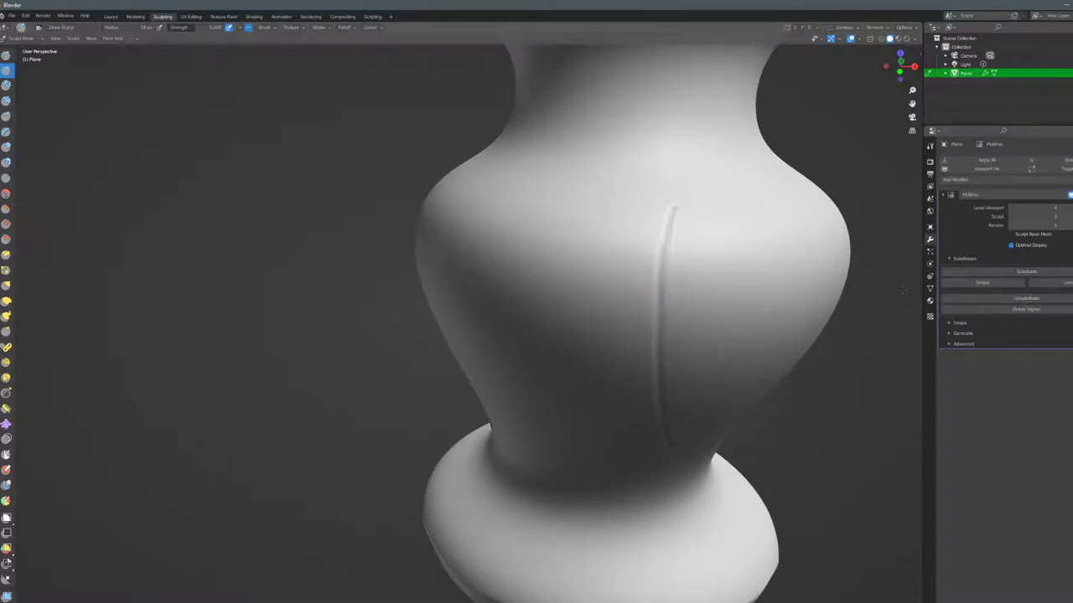
key("ctrl+z")
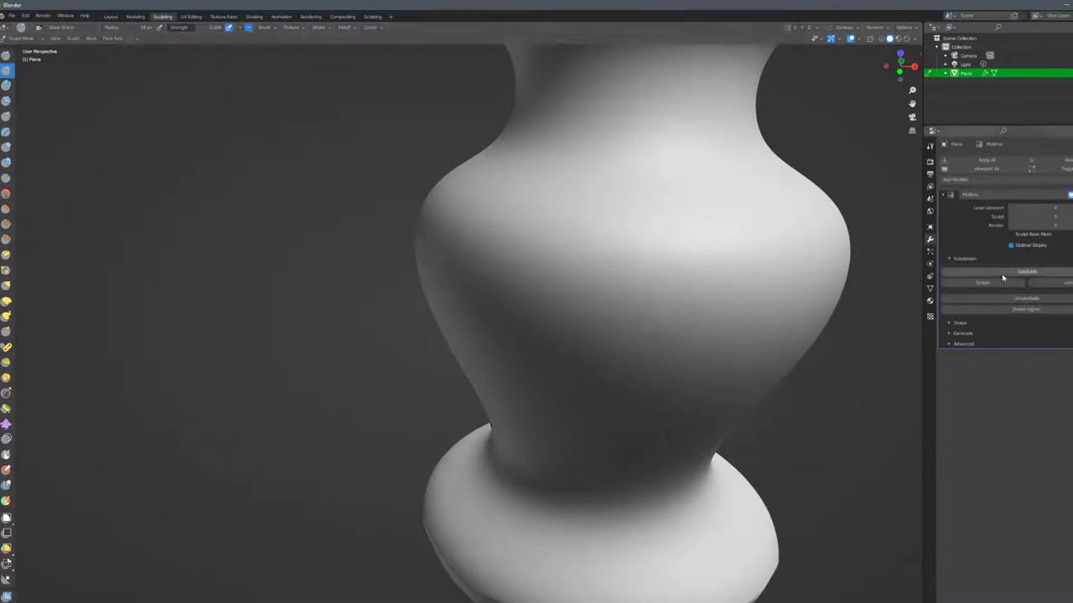
Add another Multiresolution subdivision and test thin Draw Sharp grooves on the belly, undoing the test strokes.
left_click(1003, 273)
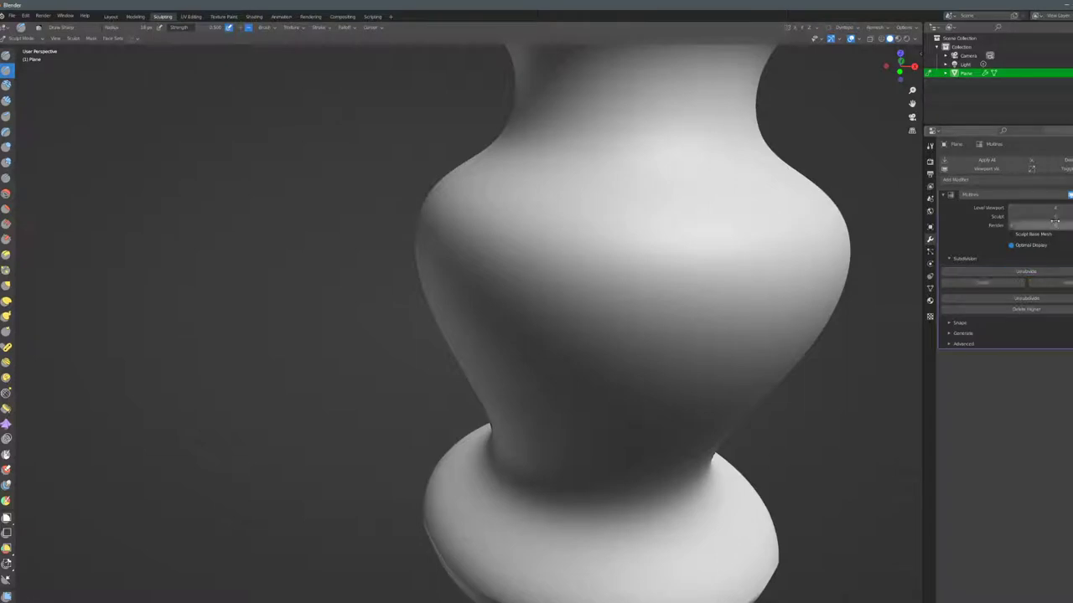
mouse_move(661, 165)
left_mouse_down()
mouse_move(642, 239)
mouse_move(628, 402)
left_mouse_up()
scroll(670, 383, "down", 4)
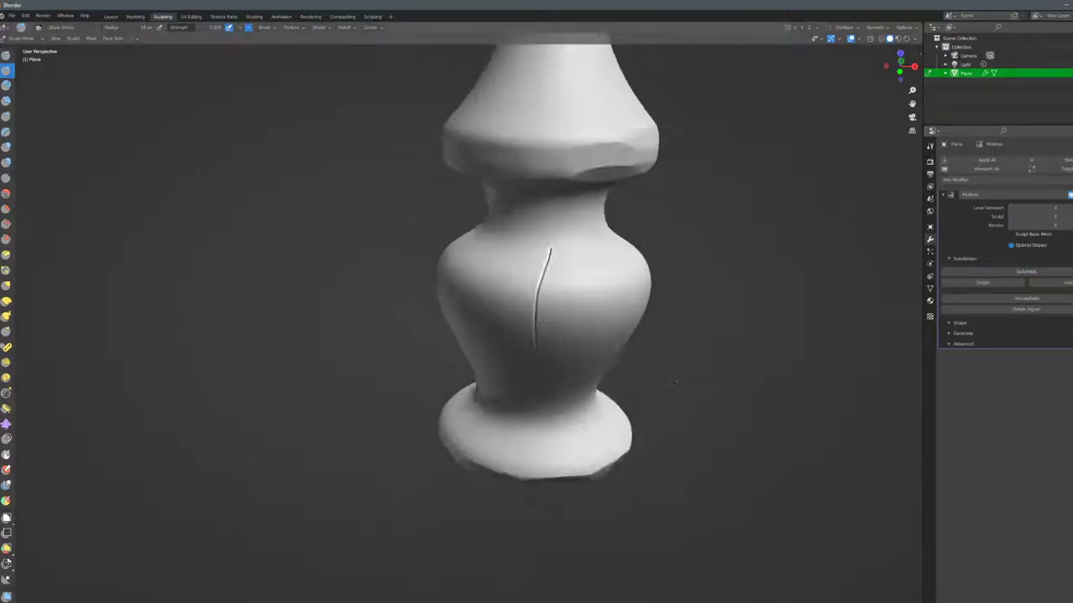
middle_click_drag(670, 382, 193, 360)
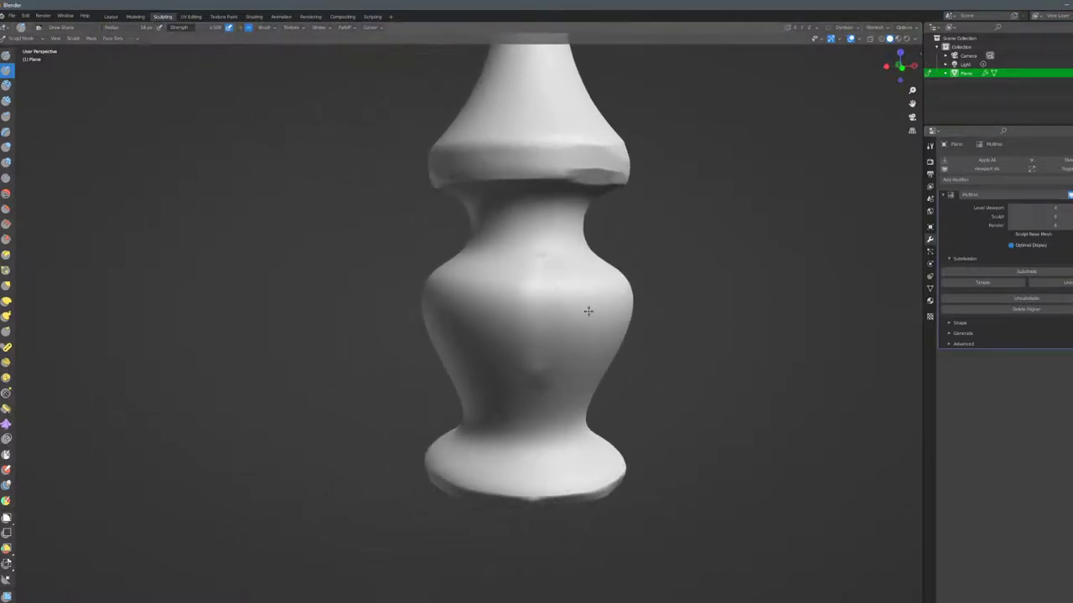
middle_click_drag(582, 313, 572, 346)
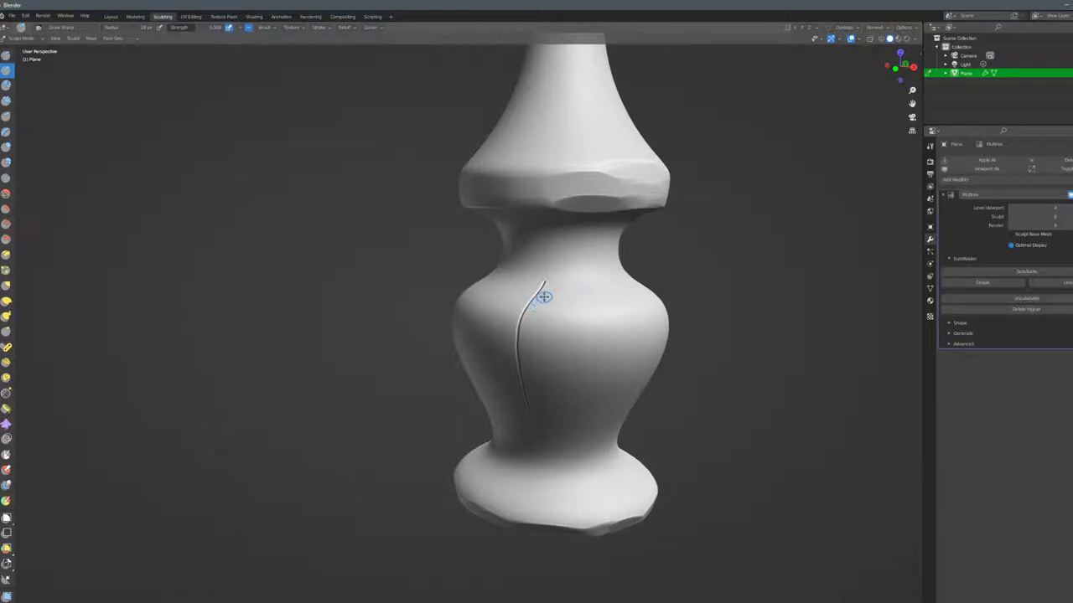
key("ctrl+z")
Set the sculpt Symmetry's Radial Z count to 10.
left_click(930, 162)
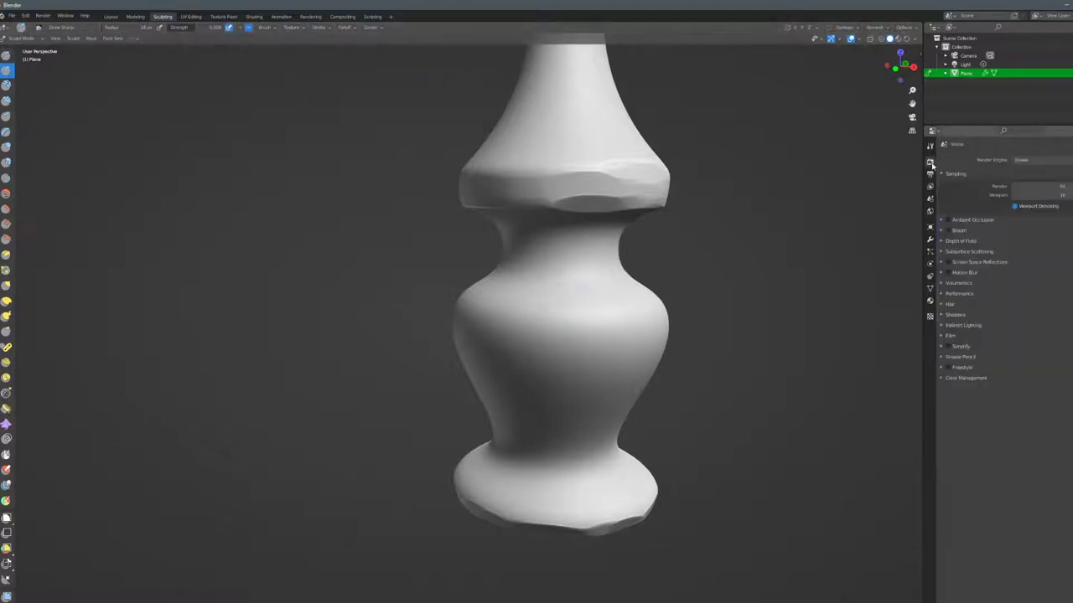
left_click(929, 148)
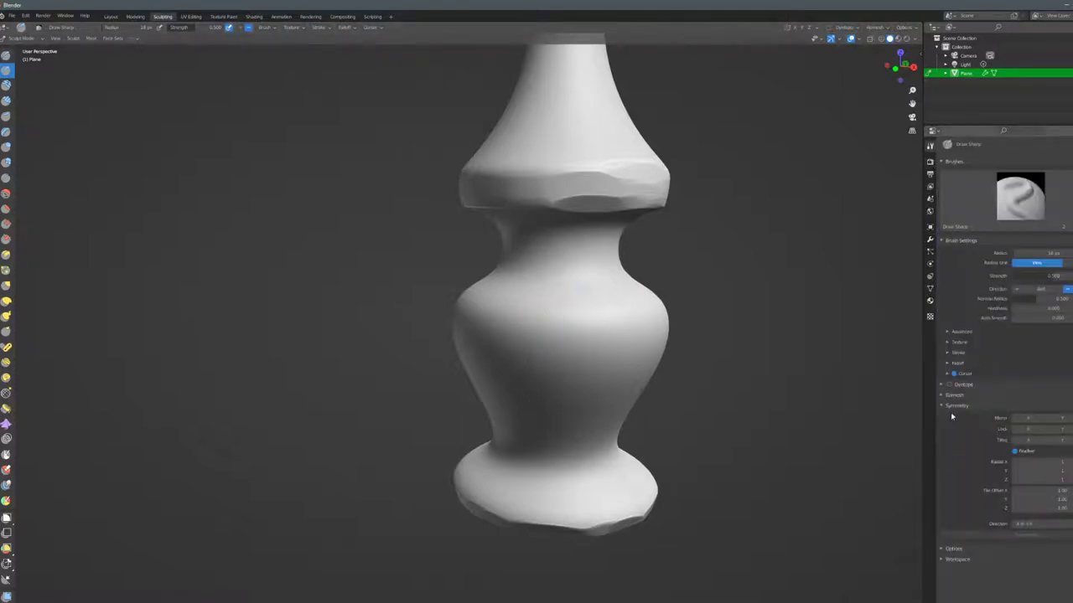
left_click(1039, 480)
key("Return")
middle_click_drag(551, 313, 570, 330)
left_click(1053, 479)
type("10")
key("Return")
Try a vertical groove down the front of the belly with the tenfold radial symmetry.
middle_click_drag(558, 299, 568, 245)
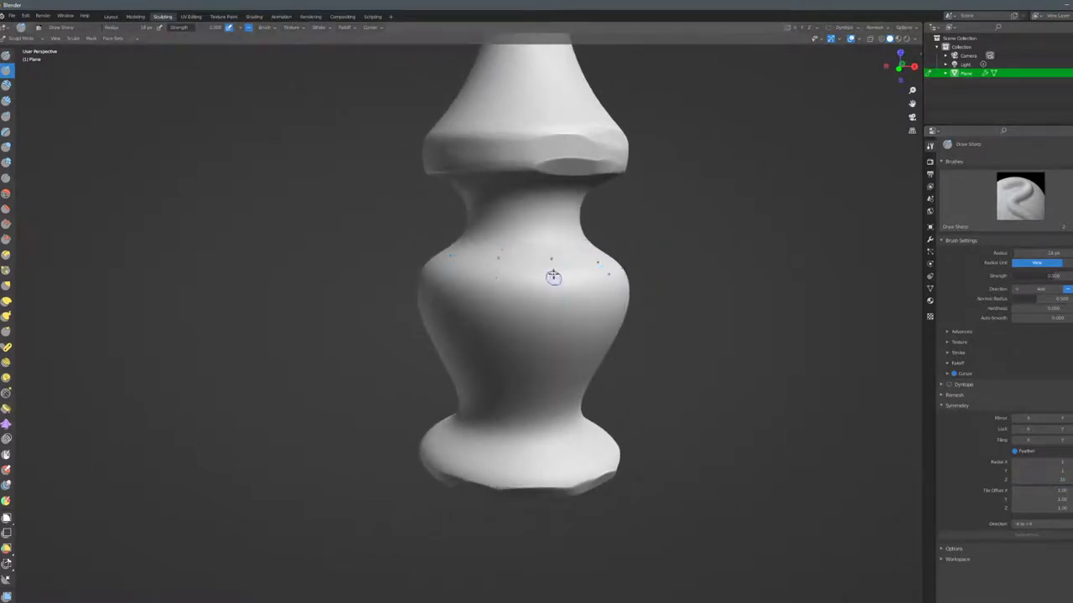
key("KP_1")
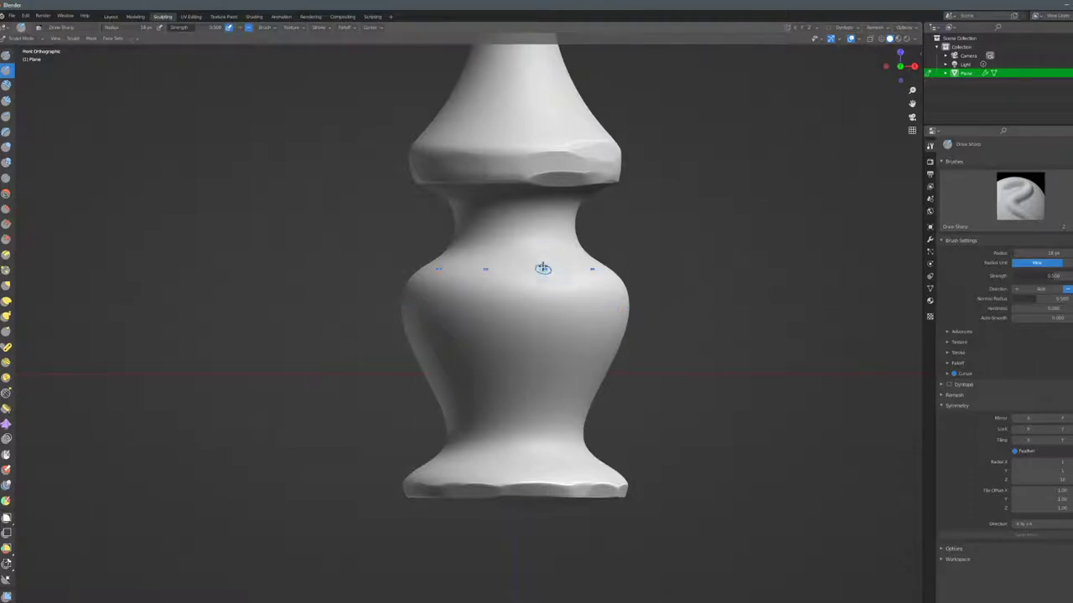
mouse_move(545, 260)
left_mouse_down()
mouse_move(561, 404)
mouse_move(548, 488)
left_mouse_up()
scroll(597, 482, "down", 4)
mouse_move(725, 290)
middle_mouse_down()
mouse_move(563, 293)
mouse_move(548, 311)
middle_mouse_up()
mouse_move(565, 399)
middle_mouse_down()
mouse_move(551, 429)
mouse_move(584, 408)
middle_mouse_up()
From the front view, Box Mask the vase's upper part down through the collar and its foot, leaving the belly unmasked.
key("KP_1")
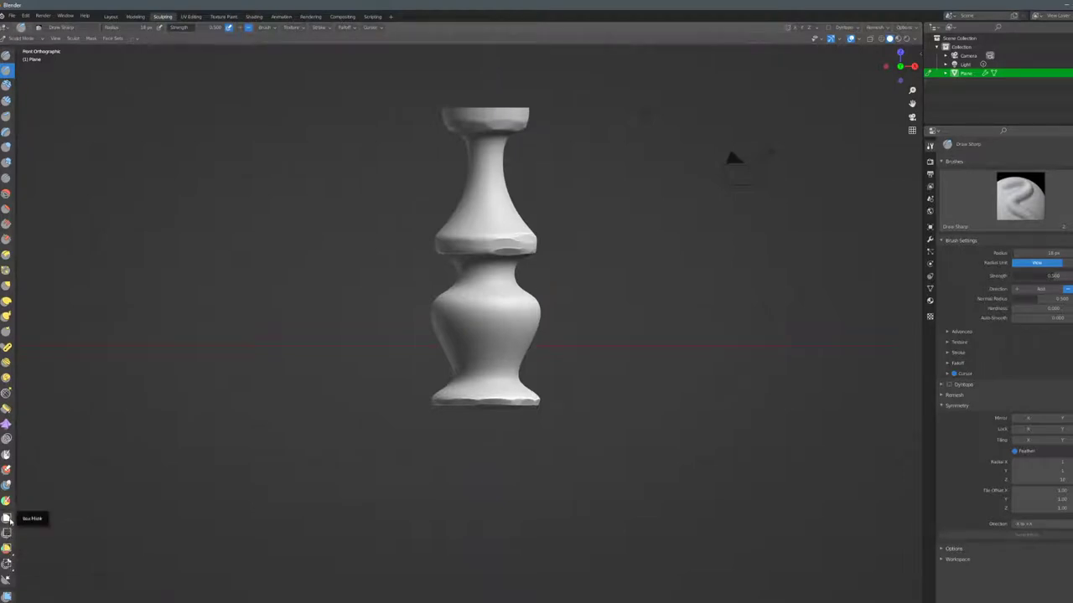
left_click(6, 519)
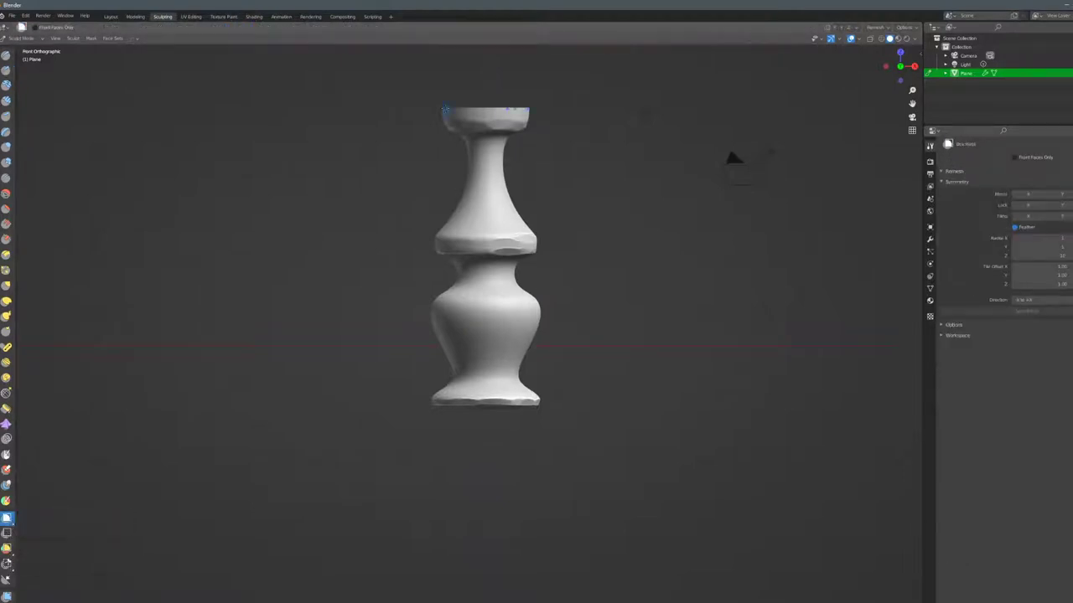
left_click_drag(417, 95, 634, 260)
left_click_drag(429, 445, 706, 372)
scroll(538, 360, "up", 2)
scroll(539, 360, "up", 1)
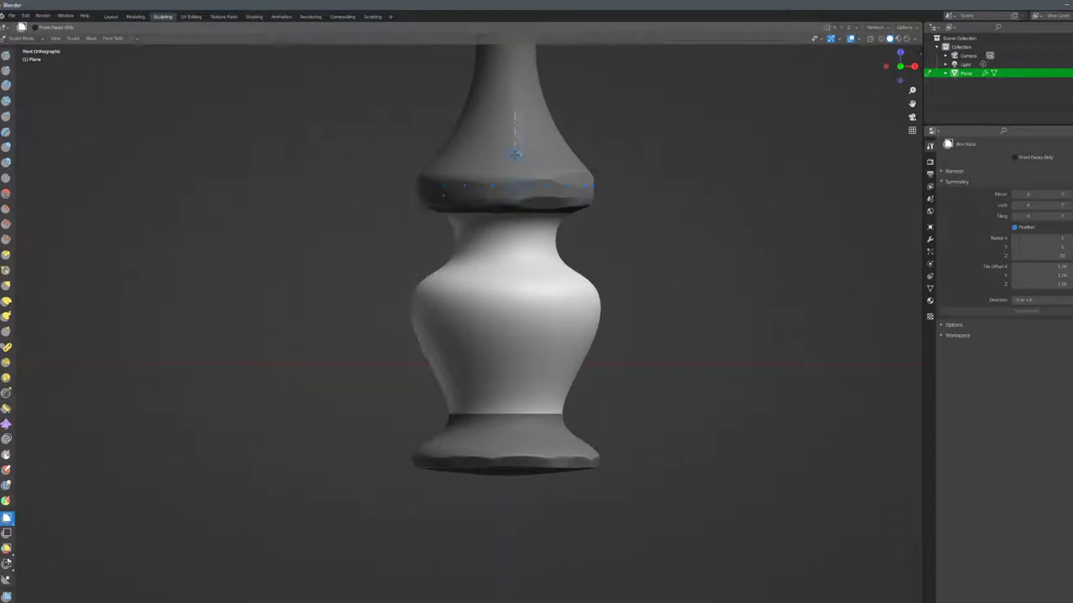
Switch to the Draw Sharp brush and try a straight vertical groove down the front of the unmasked belly.
left_click(6, 55)
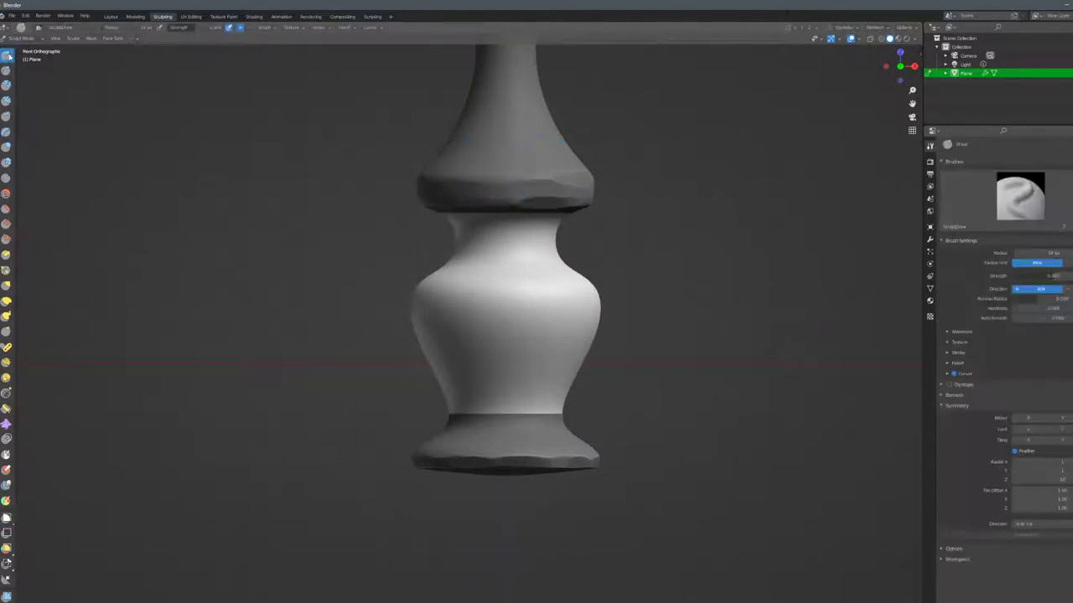
left_click(6, 72)
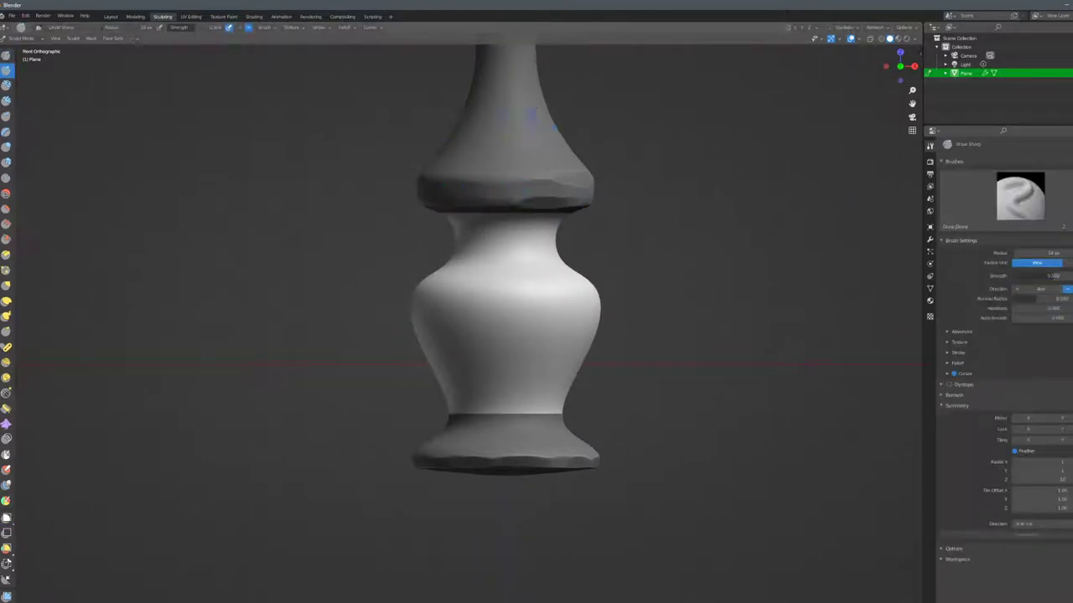
left_click_drag(523, 218, 528, 416)
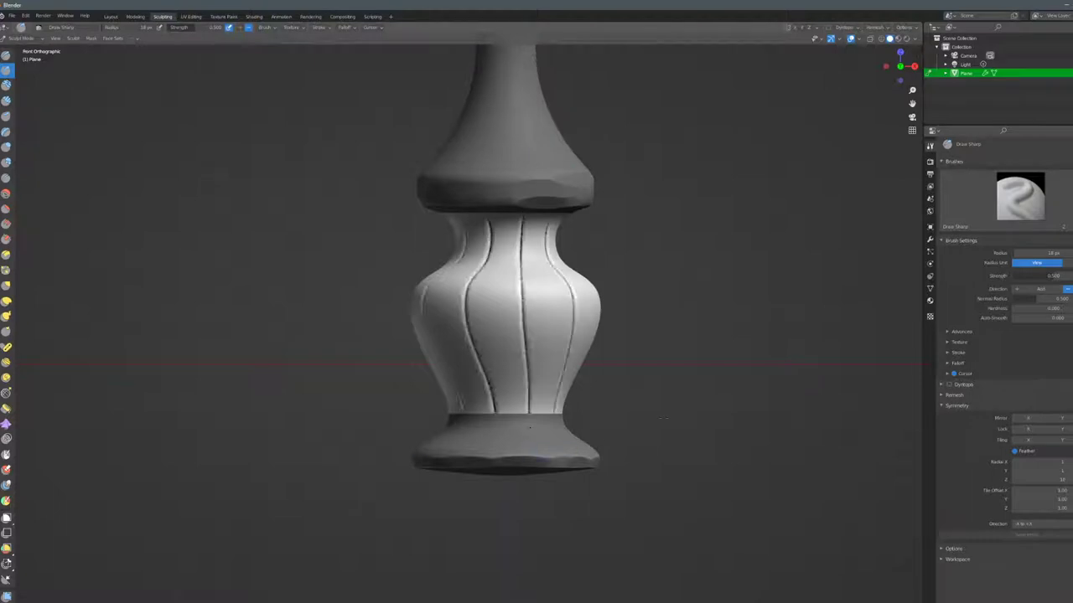
middle_click_drag(664, 418, 590, 295)
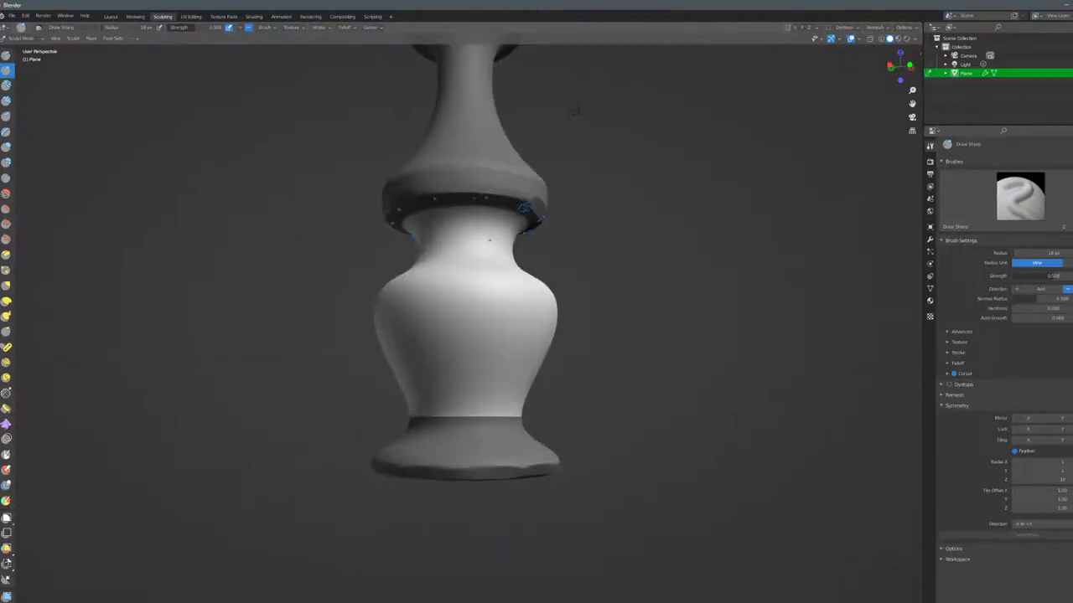
Carve diagonal spiral grooves around the unmasked belly, sweeping from under the collar down to the foot.
mouse_move(530, 201)
left_mouse_down()
mouse_move(455, 268)
mouse_move(491, 352)
mouse_move(479, 438)
left_mouse_up()
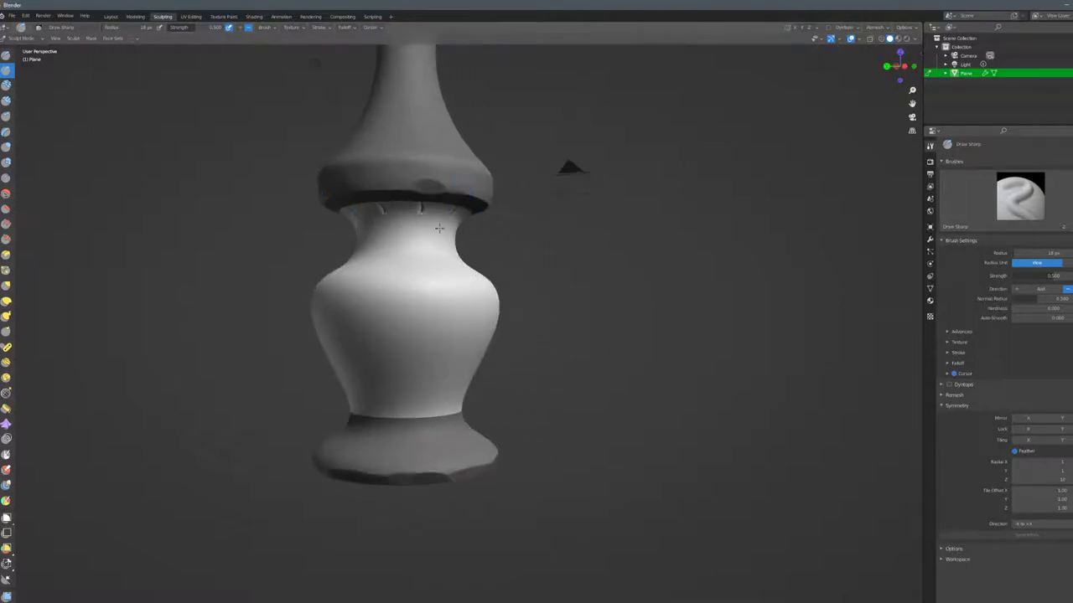
mouse_move(439, 228)
left_mouse_down()
mouse_move(400, 306)
mouse_move(409, 412)
left_mouse_up()
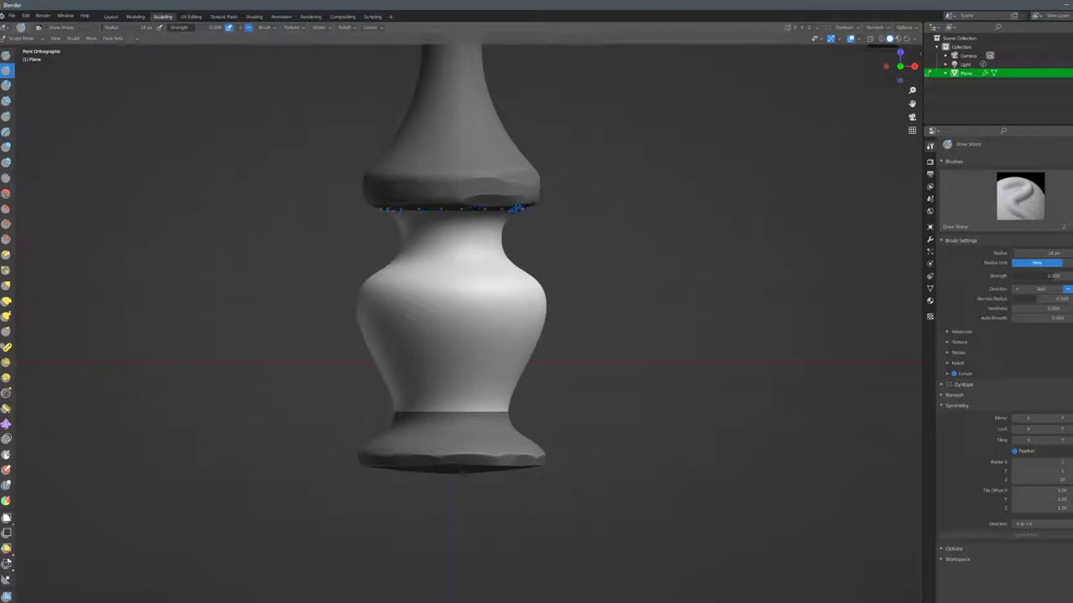
mouse_move(496, 235)
left_mouse_down()
mouse_move(461, 260)
mouse_move(400, 375)
left_mouse_up()
key("ctrl+z")
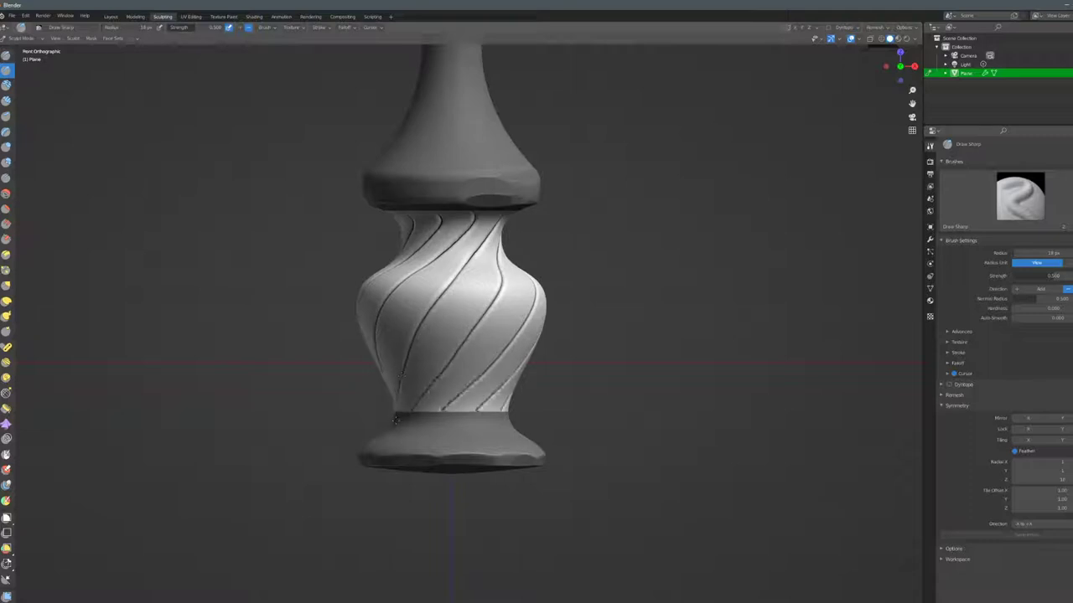
Carve a thin square-wave battlement line around the widest part of the belly.
scroll(401, 375, "down", 3)
middle_click_drag(401, 375, 500, 412)
scroll(546, 363, "up", 5)
middle_click_drag(510, 289, 518, 302, "shift")
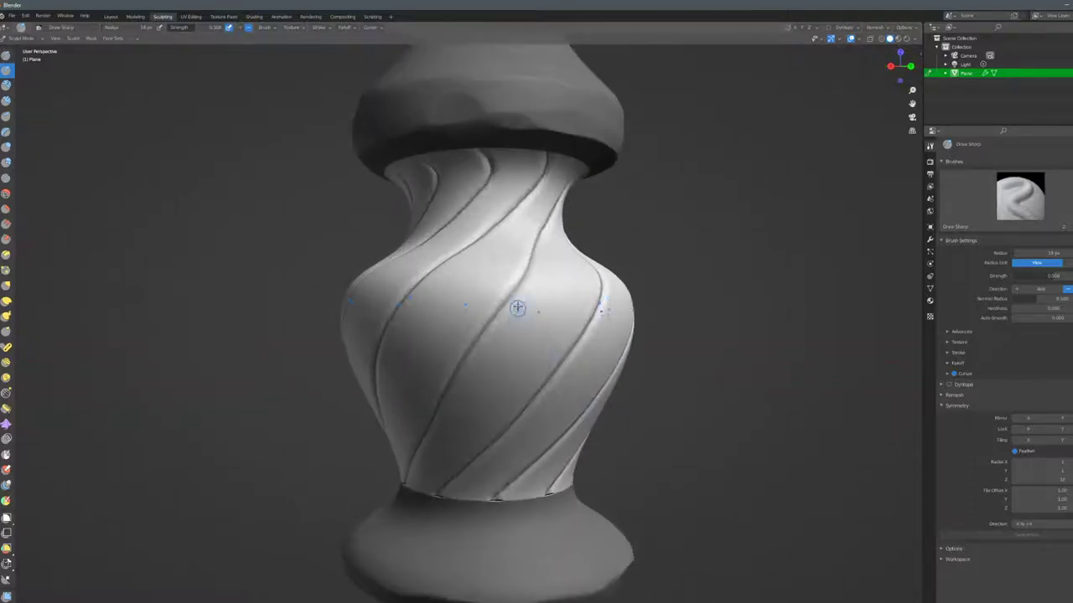
scroll(518, 302, "up", 4)
mouse_move(567, 263)
left_mouse_down()
mouse_move(561, 320)
mouse_move(556, 268)
left_mouse_up()
key("ctrl+z")
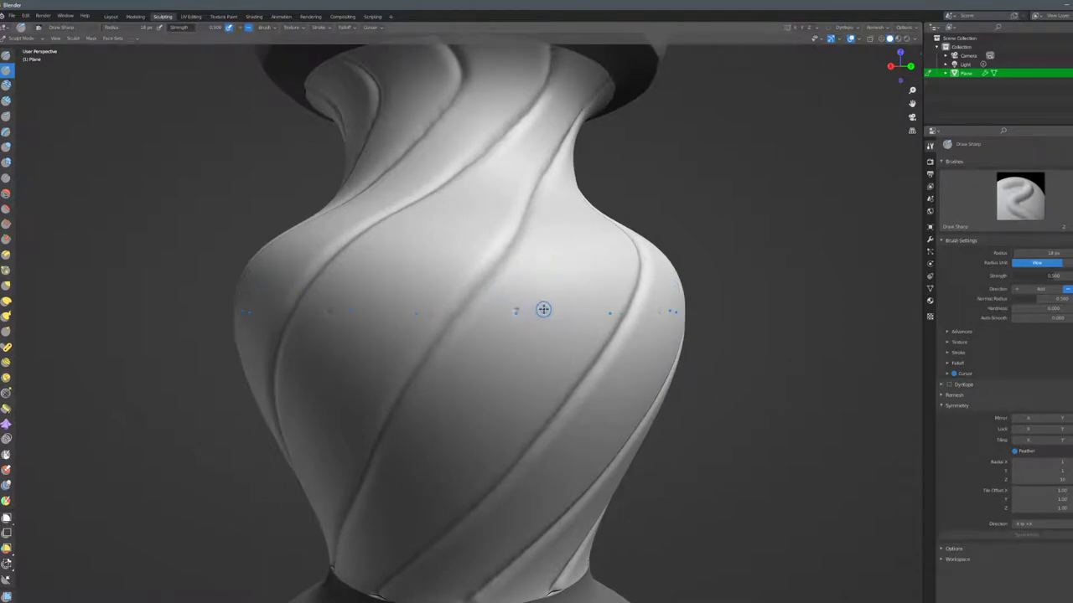
mouse_move(517, 319)
left_mouse_down()
mouse_move(595, 276)
mouse_move(660, 321)
left_mouse_up()
Try horizontal Draw Sharp strokes around the belly just below the square-wave line.
scroll(660, 321, "down", 6)
middle_click_drag(660, 321, 510, 345)
scroll(556, 326, "up", 4)
middle_click_drag(543, 300, 549, 337, "shift")
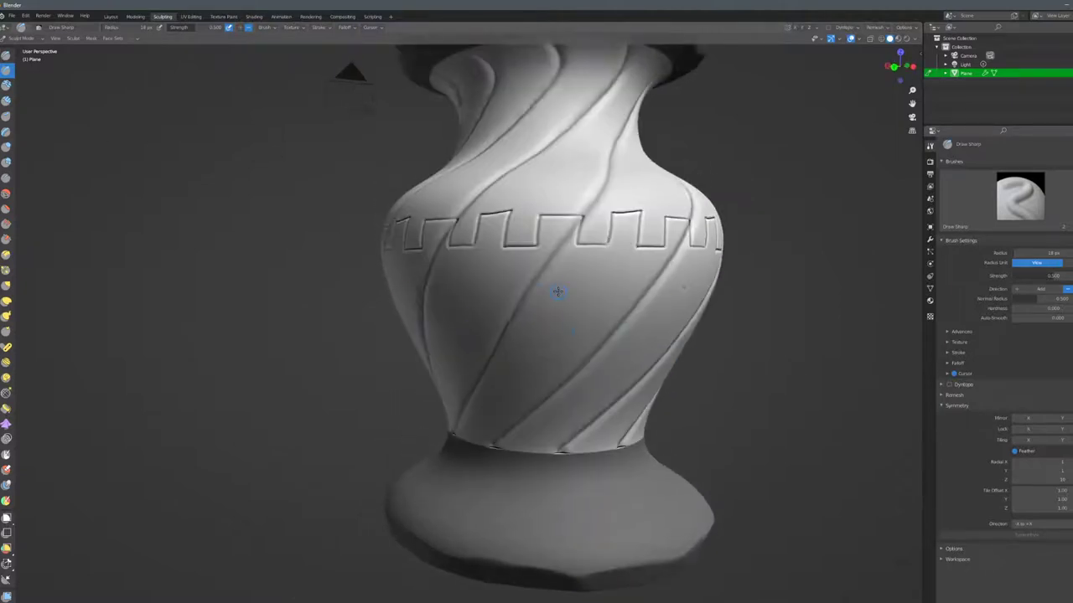
left_click_drag(545, 269, 609, 273)
left_click_drag(545, 273, 680, 274)
key("ctrl+z")
Switch to the Draw brush and test a raised and an inverted stroke below the square-wave line, undoing both.
left_click(7, 55)
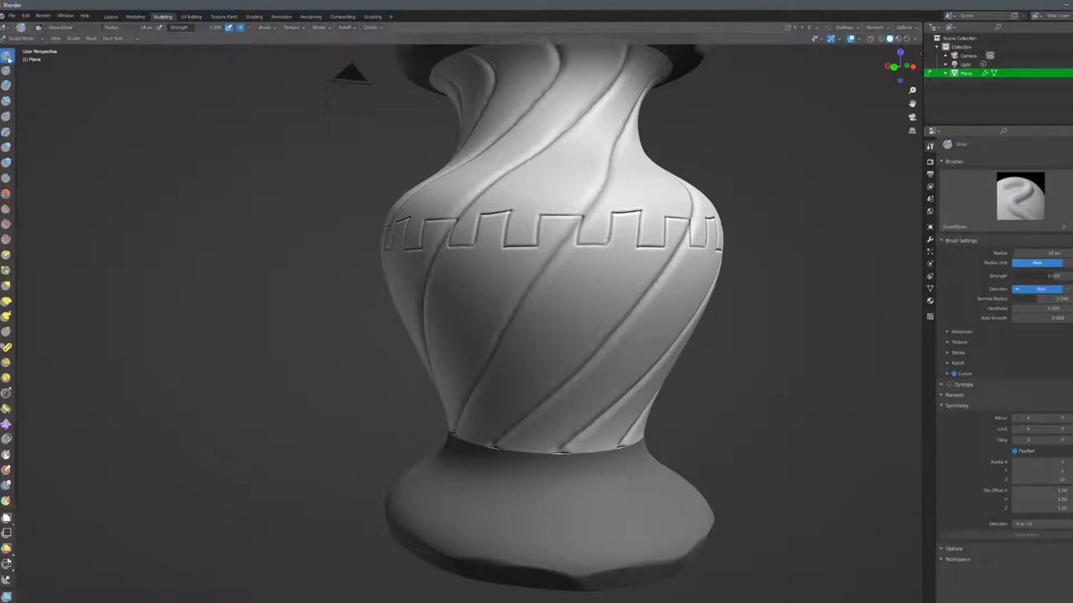
left_click_drag(517, 295, 610, 294)
key("ctrl+z")
left_click_drag(513, 281, 682, 284, "ctrl")
key("ctrl+z")
Try raised Draw bands around the neck below the collar, including one with an enlarged brush.
middle_click_drag(570, 253, 573, 326, "shift")
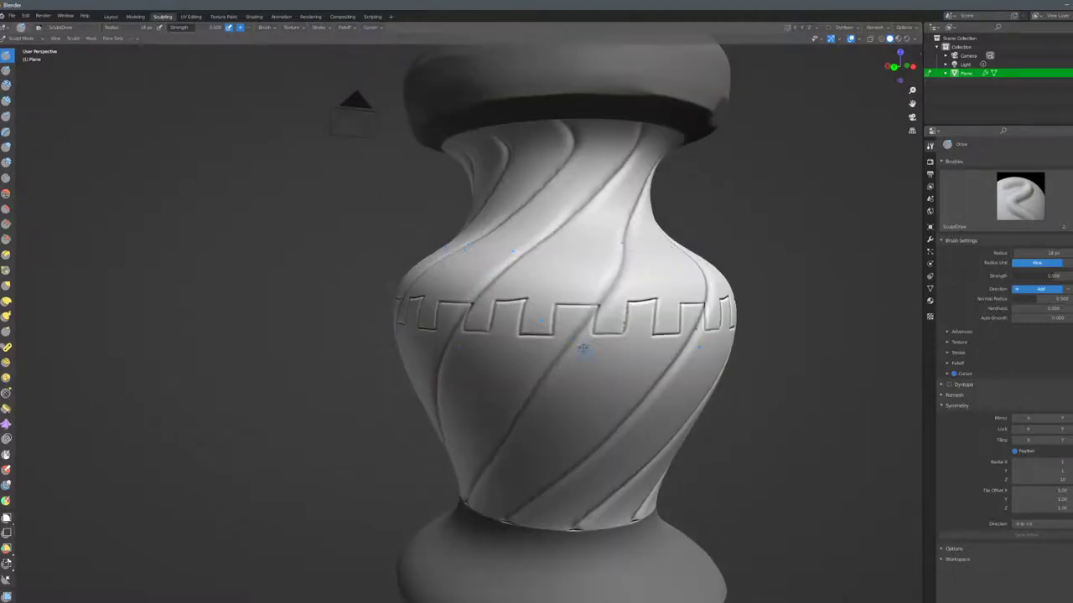
left_click_drag(506, 208, 671, 216)
key("ctrl+z")
middle_click_drag(564, 221, 549, 331, "shift")
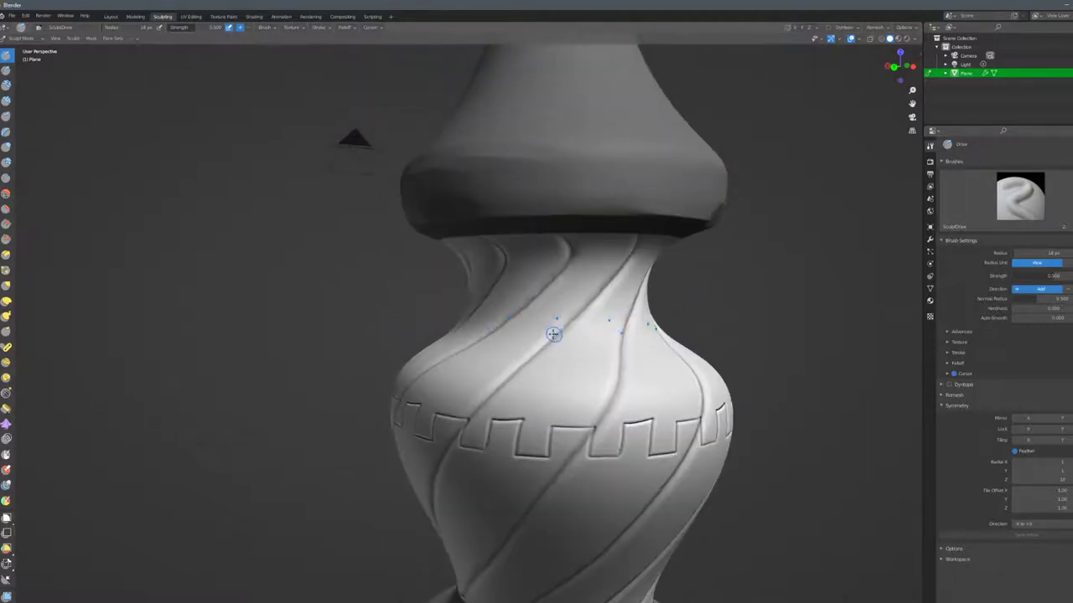
key("f")
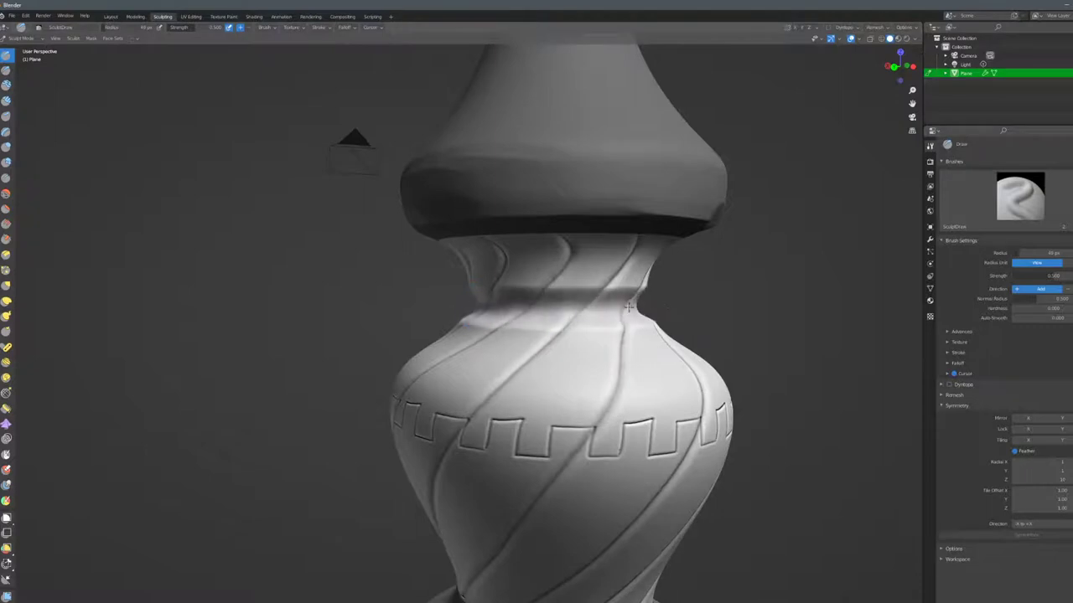
scroll(557, 308, "down", 4)
scroll(520, 335, "down", 1)
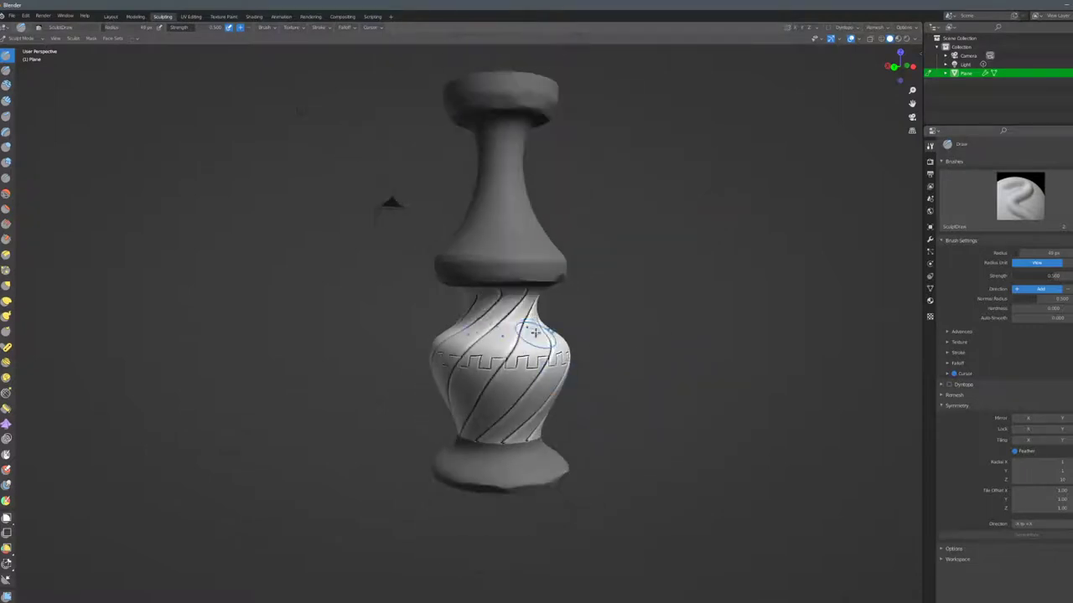
scroll(551, 371, "up", 5)
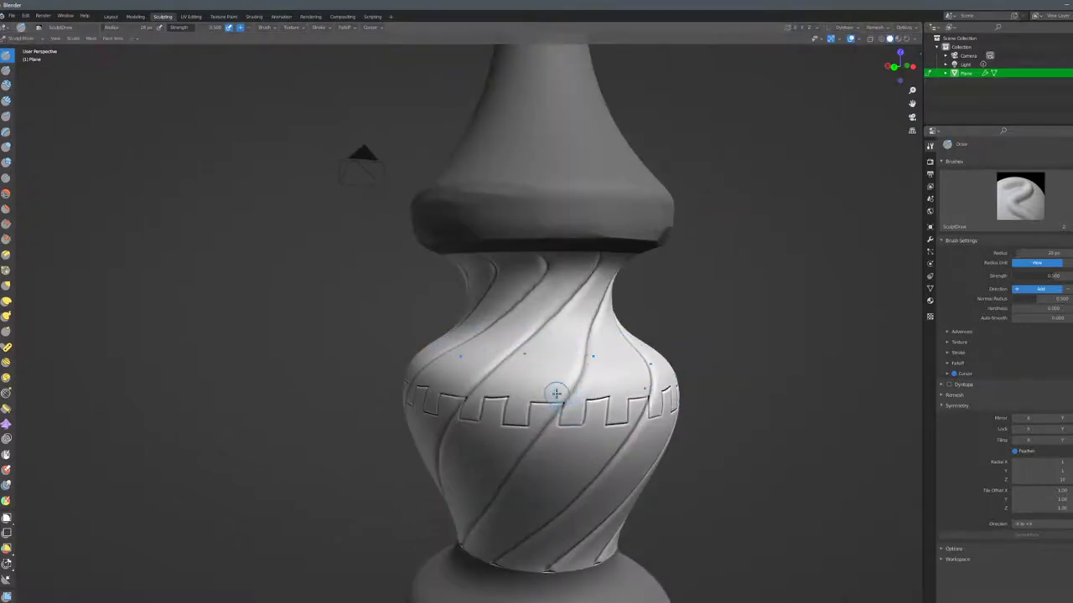
scroll(553, 335, "up", 2)
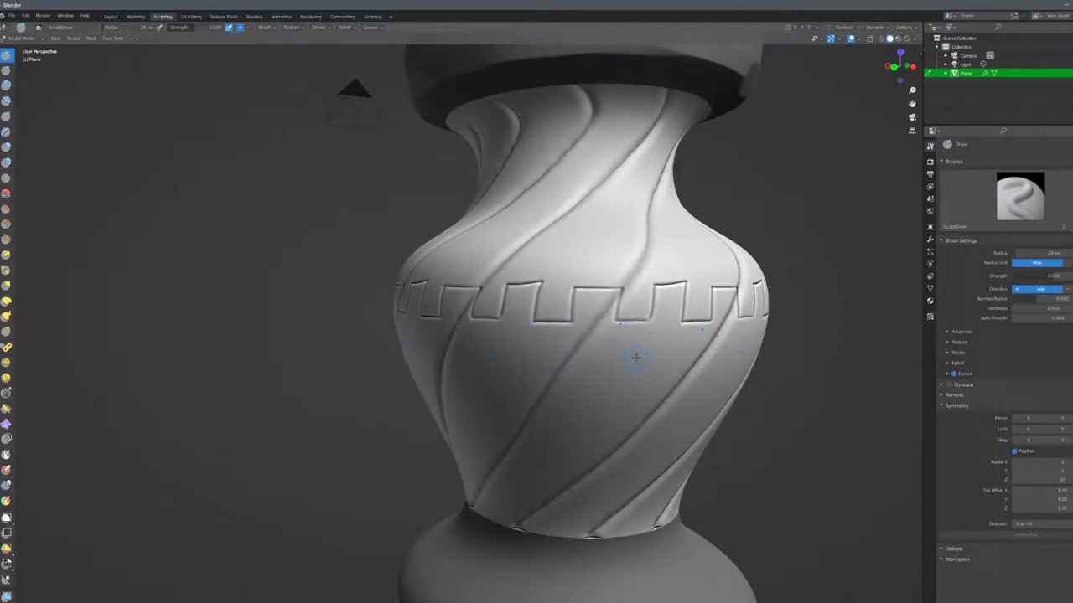
Set the Draw brush strength to 1.000 and raise a ring of small round bumps below the square-wave line.
key("f")
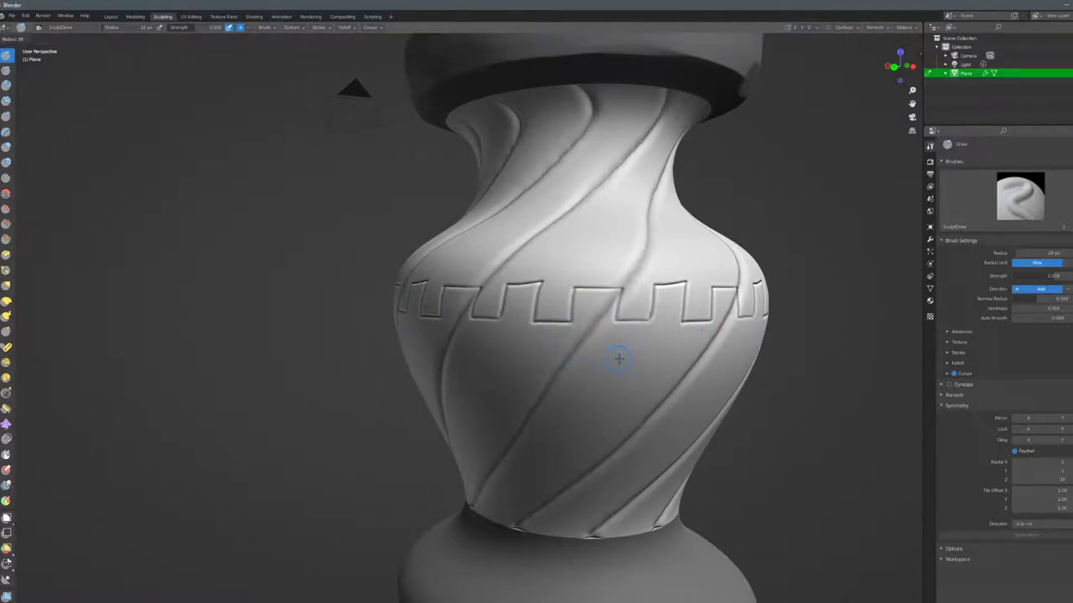
right_click(619, 359)
key("shift+f")
right_click(621, 359)
key("f")
key("shift+f")
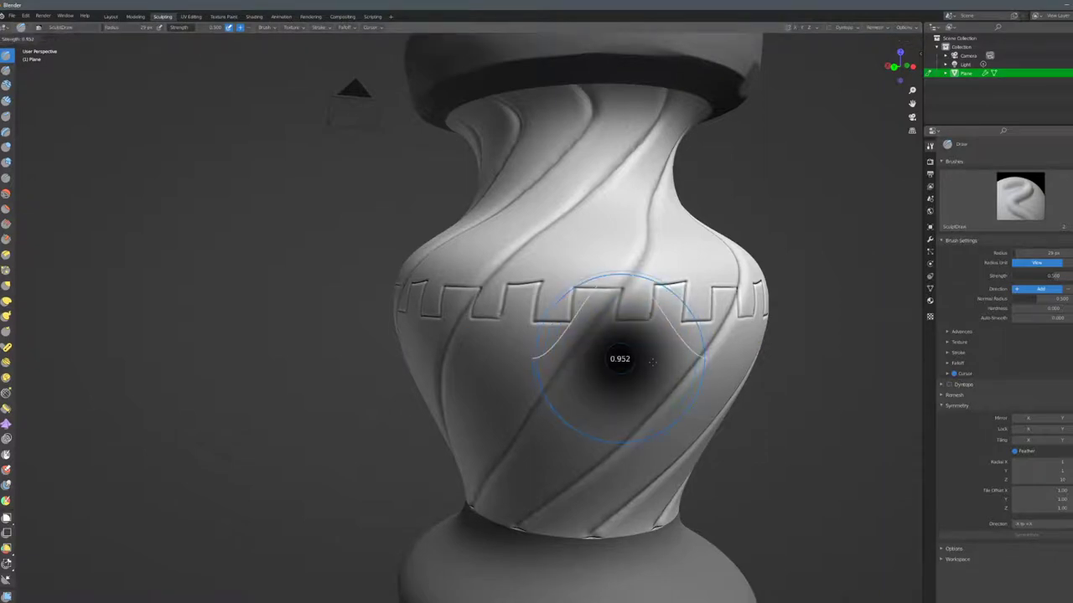
left_click(644, 363)
left_click(643, 363)
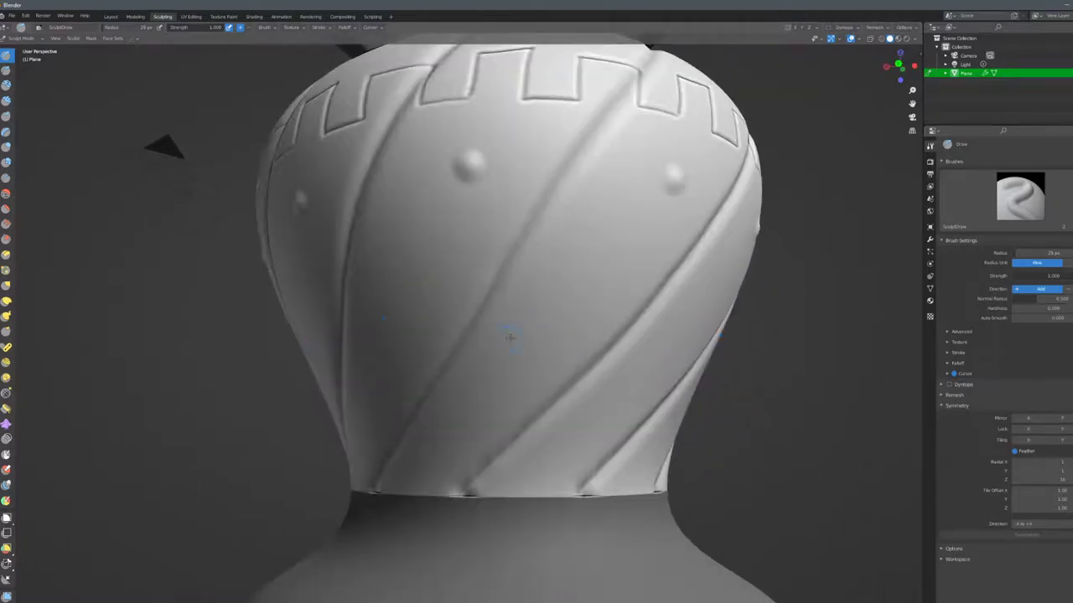
Draw a raised drip-shaped line around the lower belly and a chain of interlocking loops around the neck.
mouse_move(500, 309)
left_mouse_down("ctrl")
mouse_move(541, 326)
mouse_move(542, 303)
mouse_move(490, 354)
mouse_move(543, 305)
mouse_move(575, 352)
mouse_move(642, 313)
left_mouse_up("ctrl")
key("ctrl+z")
scroll(586, 297, "down", 5)
middle_click_drag(523, 277, 523, 352, "shift")
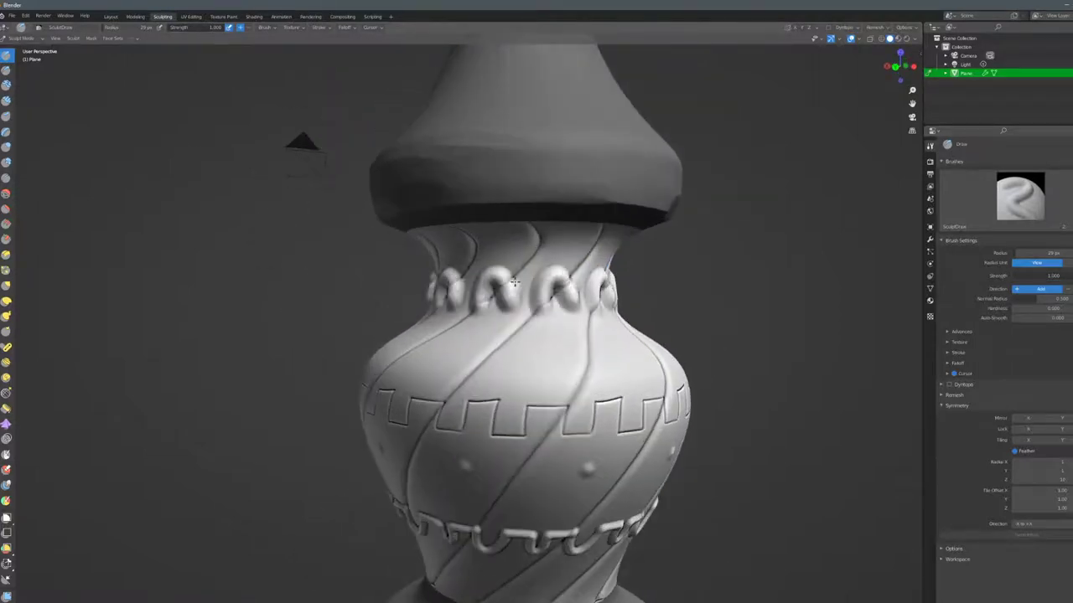
key("ctrl+z")
mouse_move(519, 281)
left_mouse_down()
mouse_move(533, 303)
mouse_move(503, 295)
mouse_move(525, 307)
left_mouse_up()
Frame the neck's loop chain with one raised ring directly below it and another directly above it.
scroll(634, 340, "down", 5)
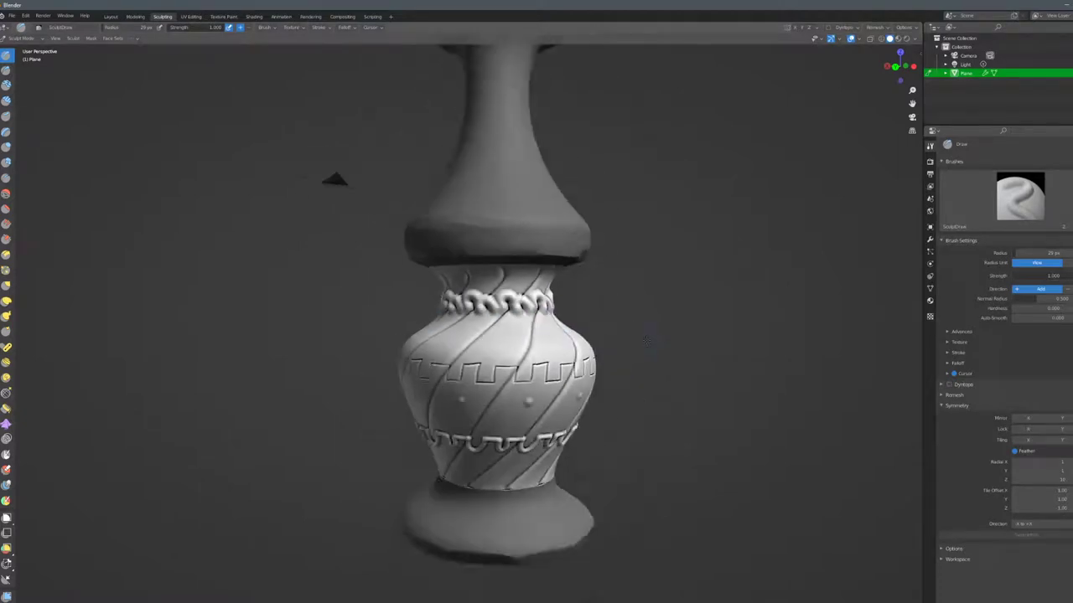
scroll(650, 344, "up", 3)
left_click_drag(435, 305, 505, 312)
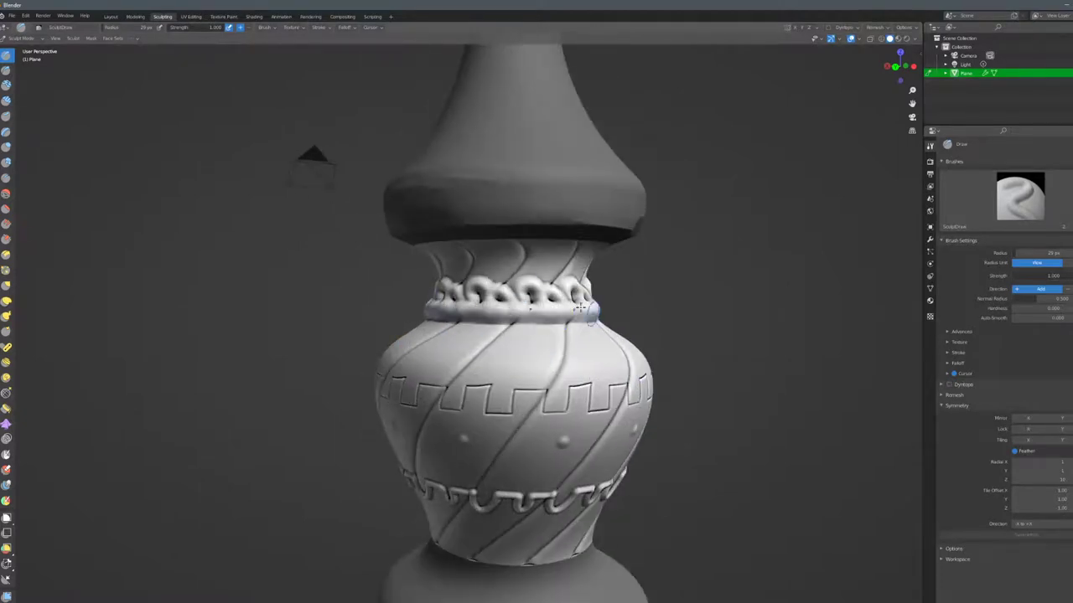
left_click_drag(495, 273, 564, 276)
Reduce the Draw brush radius to 14 px and draw raised circles around the bumps, with smaller circles between them.
scroll(560, 335, "down", 4)
middle_click_drag(560, 394, 562, 302, "shift")
scroll(562, 311, "up", 3)
scroll(537, 289, "up", 3)
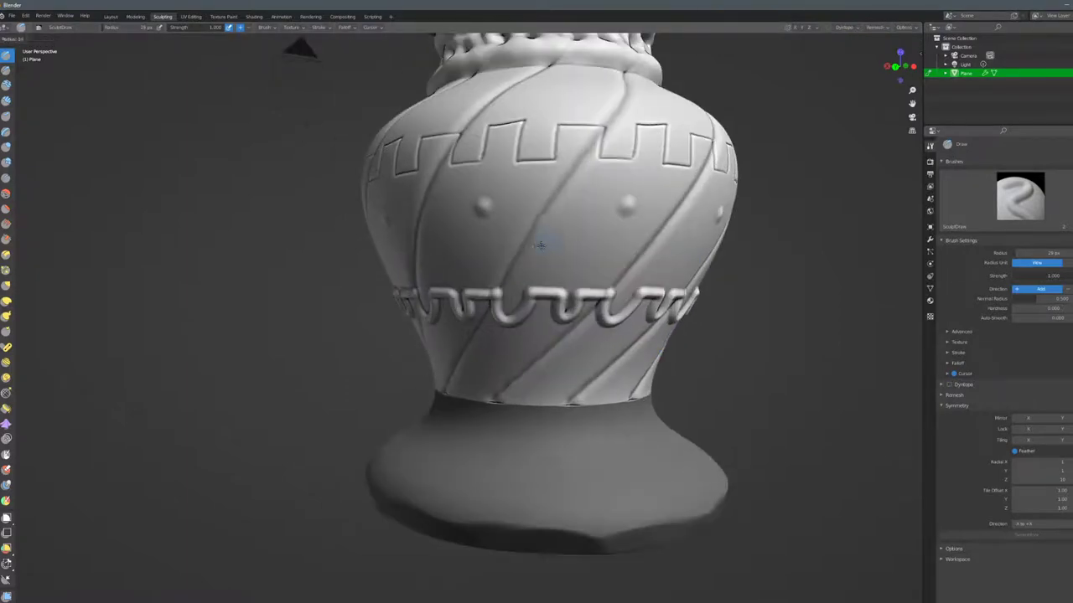
middle_click_drag(540, 245, 561, 258)
mouse_move(583, 233)
left_mouse_down()
mouse_move(577, 275)
mouse_move(573, 232)
left_mouse_up()
key("ctrl+z")
left_click_drag(517, 252, 500, 246)
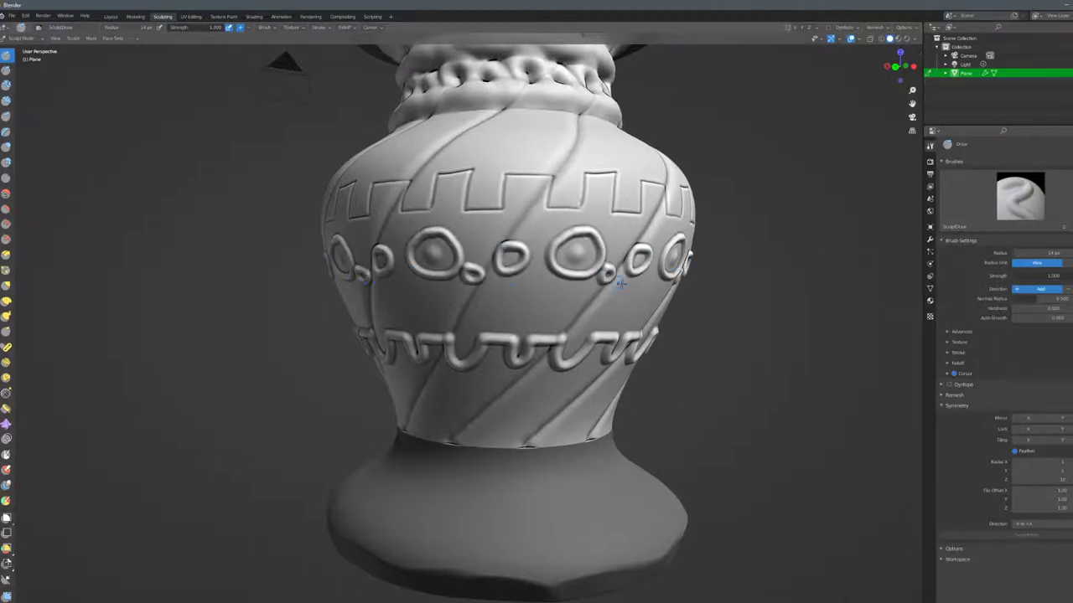
Examine the ornament bands on the neck and belly from several angles and distances.
scroll(616, 285, "up", 3)
scroll(603, 289, "down", 5)
middle_click_drag(588, 297, 584, 267)
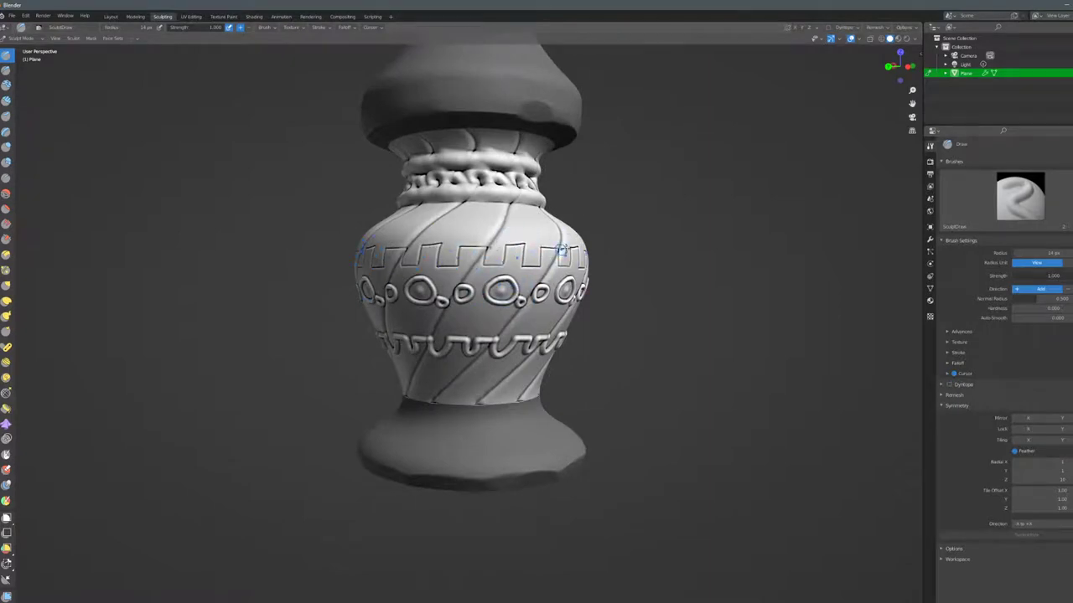
scroll(536, 260, "up", 3)
scroll(543, 335, "down", 2)
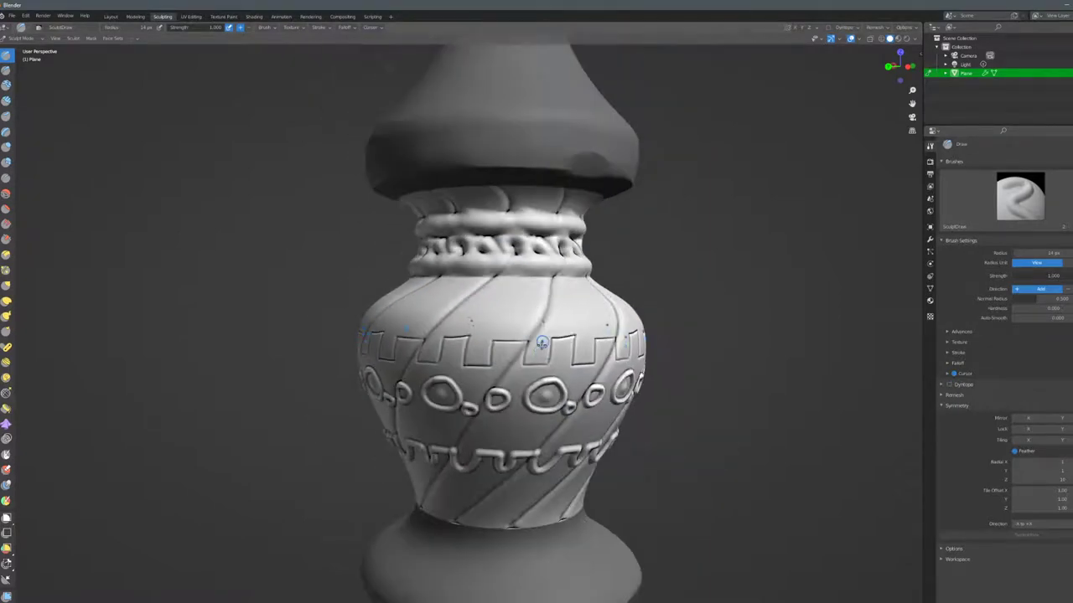
middle_click_drag(536, 352, 525, 290, "shift")
scroll(515, 328, "down", 2)
middle_click_drag(510, 335, 594, 334)
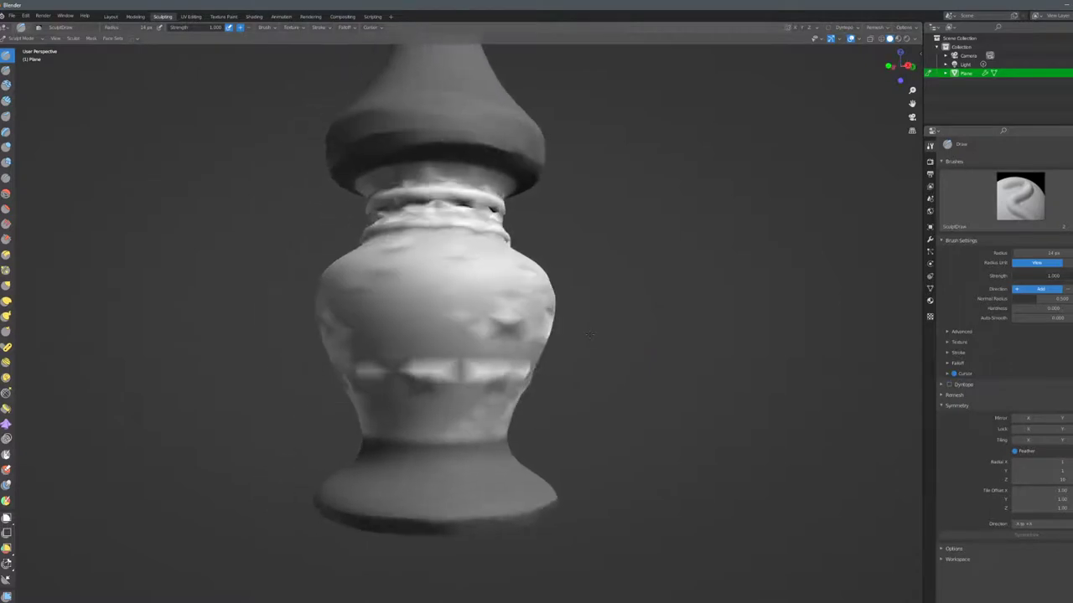
middle_click_drag(545, 344, 491, 362)
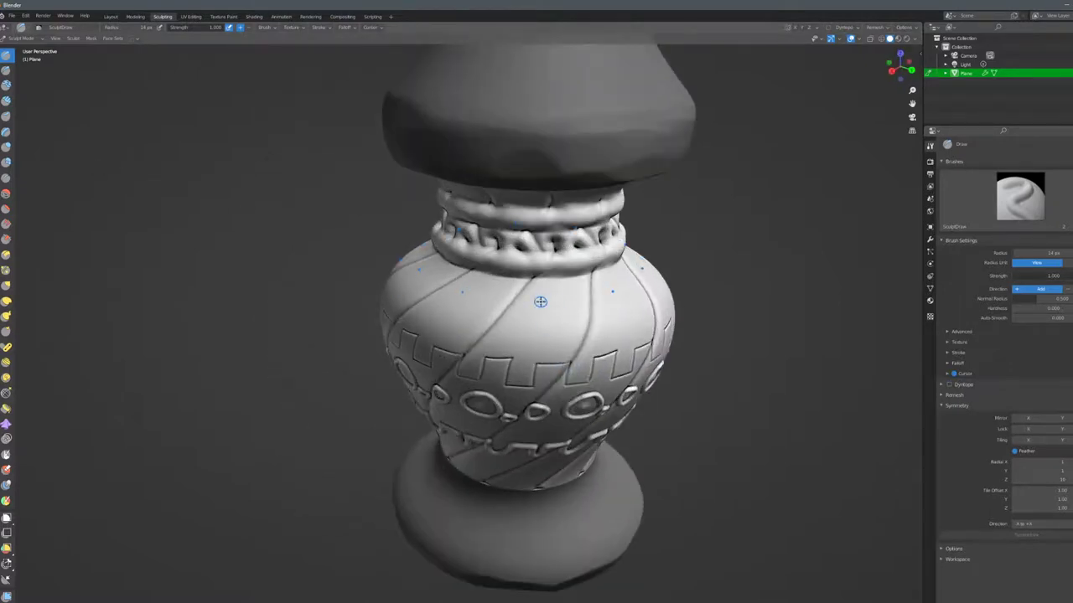
Draw a raised wavy line with small ovals above it around the shoulder, above the square-wave line.
scroll(541, 302, "up", 2)
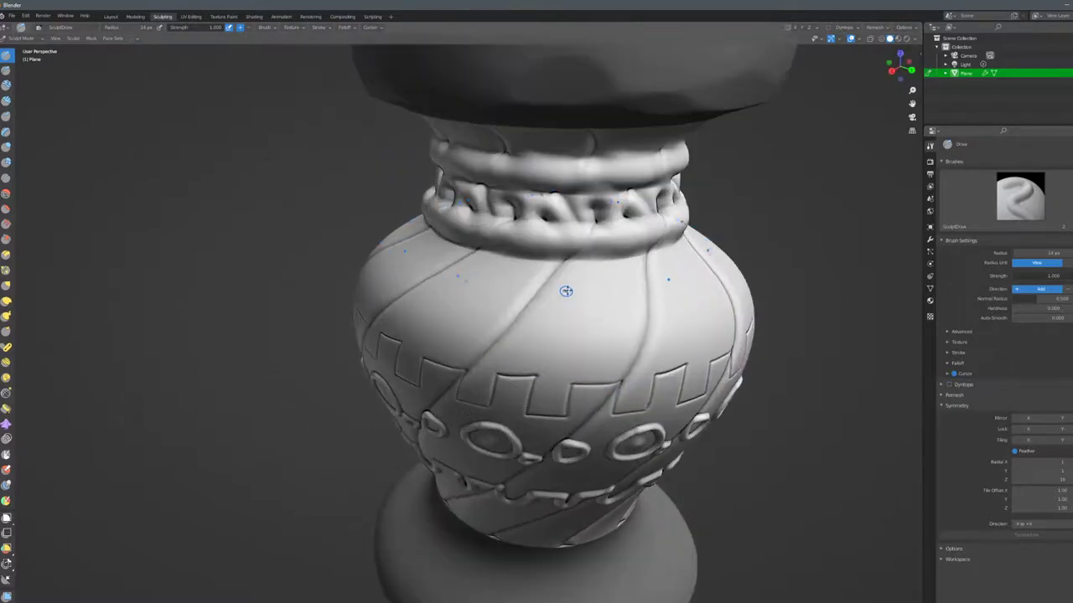
mouse_move(584, 292)
left_mouse_down()
mouse_move(592, 302)
mouse_move(600, 282)
left_mouse_up()
key("ctrl+z")
mouse_move(514, 338)
left_mouse_down()
mouse_move(620, 325)
mouse_move(674, 339)
left_mouse_up()
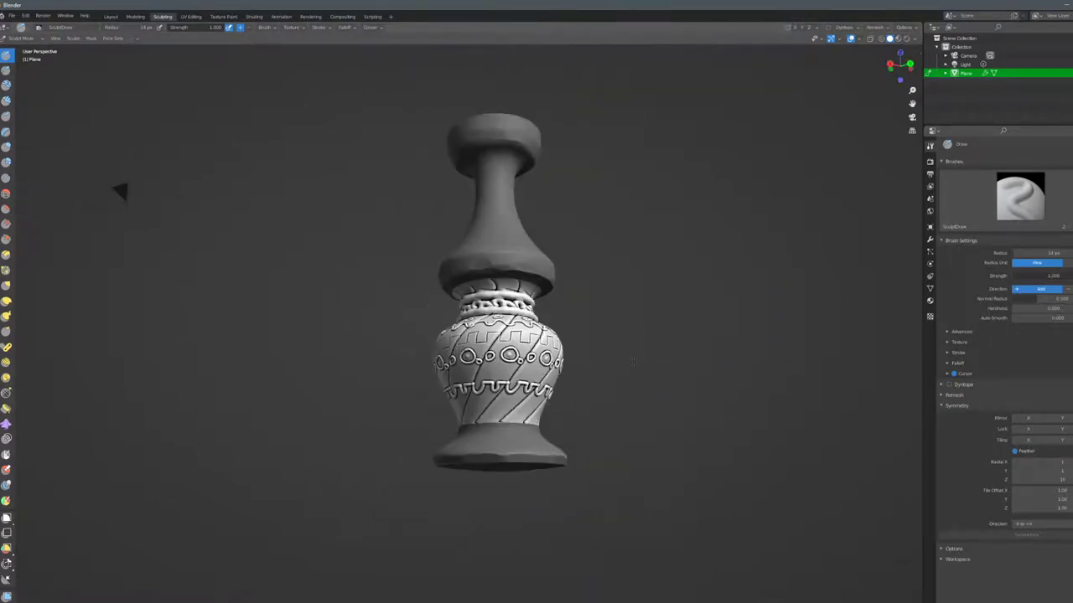
Draw a raised band along the belly's lower edge, topped with small arches and short radiating strokes.
scroll(513, 292, "up", 8)
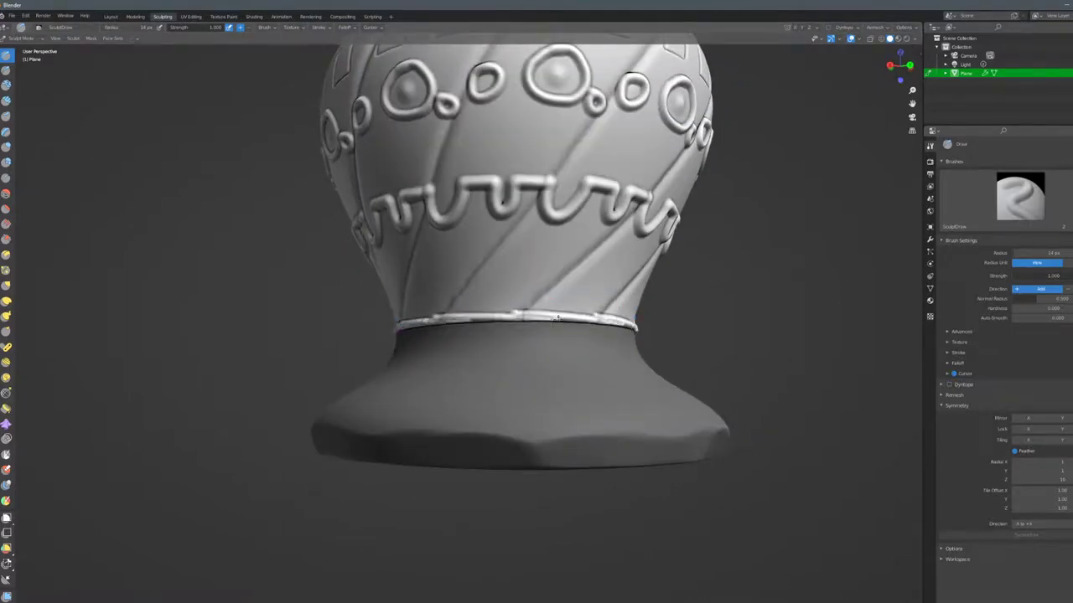
left_click_drag(439, 316, 551, 309)
middle_click_drag(590, 311, 560, 311)
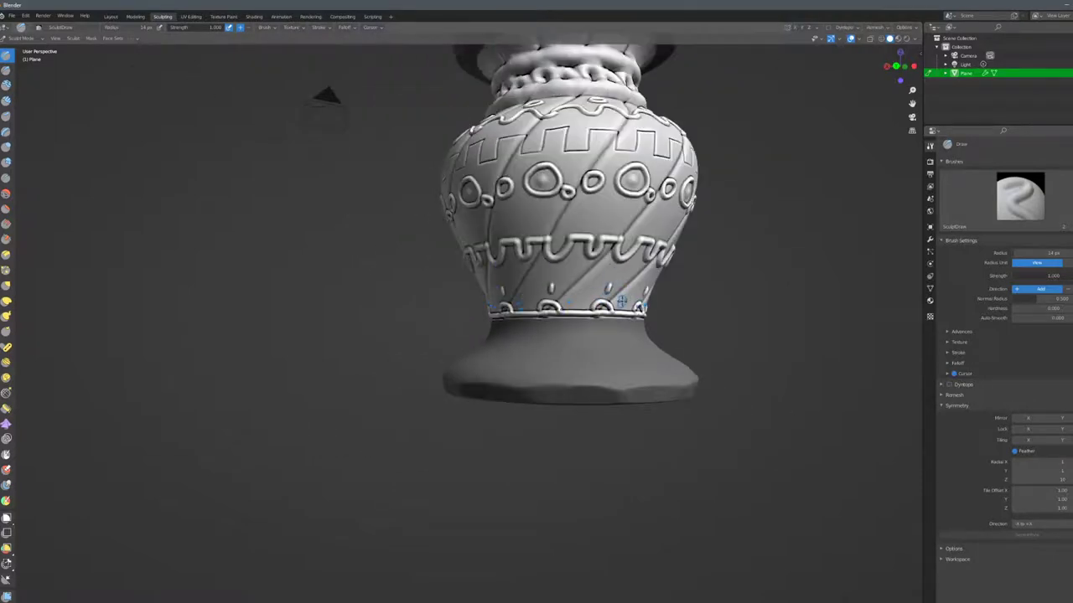
scroll(618, 300, "up", 5)
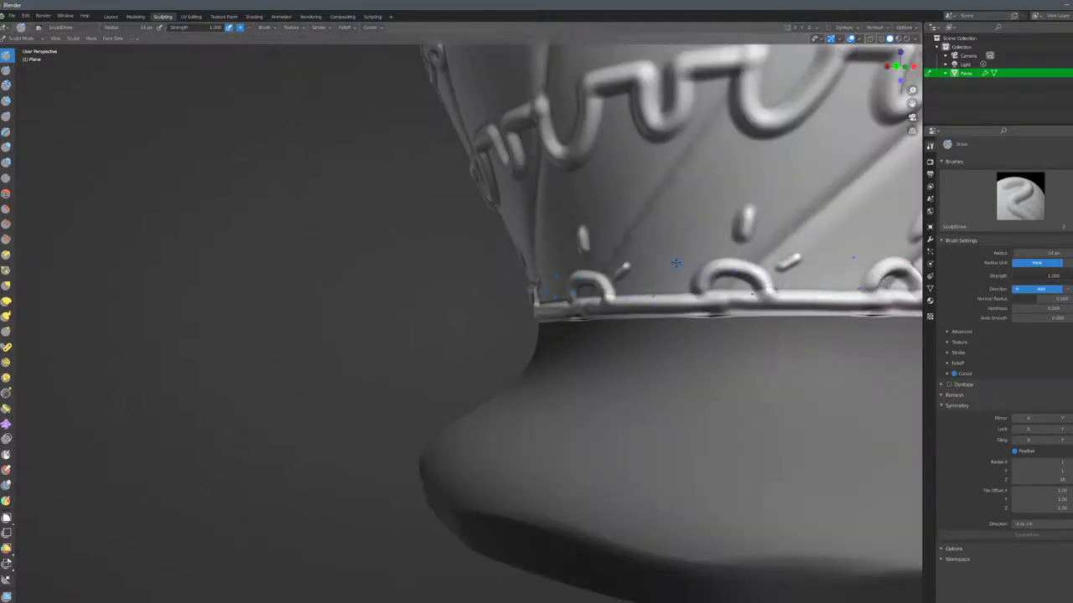
left_click_drag(681, 263, 690, 247)
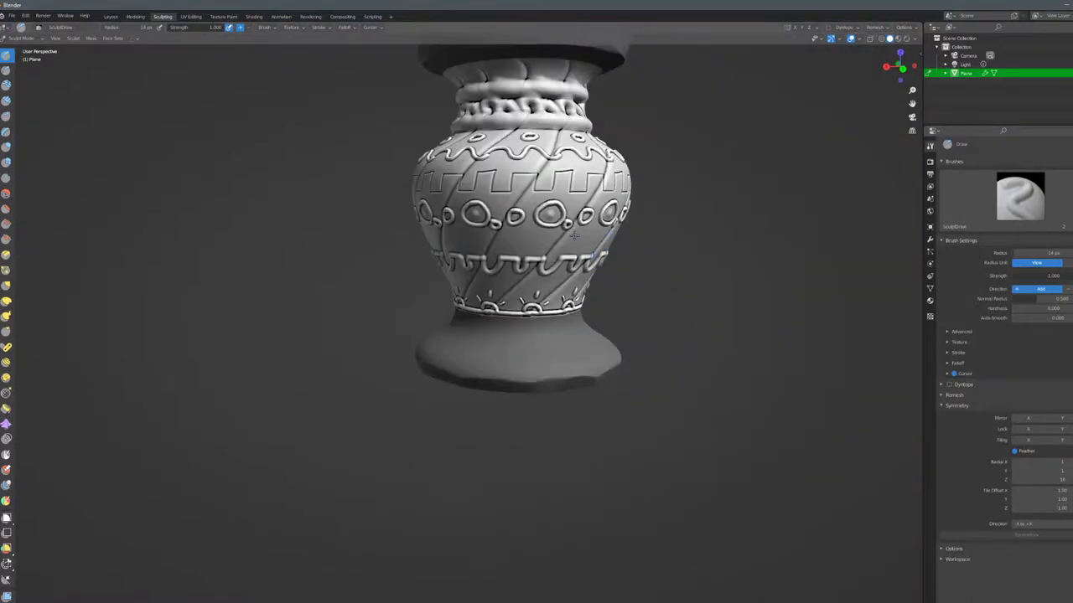
Draw short raised strokes radiating above and below the large circles around the belly.
scroll(574, 236, "up", 10)
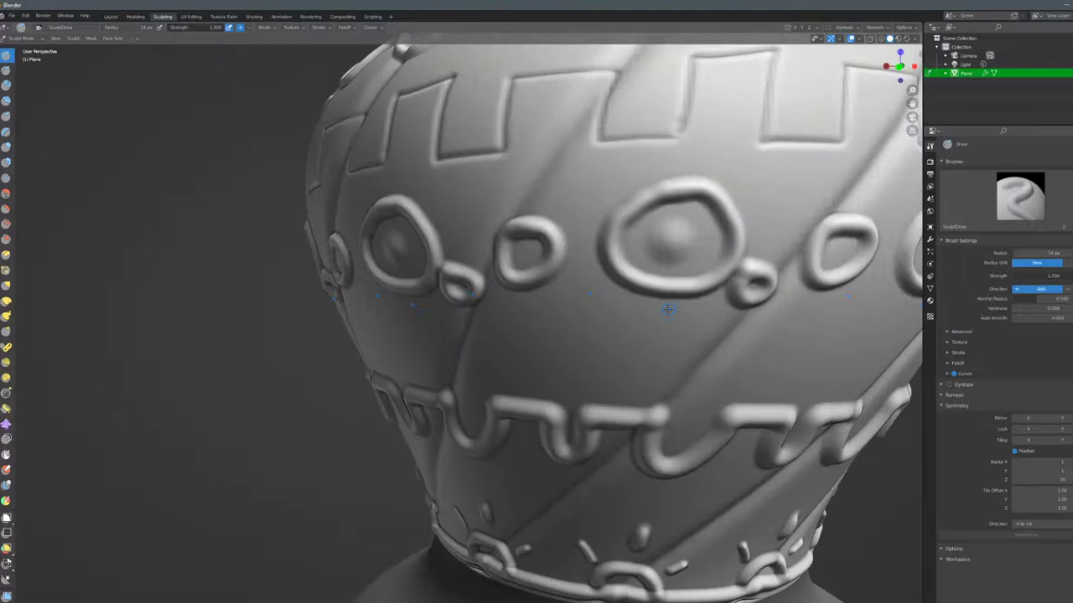
left_click_drag(645, 330, 642, 308)
left_click_drag(627, 175, 617, 155)
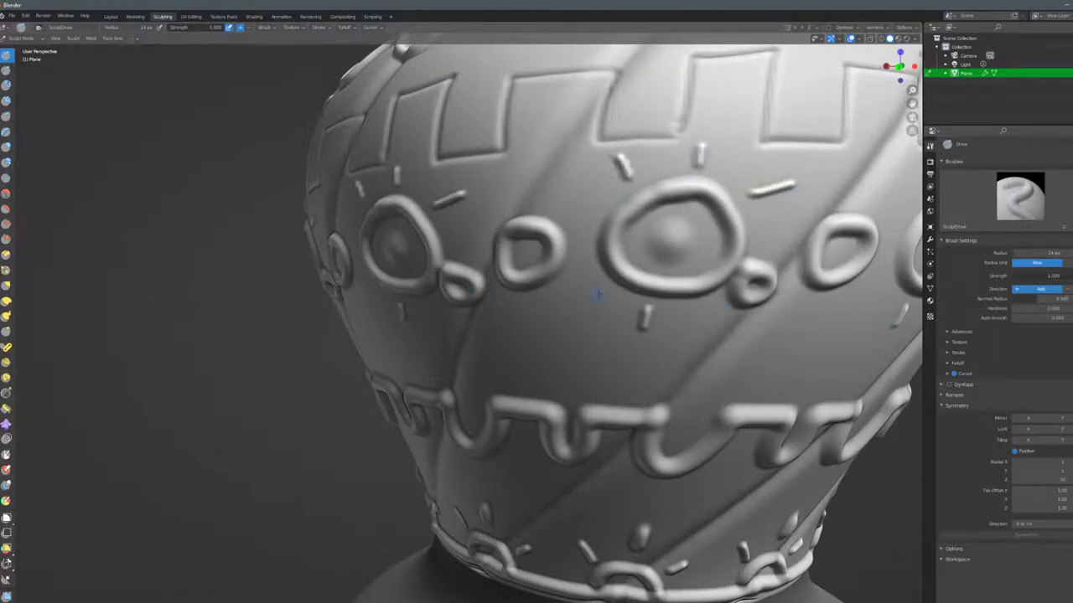
scroll(692, 312, "down", 11)
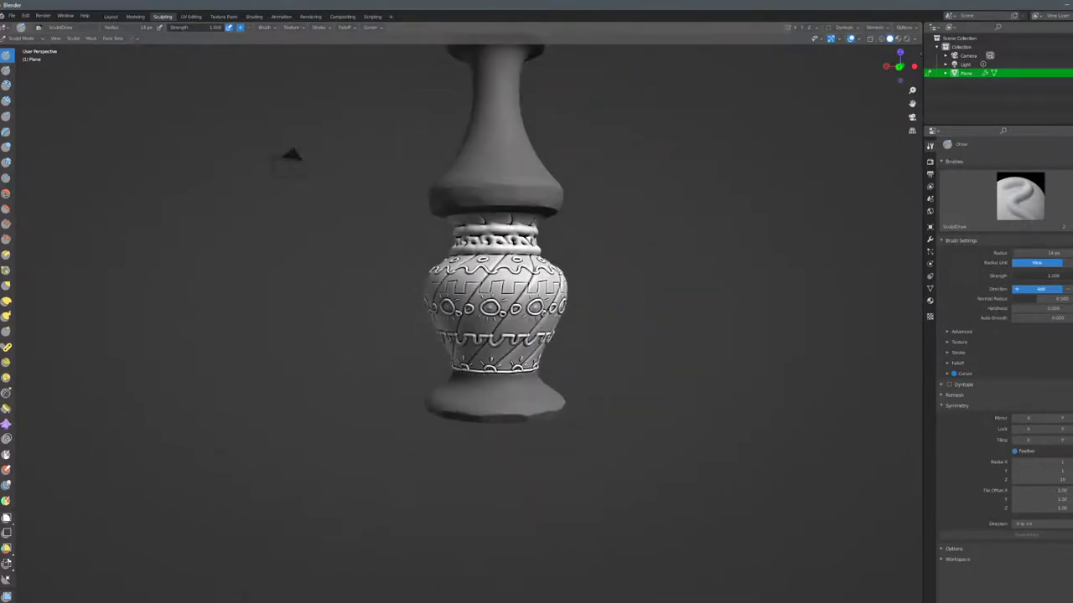
Clear the mask from the whole vase.
middle_click_drag(548, 340, 605, 350)
middle_click_drag(503, 288, 566, 341, "shift")
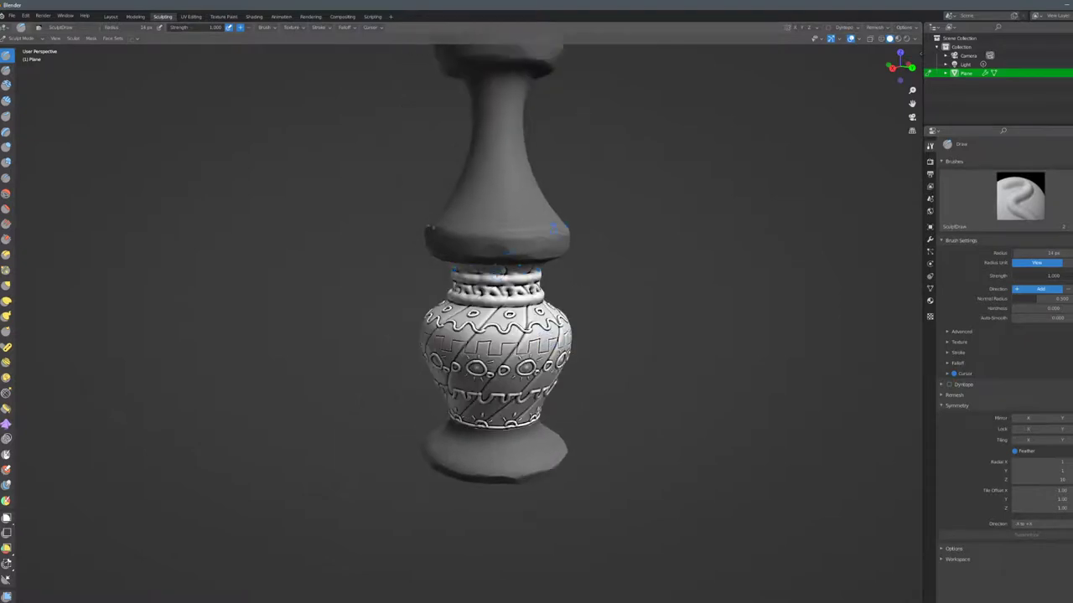
key("alt+m")
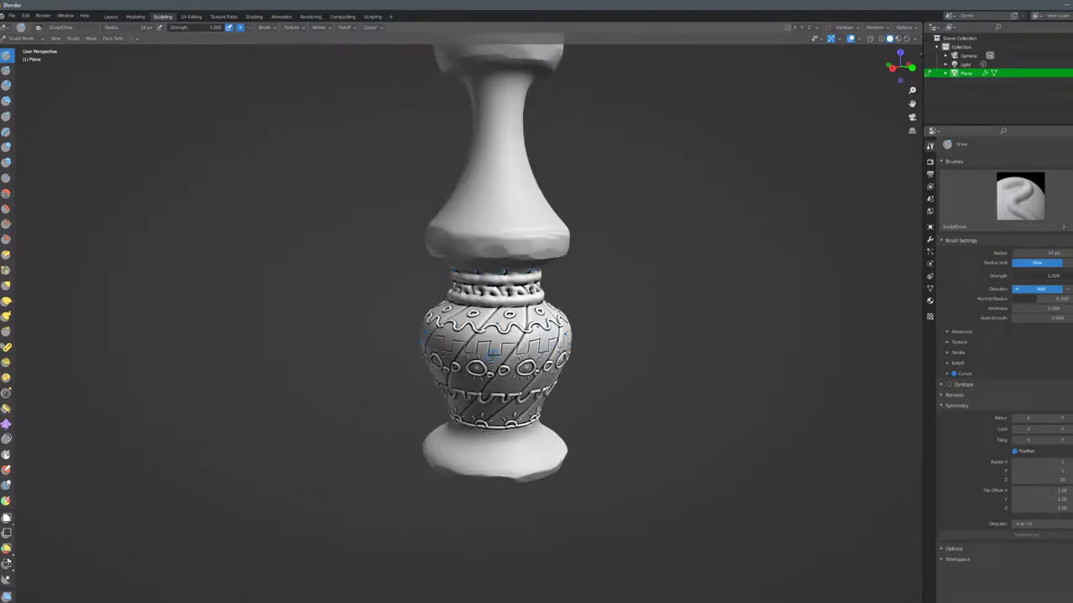
middle_click_drag(541, 270, 509, 297)
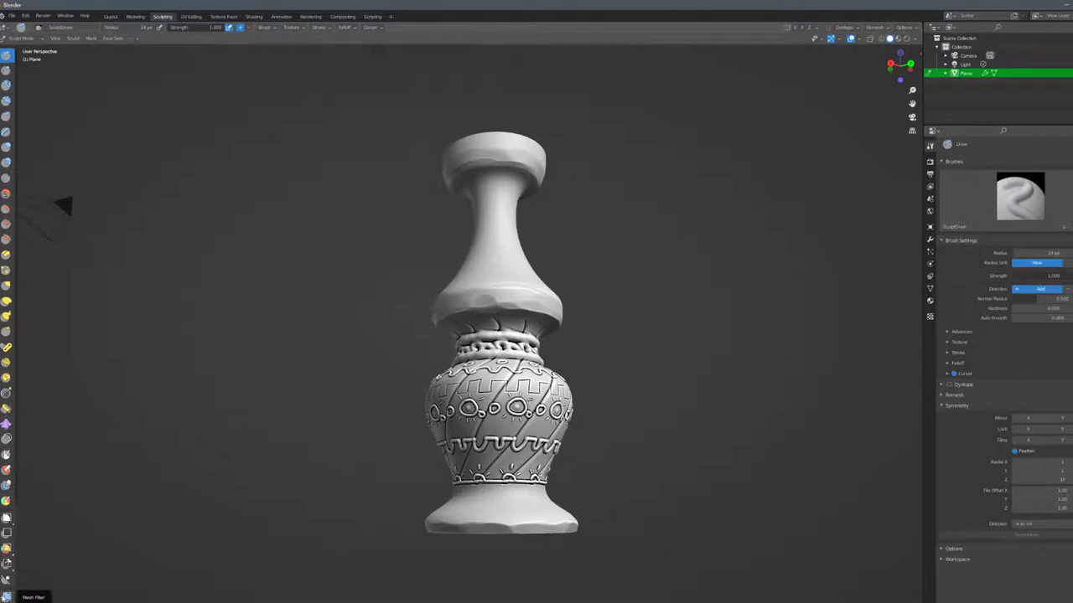
Activate the Box Mask tool and try to box-mask the vase's decorated belly.
scroll(7, 597, "down", 3)
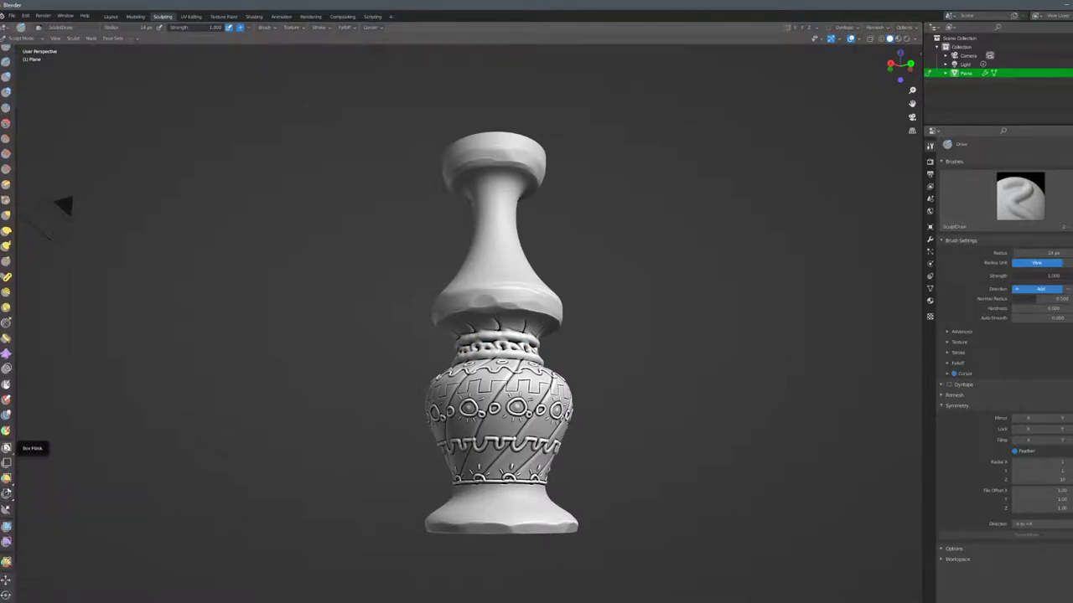
left_click(7, 449)
scroll(429, 404, "up", 4)
scroll(463, 355, "down", 2)
left_click_drag(429, 209, 642, 417)
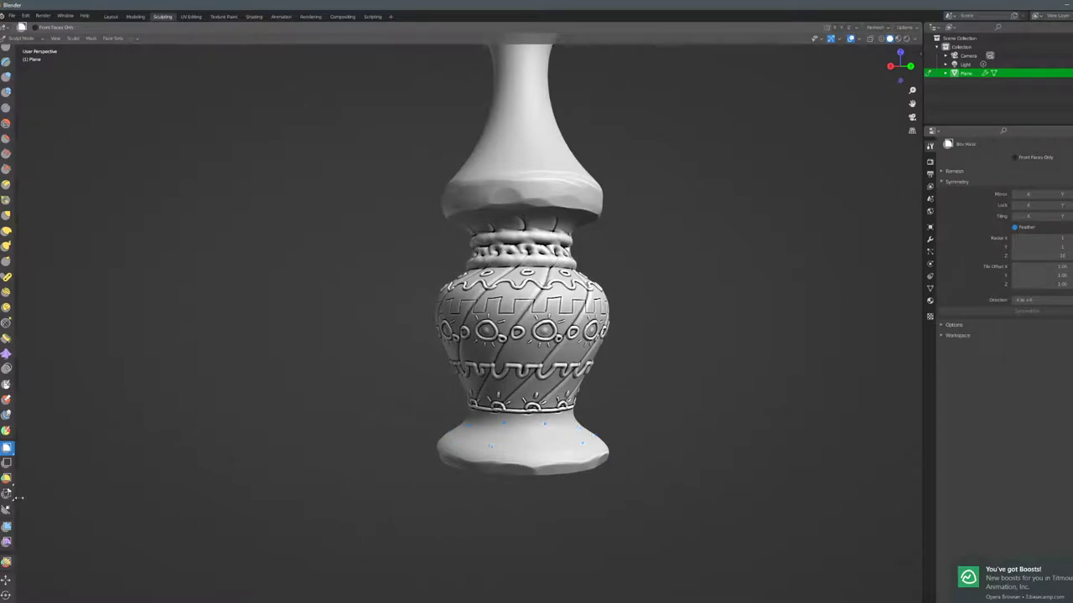
left_click(9, 450)
left_click_drag(8, 450, 42, 453)
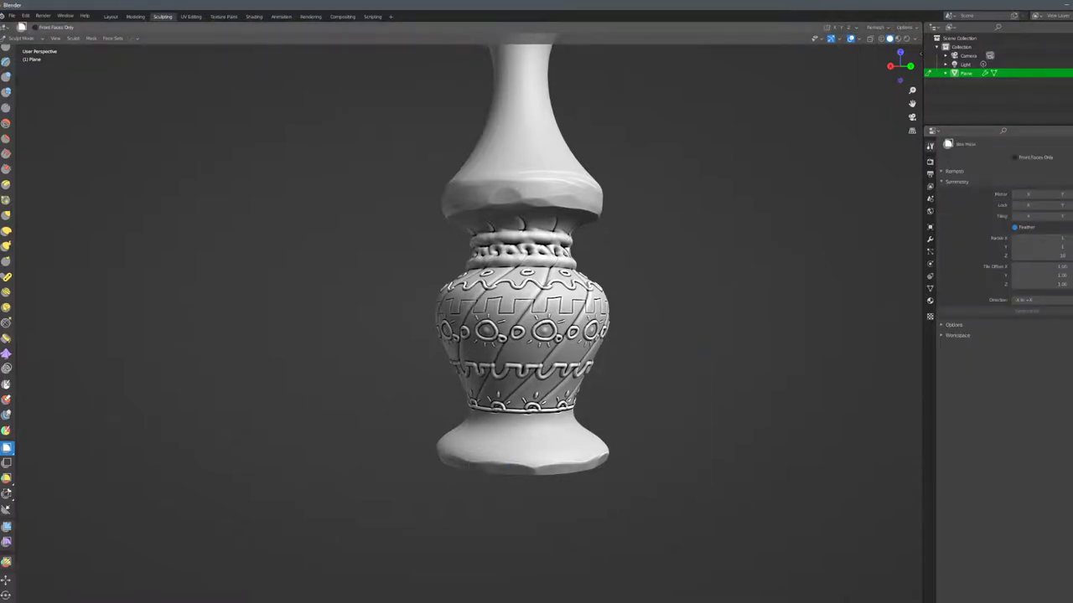
Align the view to front orthographic and try a box mask beside the vase's top rim.
middle_click_drag(637, 335, 519, 335)
key("KP_1")
scroll(523, 322, "down", 4)
left_click_drag(397, 134, 485, 186)
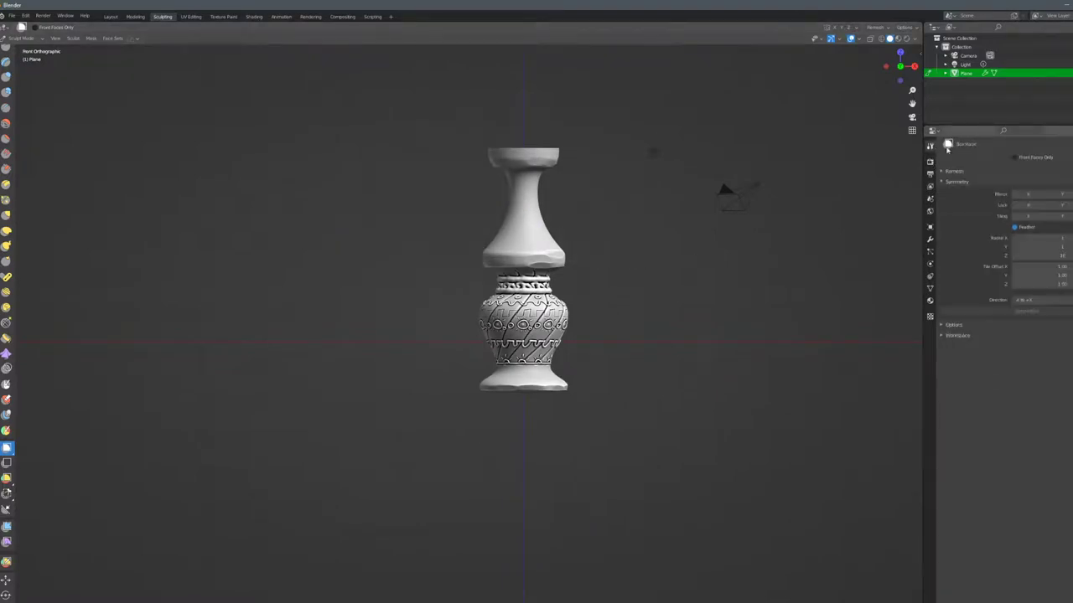
Set the Z radial symmetry count to 1 and try a box mask over the upper part of the vase.
left_click(1014, 227)
double_click(1059, 256)
left_click_drag(335, 135, 657, 316)
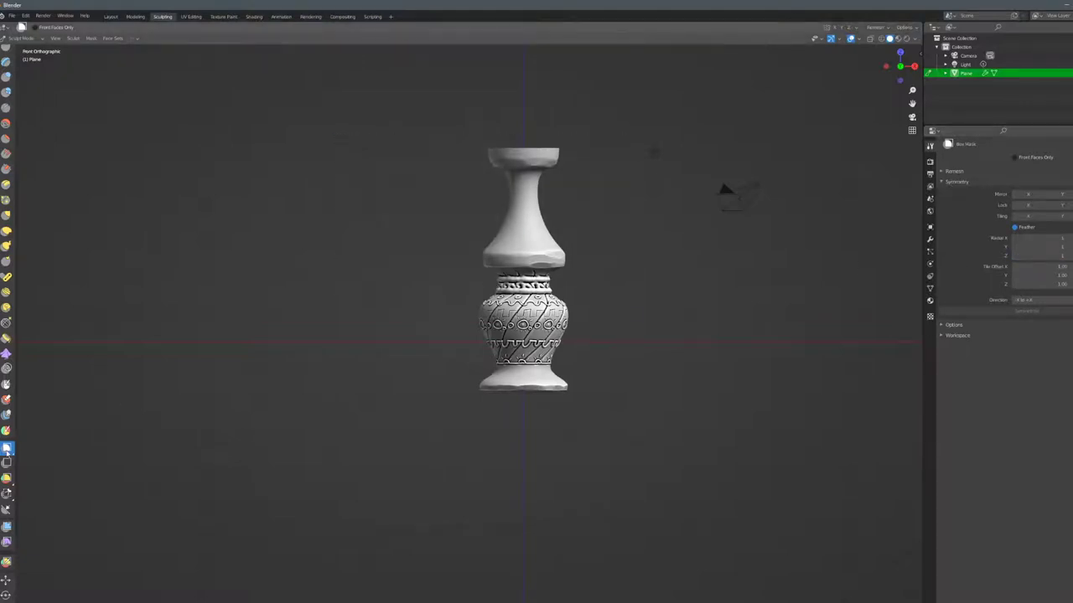
left_click_drag(7, 450, 38, 470)
mouse_move(485, 195)
left_mouse_down()
mouse_move(544, 248)
mouse_move(498, 242)
left_mouse_up()
left_click_drag(7, 449, 28, 447)
left_click(943, 171)
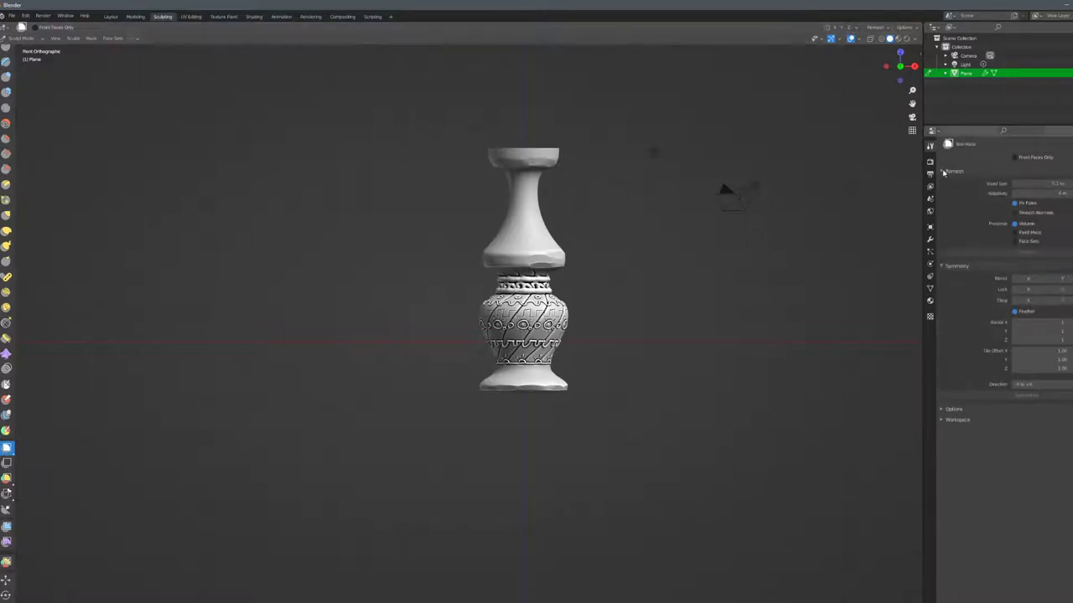
left_click(948, 409)
left_click(948, 410)
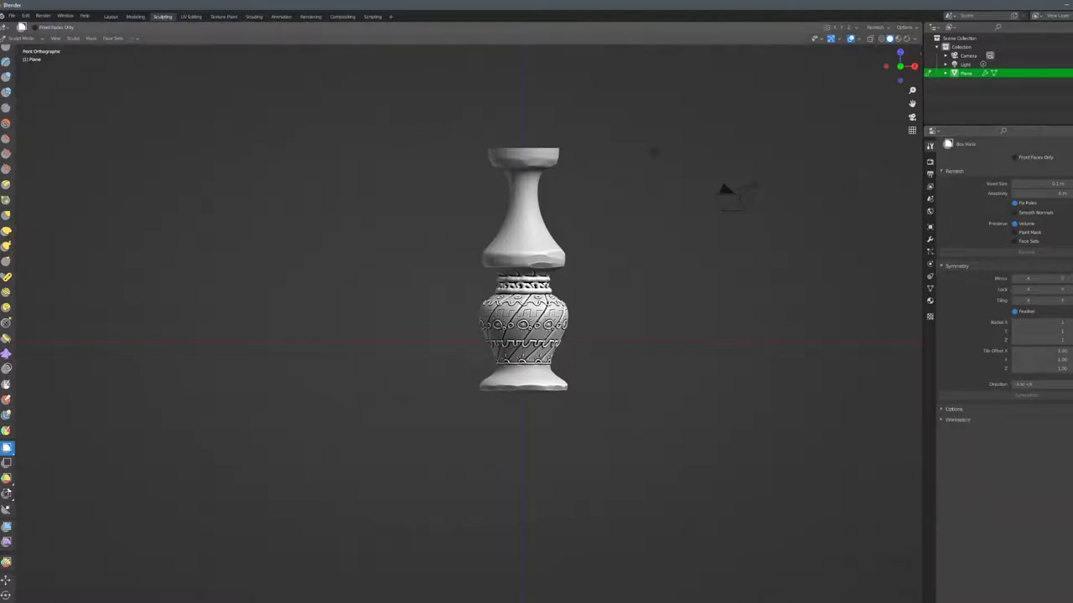
Invert the mask so the whole vase is masked, and clear the mask again.
scroll(460, 320, "up", 4)
scroll(7, 56, "up", 4)
left_click(6, 55)
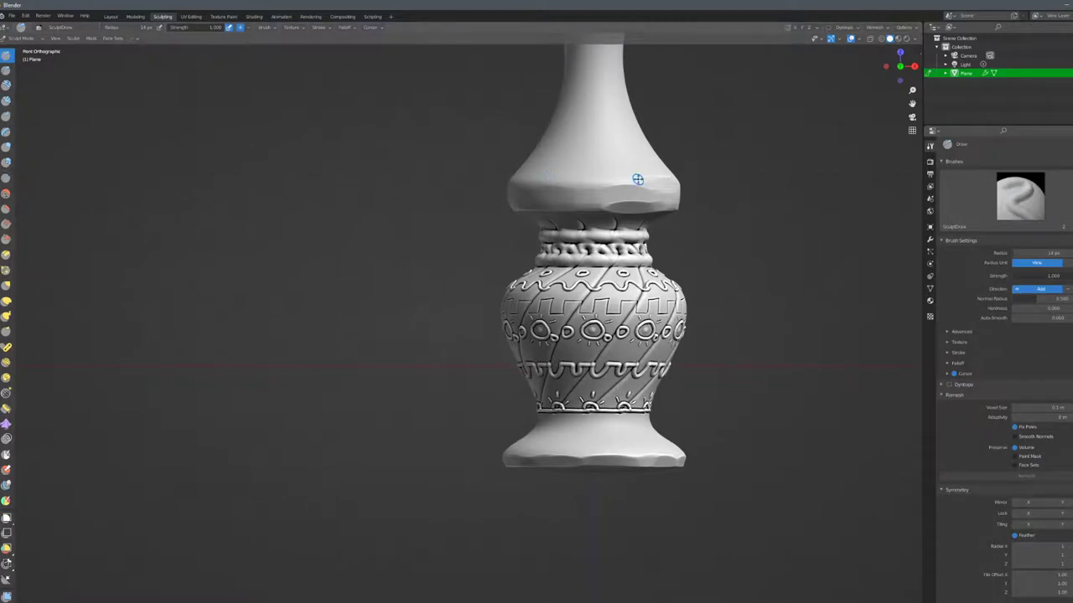
left_click(6, 72)
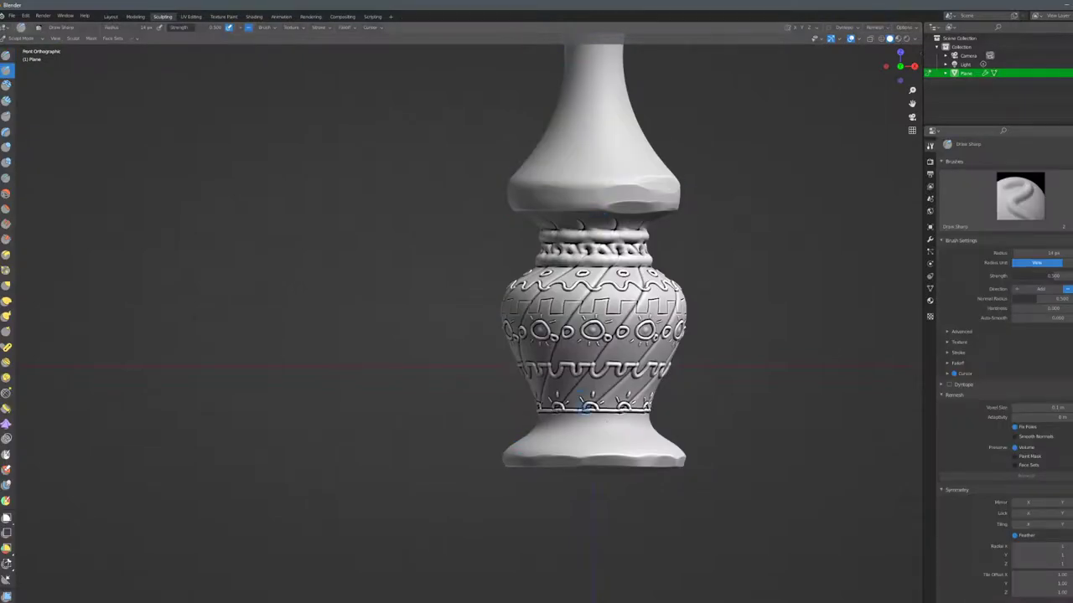
key("ctrl+i")
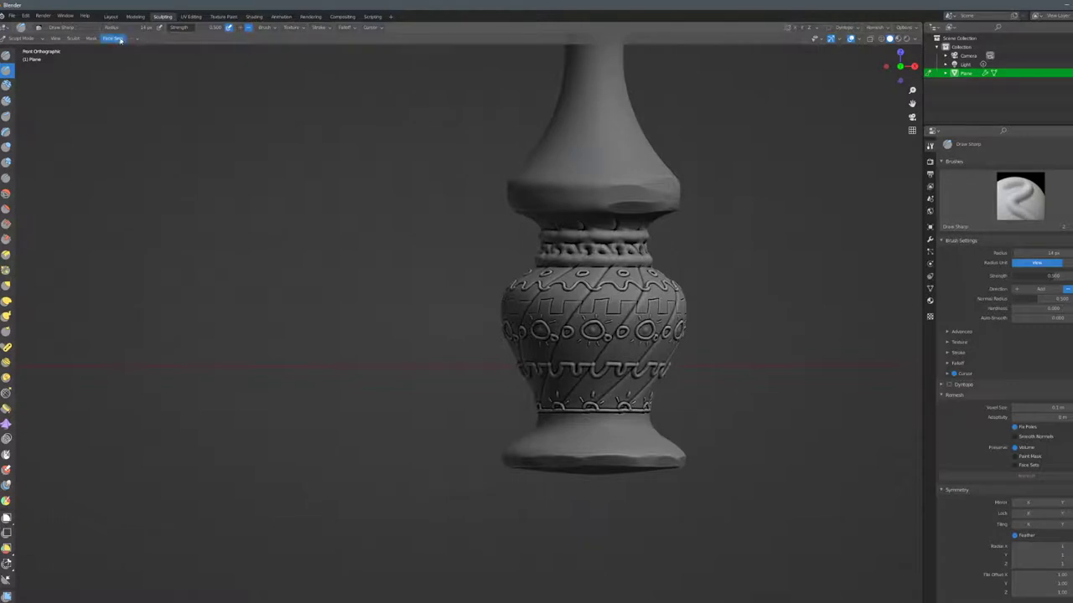
left_click(92, 39)
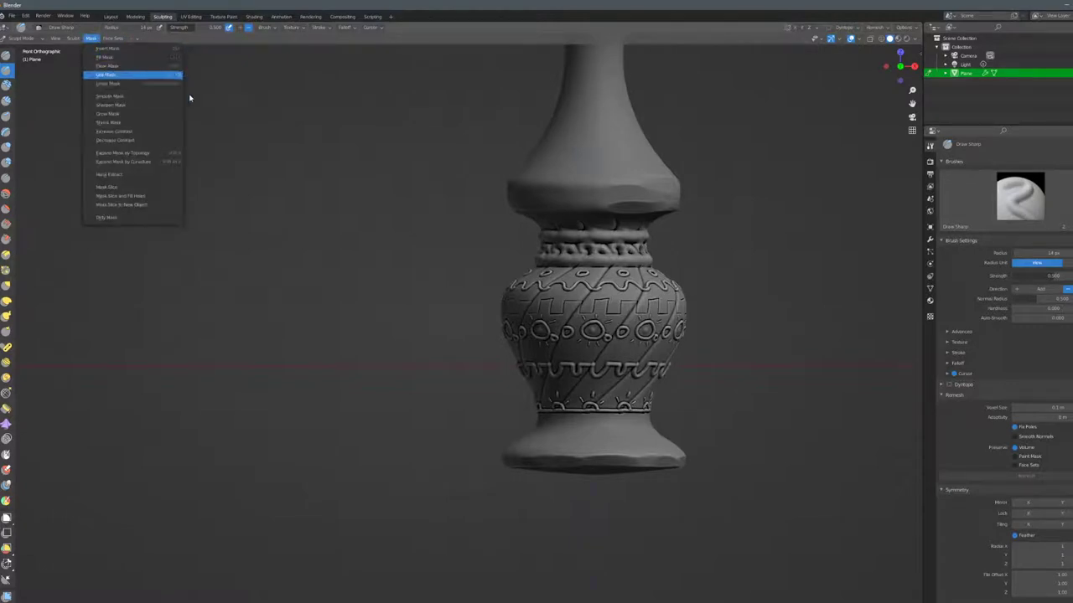
left_click(150, 71)
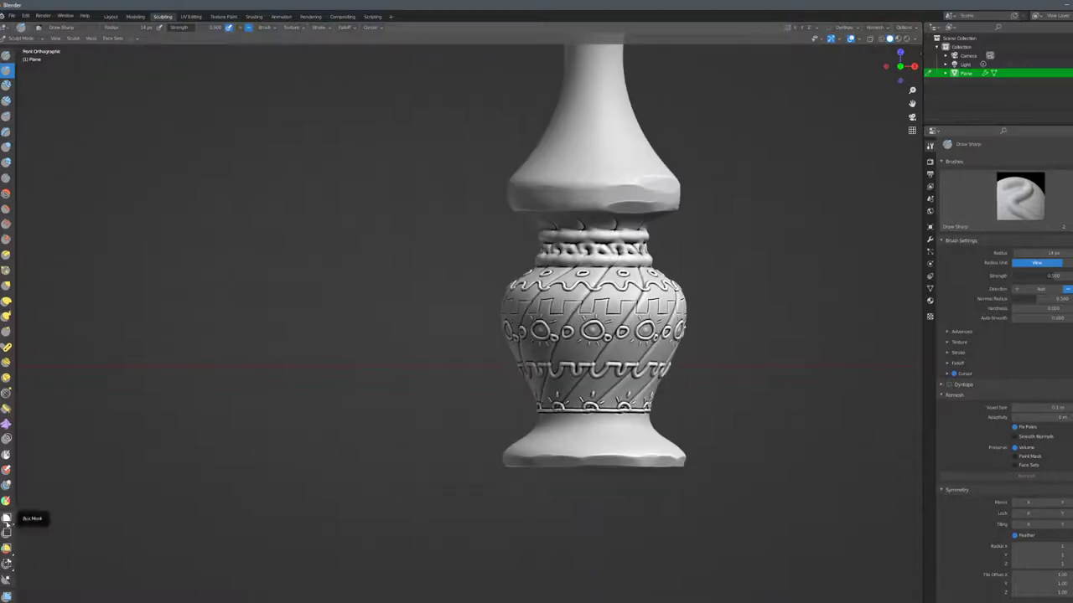
Box-mask the patterned belly, a band above the wide bulge, the top rim and the lower edge of the base.
scroll(484, 356, "up", 3)
scroll(485, 356, "down", 4)
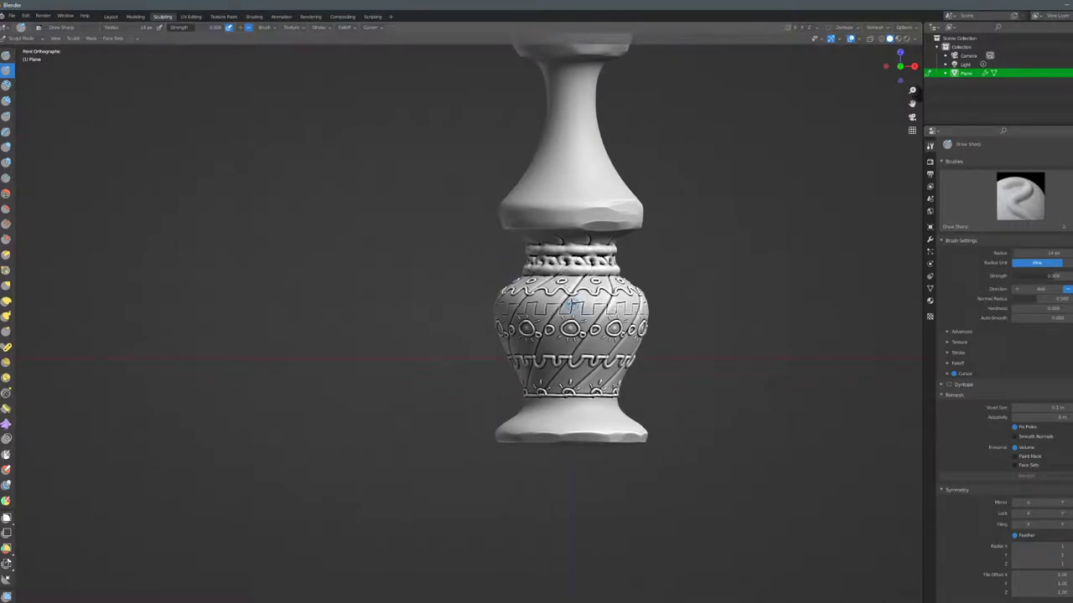
left_click(6, 534)
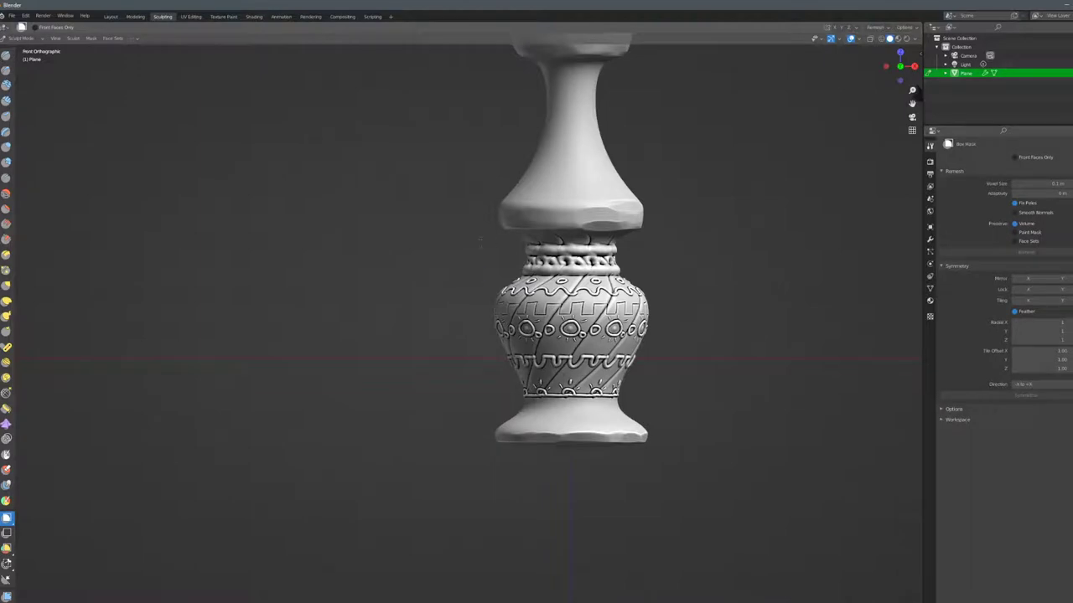
left_click_drag(479, 241, 694, 399)
scroll(676, 231, "up", 1)
scroll(675, 231, "down", 1)
left_click_drag(500, 144, 701, 173)
scroll(646, 121, "down", 3)
scroll(646, 121, "up", 1)
left_click_drag(467, 88, 636, 141)
left_click_drag(436, 394, 682, 429)
scroll(634, 380, "up", 1)
scroll(634, 380, "up", 2)
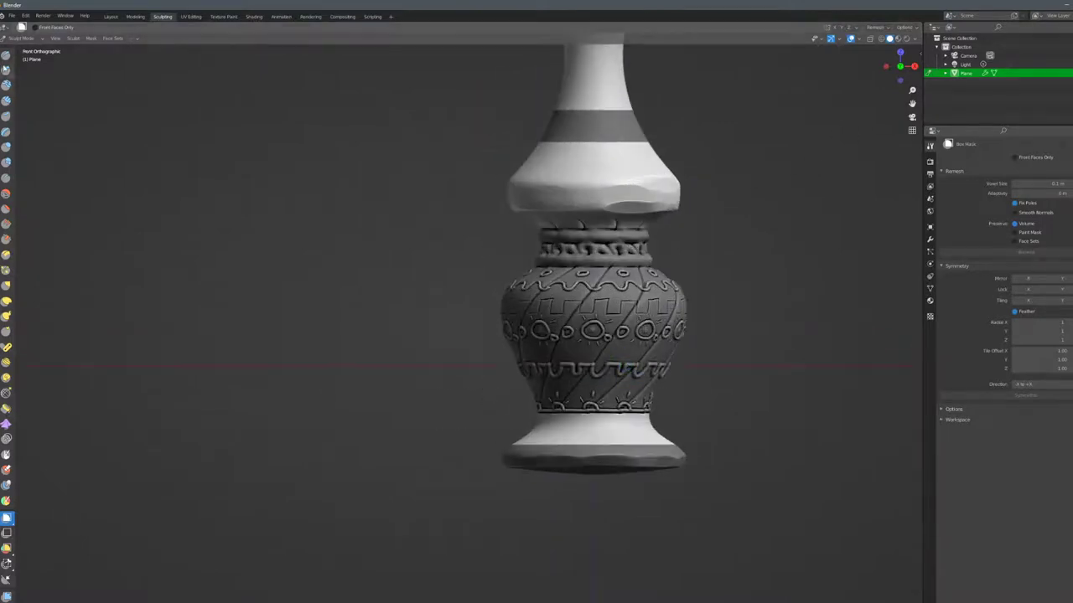
Raise the Z radial symmetry count and sculpt diagonal swirl ridges around the wide bulge with an enlarged Draw brush.
key("x")
left_click_drag(595, 138, 591, 201)
key("ctrl+z")
scroll(1044, 524, "down", 2)
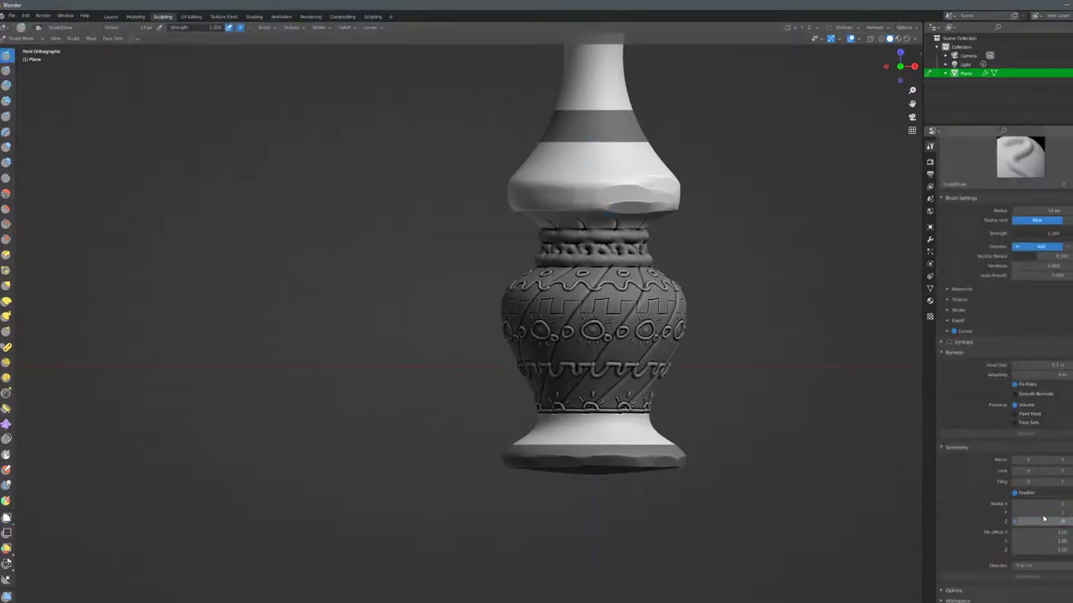
key("f")
left_click(609, 158)
mouse_move(606, 142)
left_mouse_down()
mouse_move(587, 190)
mouse_move(591, 211)
left_mouse_up()
key("ctrl+z")
left_click_drag(626, 145, 549, 202)
scroll(622, 182, "down", 2)
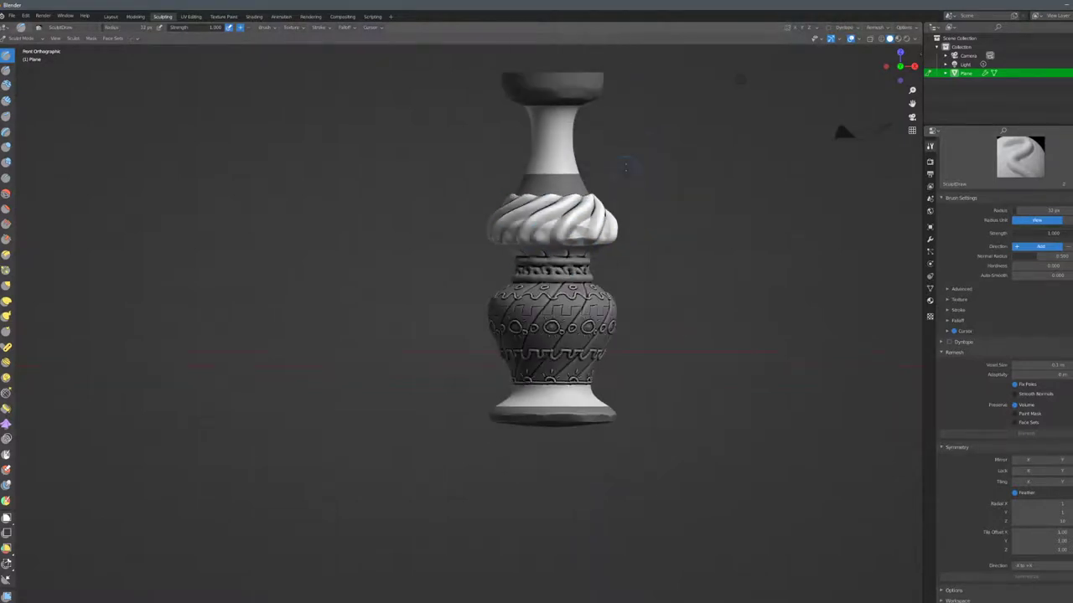
Resize the Draw brush to 18 px and sculpt diagonal ridges around the unmasked neck.
middle_click_drag(537, 170, 544, 204, "shift")
left_click_drag(573, 195, 578, 166)
key("ctrl+z")
mouse_move(549, 200)
left_mouse_down()
mouse_move(573, 146)
mouse_move(555, 200)
left_mouse_up()
key("ctrl+z")
key("ctrl+z")
key("f")
left_click(558, 155)
mouse_move(568, 143)
left_mouse_down()
mouse_move(558, 176)
mouse_move(531, 199)
left_mouse_up()
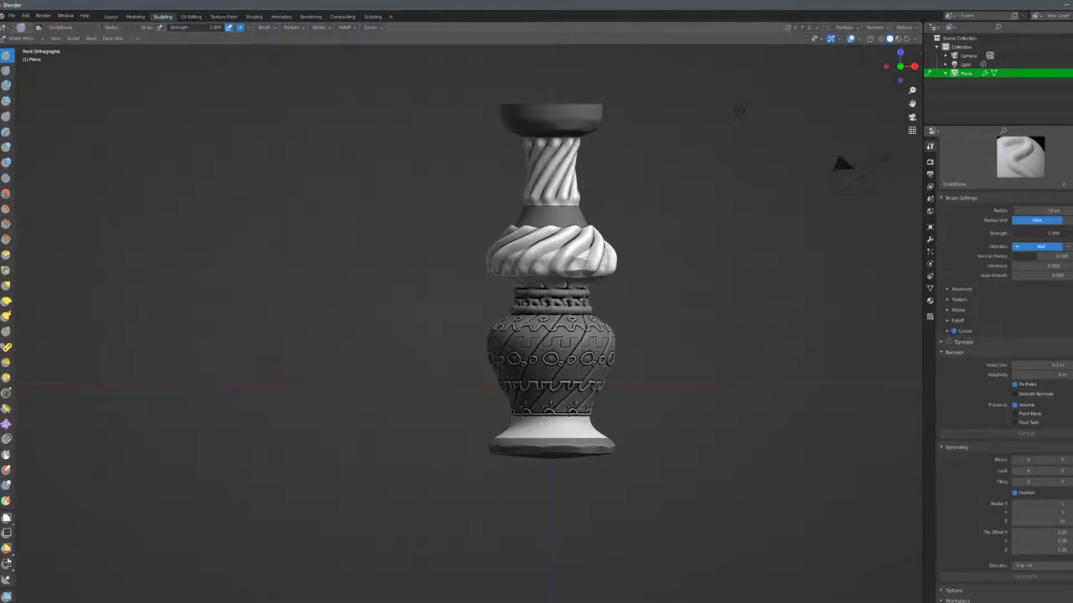
Sculpt lengthwise ridges around the unmasked flare of the vase's base.
scroll(626, 269, "up", 2)
scroll(582, 431, "down", 2)
scroll(587, 437, "up", 1)
mouse_move(593, 438)
left_mouse_down()
mouse_move(601, 462)
mouse_move(582, 471)
left_mouse_up()
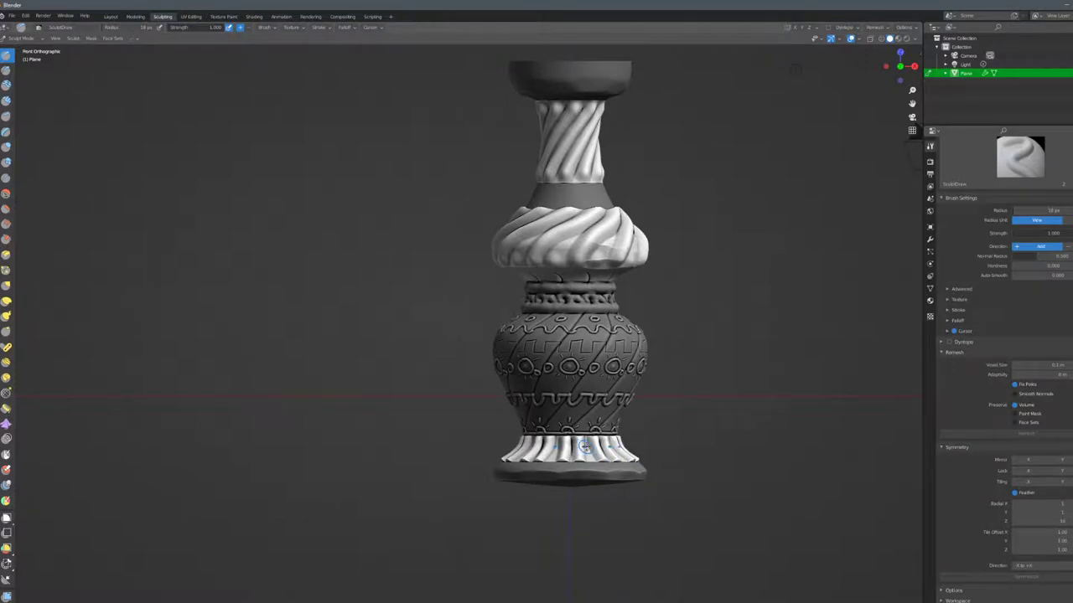
Try extra diagonal strokes over the neck ridges and undo them.
scroll(590, 447, "up", 4)
scroll(590, 447, "down", 5)
middle_click_drag(613, 206, 577, 287, "shift")
scroll(577, 287, "up", 3)
middle_click_drag(562, 345, 546, 303, "shift")
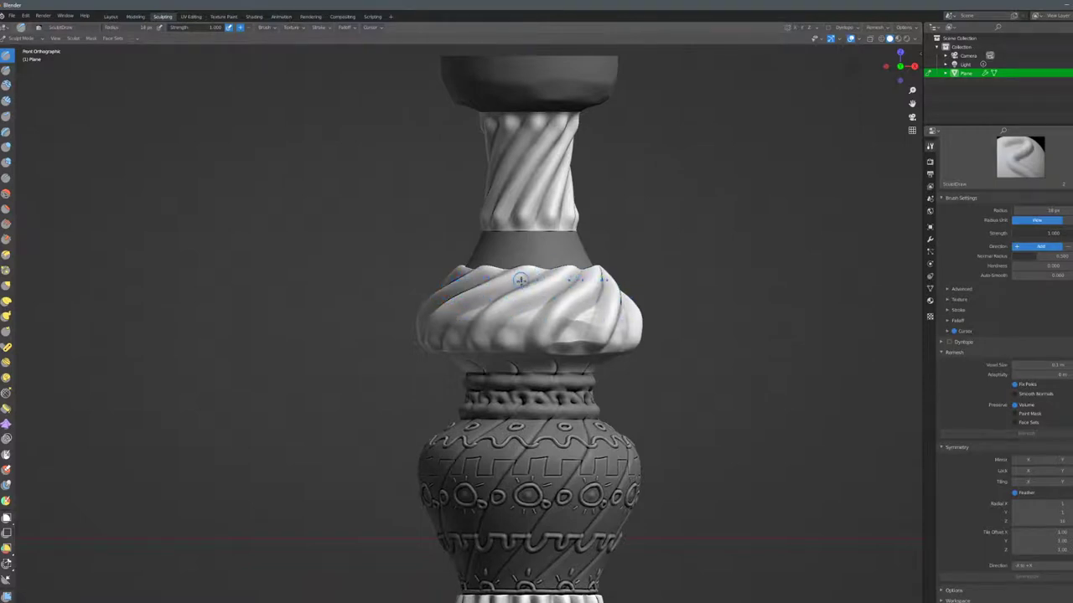
scroll(523, 283, "up", 3)
left_click_drag(584, 136, 545, 227)
key("ctrl+z")
left_click_drag(594, 112, 563, 199)
key("ctrl+z")
scroll(568, 230, "up", 4)
scroll(568, 251, "down", 4)
Sculpt thick radial ridges on the underside of the wide bulge with the Draw brush at 43 px.
middle_click_drag(568, 319, 539, 207, "shift")
scroll(529, 303, "up", 1)
scroll(529, 301, "down", 1)
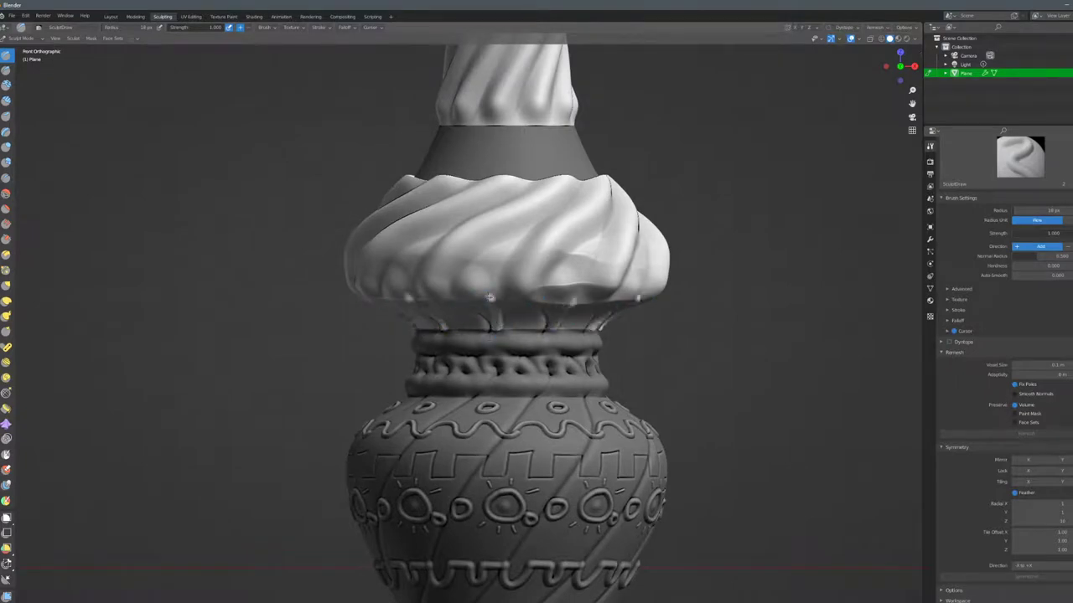
middle_click_drag(489, 294, 503, 335)
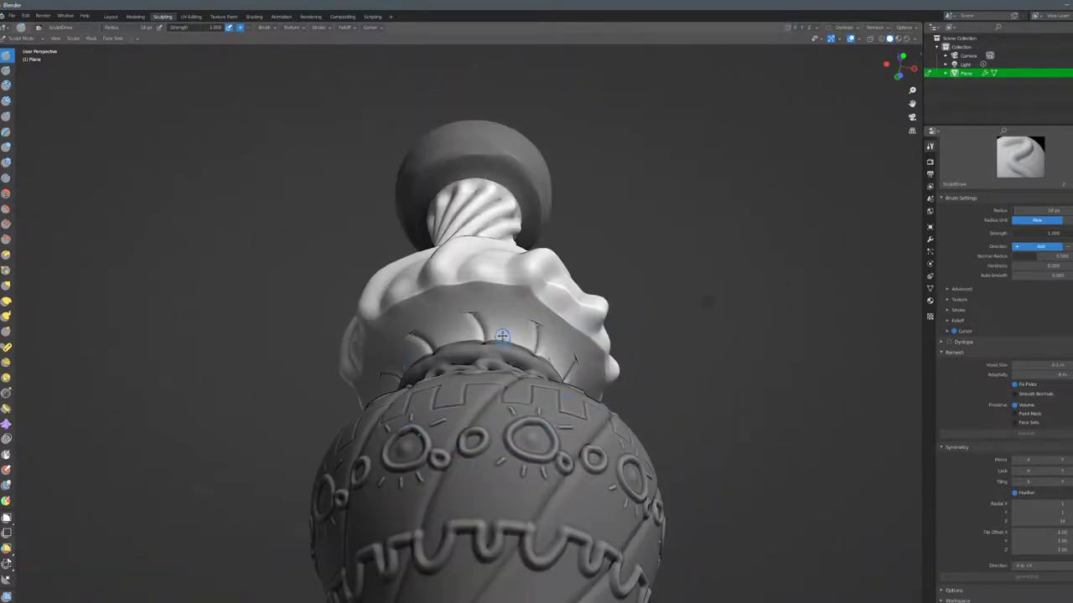
left_click_drag(510, 345, 514, 294)
key("ctrl+z")
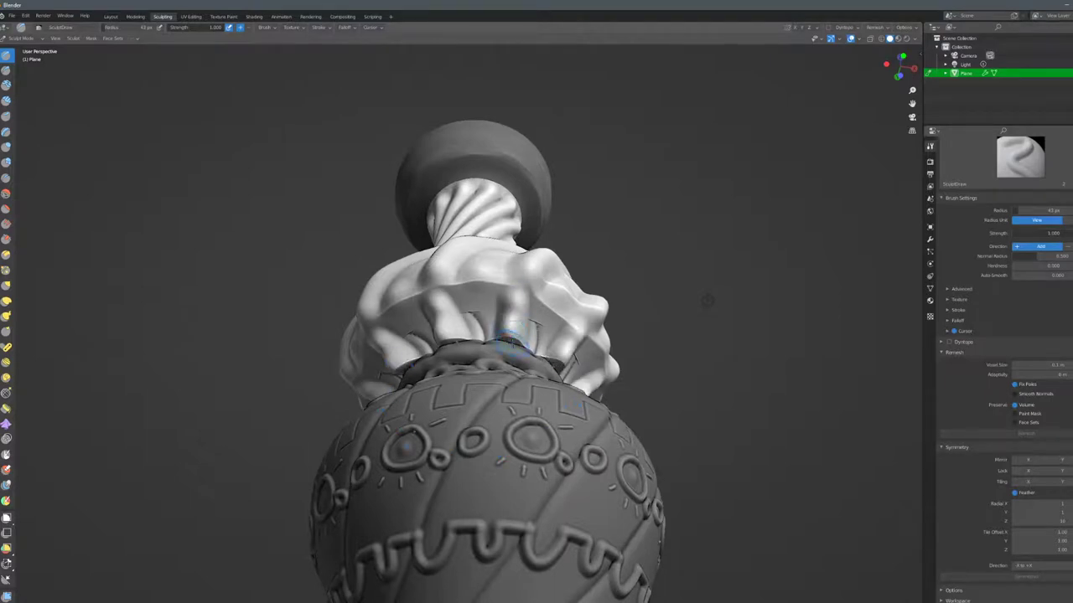
Try horizontal strokes around the top rim and undo them.
scroll(507, 340, "down", 4)
middle_click_drag(508, 339, 312, 117)
middle_click_drag(482, 141, 549, 258, "shift")
middle_click_drag(549, 258, 519, 259)
left_click_drag(449, 237, 541, 245)
middle_click_drag(541, 245, 826, 210)
key("ctrl+z")
left_click_drag(495, 252, 560, 252)
scroll(560, 252, "up", 1)
key("ctrl+z")
Clear the mask and sculpt a raised square-wave band around the lower part of the top rim with a smaller brush.
left_click(549, 215)
key("f")
left_click(555, 219)
key("f")
left_click(560, 223)
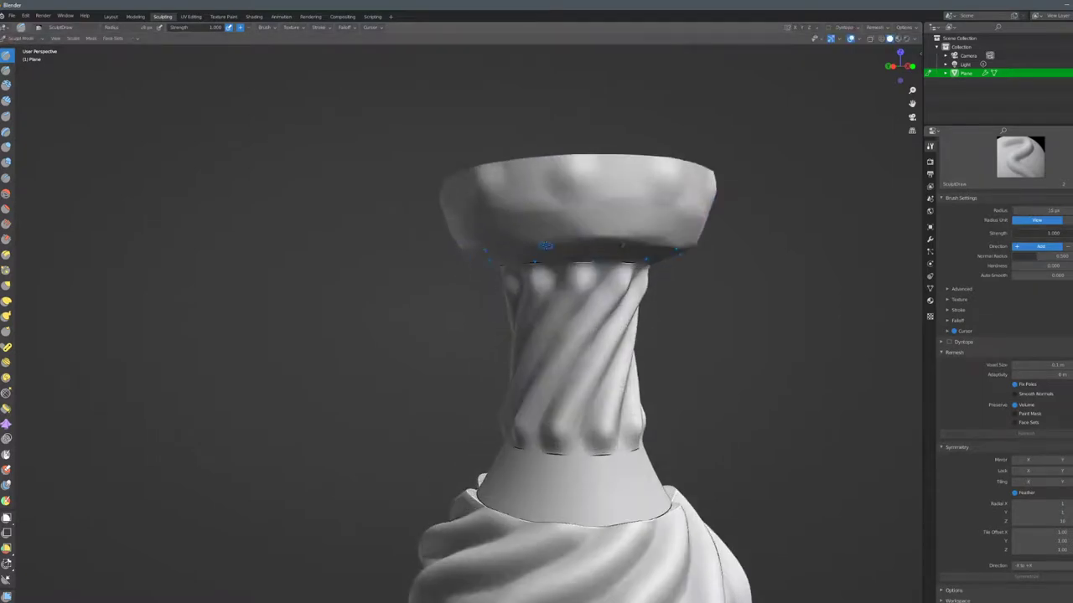
mouse_move(562, 231)
left_mouse_down()
mouse_move(585, 221)
mouse_move(642, 235)
left_mouse_up()
Set the Draw brush radius to 15 px and sculpt repeating smiley faces around the top rim.
key("f")
left_click(623, 179)
left_click(576, 171)
key("ctrl+z")
left_click(558, 169)
left_click(583, 169)
left_click_drag(562, 182, 583, 183)
Sculpt a continuous raised line around the outer edge of the base.
scroll(624, 216, "down", 8)
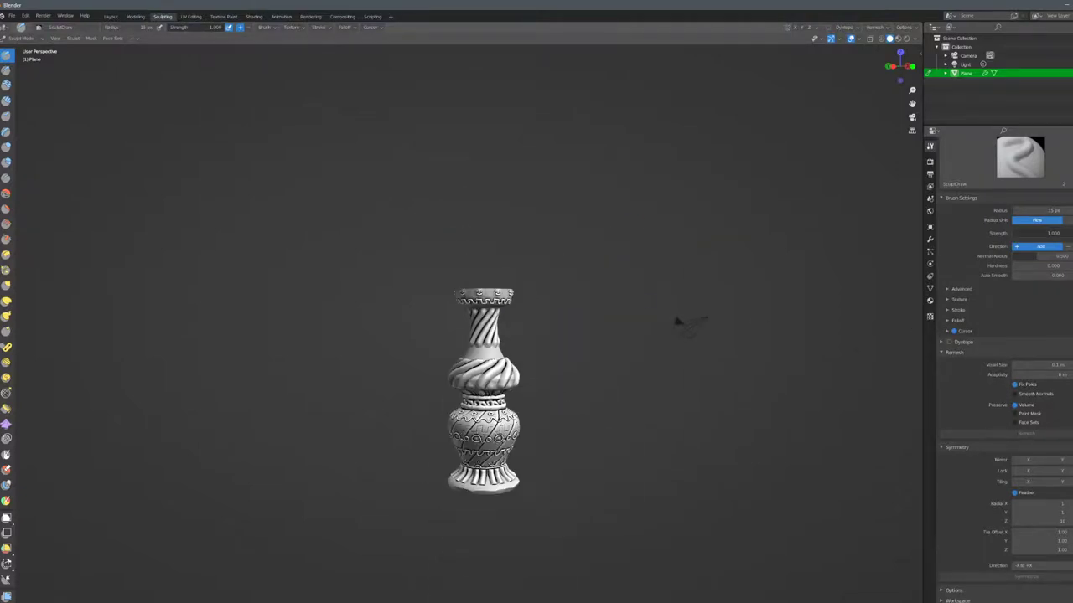
scroll(623, 216, "up", 3)
middle_click_drag(589, 388, 595, 287, "shift")
scroll(594, 287, "up", 3)
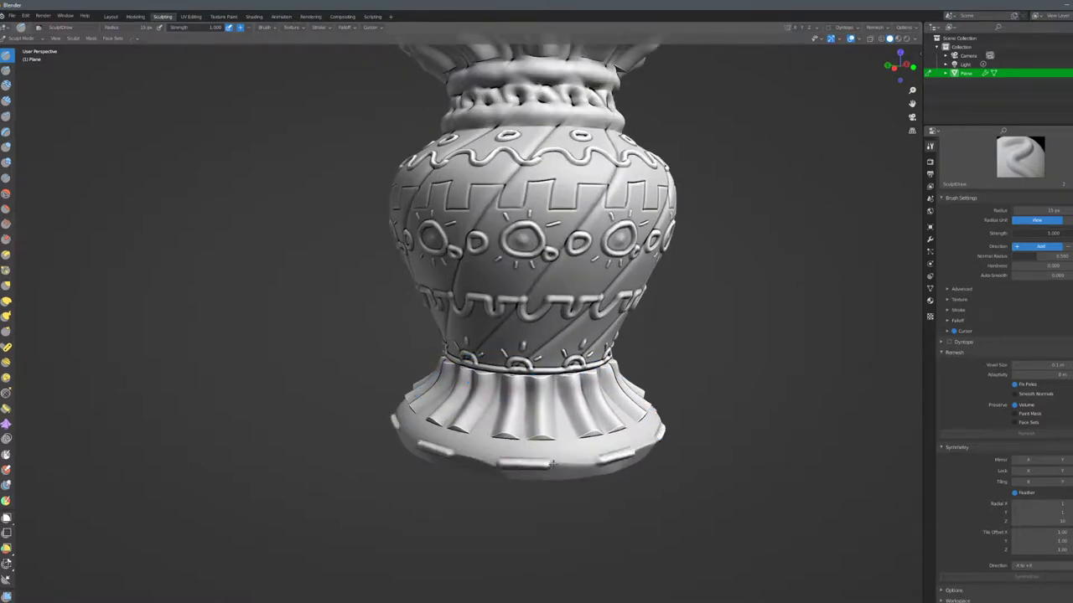
left_click_drag(552, 463, 614, 458)
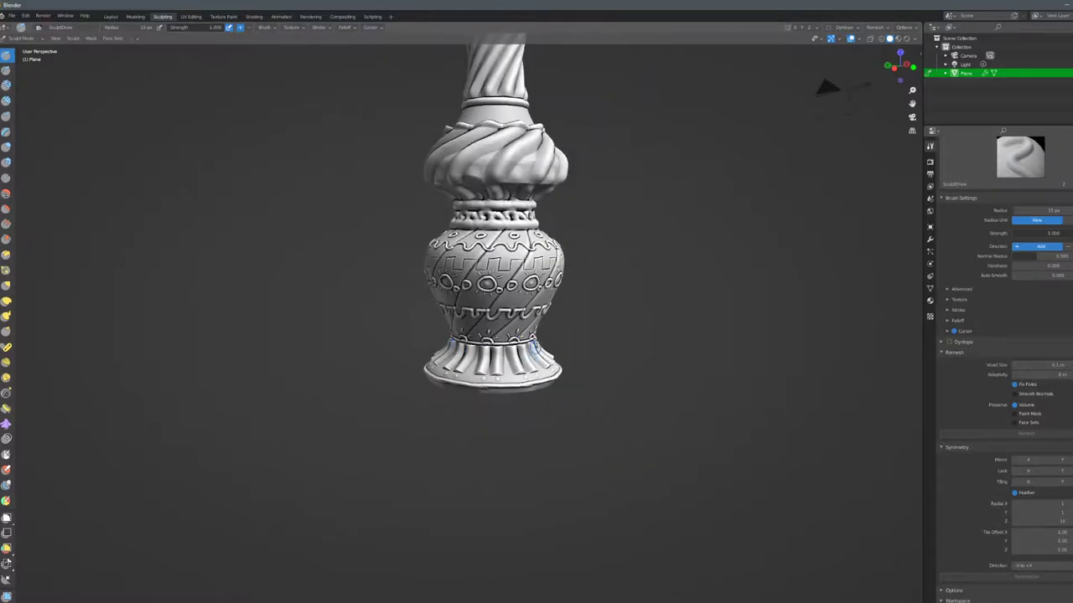
Add small raised dots around the smooth cone between the neck and the swirled bulge.
middle_click_drag(534, 346, 527, 378, "shift")
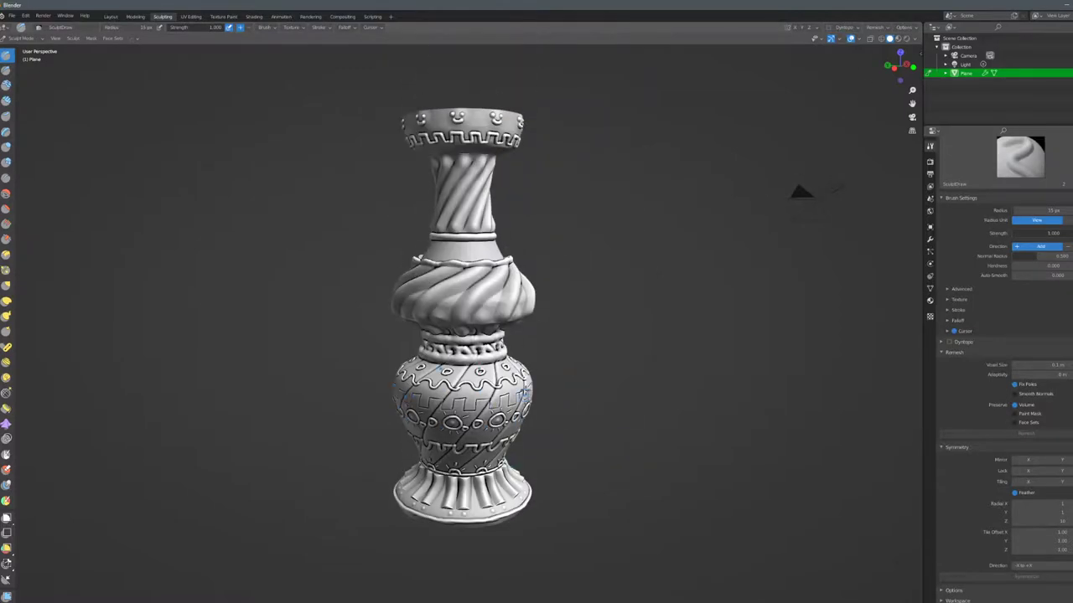
middle_click_drag(470, 313, 479, 333)
scroll(479, 333, "up", 4)
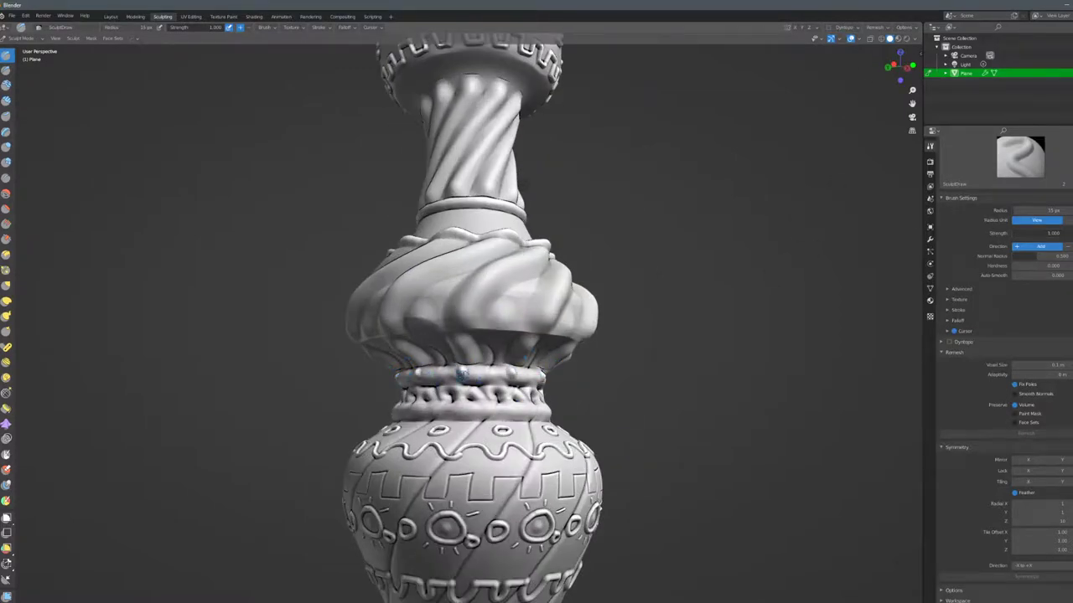
scroll(506, 410, "down", 3)
middle_click_drag(506, 411, 514, 380)
scroll(545, 328, "up", 3)
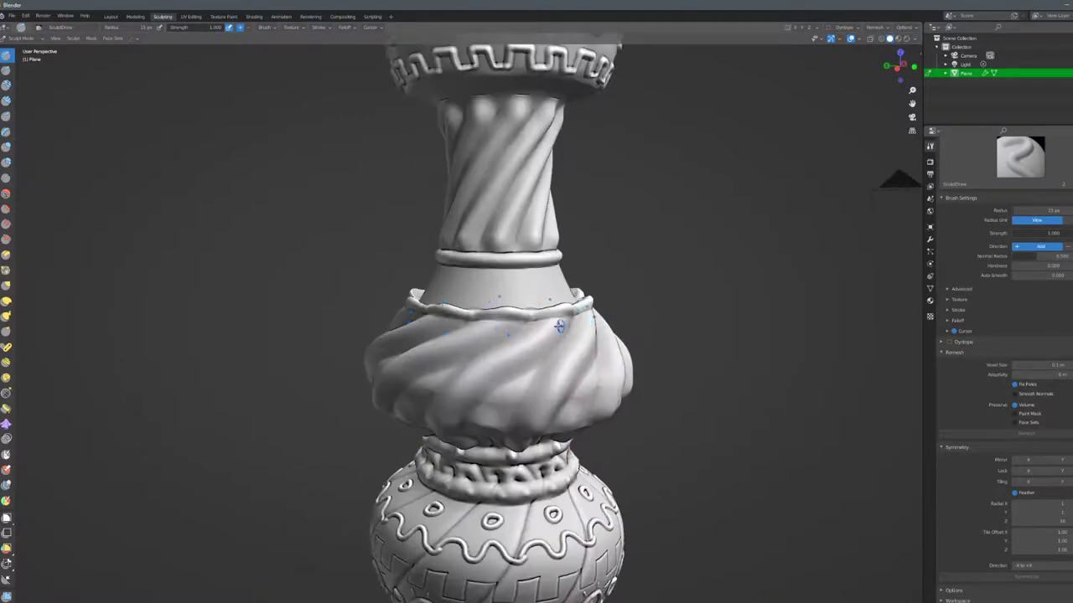
scroll(474, 293, "down", 1)
scroll(573, 354, "down", 3)
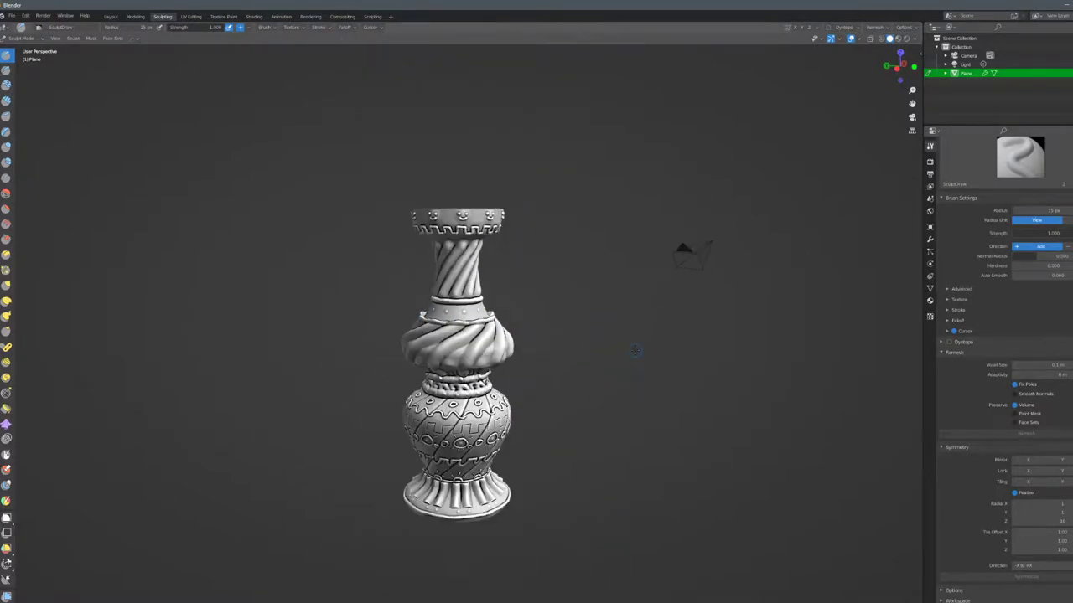
Switch to the Layout workspace and examine the ornamented vase from several sides.
middle_click_drag(683, 249, 886, 251)
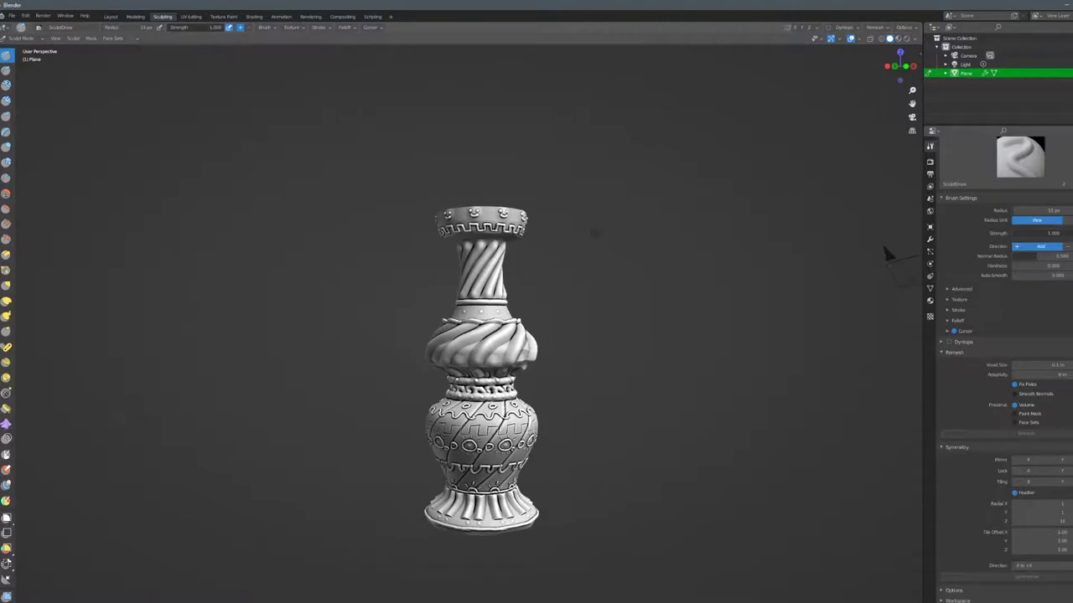
left_click(110, 17)
scroll(446, 208, "up", 5)
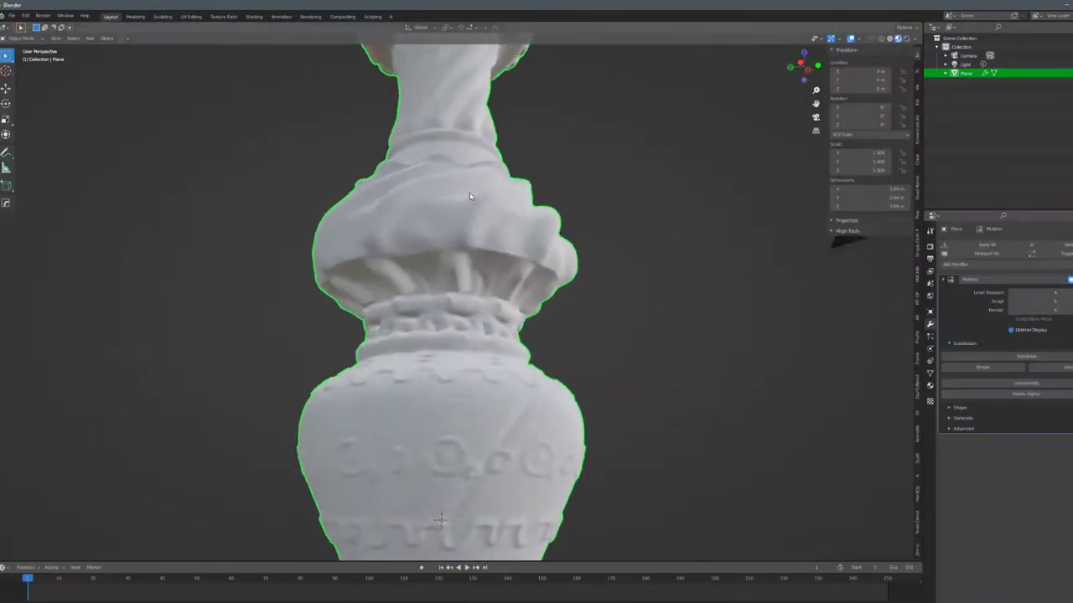
scroll(409, 208, "down", 6)
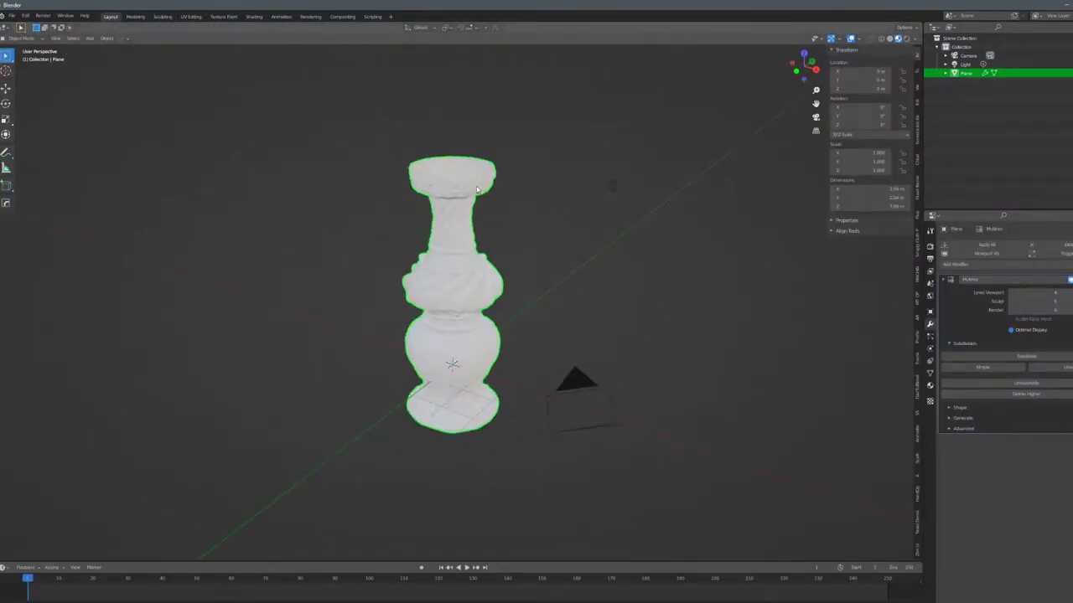
middle_click_drag(477, 190, 537, 180)
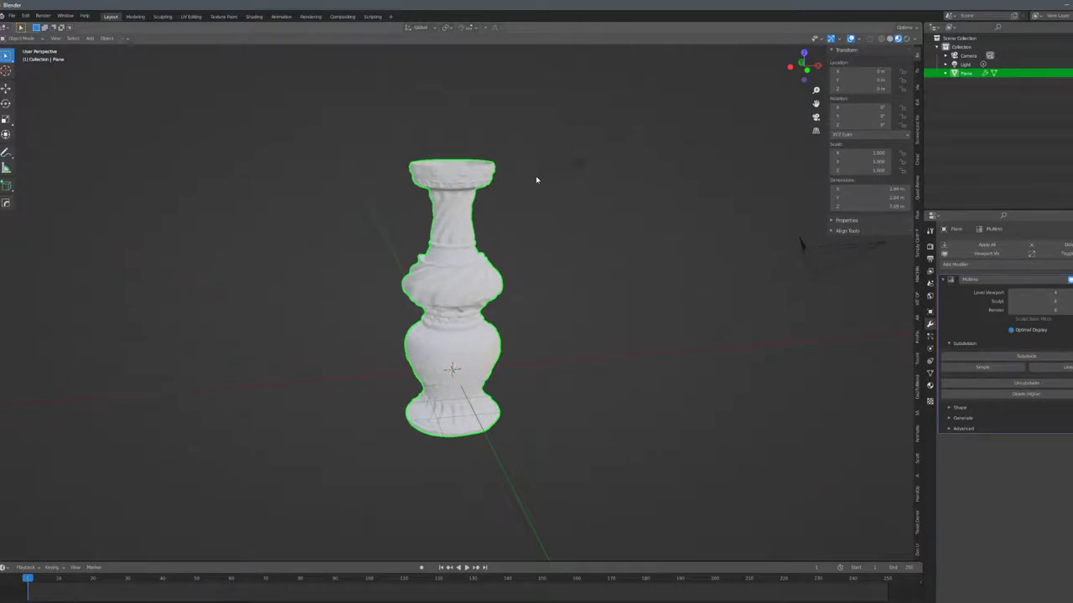
Enter Edit Mode on the vase and split the 3D viewport into two side-by-side areas.
key("Tab")
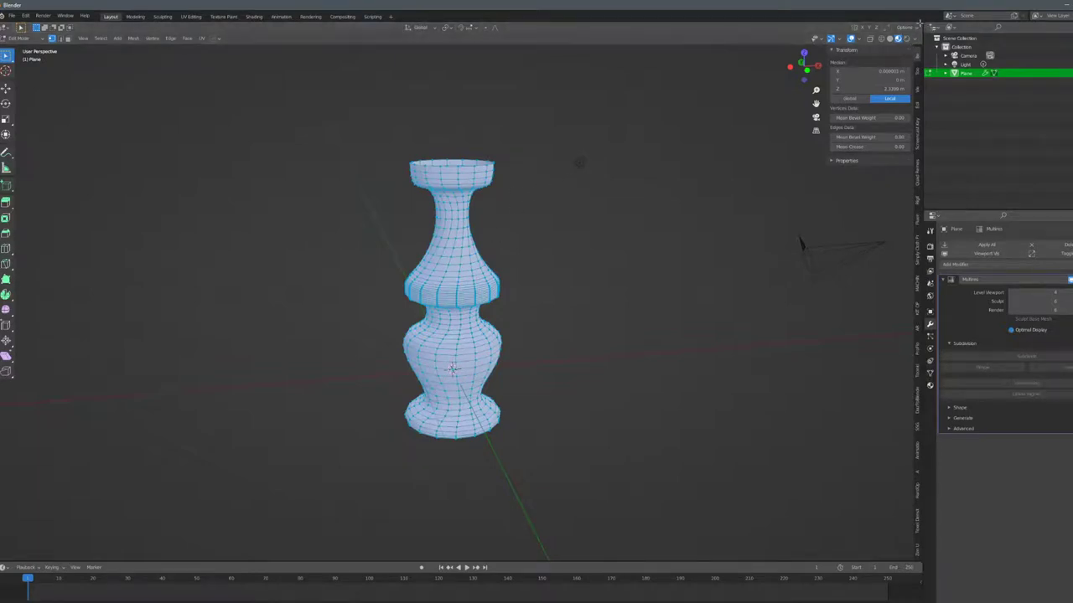
left_click_drag(918, 25, 682, 37)
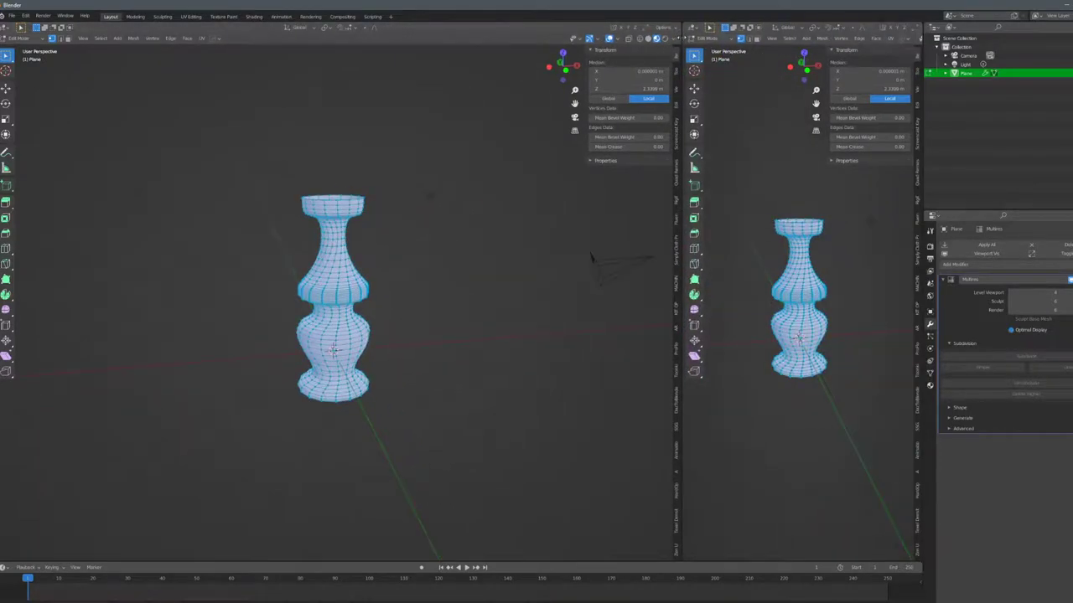
left_click(693, 28)
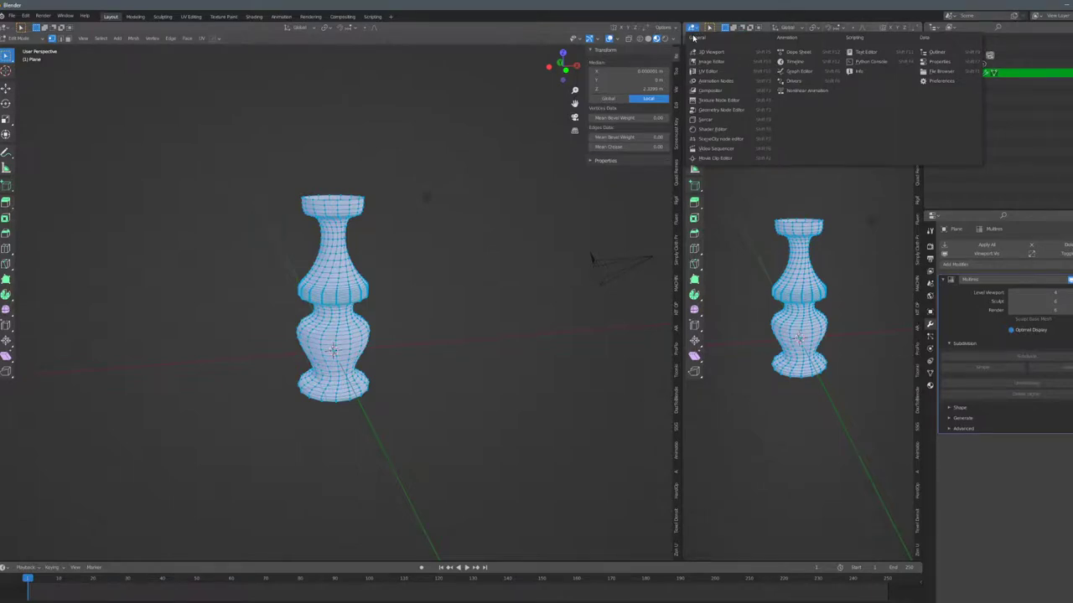
Deselect the mesh and select the edge loop around the vase's bottom opening.
left_click(429, 343)
scroll(434, 344, "up", 3)
middle_click_drag(439, 344, 424, 286)
scroll(424, 285, "up", 2)
left_click(463, 290, "alt")
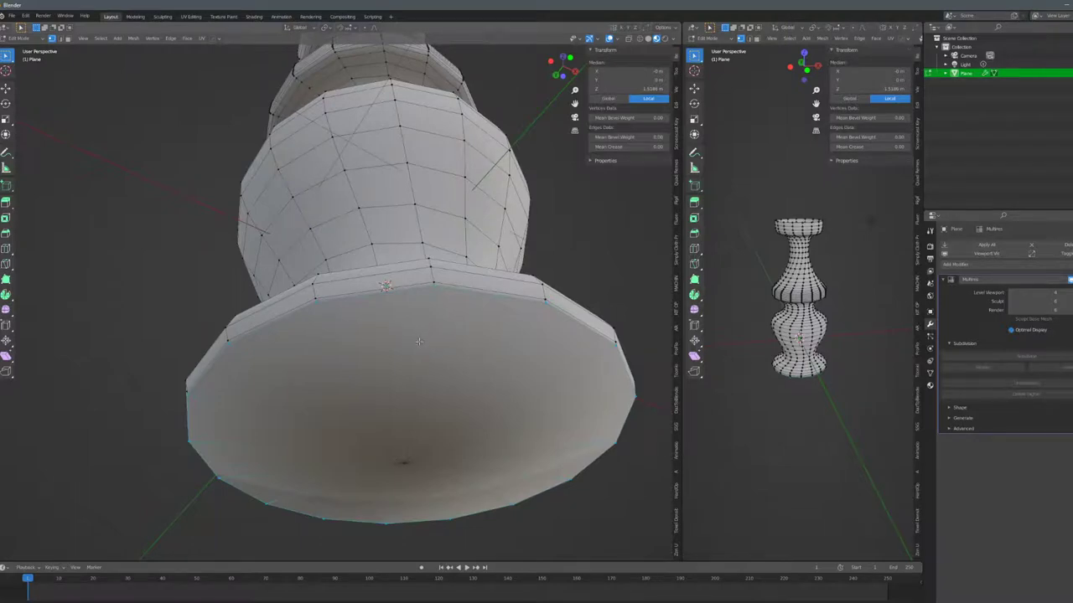
Mark the selected edge loop around the vase's bottom opening as a seam.
middle_click_drag(417, 342, 375, 260)
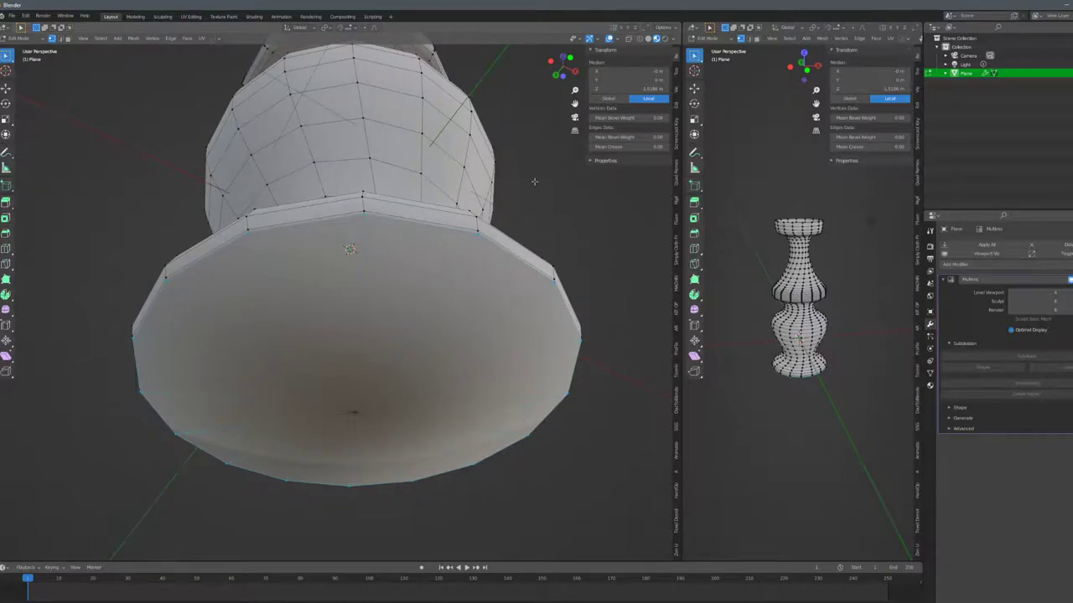
key("F3")
type("mar")
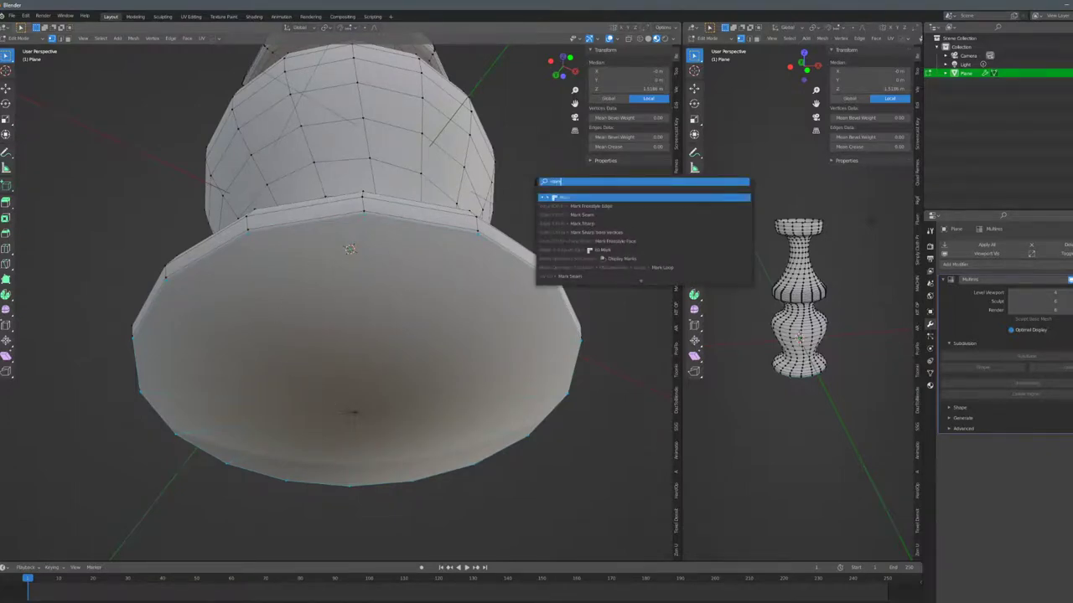
type("k vert")
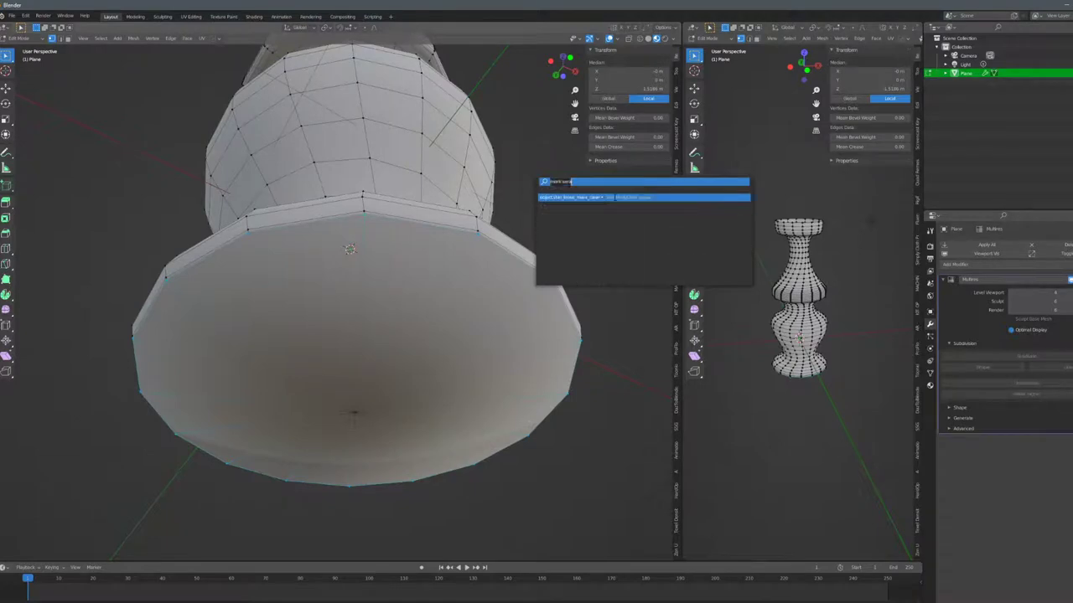
key("BackSpace")
key("BackSpace")
type("am")
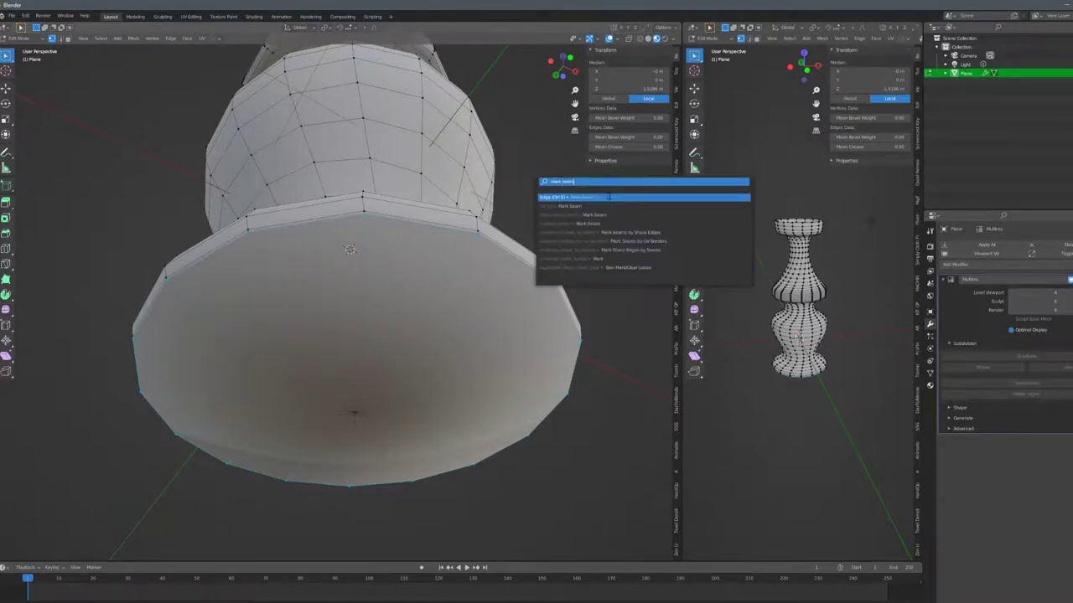
left_click(608, 198)
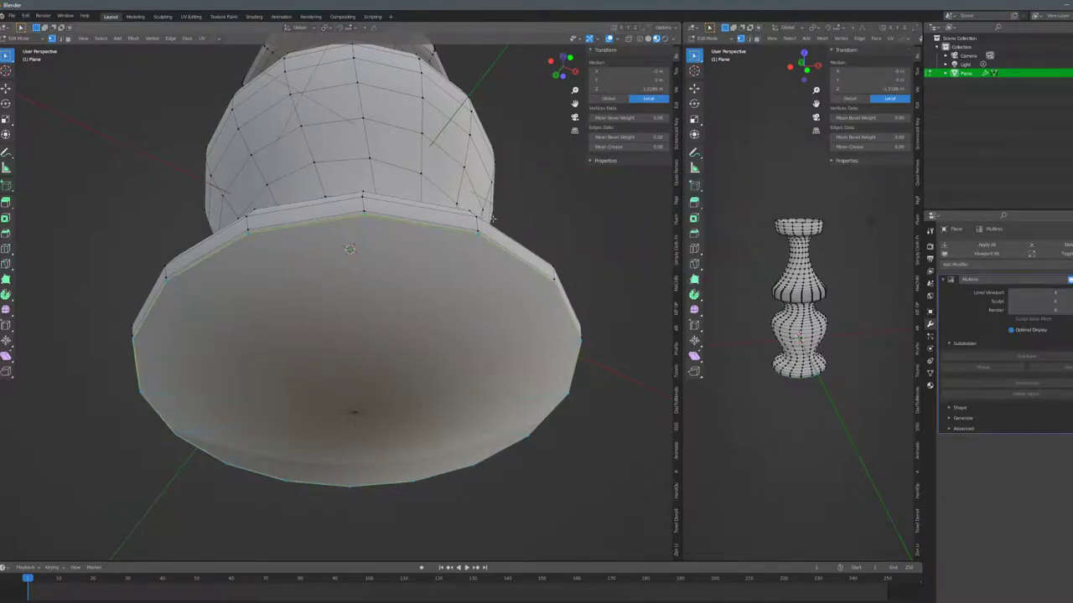
Select the edge loop under the vase's top rim, mark it as a seam and deselect it.
middle_click_drag(493, 219, 497, 253)
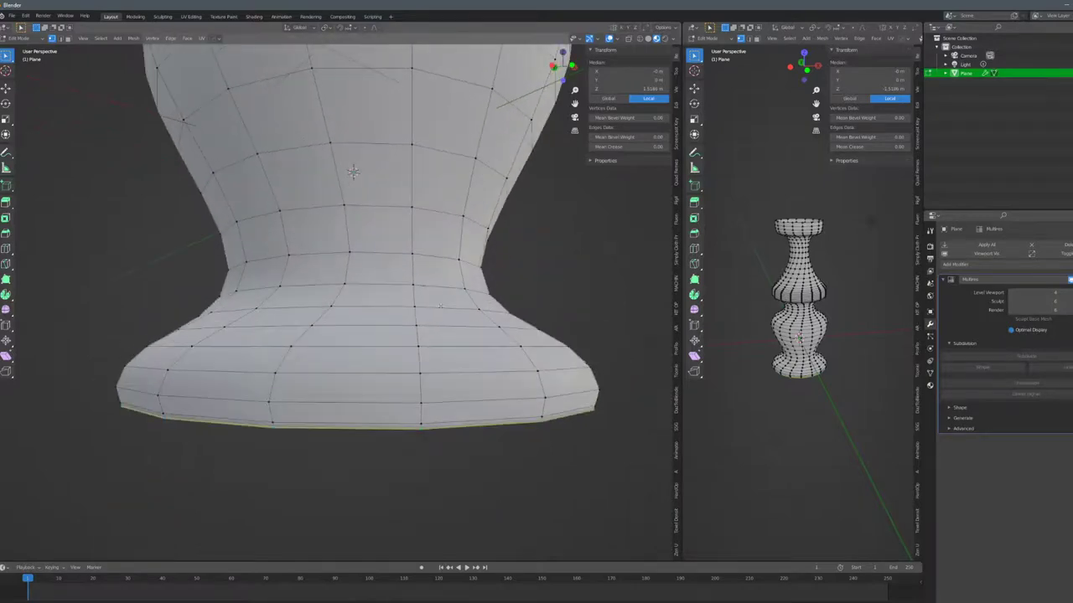
middle_click_drag(441, 305, 387, 456)
scroll(423, 275, "down", 3)
scroll(383, 276, "down", 7)
middle_click_drag(382, 260, 414, 230)
scroll(379, 313, "up", 3)
middle_click_drag(398, 158, 398, 221, "shift")
scroll(397, 222, "up", 3)
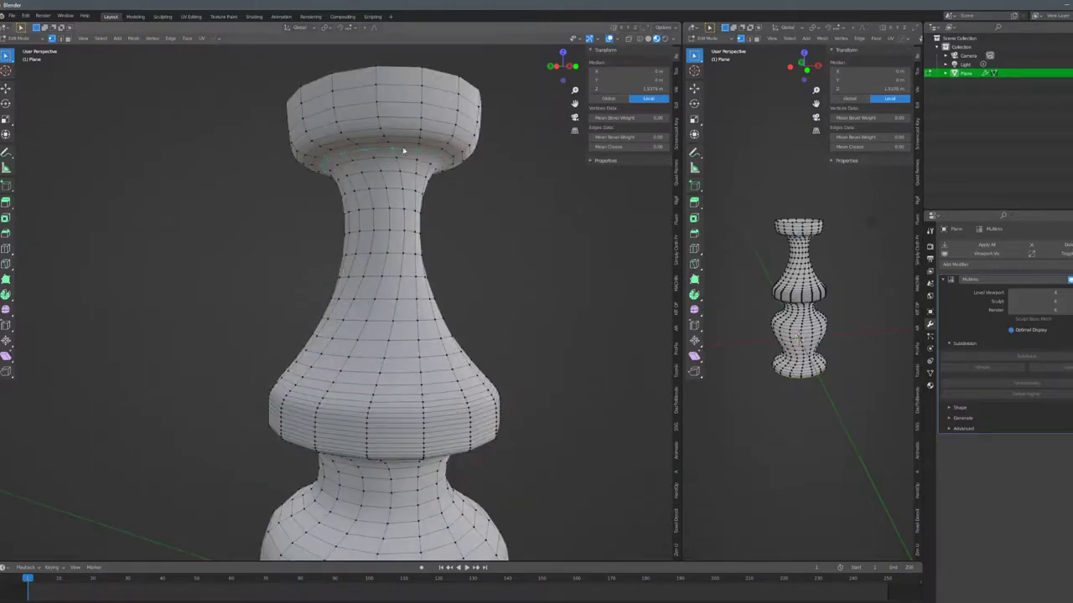
key("F3")
key("Return")
scroll(405, 151, "down", 2)
left_click(427, 268)
middle_click_drag(414, 217, 396, 176, "shift")
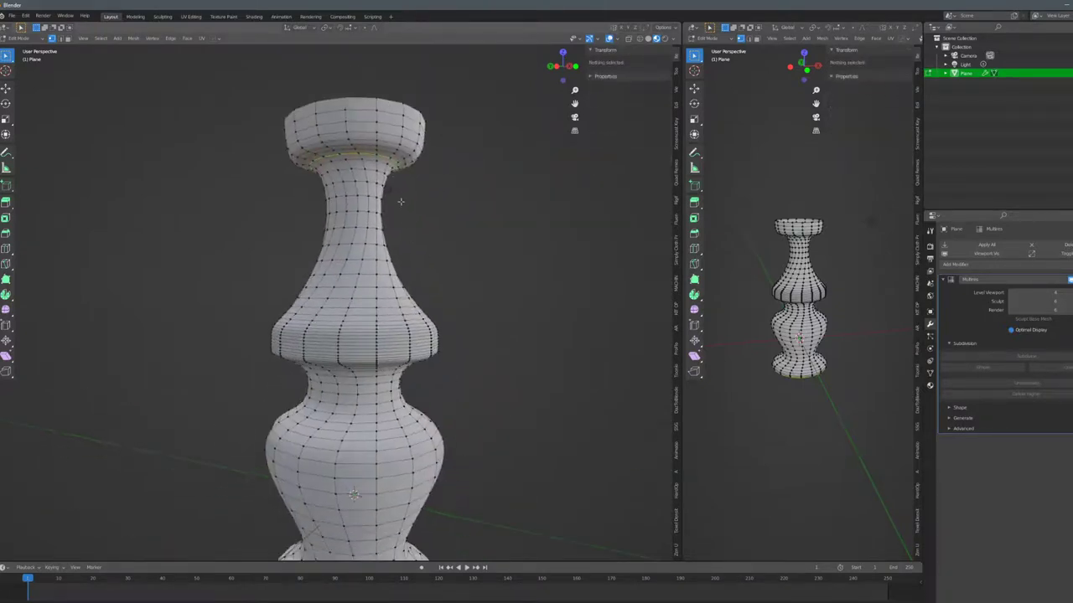
middle_click_drag(395, 130, 393, 93)
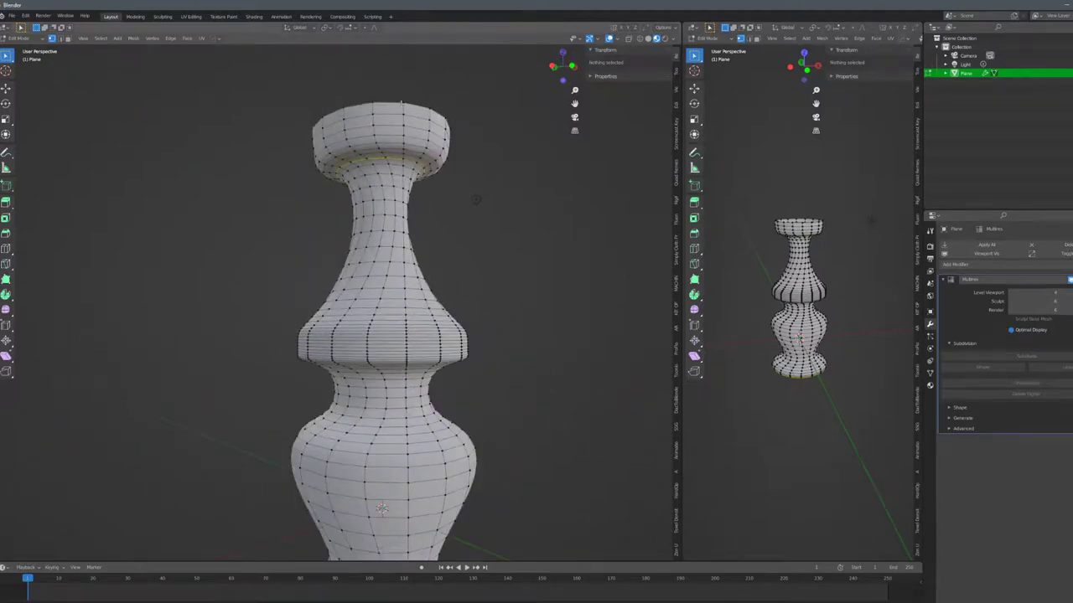
In edge select mode, select the edge loop at the narrow waist below the middle bulge and mark it as a seam.
key("ctrl+Tab")
left_click(404, 259)
middle_click_drag(404, 258, 444, 261)
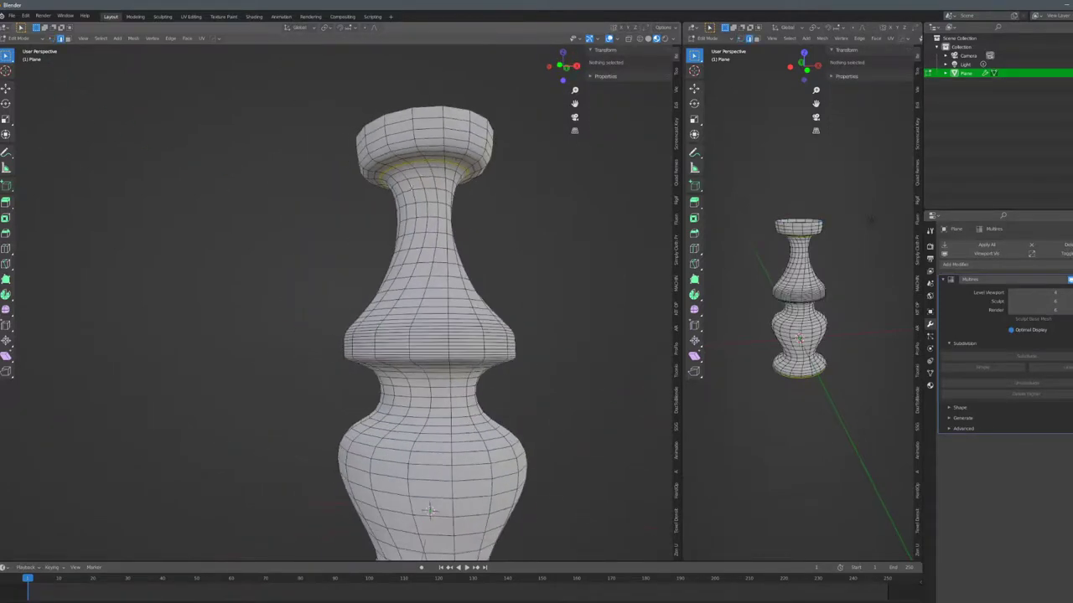
left_click(445, 107)
middle_click_drag(446, 107, 449, 44)
middle_click_drag(449, 419, 449, 354)
left_click(426, 375, "alt")
key("alt+a")
left_click(430, 367, "alt")
scroll(396, 233, "down", 5)
key("F3")
key("Return")
Select the vertical edge line running along the vase's height and mark it as a seam.
scroll(396, 233, "up", 6)
key("alt+a")
middle_click_drag(424, 127, 193, 192, "shift")
left_click(433, 188, "alt")
key("F3")
key("Return")
scroll(379, 215, "down", 4)
Turn the second viewport into a UV Editor and unwrap the whole vase mesh.
left_click(692, 27)
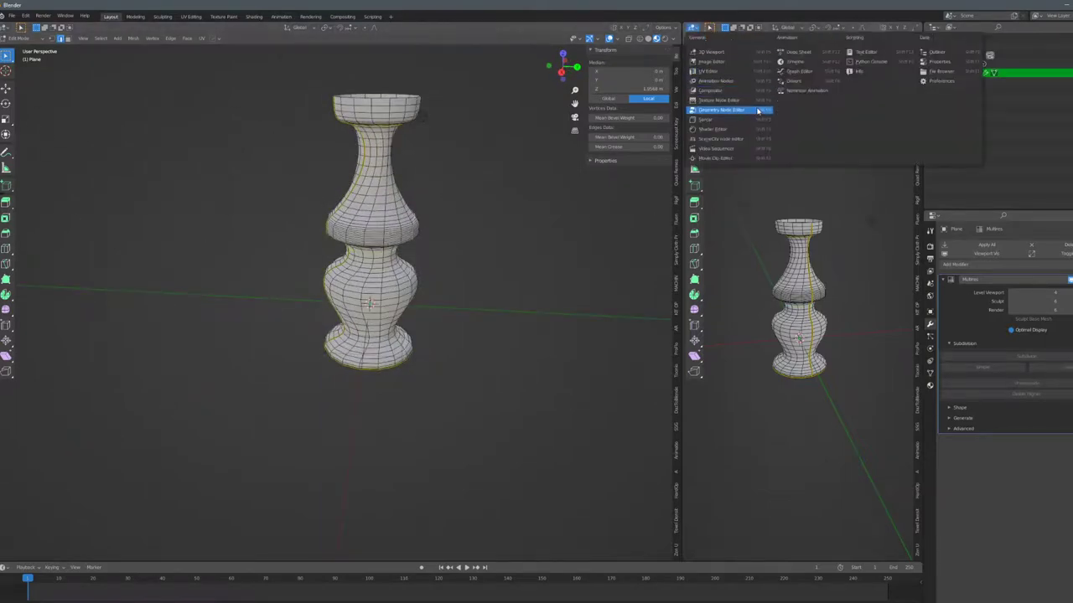
left_click(734, 71)
key("alt+a")
key("a")
left_click(201, 38)
left_click(213, 49)
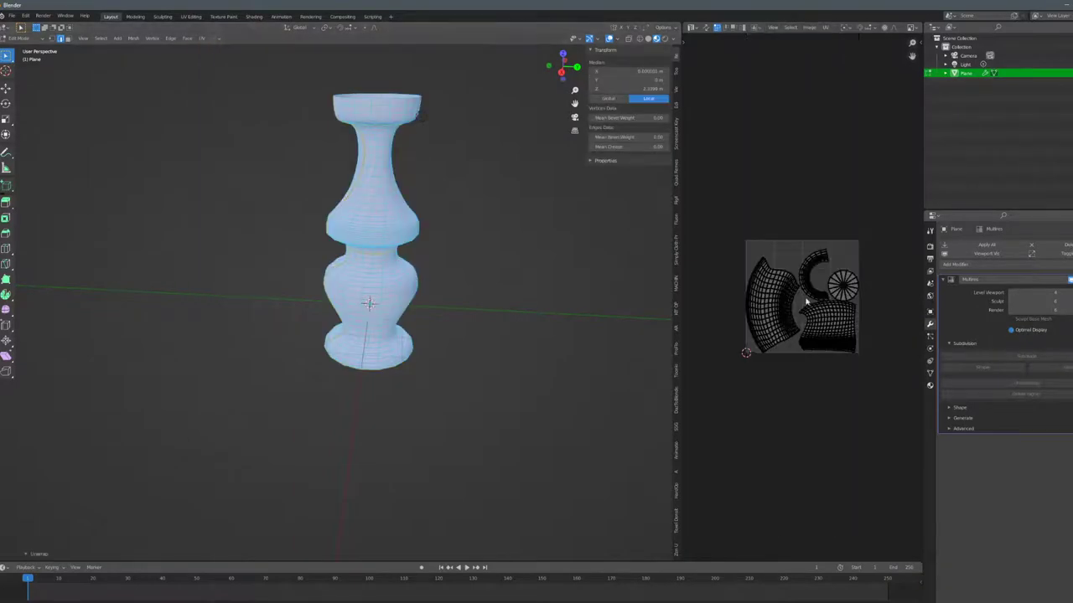
Widen the UV Editor and examine the unwrapped islands of the vase.
scroll(804, 300, "up", 4)
scroll(802, 300, "down", 4)
scroll(797, 290, "up", 2)
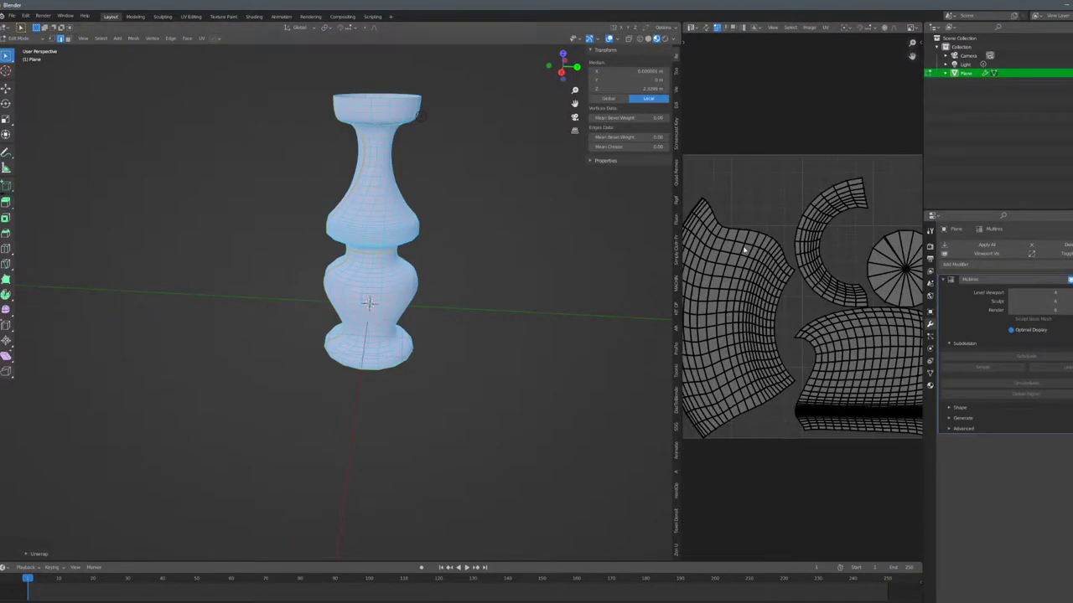
scroll(826, 340, "up", 5)
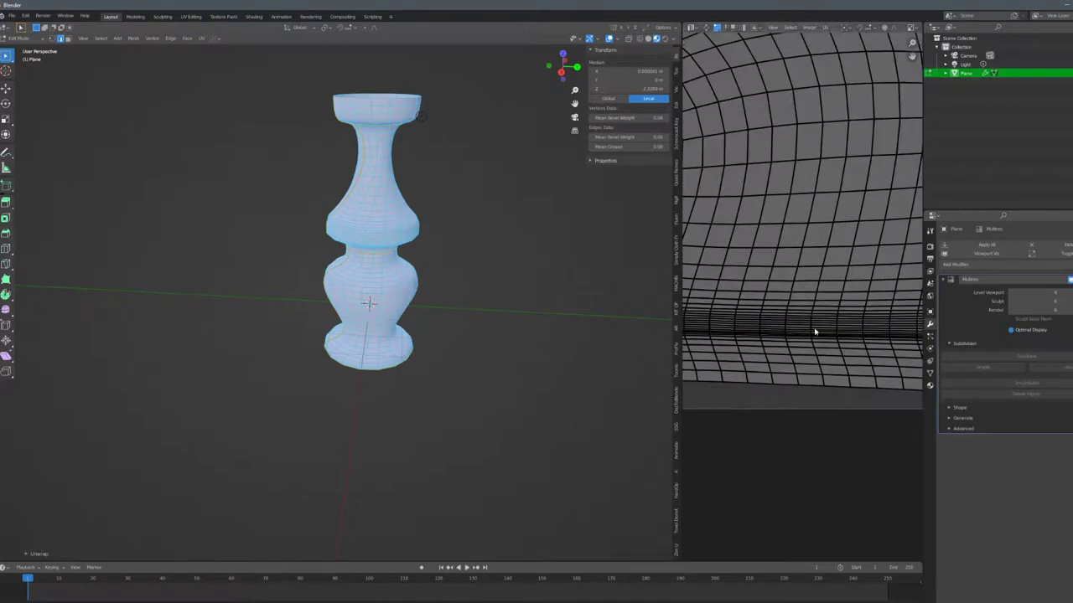
scroll(804, 318, "down", 1)
left_click_drag(679, 222, 598, 222)
scroll(725, 239, "down", 2)
scroll(721, 247, "up", 1)
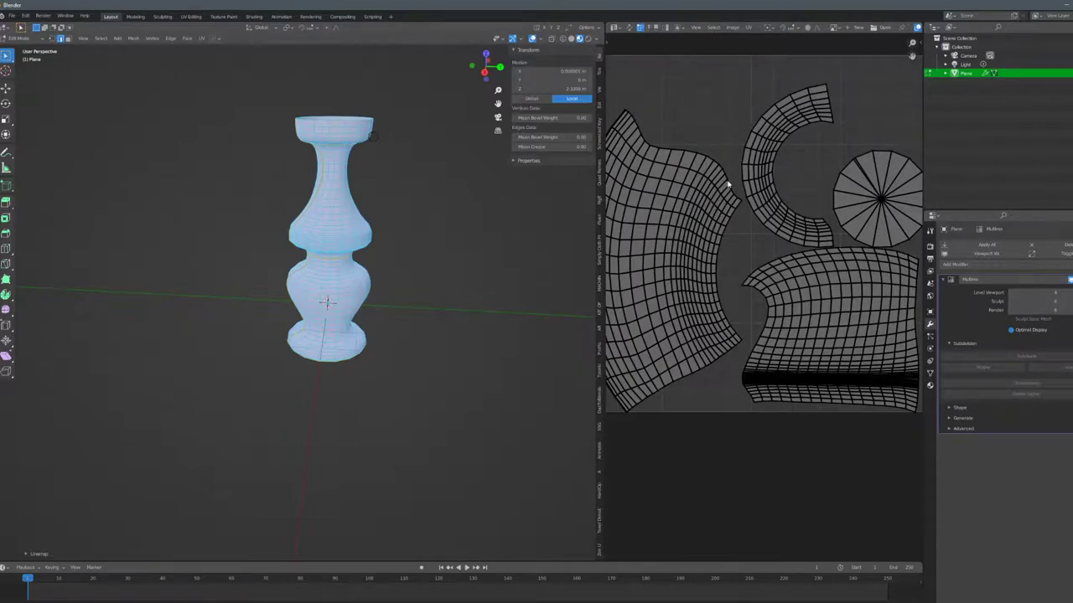
scroll(730, 184, "up", 4)
key("Home")
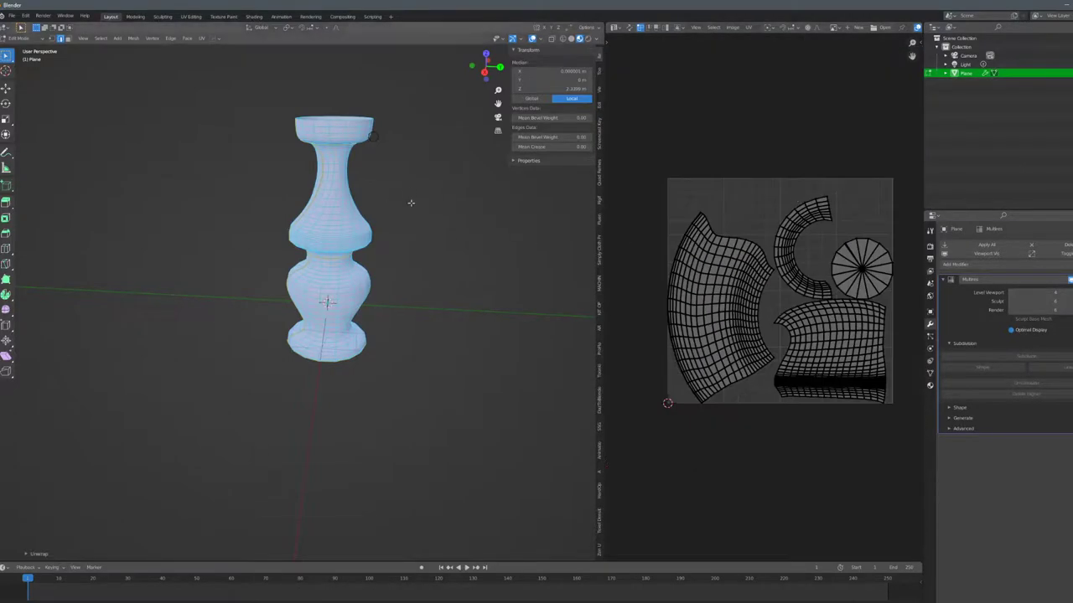
Return the vase to Object Mode and split off a Shader Editor above the UV Editor.
key("Tab")
key("Tab")
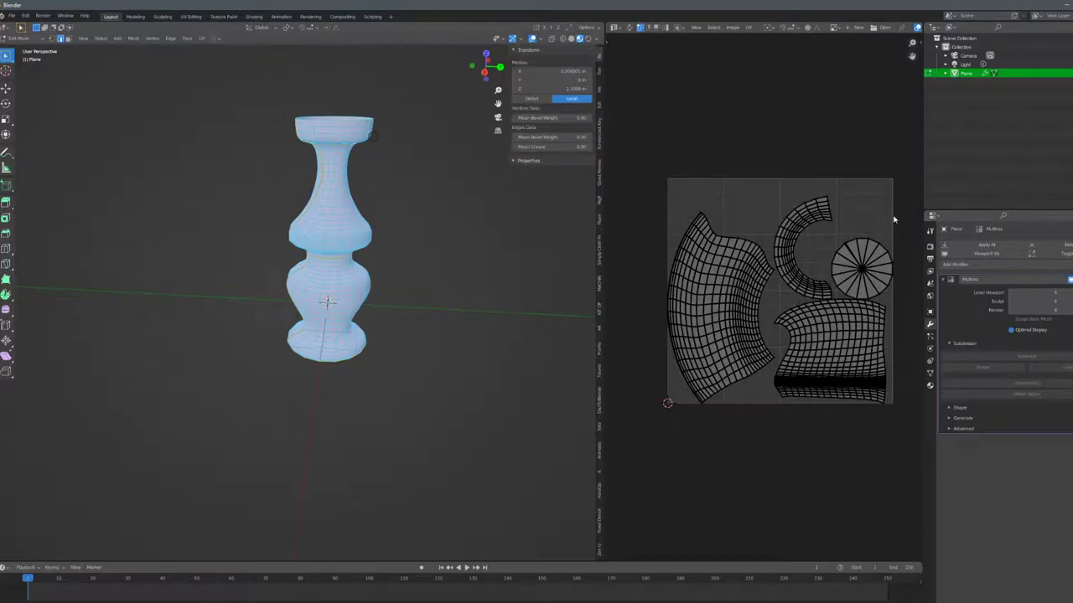
key("Tab")
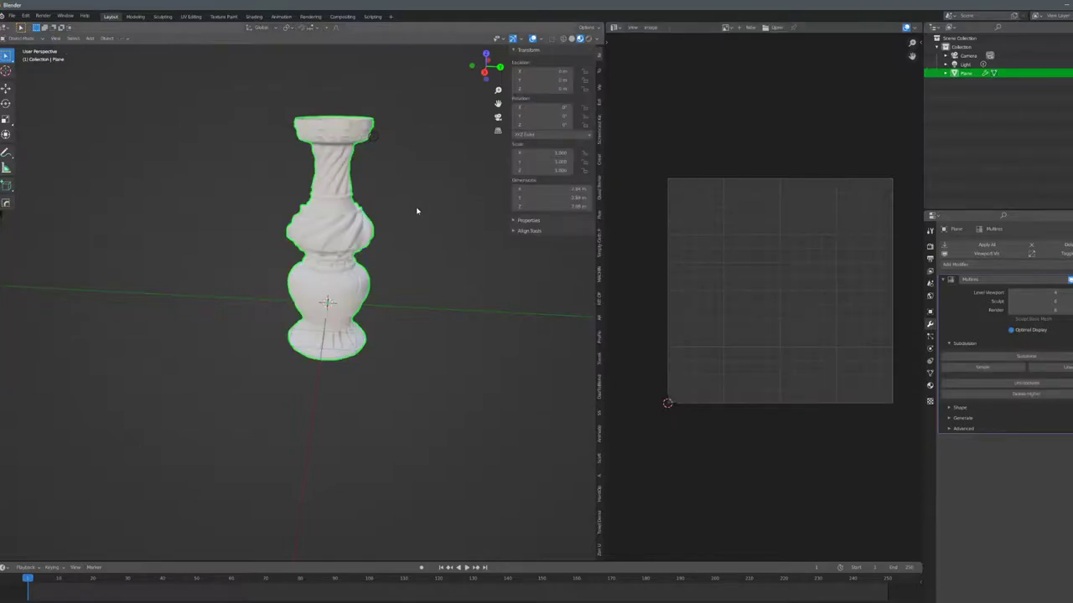
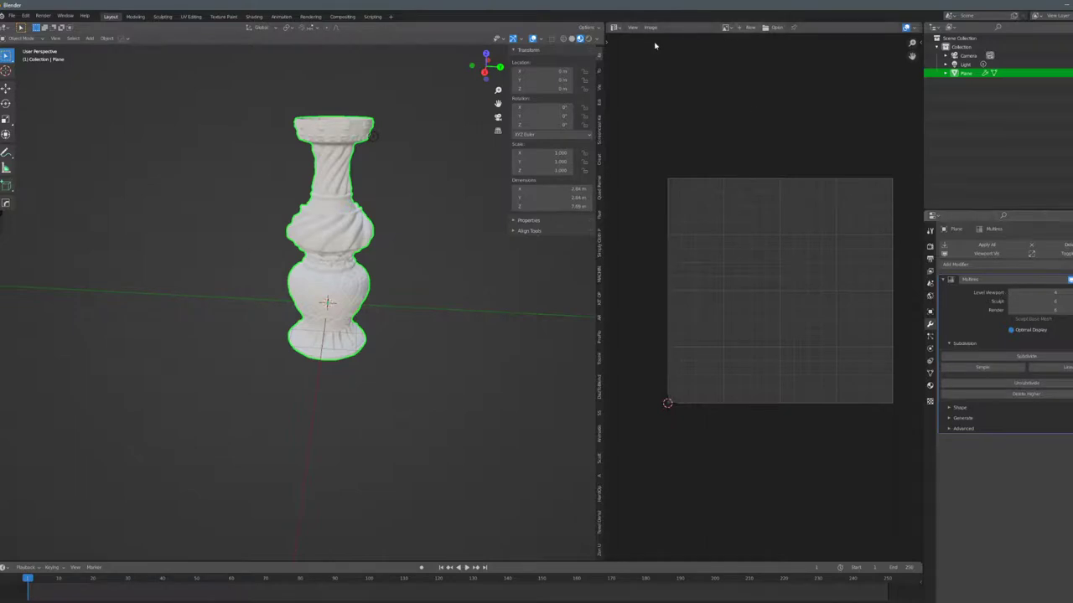
left_click_drag(921, 25, 921, 245)
left_click(617, 28)
left_click(647, 131)
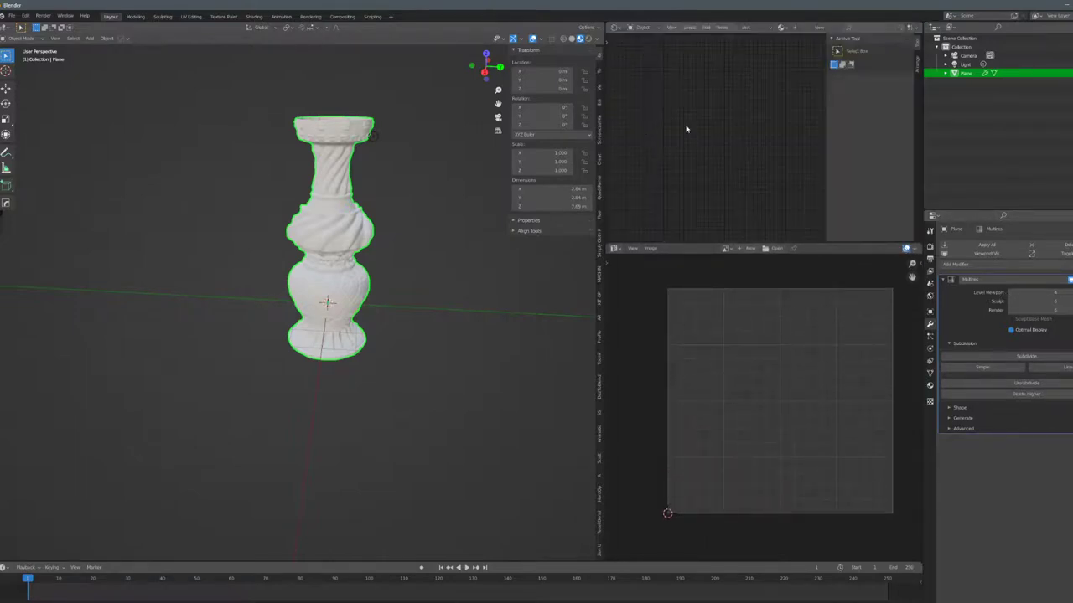
Create a new material for the vase and place an Image Texture node beside the Principled BSDF.
left_click(814, 28)
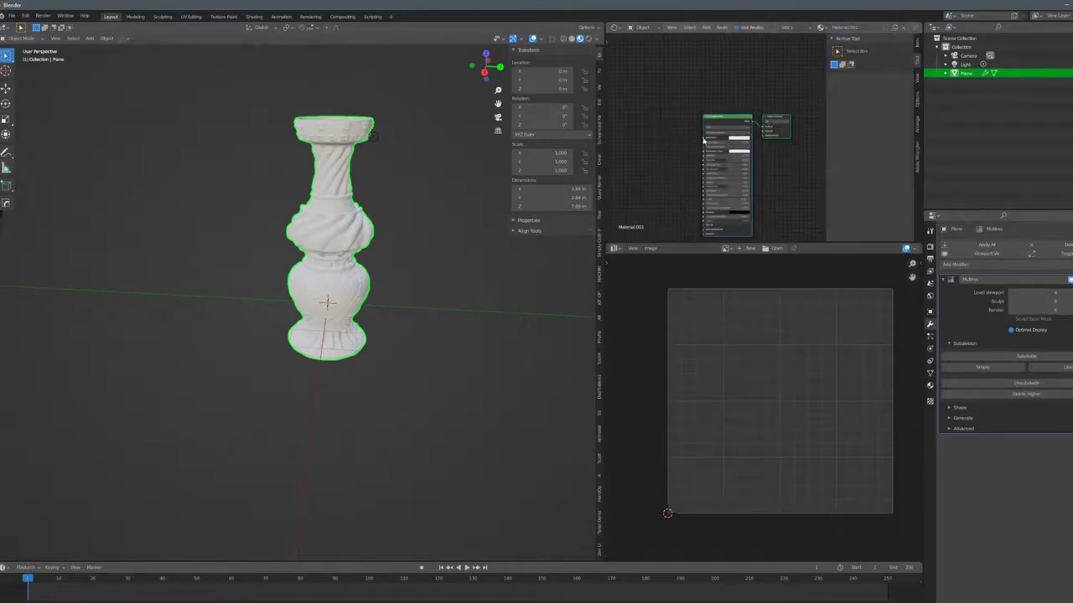
key("shift+a")
type("image")
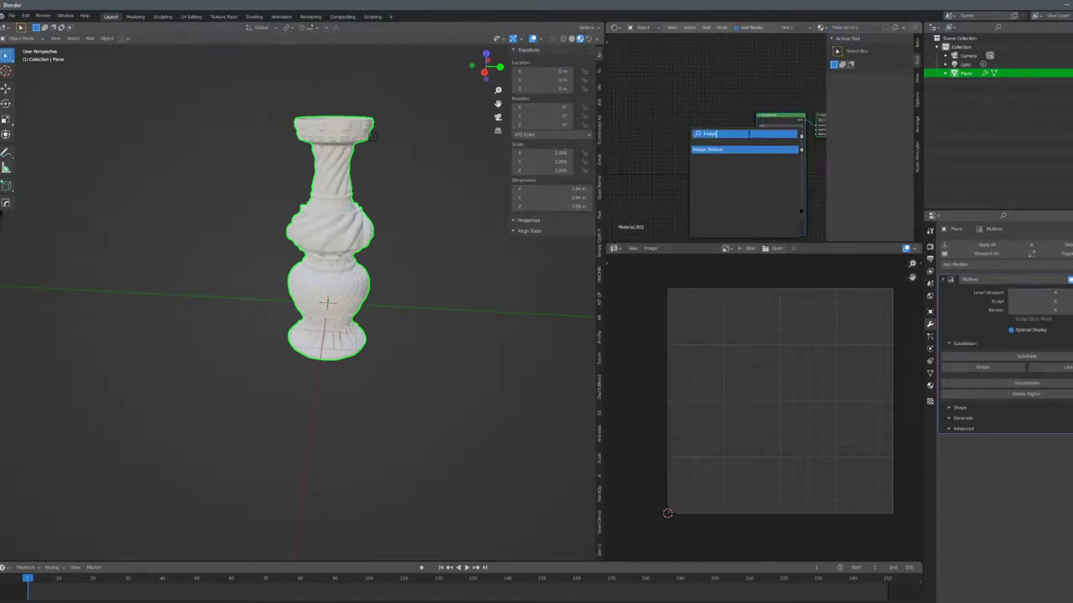
key("Return")
left_click(675, 158)
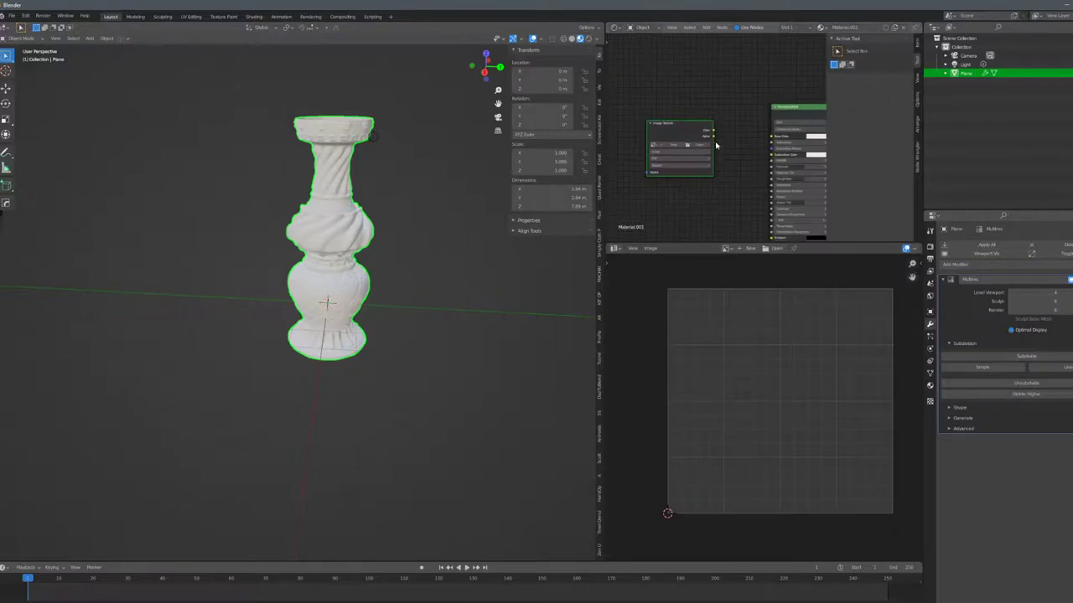
Create a new 2048 px image named NormalMap in the Image Texture node.
left_click(673, 145)
double_click(705, 170)
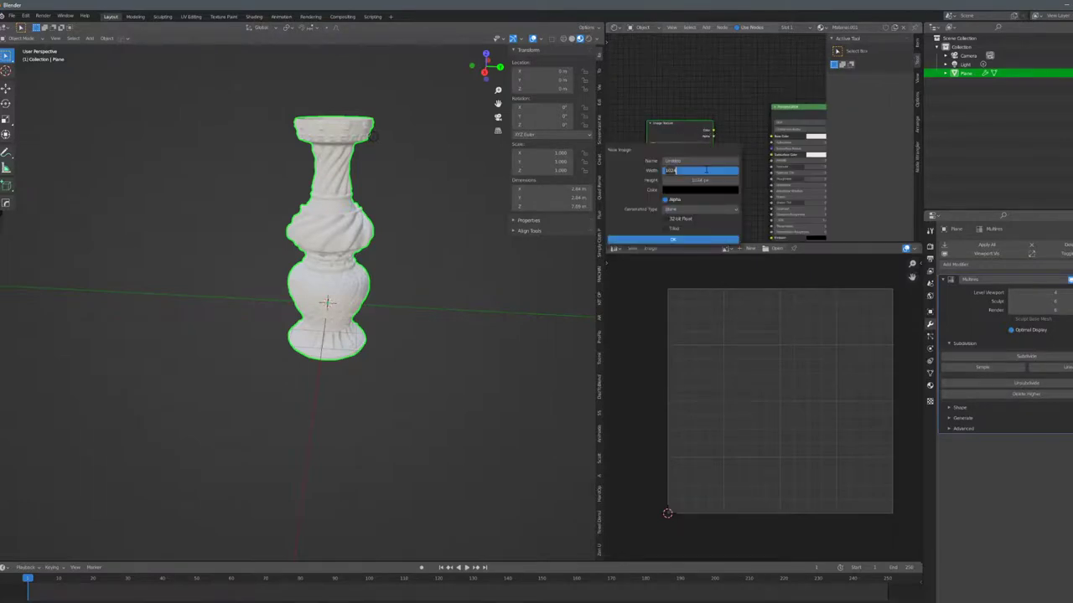
left_click(698, 179)
left_click(698, 178)
type("2048")
left_click(694, 160)
type("NormalMap")
key("Return")
key("Return")
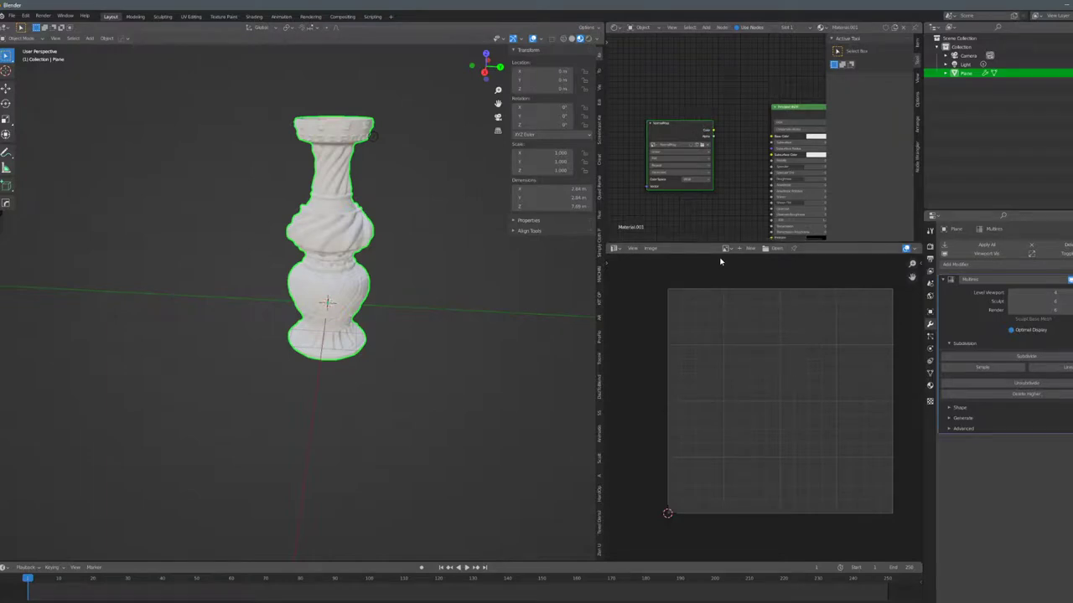
Set the render engine to Cycles and the device to GPU Compute.
left_click(930, 246)
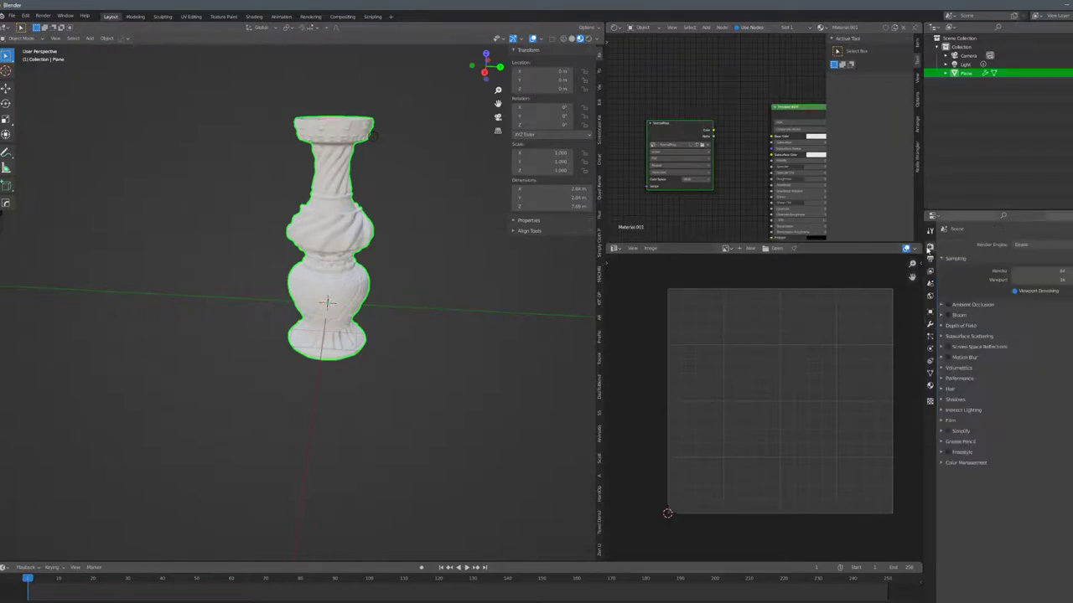
left_click(1016, 244)
left_click(1018, 277)
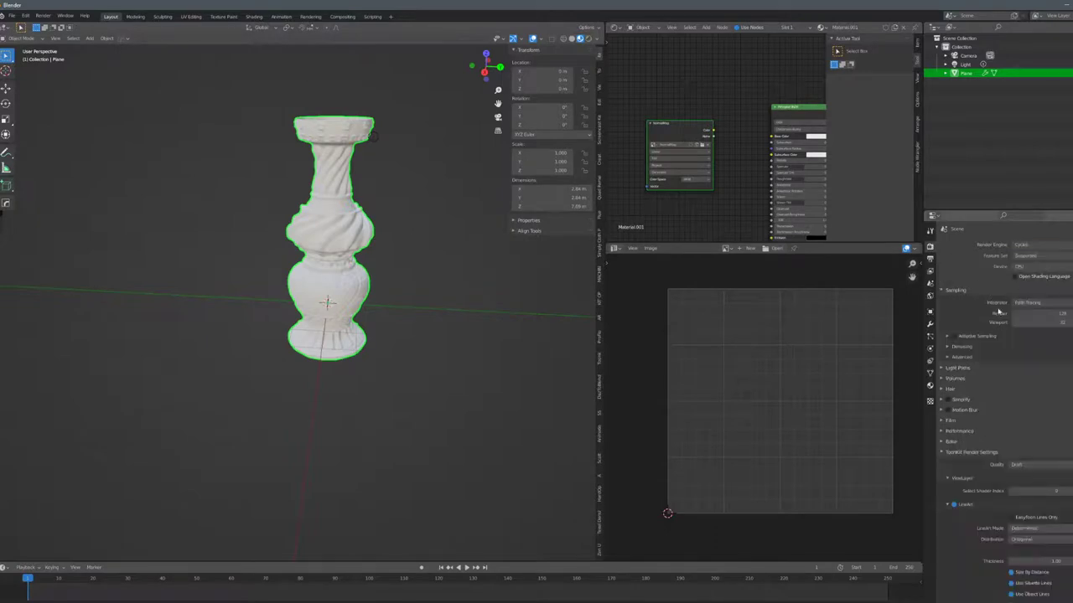
left_click(1023, 266)
left_click(1035, 288)
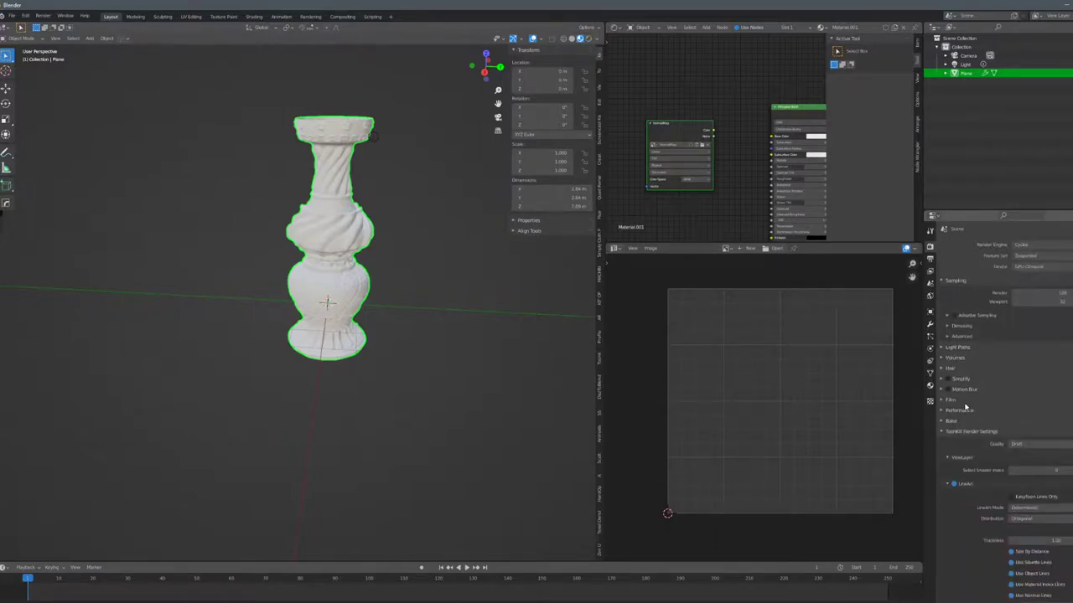
Enable Bake from Multires with the bake type Normals and bake the vase's normal map.
left_click(951, 422)
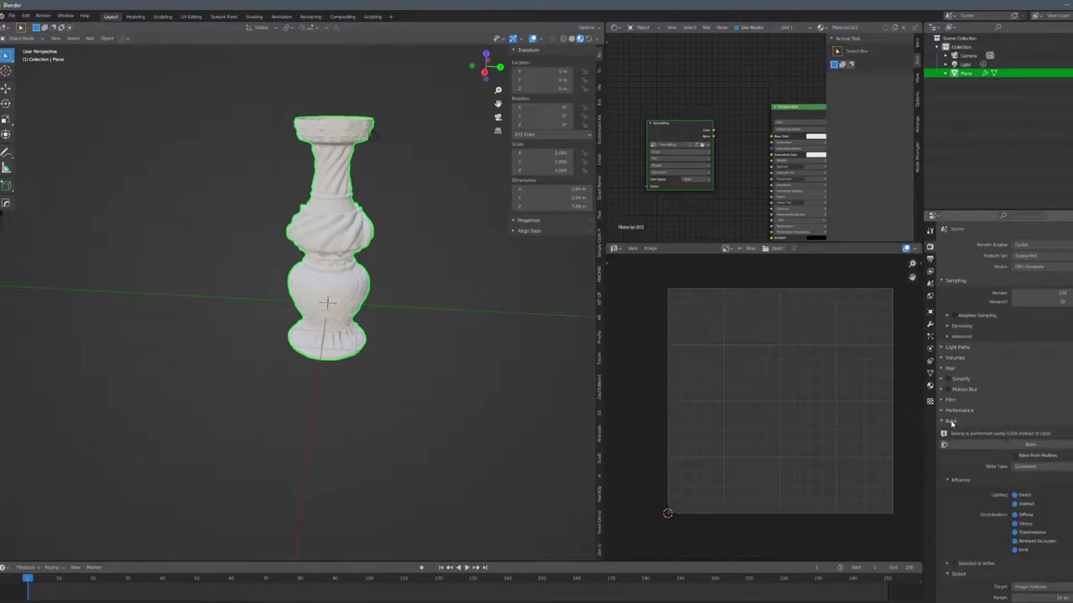
scroll(951, 424, "down", 2)
left_click(1020, 387)
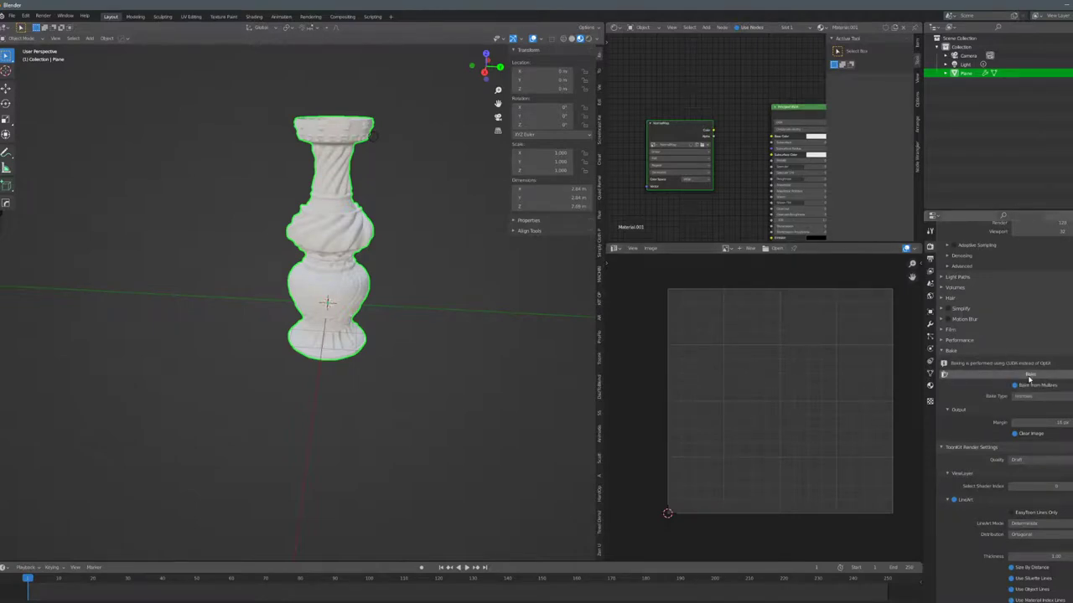
left_click(1029, 375)
Display the NormalMap image in the image editor below the node graph.
left_click(614, 250)
left_click(726, 249)
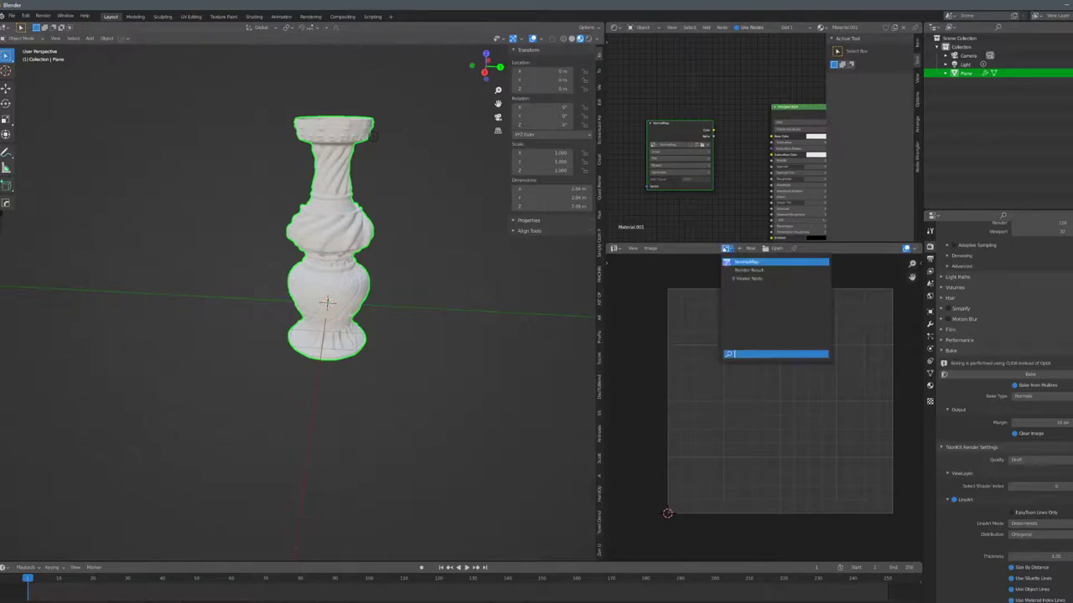
left_click(753, 263)
Examine the baked normal map's islands up close for the sculpted details.
scroll(779, 372, "down", 4)
scroll(754, 410, "up", 5)
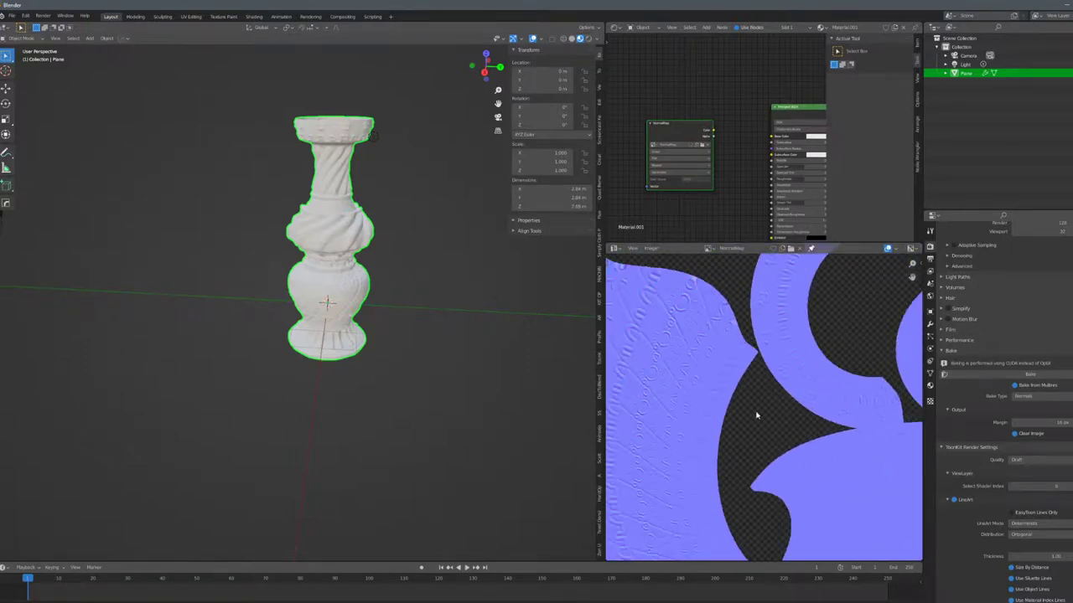
middle_click_drag(649, 421, 796, 385)
scroll(788, 381, "up", 1)
scroll(741, 362, "down", 2)
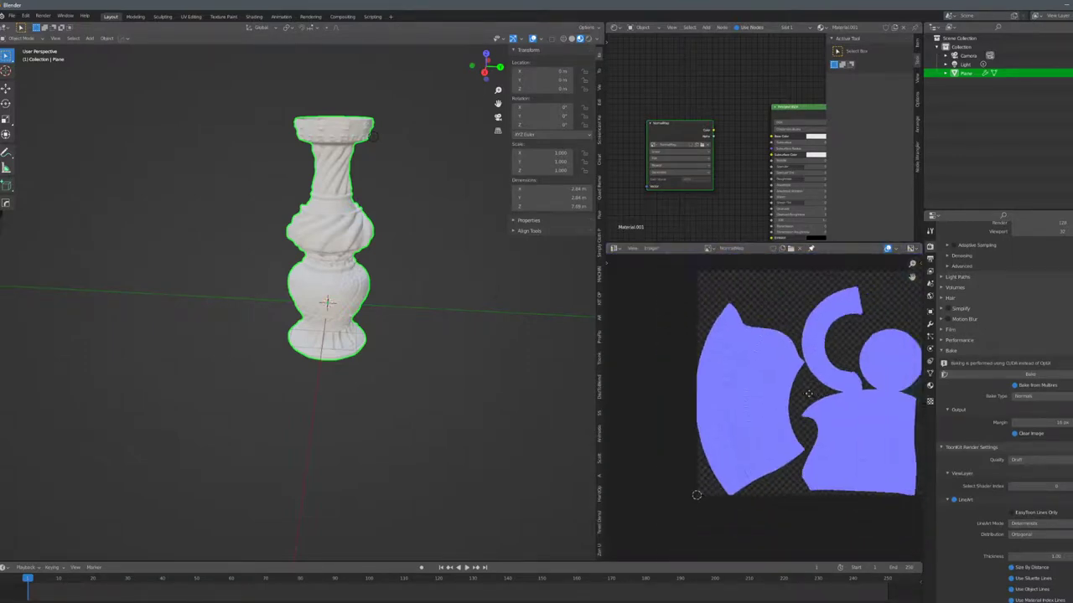
middle_click_drag(763, 387, 685, 383)
scroll(757, 409, "up", 5)
middle_click_drag(771, 476, 829, 376)
scroll(819, 398, "down", 2)
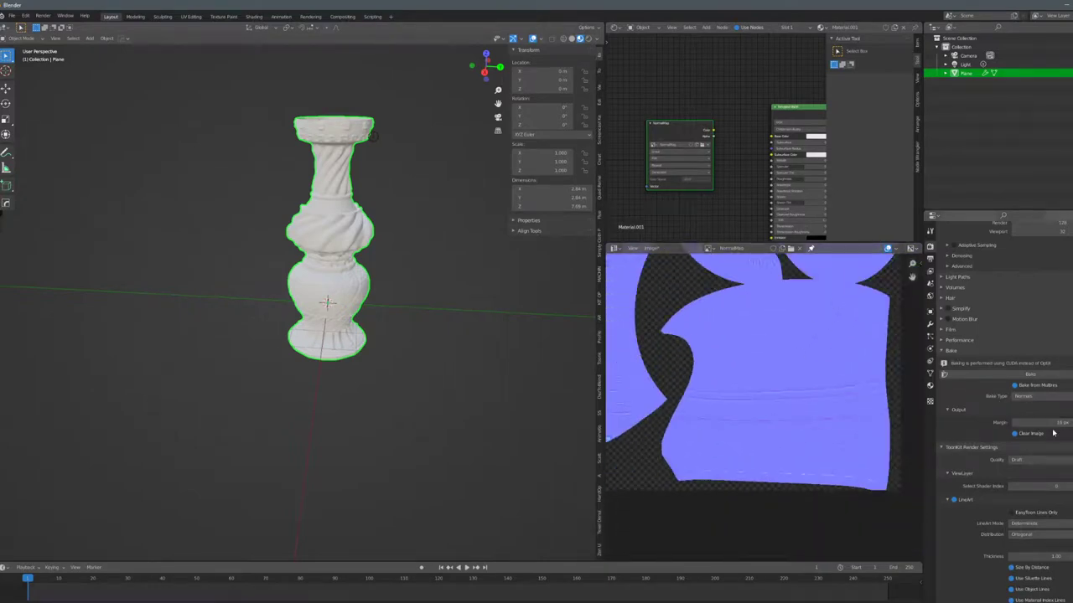
scroll(740, 358, "down", 1)
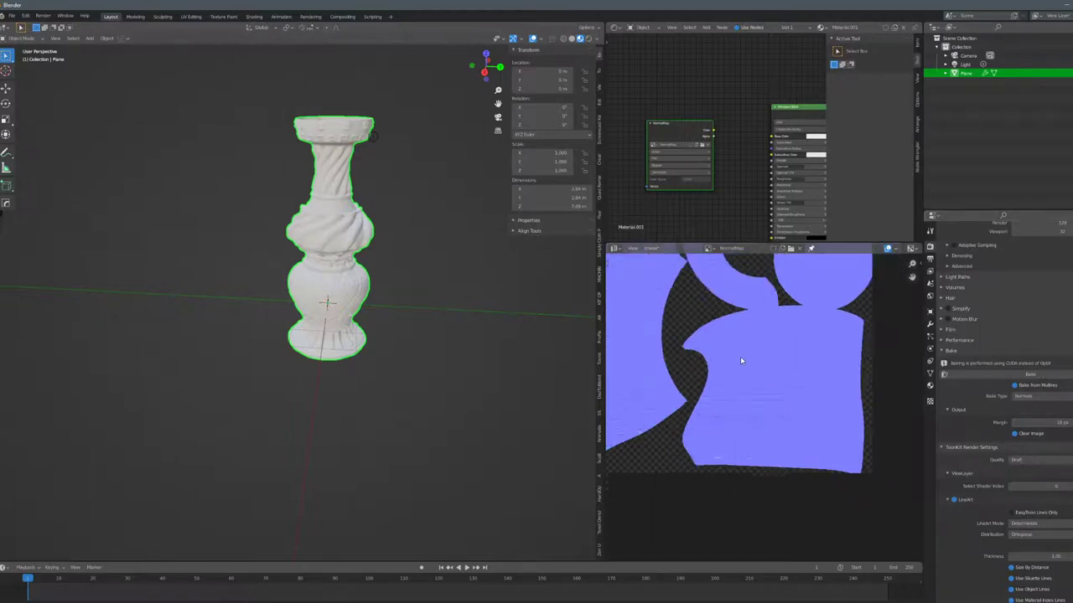
Switch the render engine to Eevee and show the 3D viewport in rendered shading.
middle_click_drag(740, 359, 742, 453)
scroll(709, 376, "up", 3)
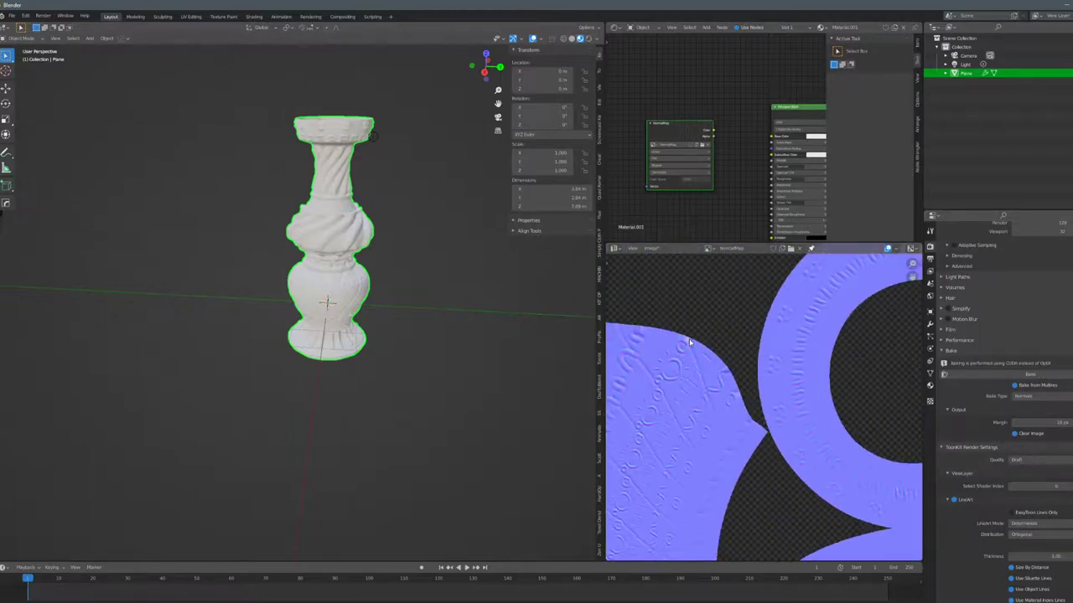
scroll(1006, 293, "up", 3)
left_click(1041, 243)
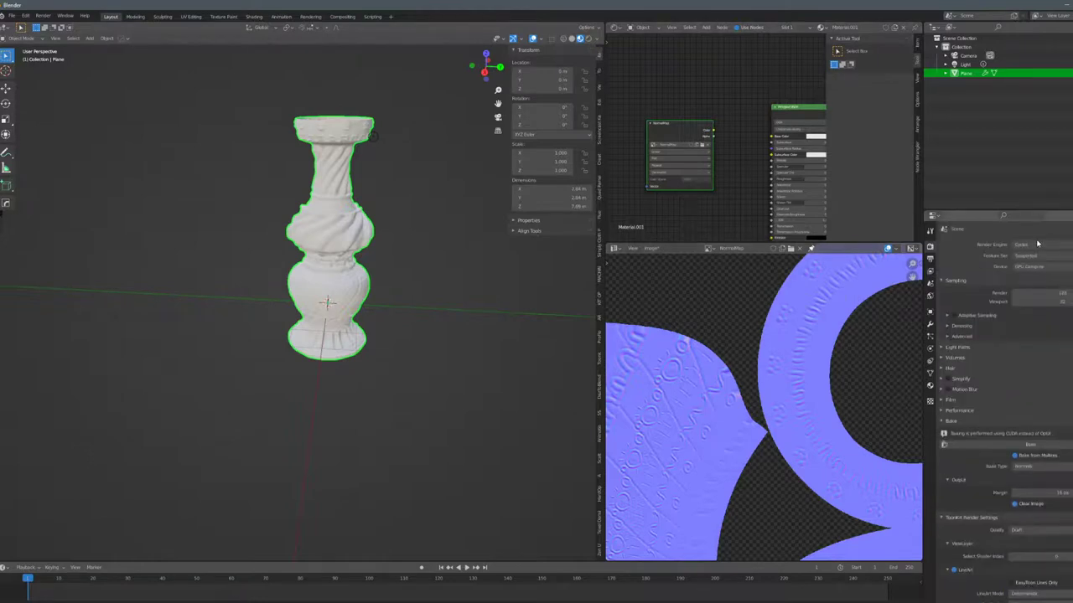
left_click(1037, 256)
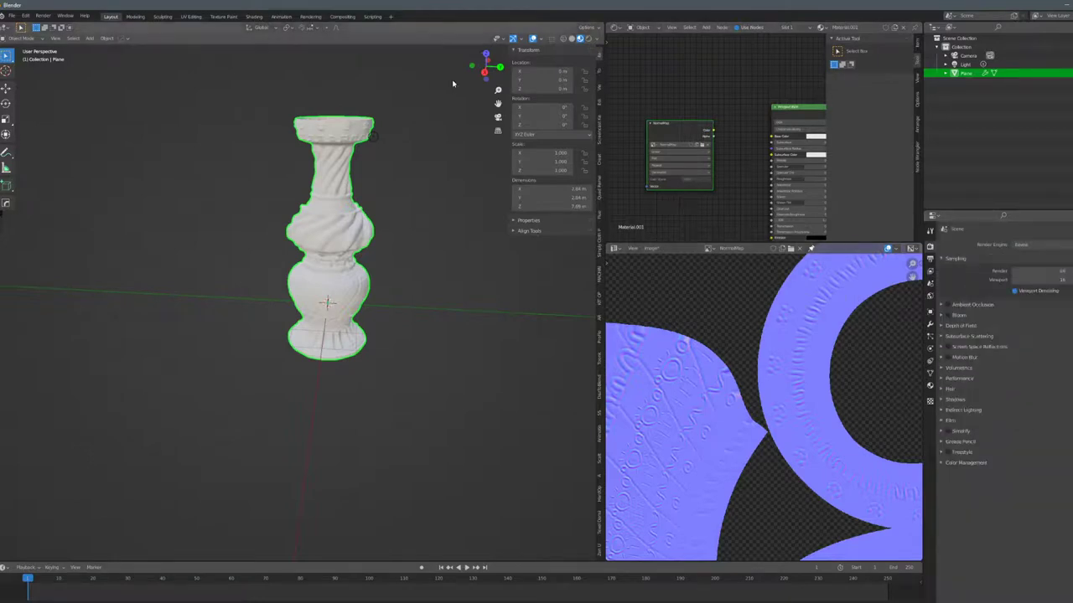
left_click(590, 39)
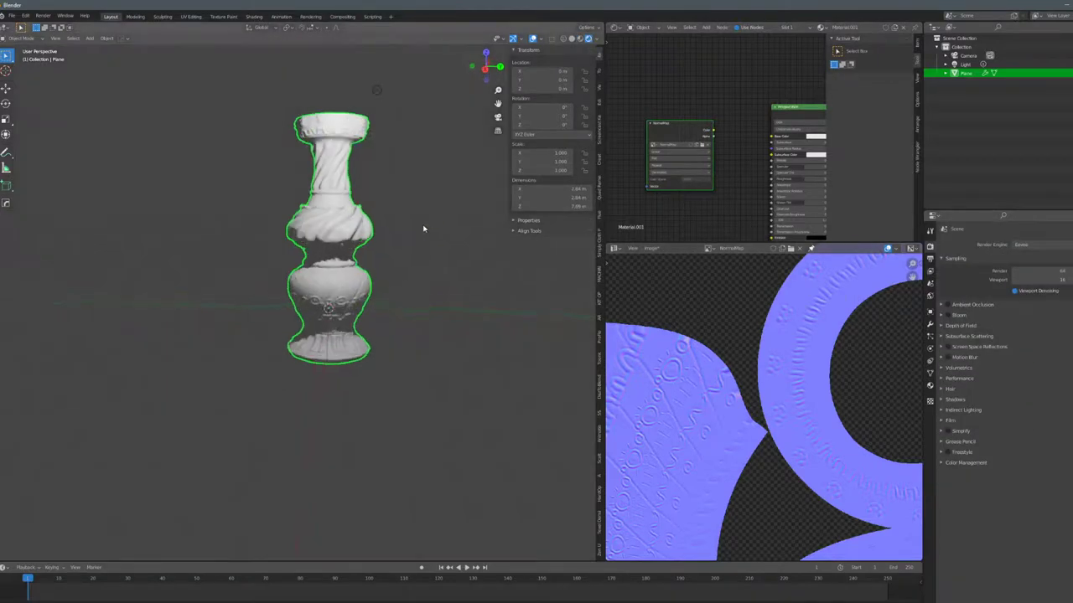
Duplicate the vase and move the copy along the Y axis so it stands beside the original.
middle_click_drag(411, 232, 373, 242)
key("shift+d")
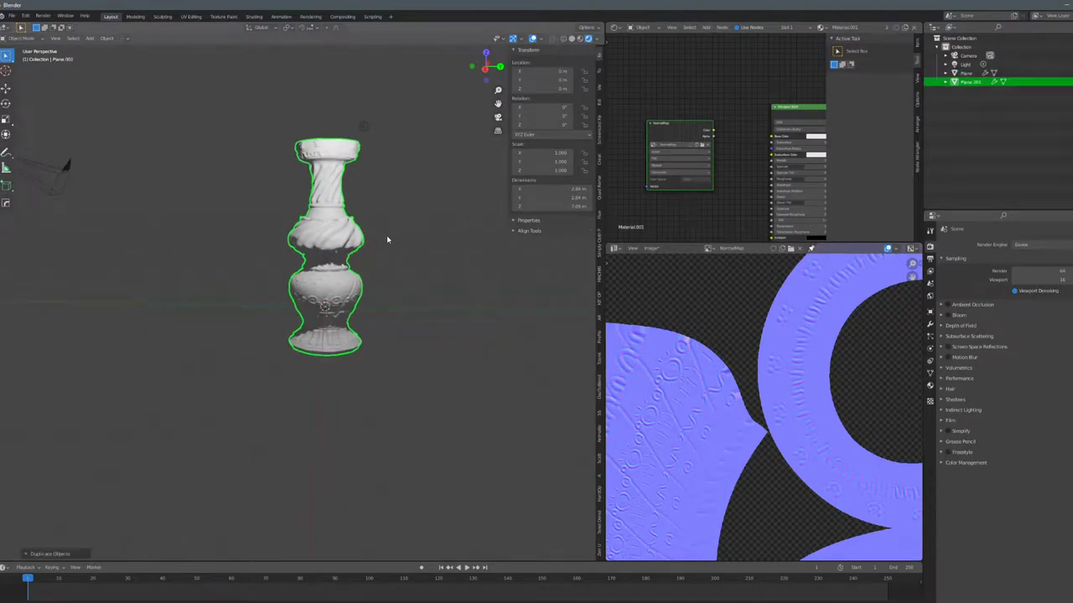
key("x")
key("y")
left_click(319, 228)
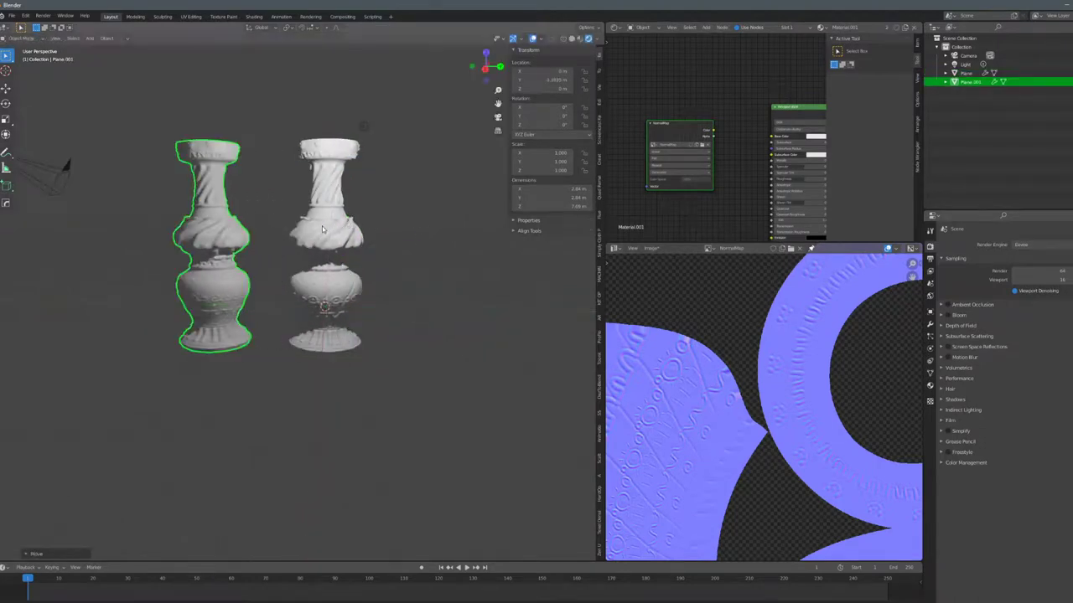
Remove the Multires modifier from the duplicated vase.
left_click(929, 386)
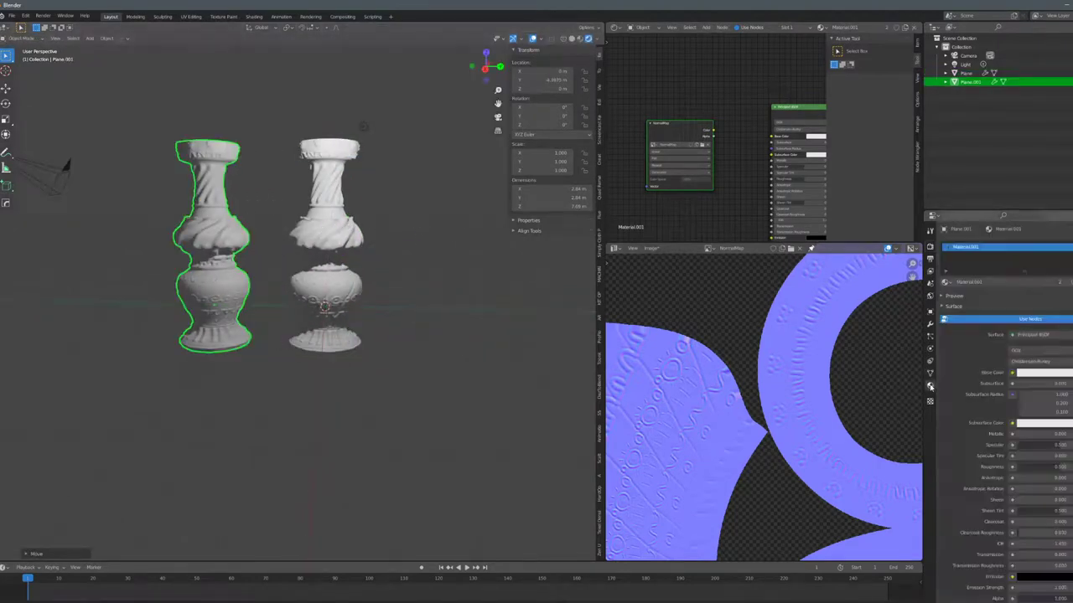
left_click(931, 249)
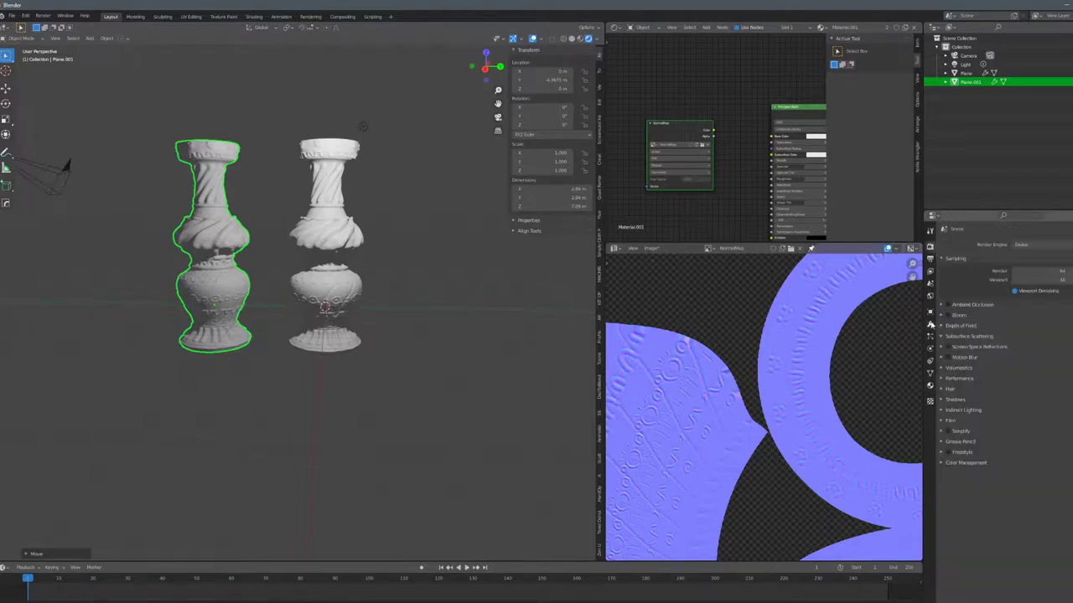
left_click(930, 324)
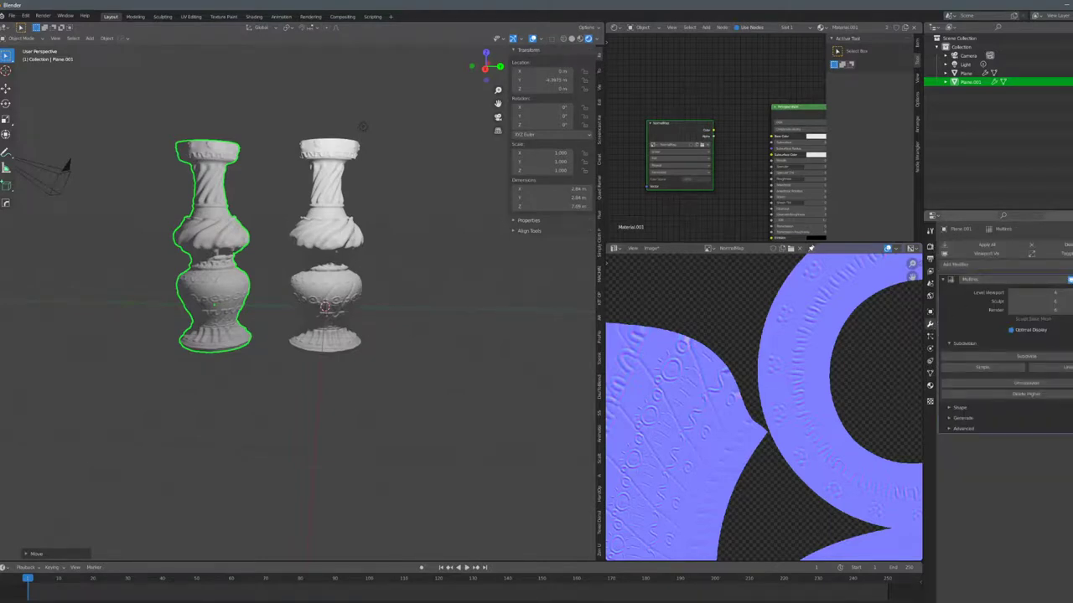
key("x")
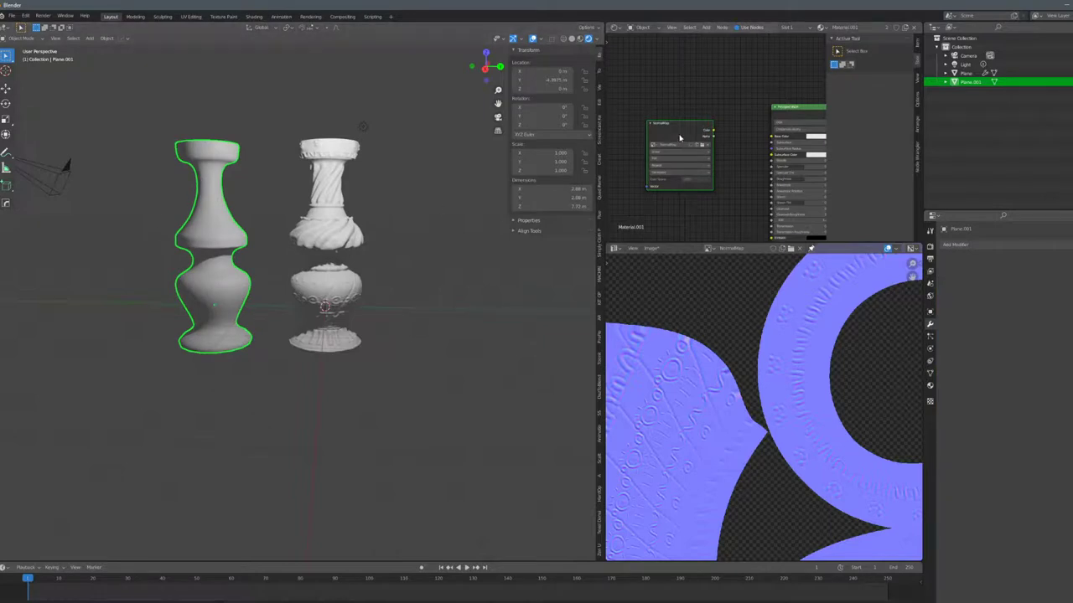
Enlarge the node editor area and move the NormalMap image node down, level with the Principled BSDF's lower inputs.
left_click_drag(677, 136, 667, 199)
left_click_drag(777, 241, 776, 433)
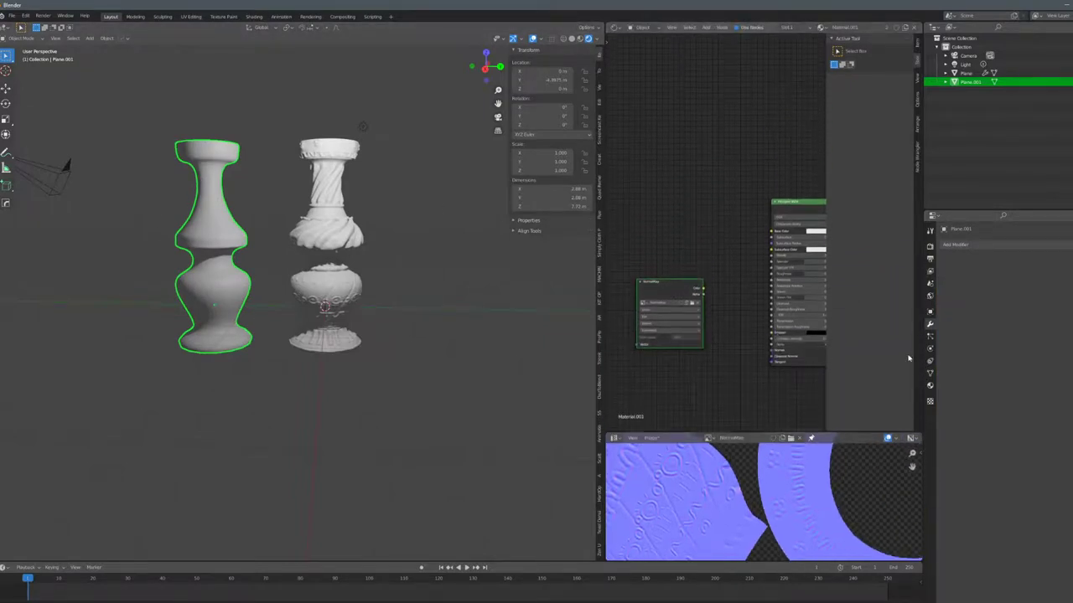
key("n")
middle_click_drag(756, 354, 761, 324)
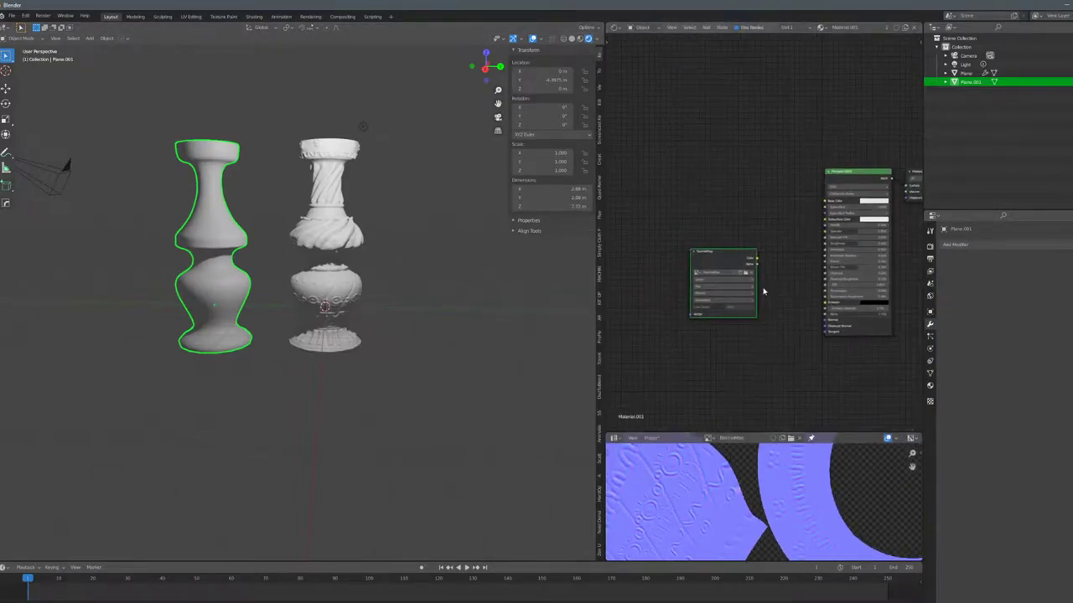
scroll(726, 265, "up", 6)
middle_click_drag(706, 362, 745, 279)
scroll(746, 279, "up", 3)
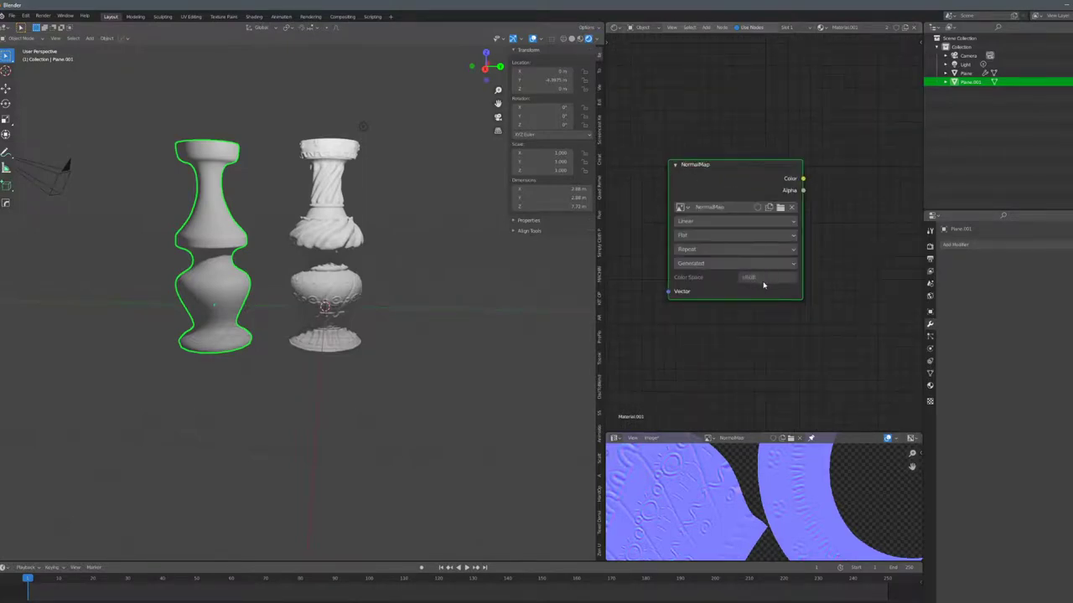
Add a Normal Map node, feeding the NormalMap image's color into it and its output into the Principled BSDF's Normal input.
middle_click_drag(833, 287, 797, 290)
scroll(797, 290, "up", 1)
key("shift+a")
type("snormal")
left_click(825, 308)
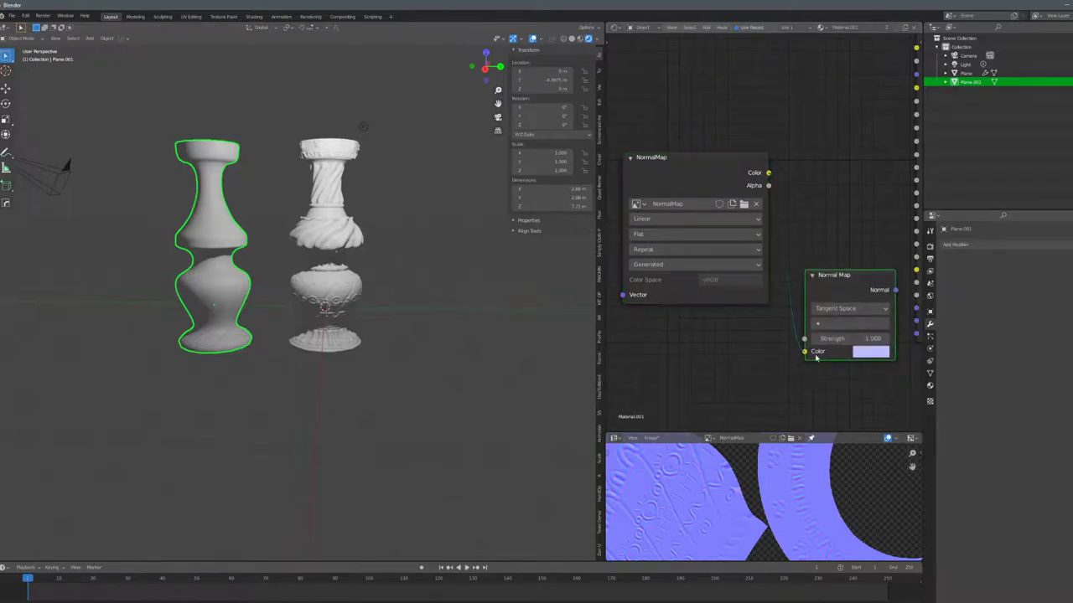
left_click_drag(816, 358, 817, 356)
middle_click_drag(883, 304, 830, 294)
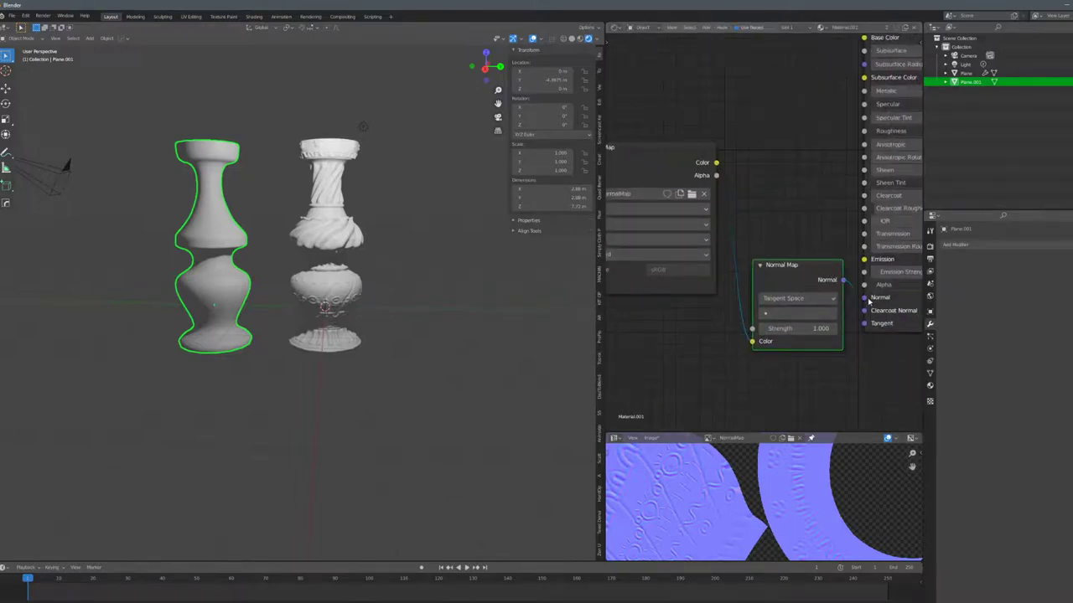
Check the duplicate's normal-mapped surface up close and save the baked image to disk as NormalMap.png.
scroll(248, 241, "up", 4)
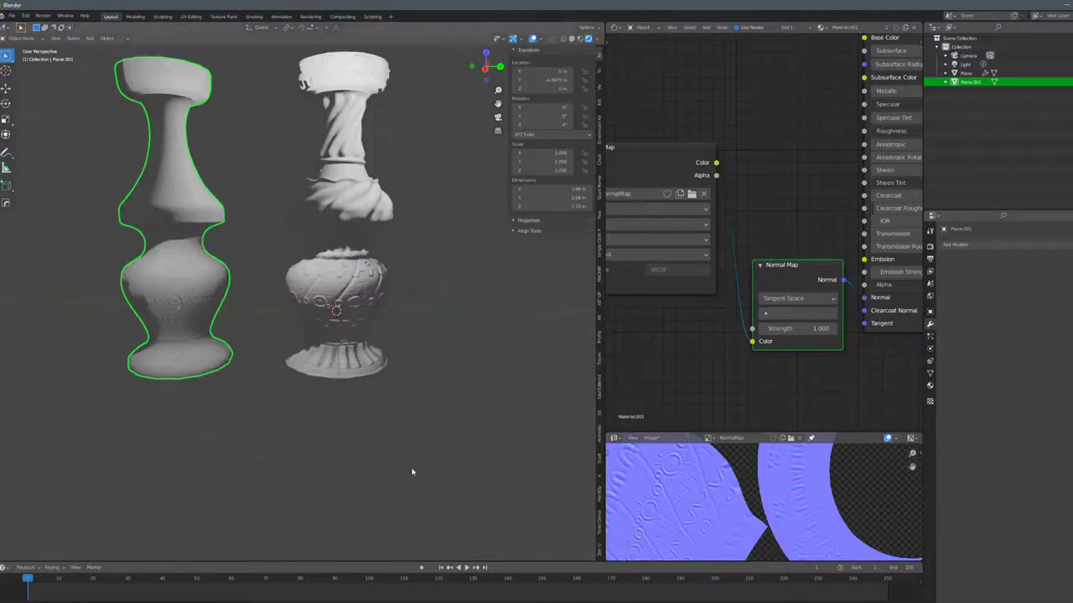
scroll(369, 356, "up", 3)
scroll(366, 333, "up", 2)
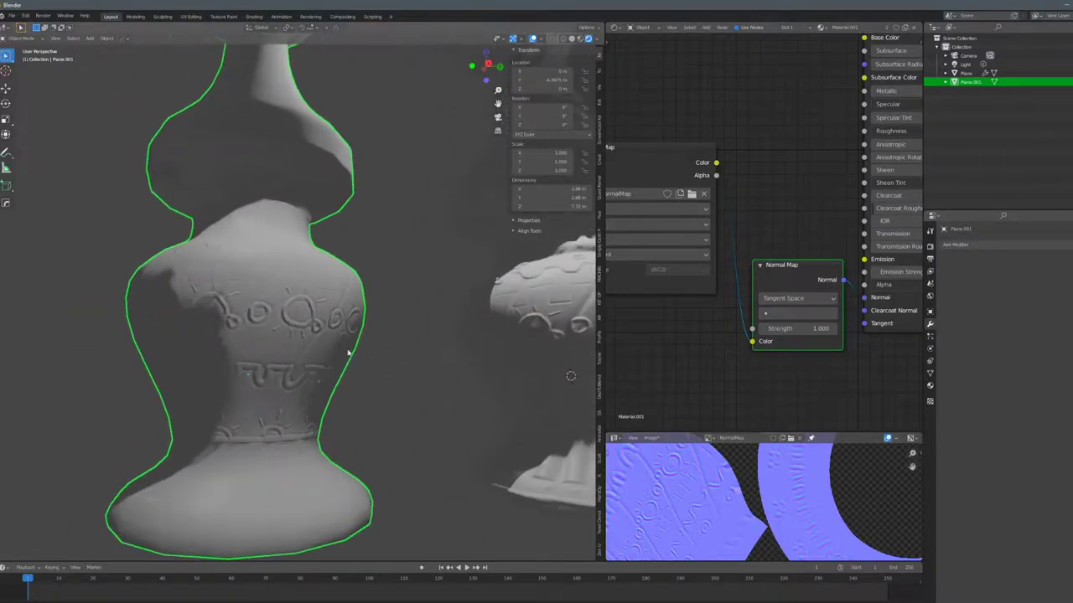
scroll(388, 333, "down", 1)
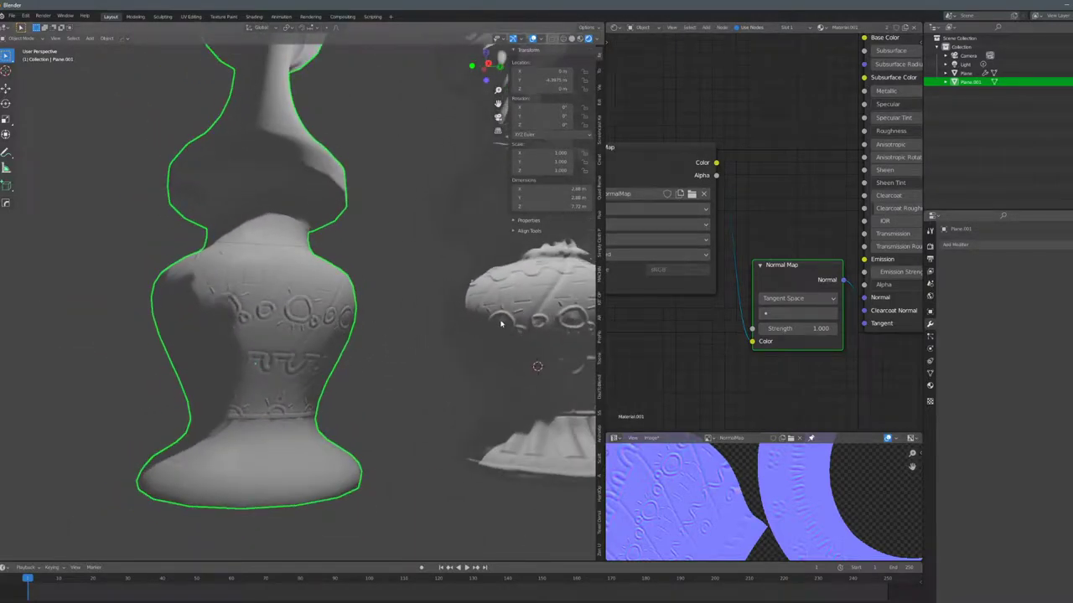
middle_click_drag(697, 298, 791, 309)
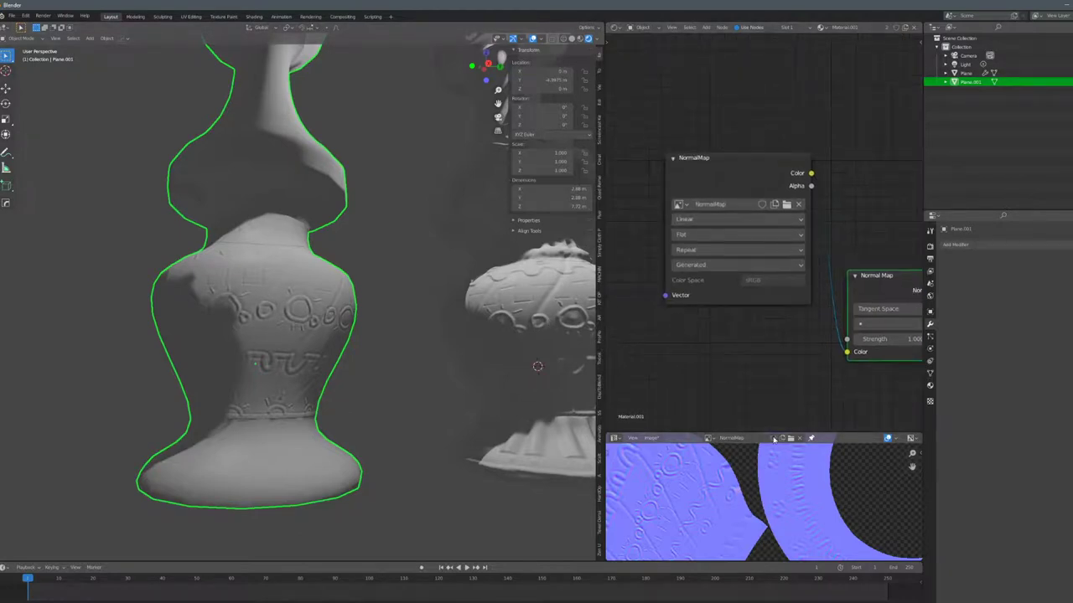
left_click(653, 439)
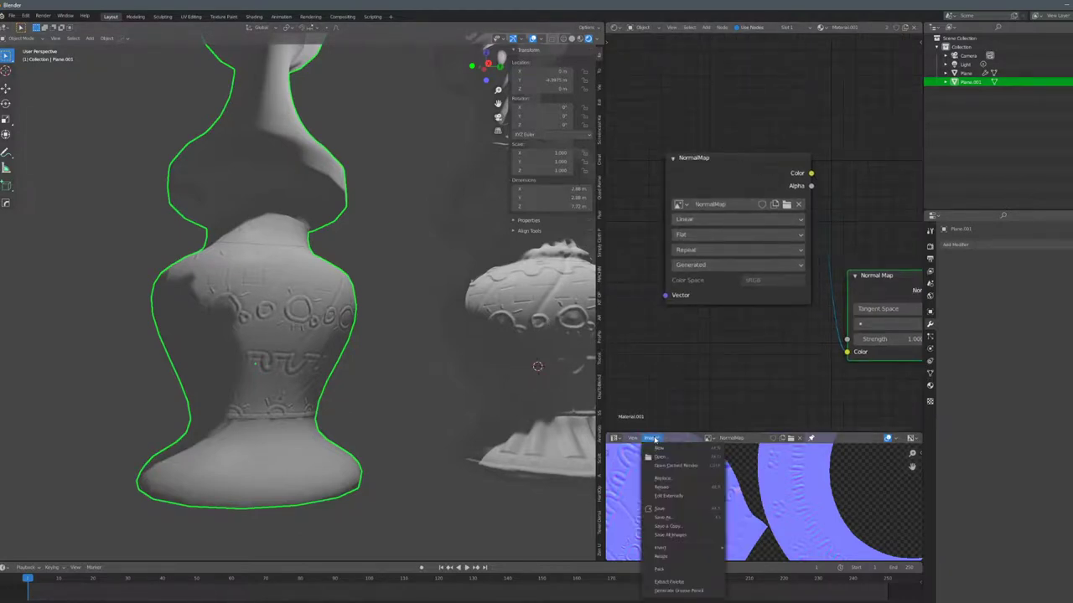
left_click(686, 520)
left_click(330, 497)
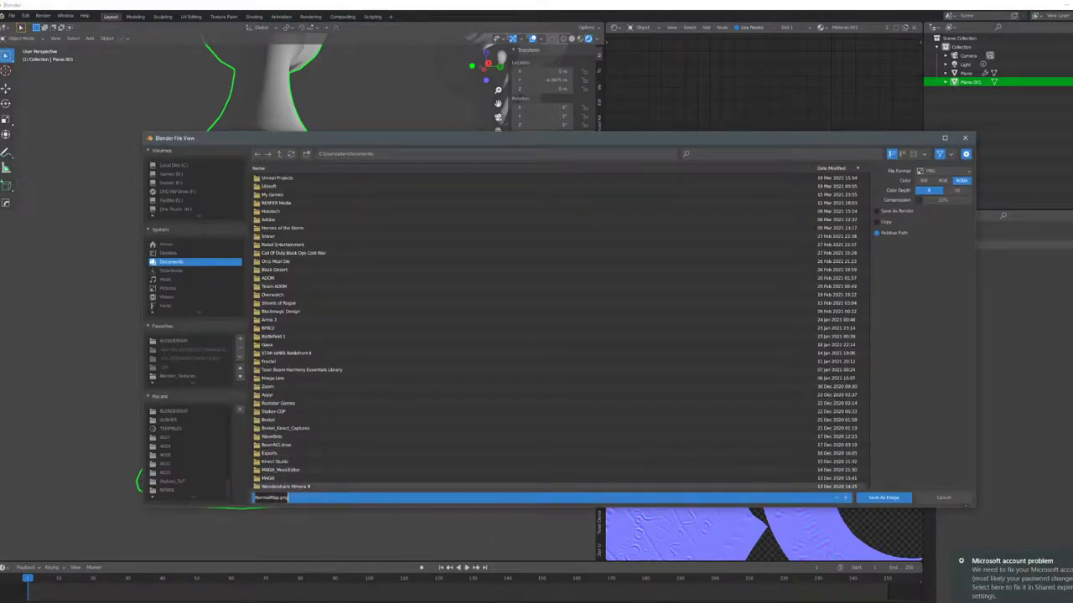
left_click(447, 154)
left_click(883, 498)
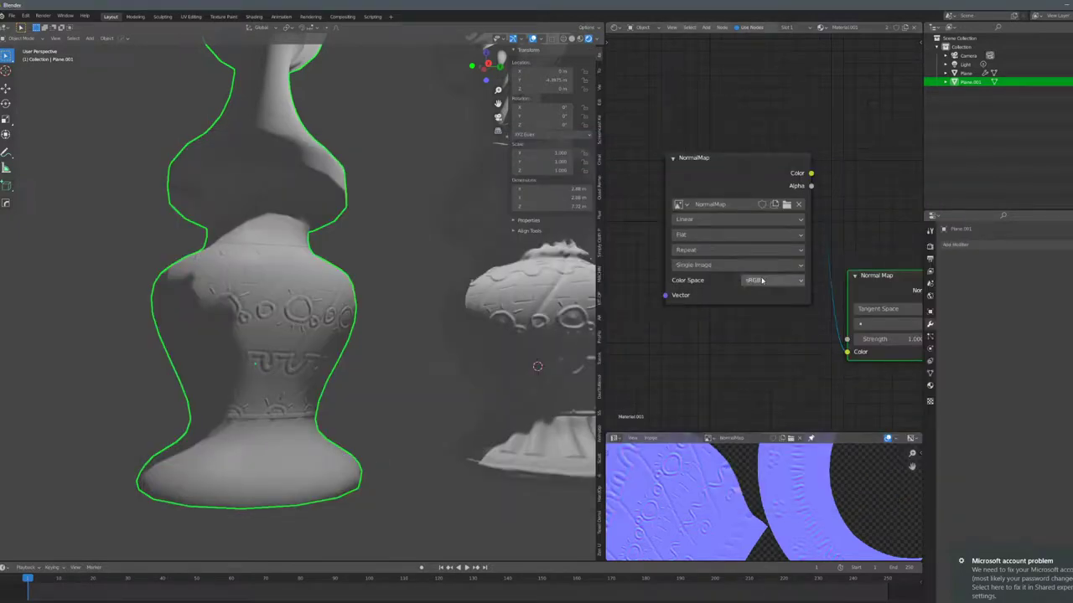
Set the NormalMap image node's color space to Non-Color, comparing it with Linear.
left_click(761, 281)
left_click(769, 335)
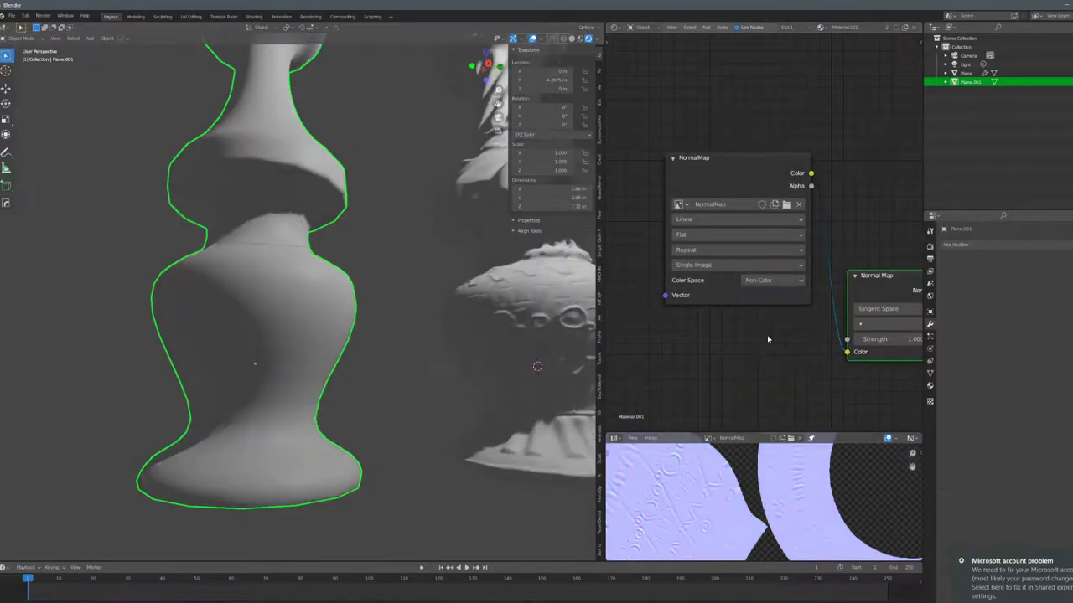
left_click(772, 281)
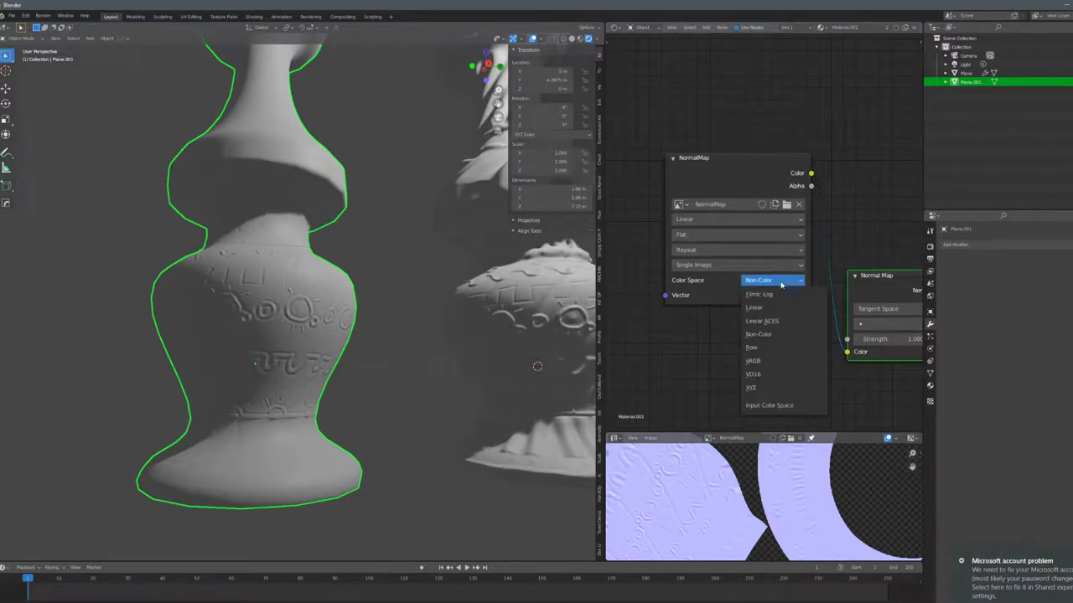
left_click(757, 307)
left_click(772, 282)
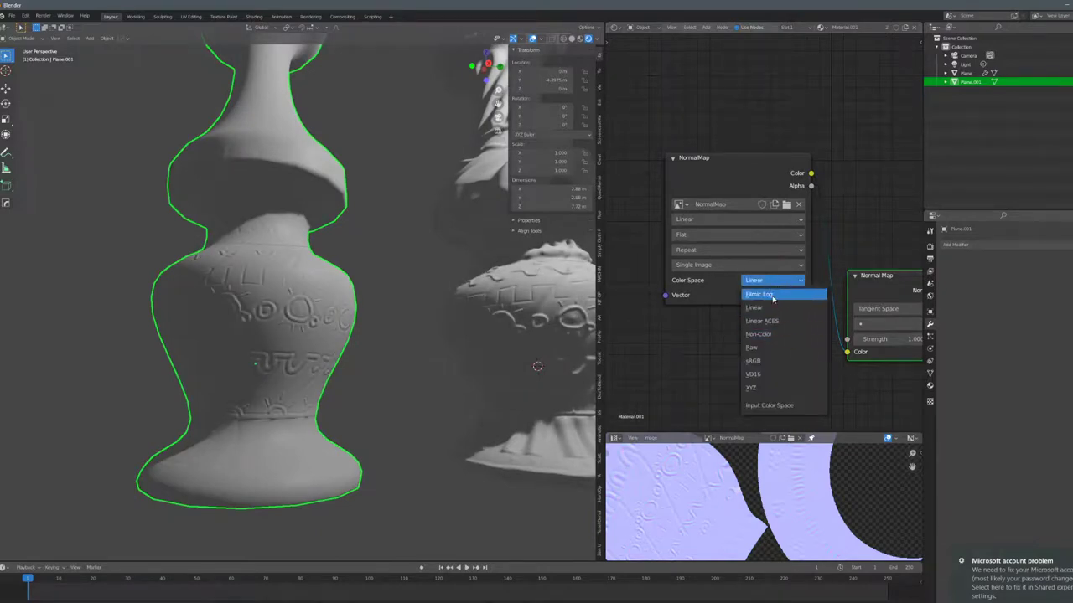
left_click(772, 335)
left_click(772, 282)
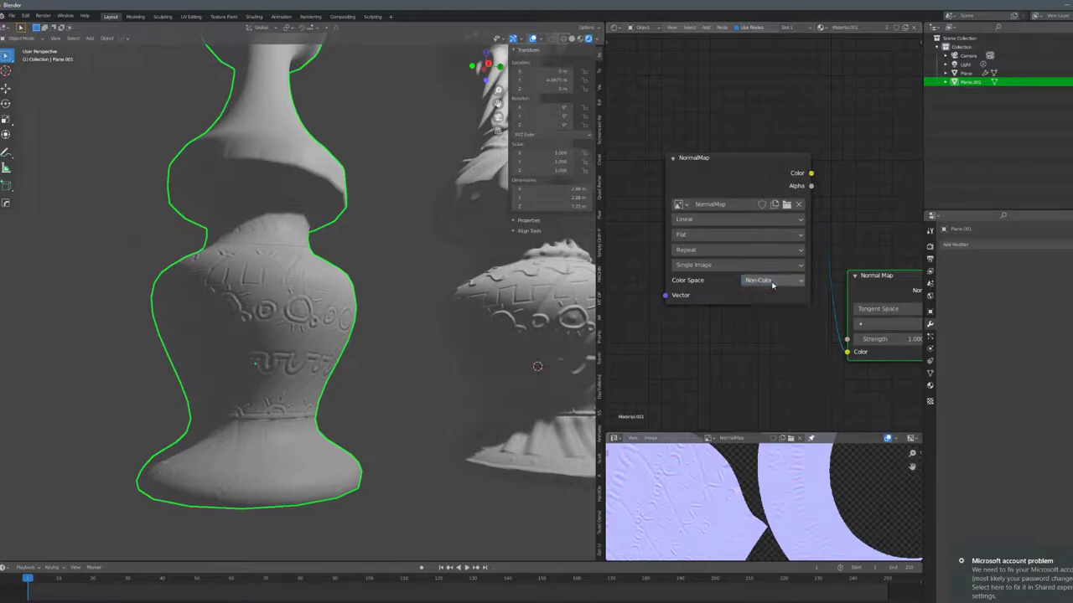
Raise the Normal Map node's strength to 10.
middle_click_drag(878, 342, 796, 327)
left_click_drag(799, 326, 872, 326)
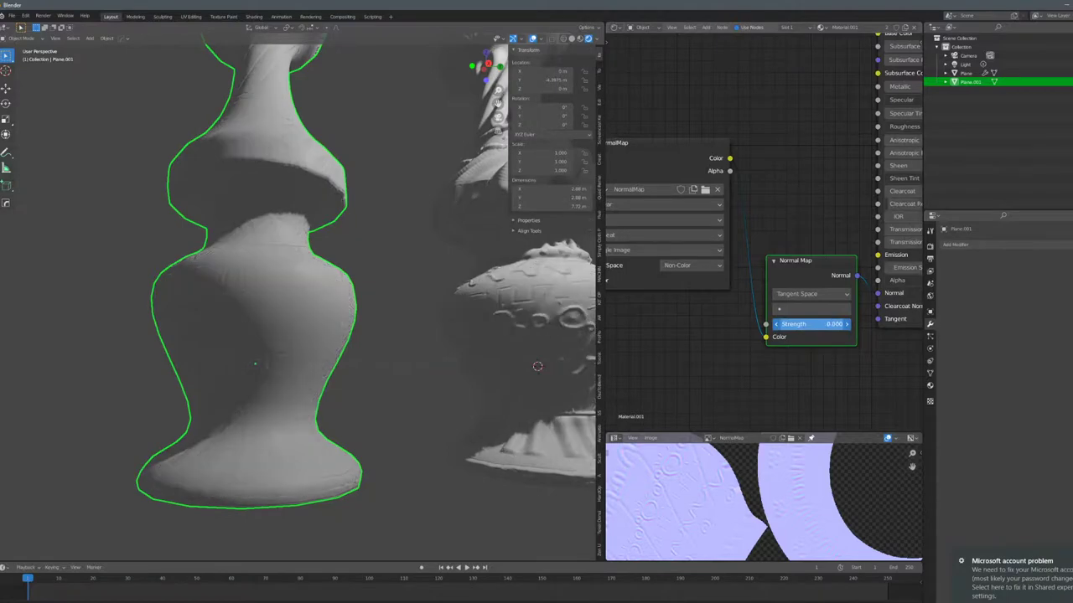
scroll(269, 190, "down", 5)
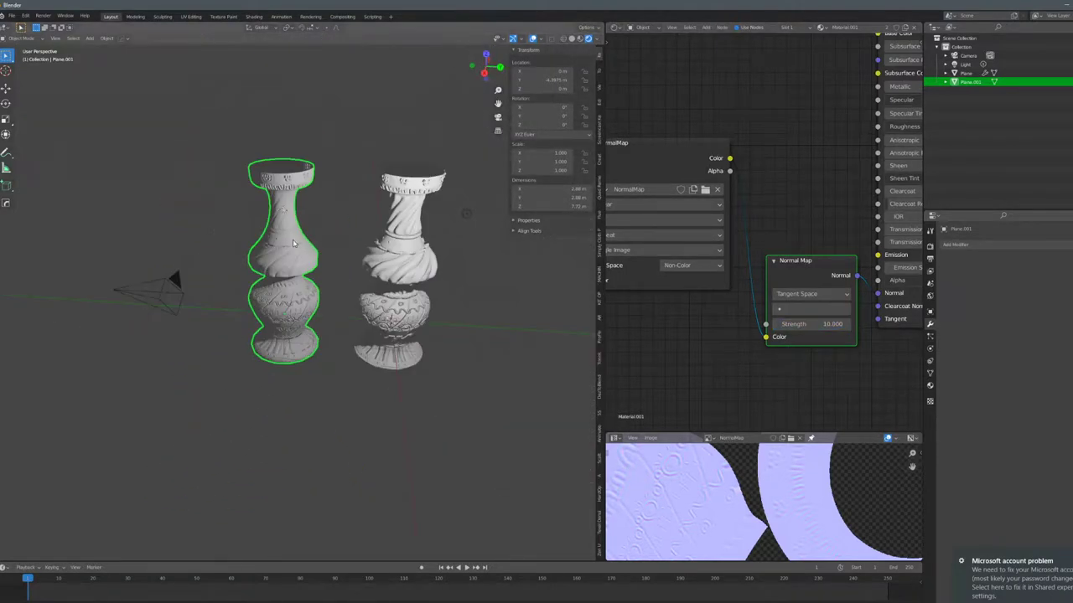
scroll(301, 243, "up", 3)
Unlink the material from the original sculpted vase.
left_click(477, 251)
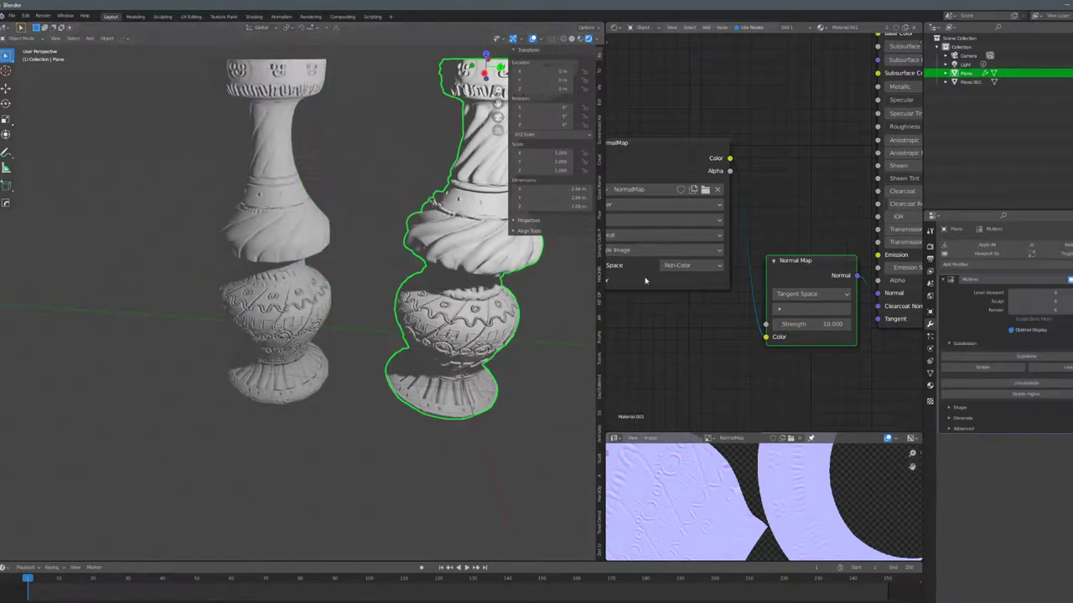
left_click(929, 386)
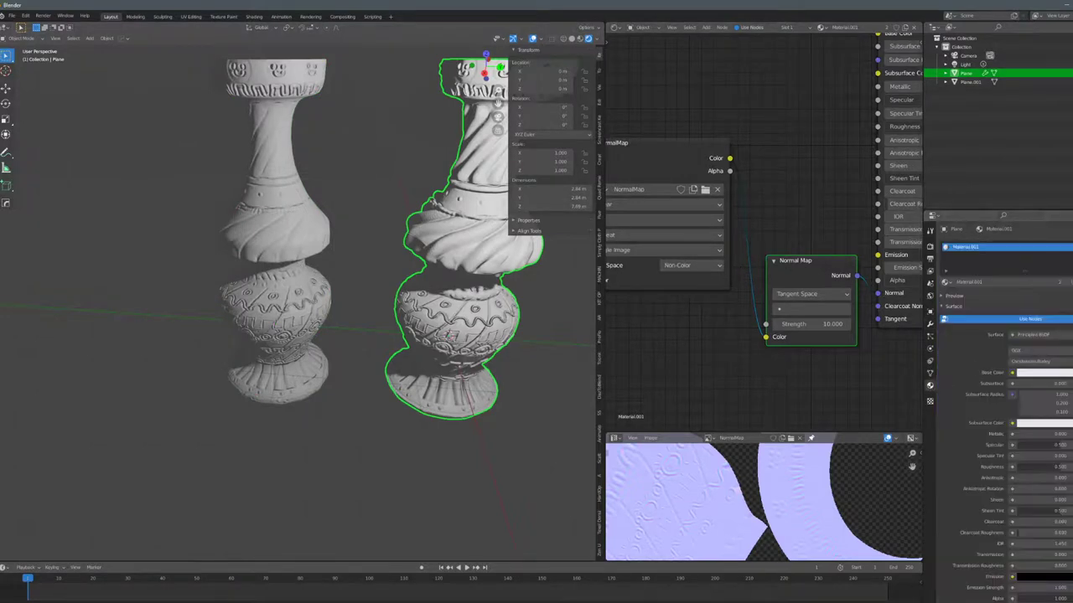
left_click(1068, 281)
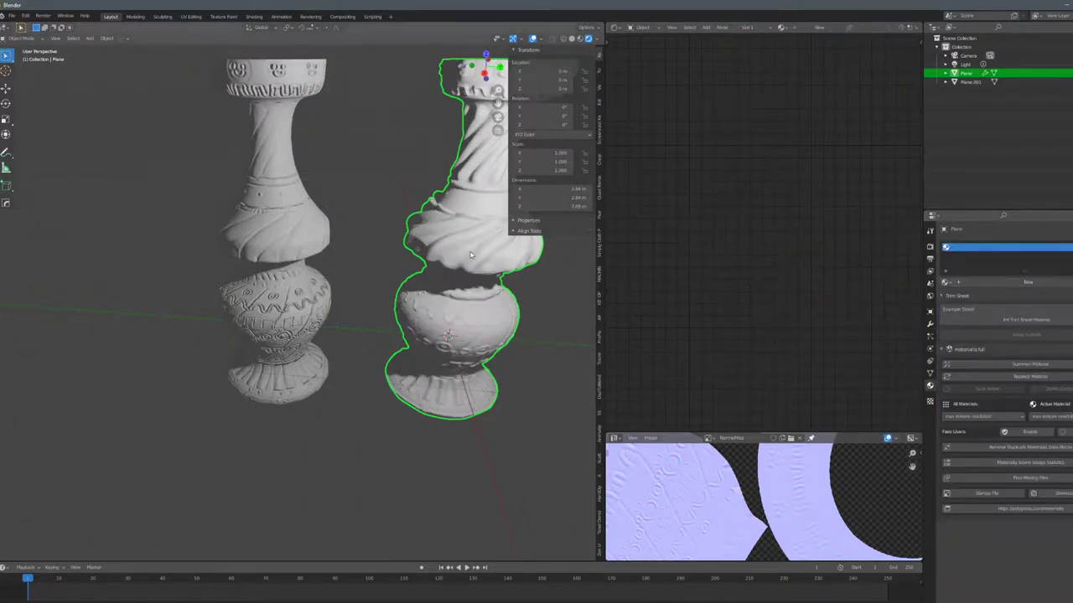
Move the point light around to the front of the two vases.
middle_click_drag(468, 243, 396, 203)
scroll(397, 203, "down", 3)
left_click(462, 151)
key("g")
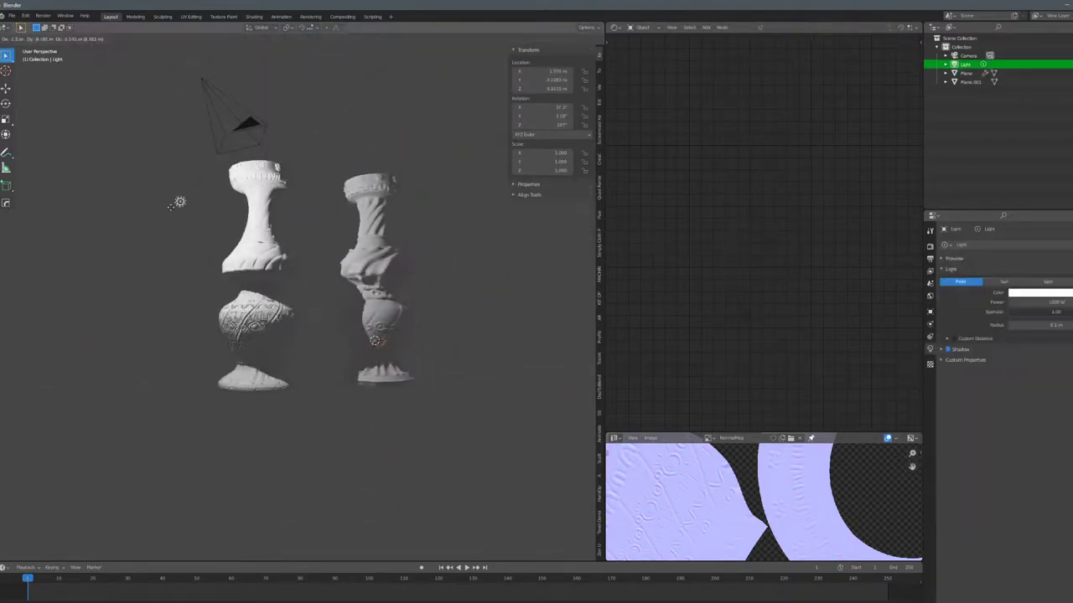
left_click(329, 149)
Fine-tune the point light's position in front of the vases and compare the normal-mapped copy with the original sculpt.
scroll(327, 190, "up", 5)
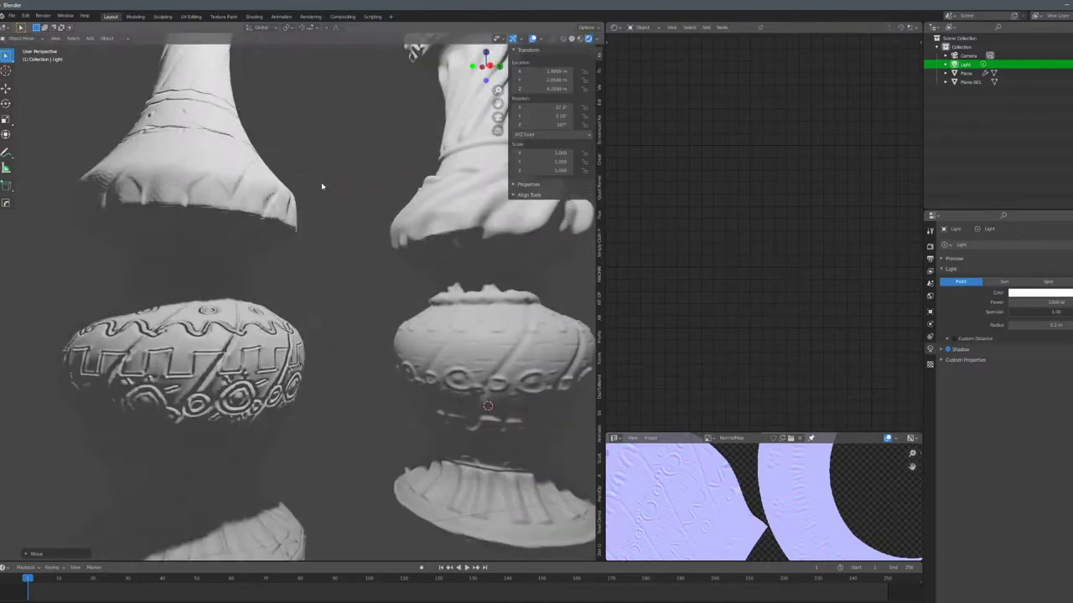
middle_click_drag(355, 186, 386, 257, "shift")
key("g")
left_click(368, 257)
scroll(419, 261, "up", 1)
scroll(470, 266, "down", 1)
middle_click_drag(497, 268, 506, 270)
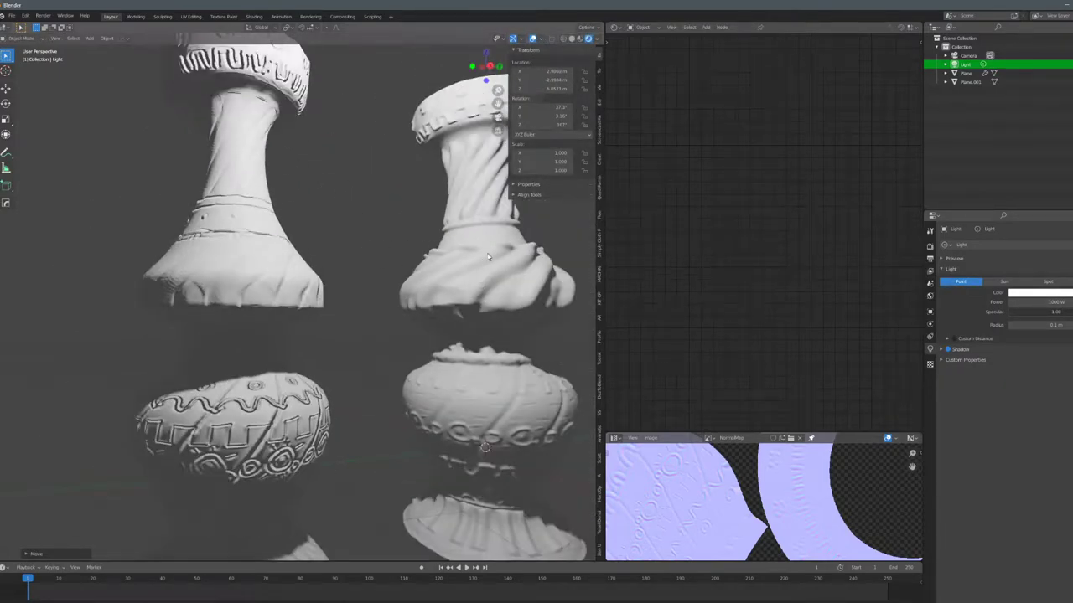
middle_click_drag(435, 263, 491, 261)
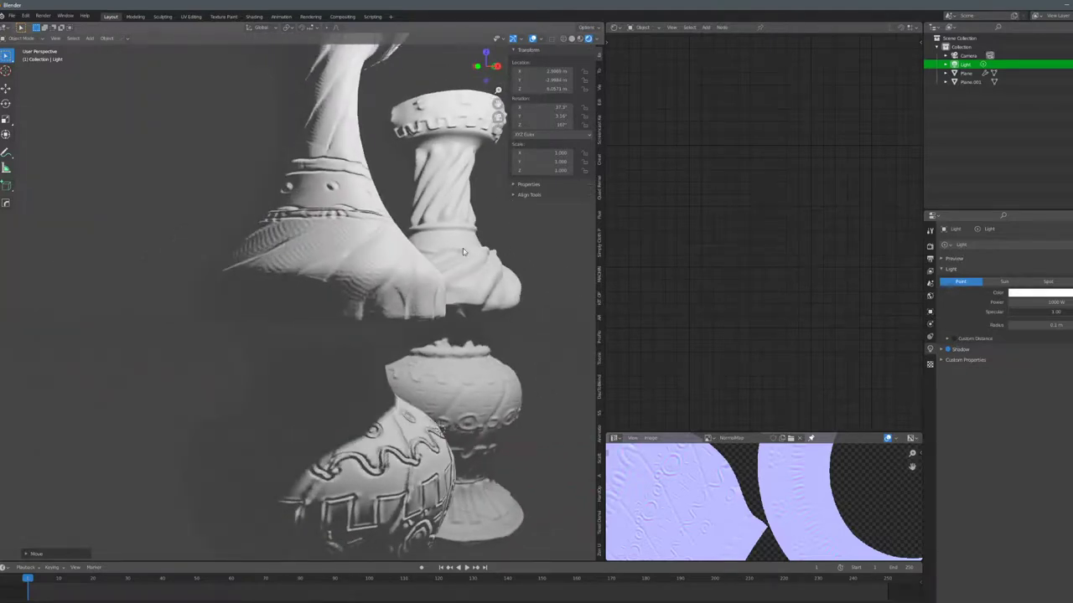
Move the point light above the normal-mapped vase copy.
middle_click_drag(368, 241, 390, 160)
key("g")
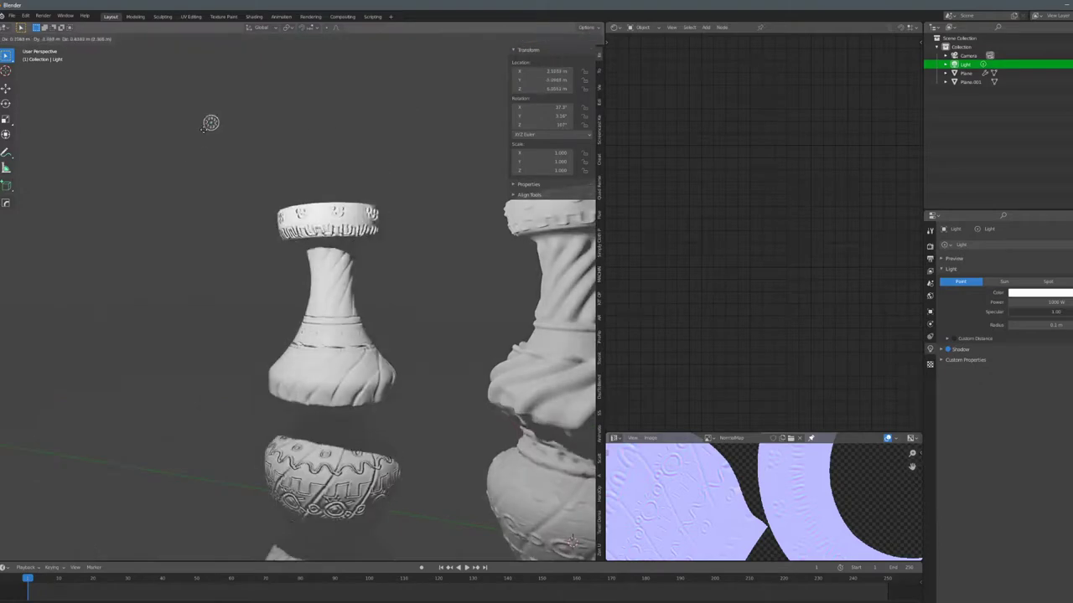
left_click(295, 124)
Try Normal Map strengths of 1, 5 and 10 on the low-poly vase copy.
left_click(339, 277)
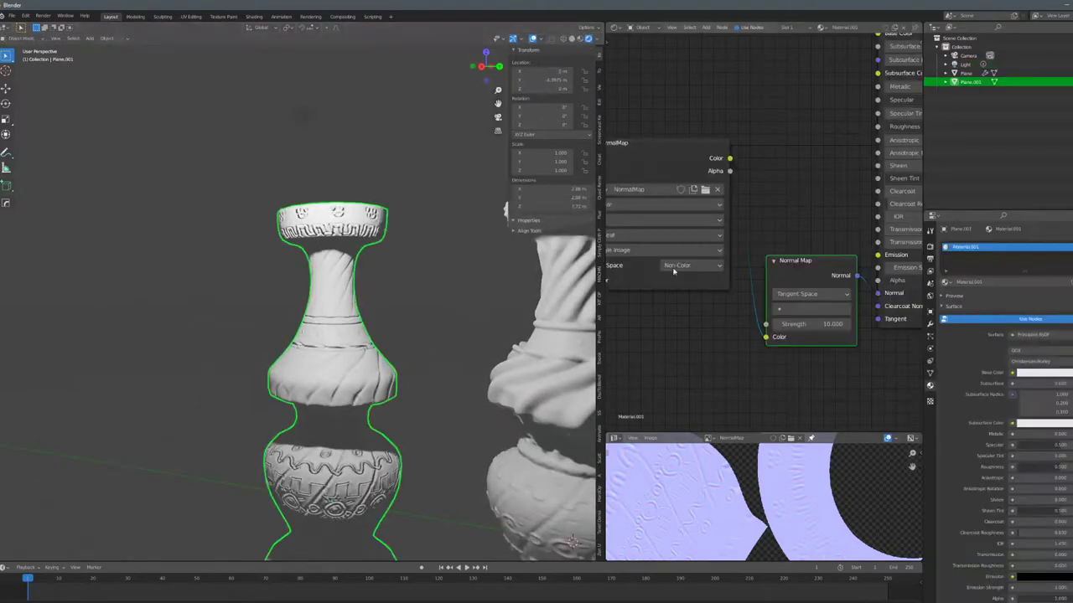
left_click(814, 321)
type("1")
key("Return")
left_click(814, 321)
type("5")
key("Return")
left_click(813, 320)
type("10")
scroll(784, 295, "down", 2)
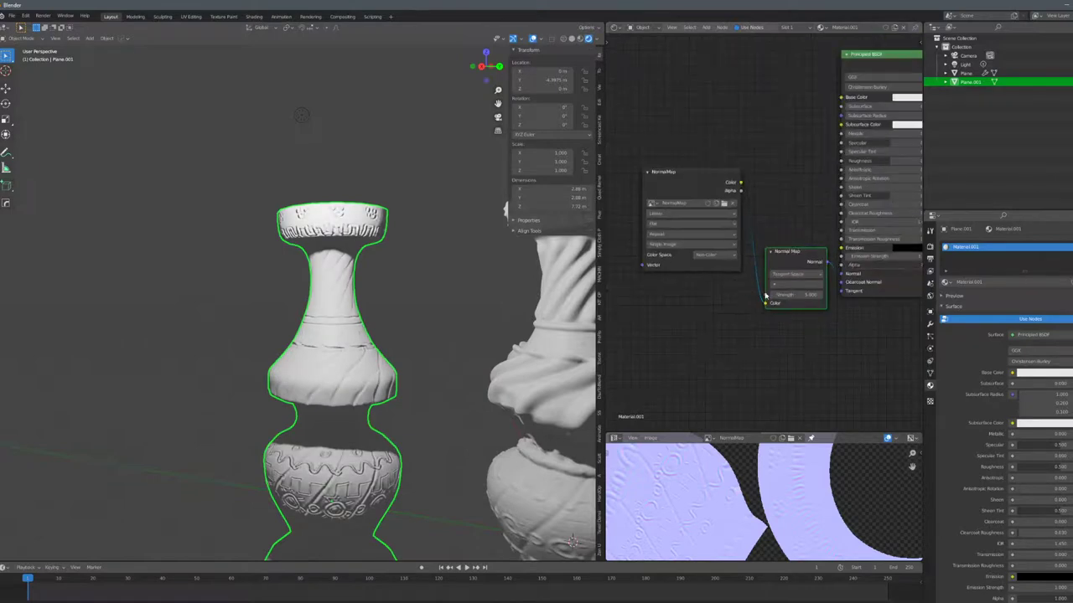
Add Mapping and Texture Coordinate nodes in front of the NormalMap image texture.
left_click_drag(709, 177, 704, 218)
key("ctrl+t")
middle_click_drag(703, 223, 772, 205)
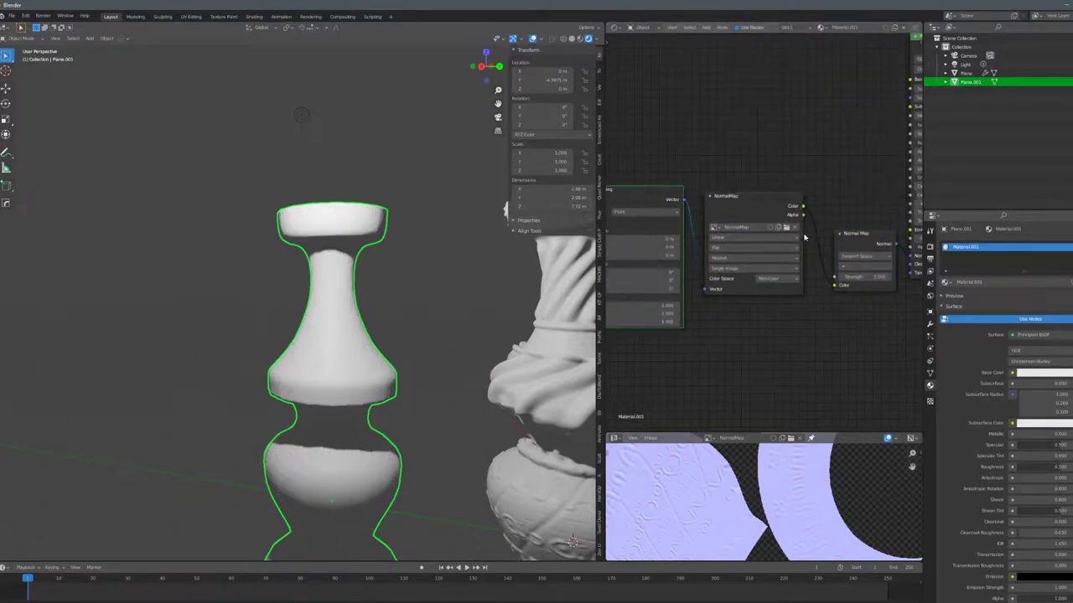
middle_click_drag(764, 242, 673, 232)
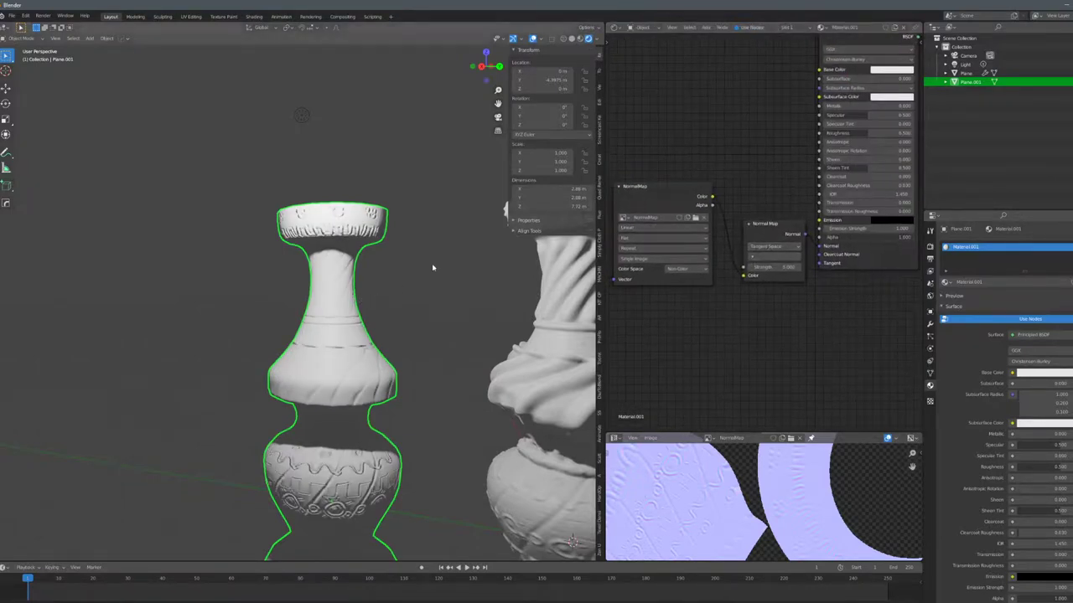
Set the Principled BSDF's Metallic to 1 and lower its roughness.
scroll(752, 211, "down", 4)
middle_click_drag(752, 210, 769, 273)
scroll(814, 238, "up", 3)
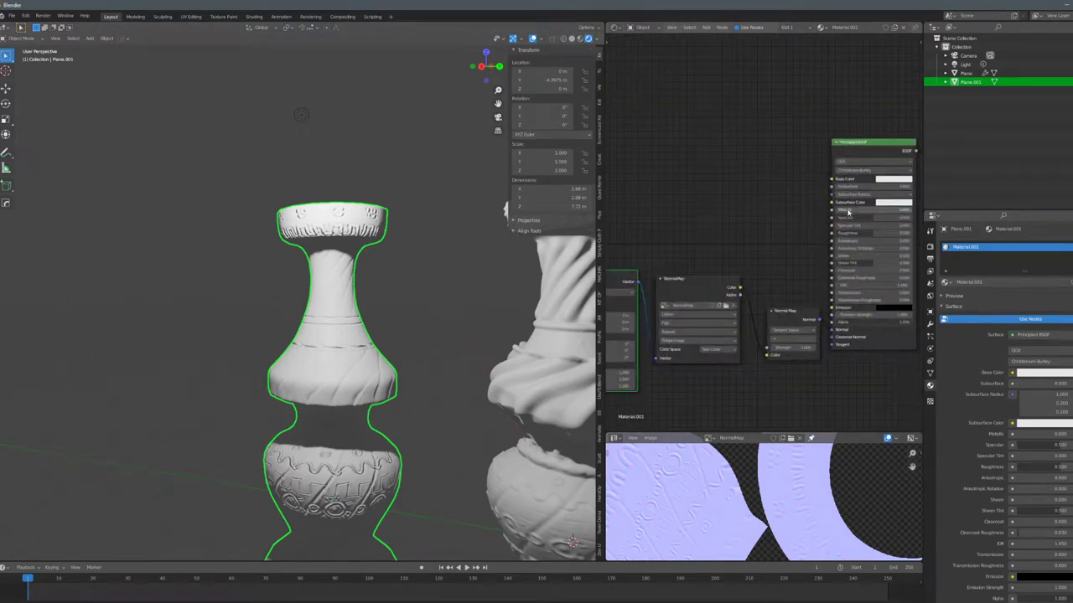
left_click_drag(848, 211, 877, 217)
mouse_move(865, 233)
left_mouse_down()
mouse_move(847, 233)
mouse_move(914, 233)
mouse_move(865, 233)
left_mouse_up()
Light the scene with the Misty Dawn HDRI world environment.
left_click(930, 248)
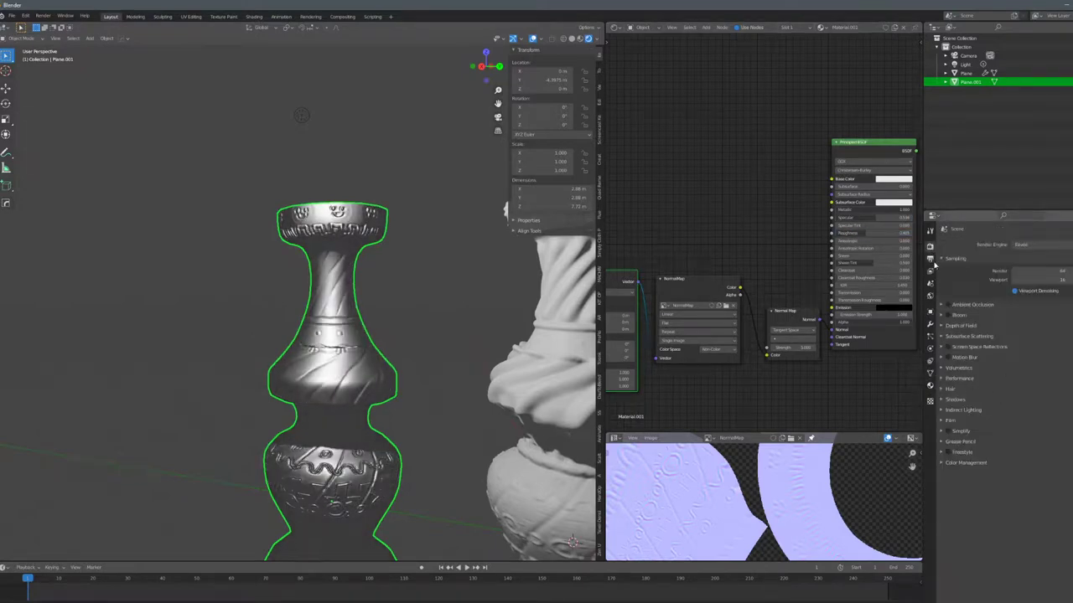
left_click(929, 297)
left_click(1034, 354)
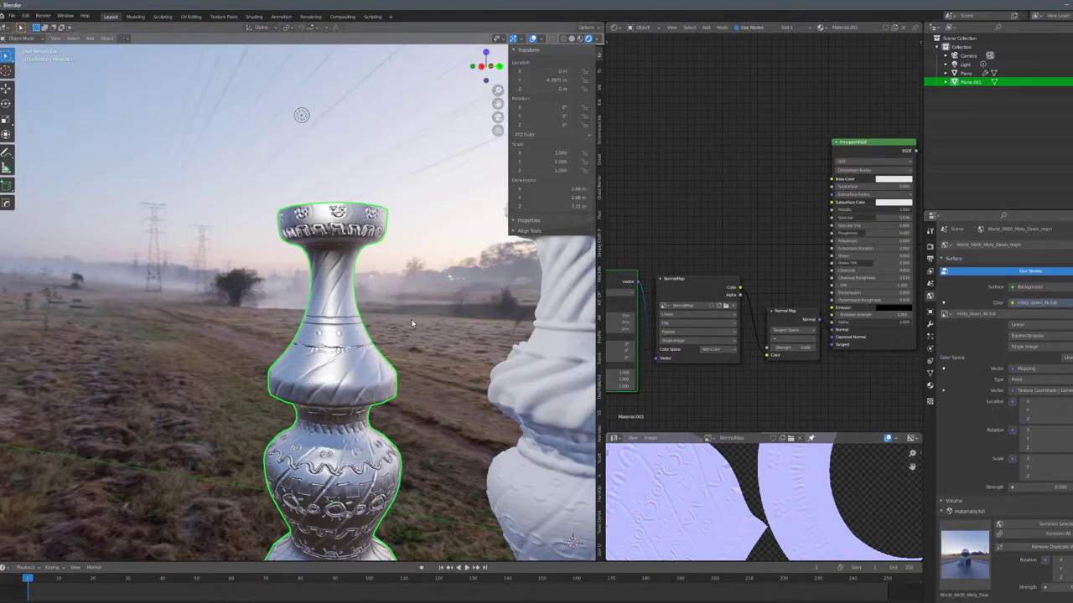
Delete the point light from the scene.
middle_click_drag(411, 321, 412, 215, "shift")
middle_click_drag(422, 309, 350, 311)
key("alt+a")
scroll(340, 309, "down", 4)
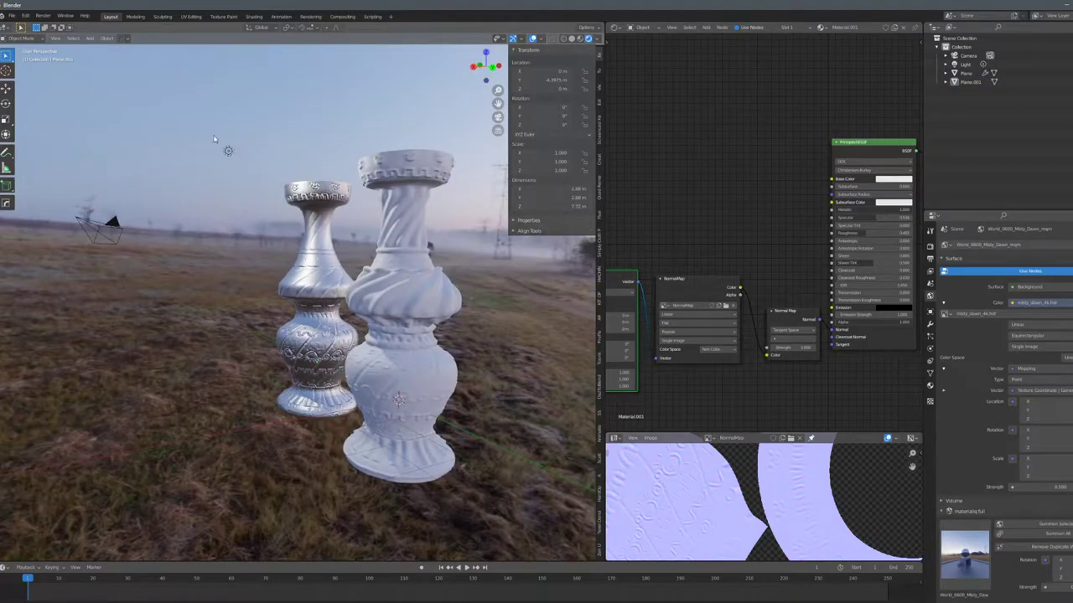
left_click(231, 154)
key("Delete")
Rotate the Misty Dawn environment around Z and fine-tune the vase copy's material roughness.
middle_click_drag(276, 231, 436, 258)
scroll(388, 254, "up", 4)
left_click(438, 263)
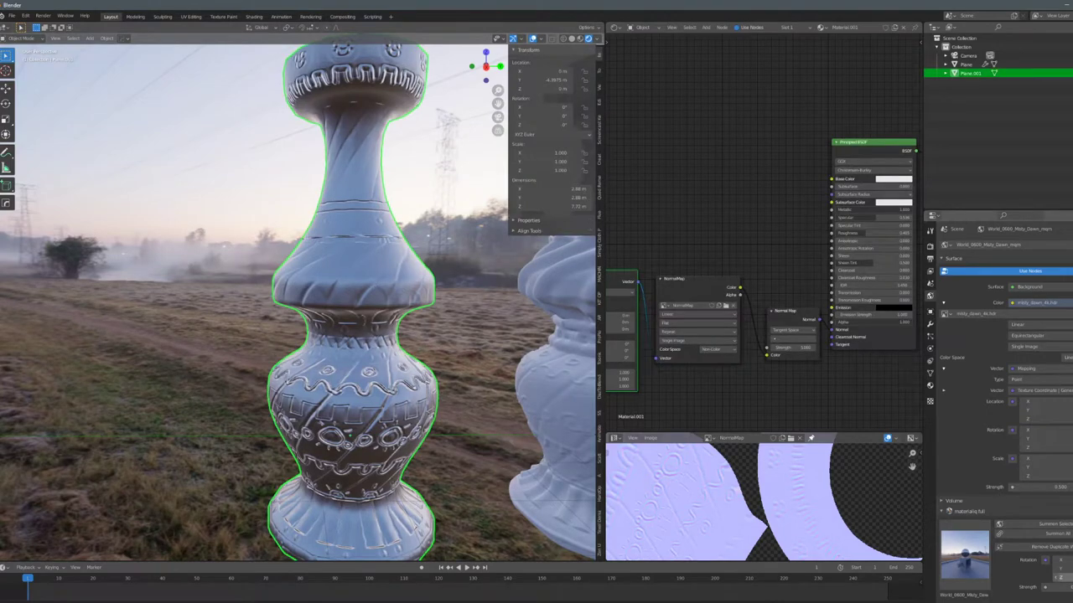
left_click_drag(1057, 577, 1071, 578)
scroll(780, 251, "down", 3)
middle_click_drag(813, 246, 818, 285)
scroll(858, 276, "up", 1)
mouse_move(858, 276)
left_mouse_down()
mouse_move(842, 277)
mouse_move(880, 277)
mouse_move(835, 277)
mouse_move(857, 275)
left_mouse_up()
Add a Noise Texture node above the normal map nodes.
middle_click_drag(680, 250, 730, 268)
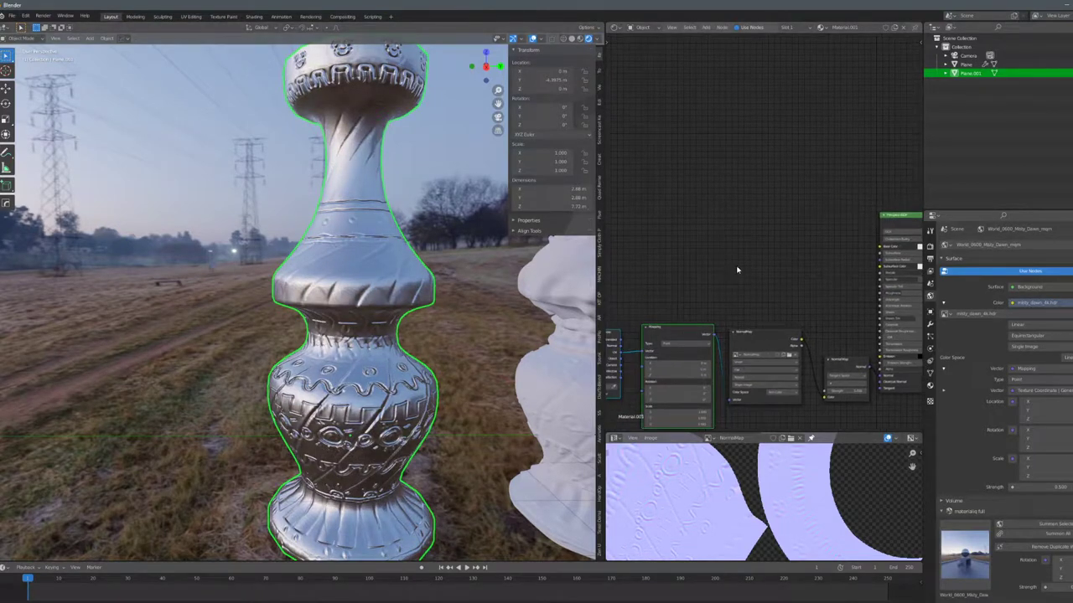
key("shift+a")
left_click(730, 265)
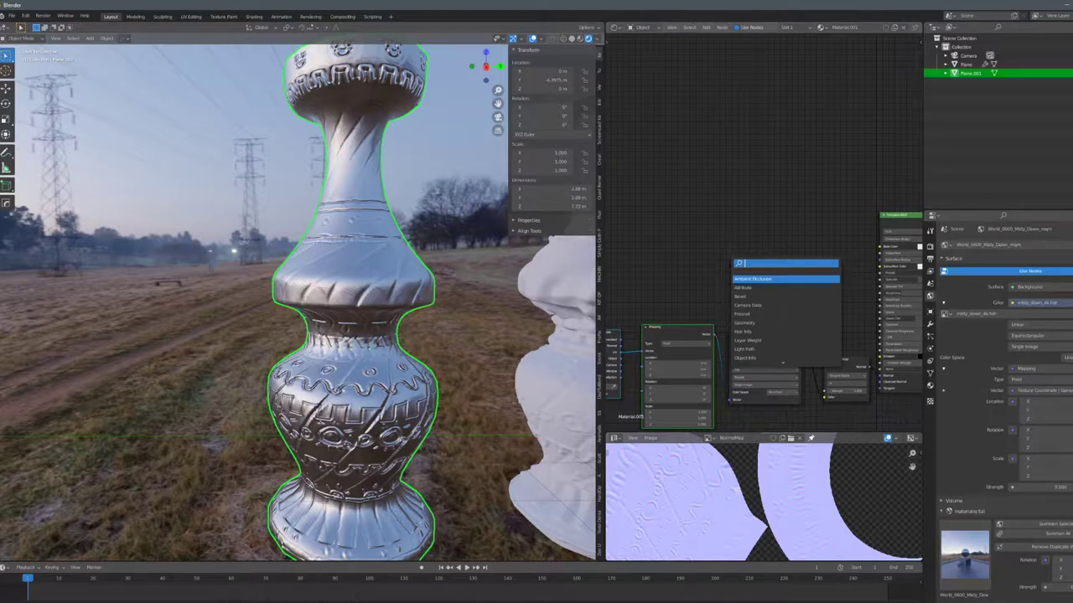
type("noise")
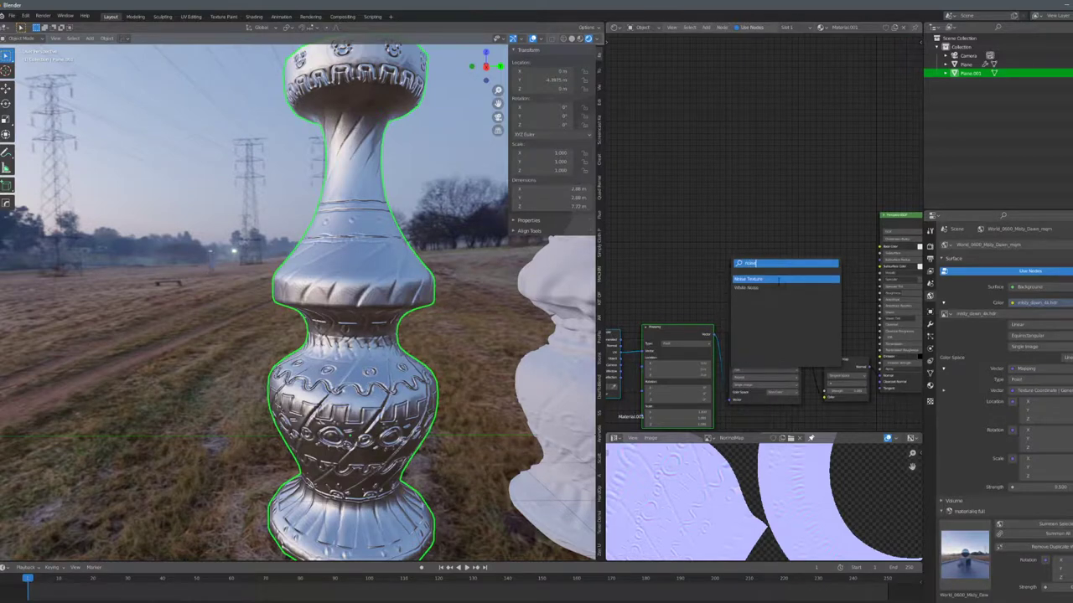
key("Return")
scroll(752, 278, "up", 1)
middle_click_drag(822, 264, 790, 259)
Add a ColorRamp node and feed it from the Noise Texture.
key("shift+a")
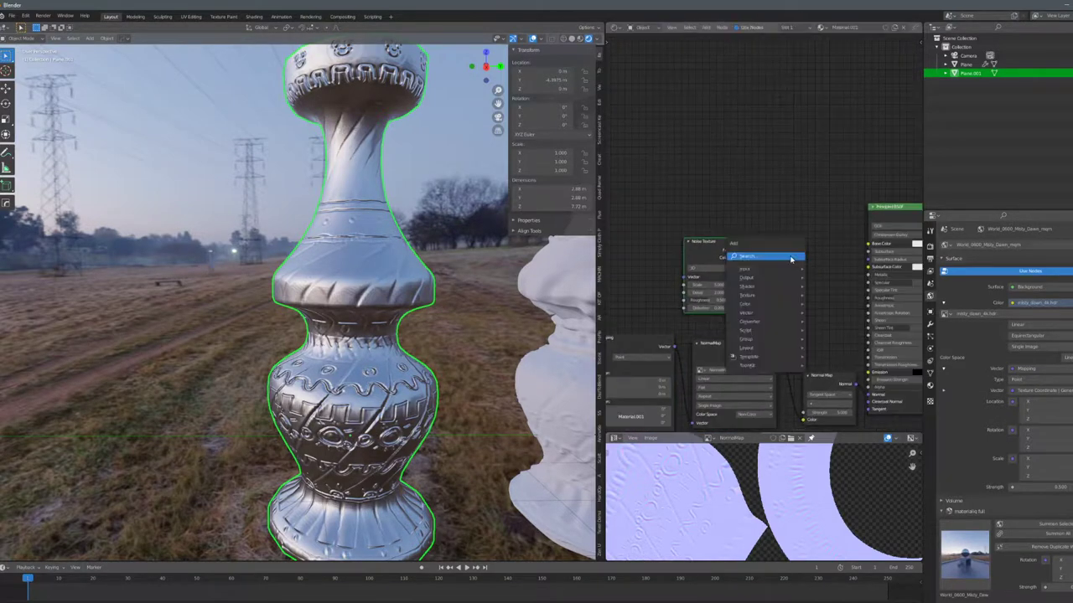
key("shift+a")
left_click(758, 247)
type("col")
left_click(778, 269)
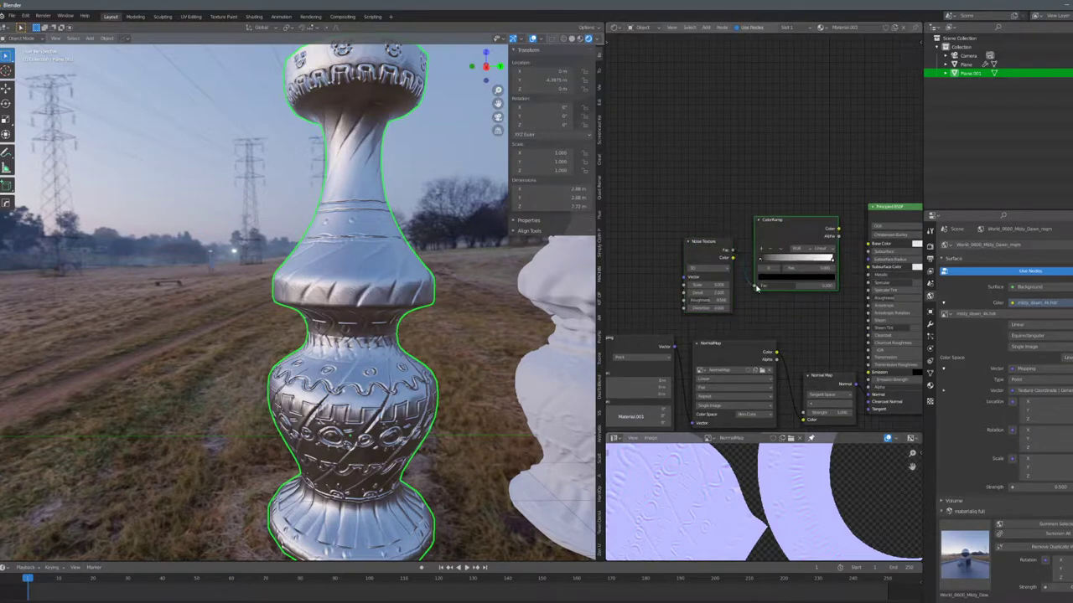
left_click_drag(756, 288, 754, 286)
Preview the Noise Texture on the vase copy and map it with Object texture coordinates through a Mapping node.
left_click(702, 255, "ctrl+shift")
middle_click_drag(449, 287, 443, 310, "shift")
scroll(433, 295, "up", 4)
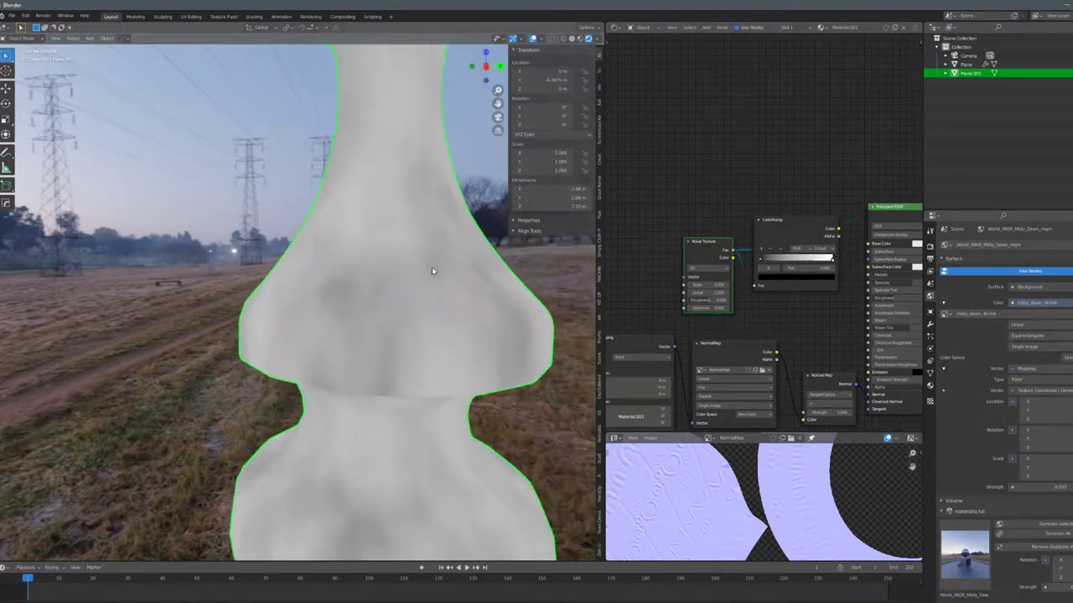
key("ctrl+t")
middle_click_drag(629, 285, 816, 284)
key("g")
left_click(804, 226)
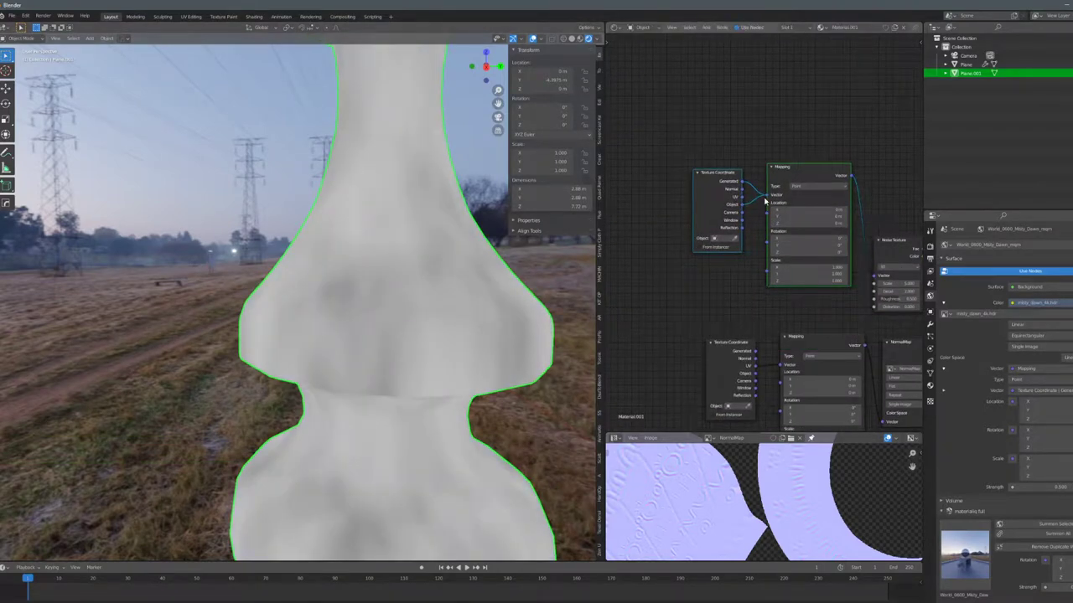
left_click_drag(765, 202, 766, 195)
scroll(363, 202, "down", 4)
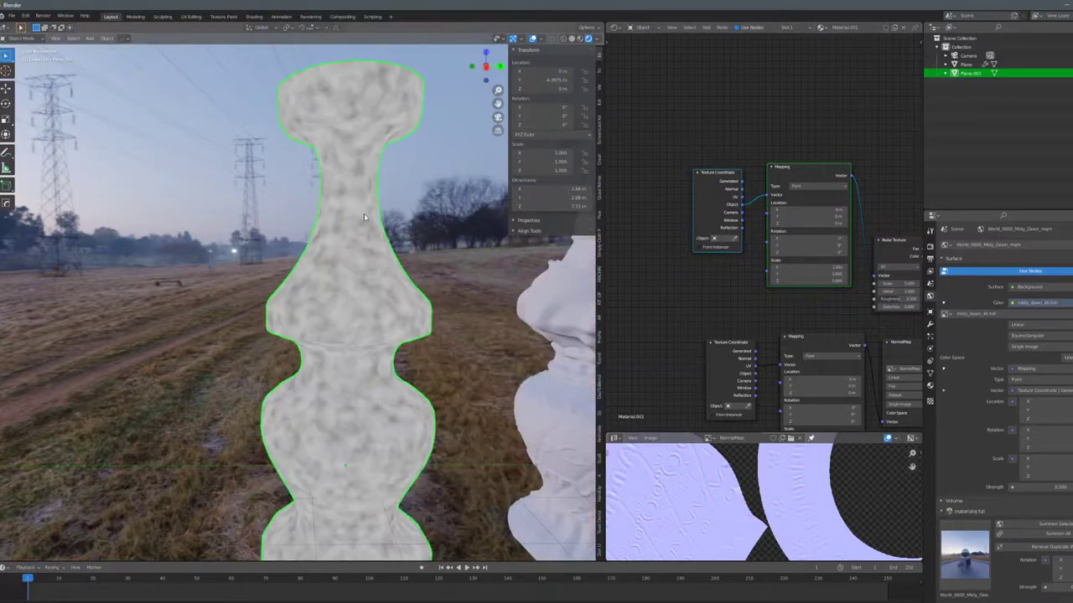
Lower the Noise Texture's scale and move the ColorRamp's black stop to about 0.27.
middle_click_drag(847, 261, 748, 247)
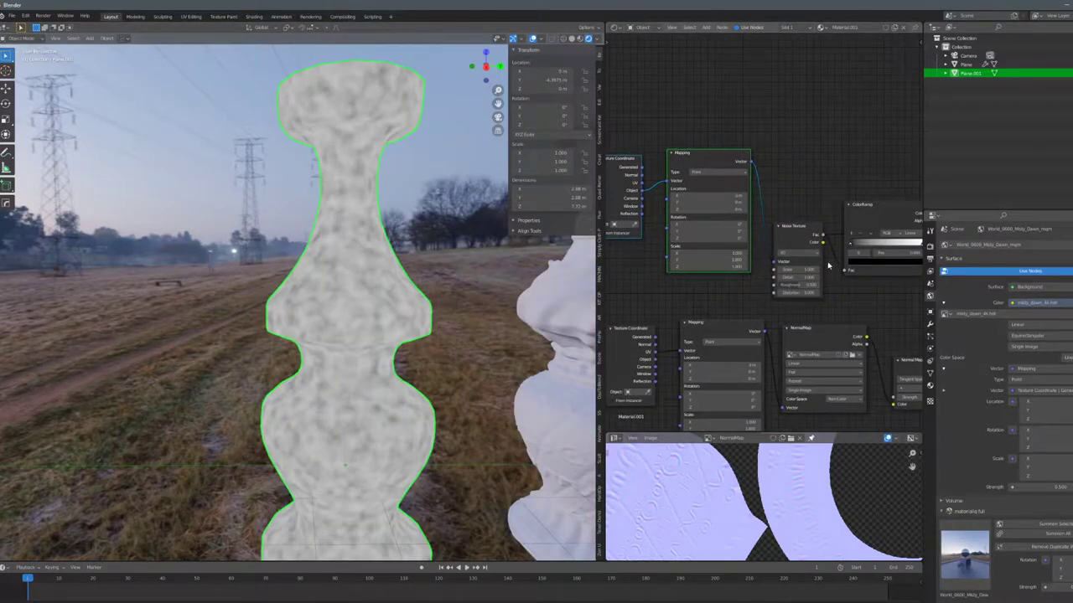
mouse_move(796, 269)
left_mouse_down()
mouse_move(810, 269)
mouse_move(783, 269)
left_mouse_up()
middle_click_drag(797, 278, 734, 272)
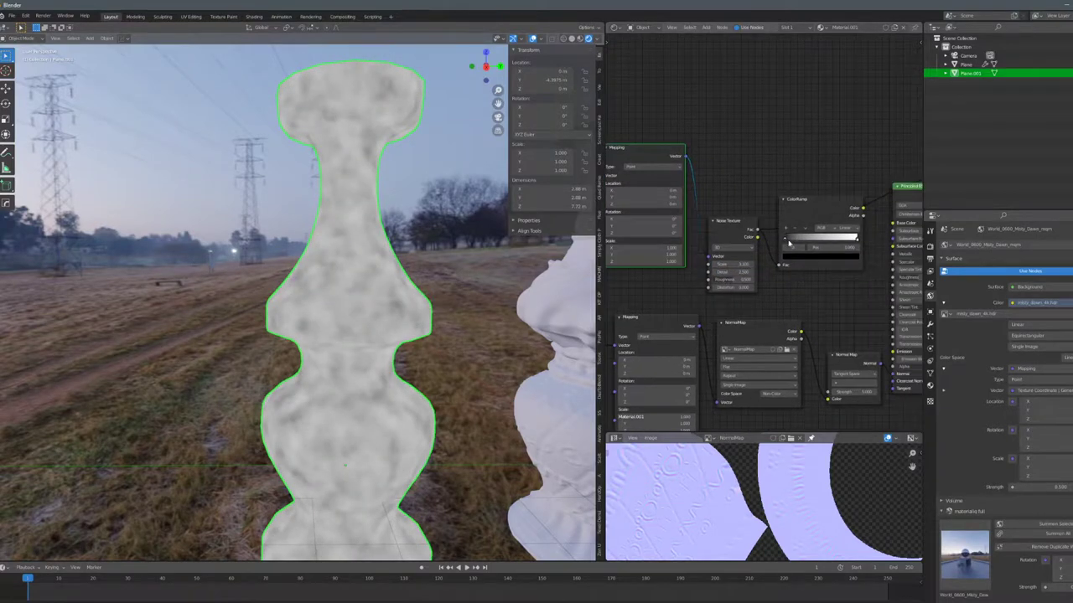
left_click_drag(831, 241, 805, 240)
Switch the preview back to the Principled BSDF and connect the ColorRamp's color to its Roughness.
middle_click_drag(853, 246, 775, 227)
left_click(854, 173, "ctrl+shift")
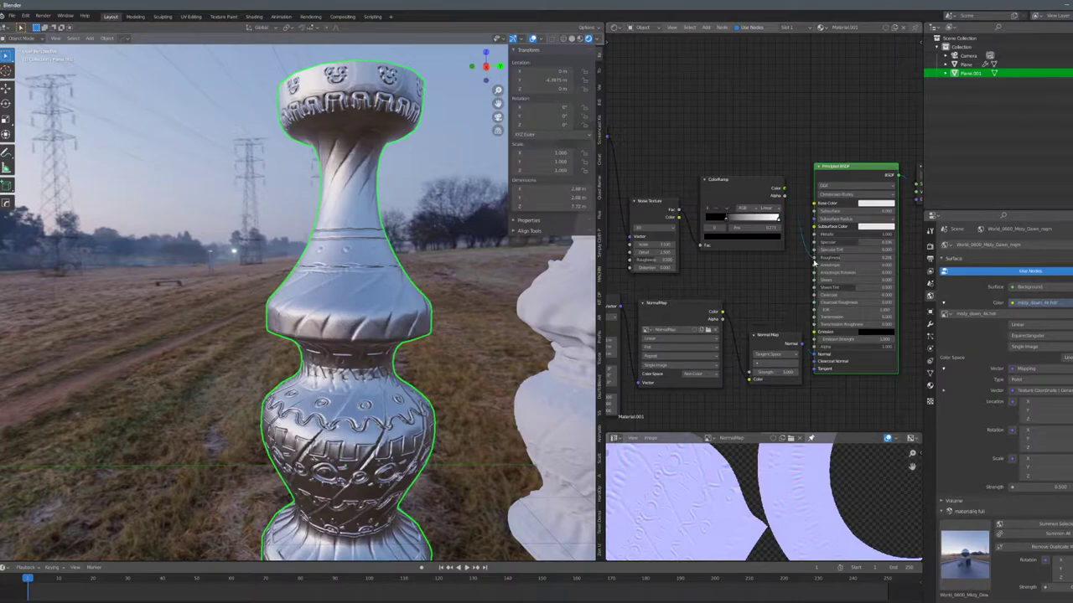
left_click_drag(800, 251, 807, 250)
middle_click_drag(468, 287, 446, 207, "shift")
scroll(419, 260, "up", 5)
middle_click_drag(394, 333, 382, 257)
scroll(383, 256, "down", 5)
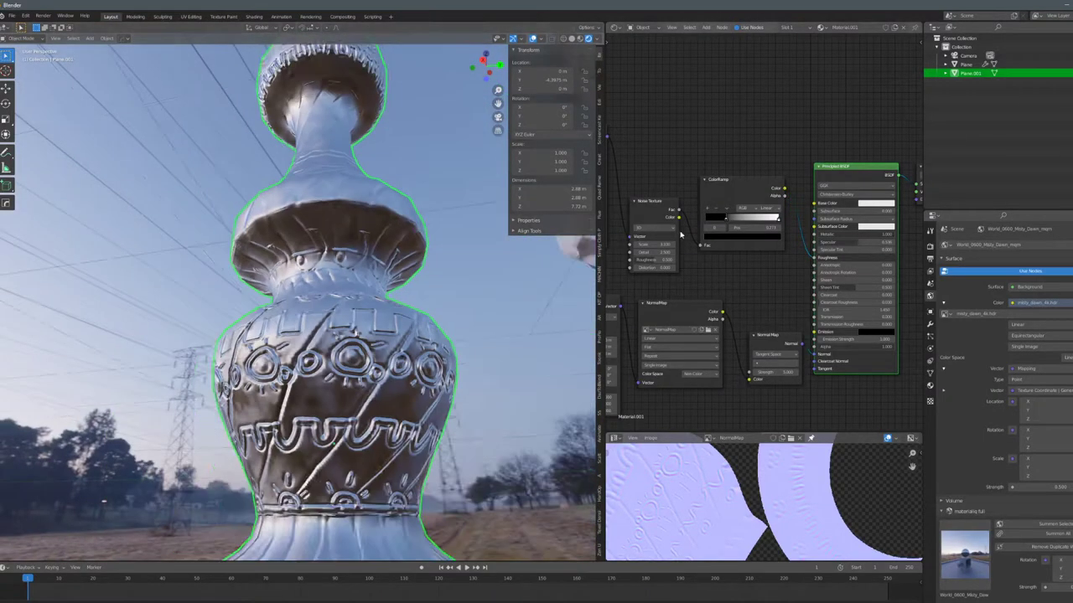
Move the ColorRamp's white stop inward to sharpen the contrast of the vase copy's roughness.
mouse_move(726, 219)
left_mouse_down()
mouse_move(780, 222)
mouse_move(760, 222)
left_mouse_up()
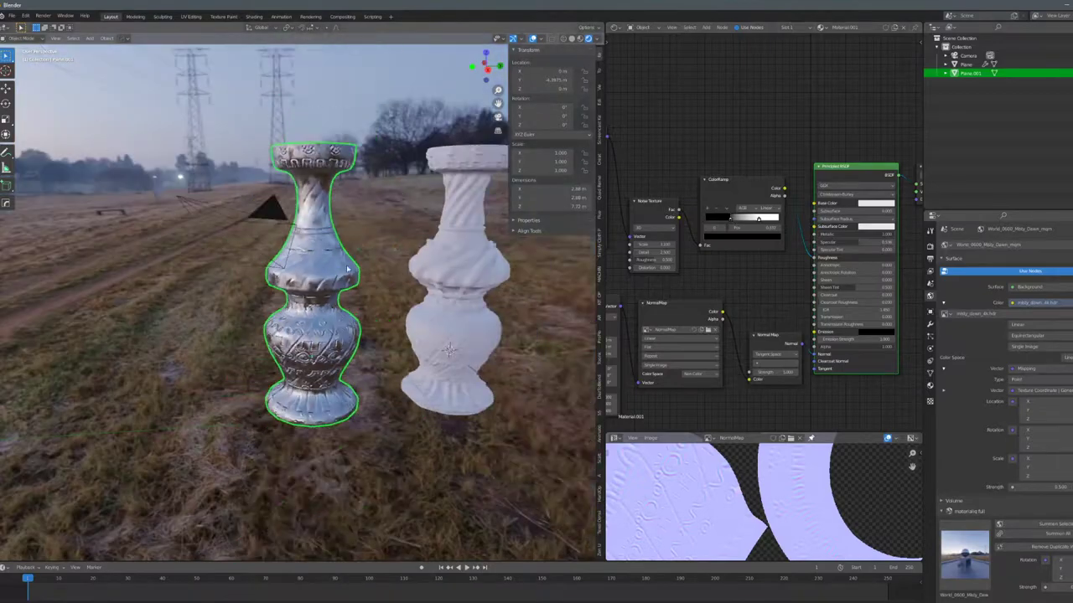
middle_click_drag(347, 269, 402, 283)
scroll(272, 270, "up", 3)
scroll(759, 273, "down", 2)
Arrange the roughness node chain neatly above the normal map node chain.
middle_click_drag(759, 272, 882, 283)
left_click_drag(640, 146, 903, 272)
left_click_drag(650, 284, 891, 385)
key("g")
left_click(894, 429)
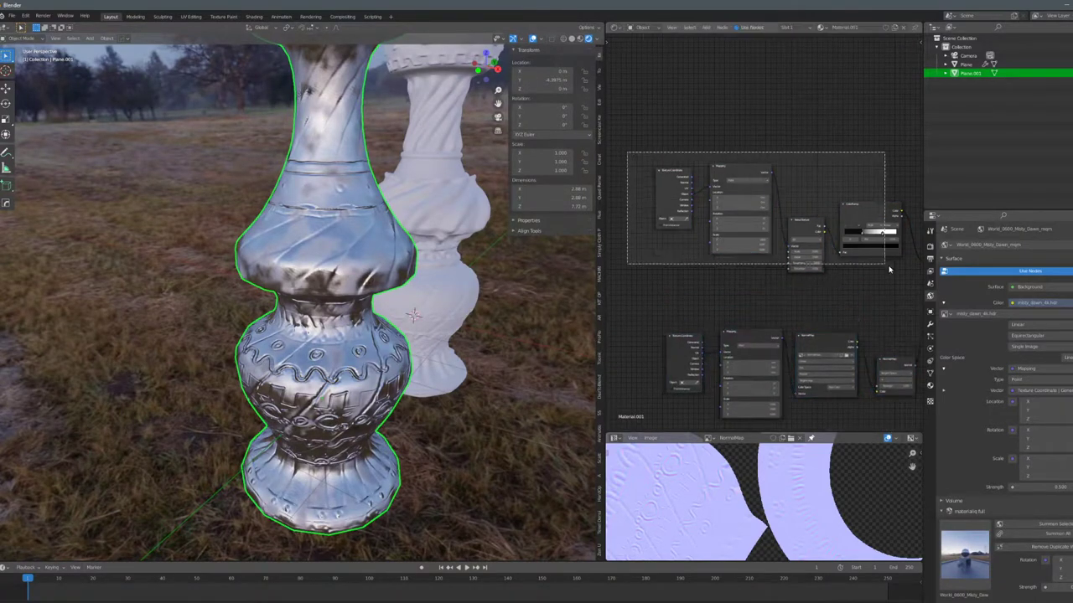
left_click_drag(890, 268, 891, 273)
key("g")
left_click(896, 312)
Rename the vase copy's material to BaseMetal.
scroll(395, 299, "down", 5)
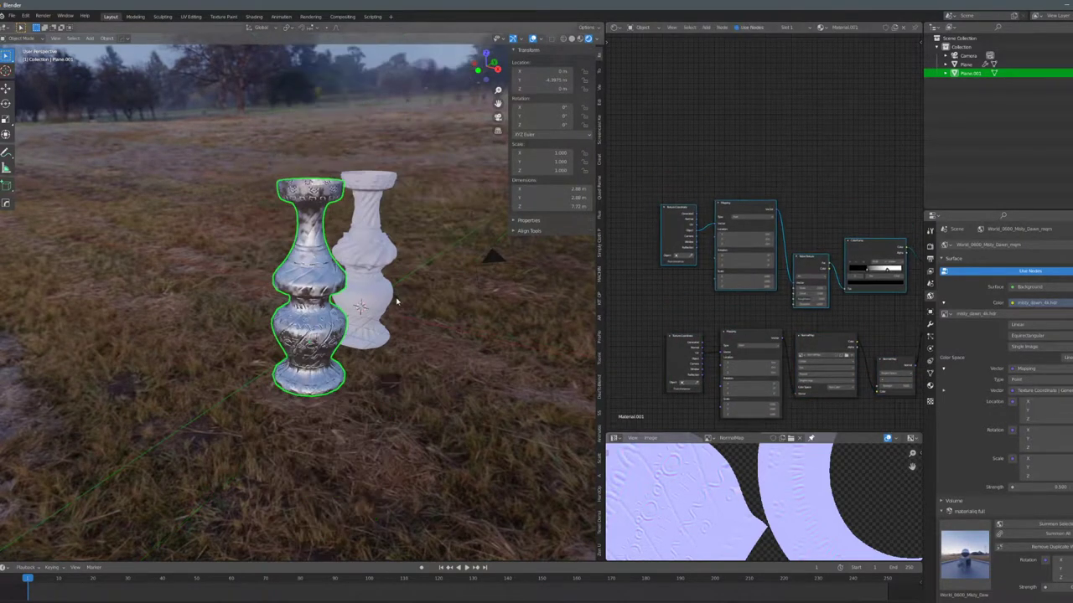
left_click(930, 385)
double_click(1005, 282)
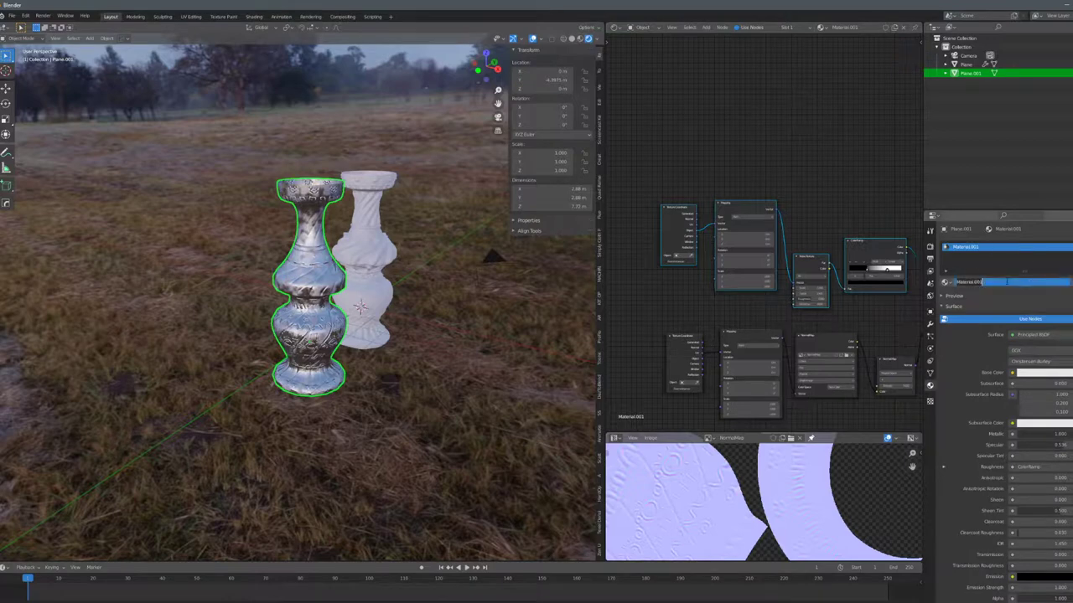
type("BaseMetal")
key("Return")
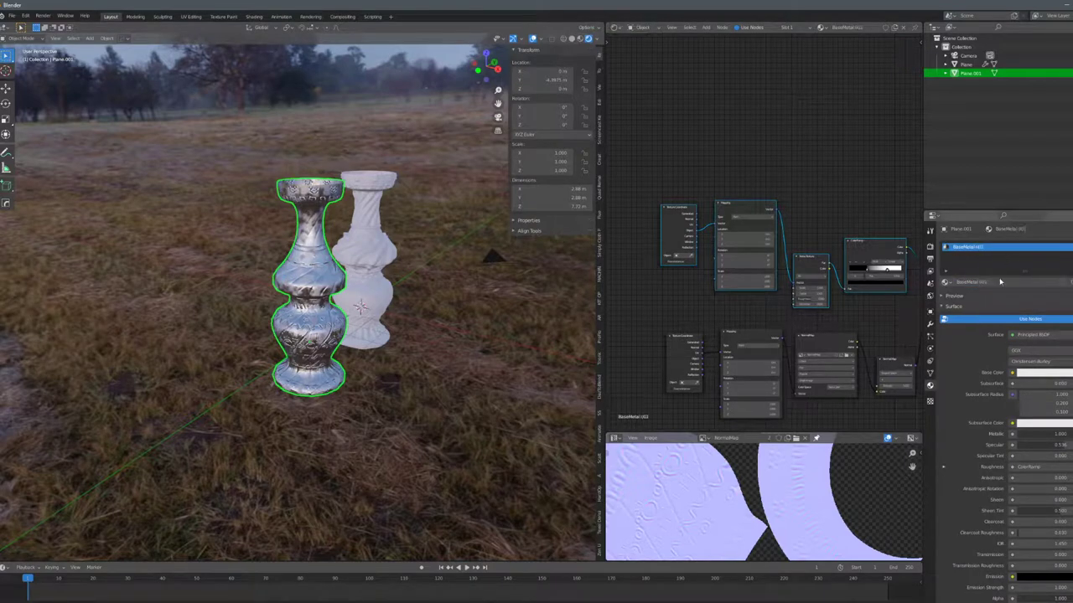
Try renaming the same material to Gold, and undo the rename.
left_click(1000, 282)
type("Gold")
key("Return")
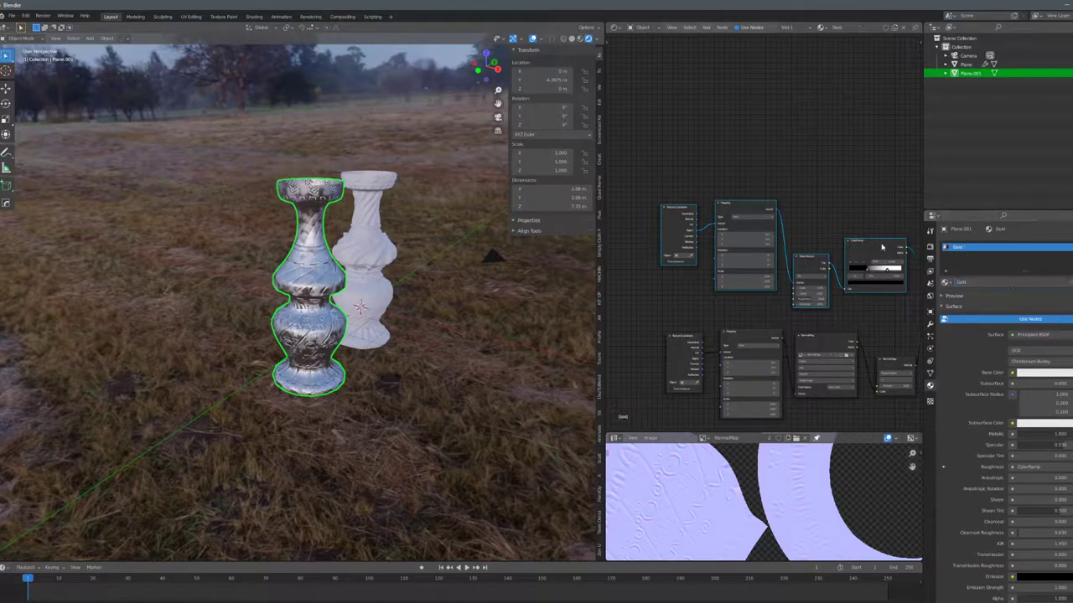
scroll(913, 252, "up", 3)
middle_click_drag(915, 253, 839, 247)
key("ctrl+z")
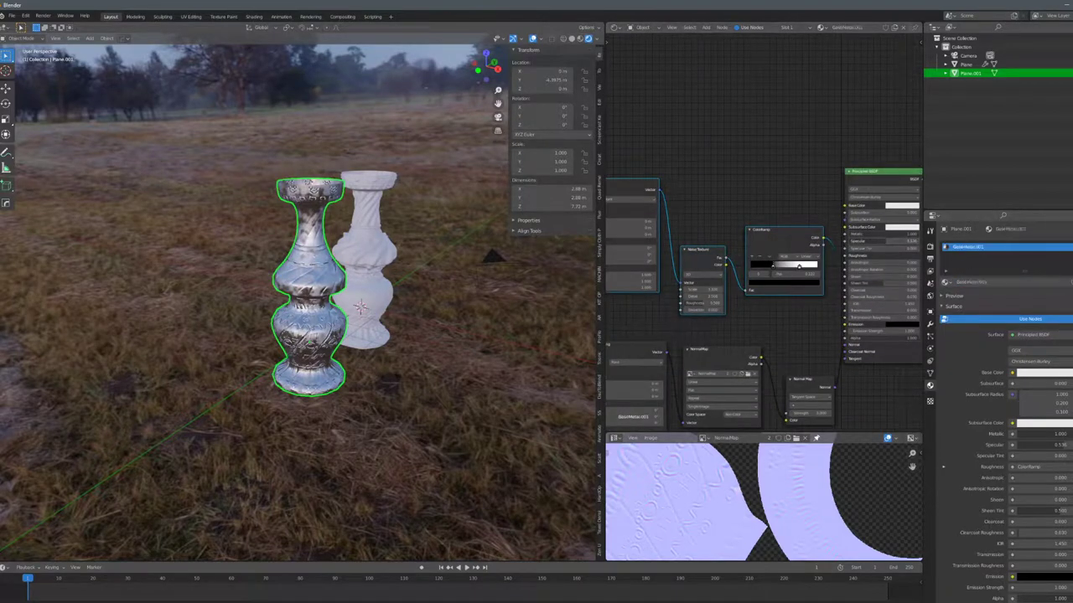
left_click(1071, 246)
left_click(1020, 299)
left_click(1019, 299)
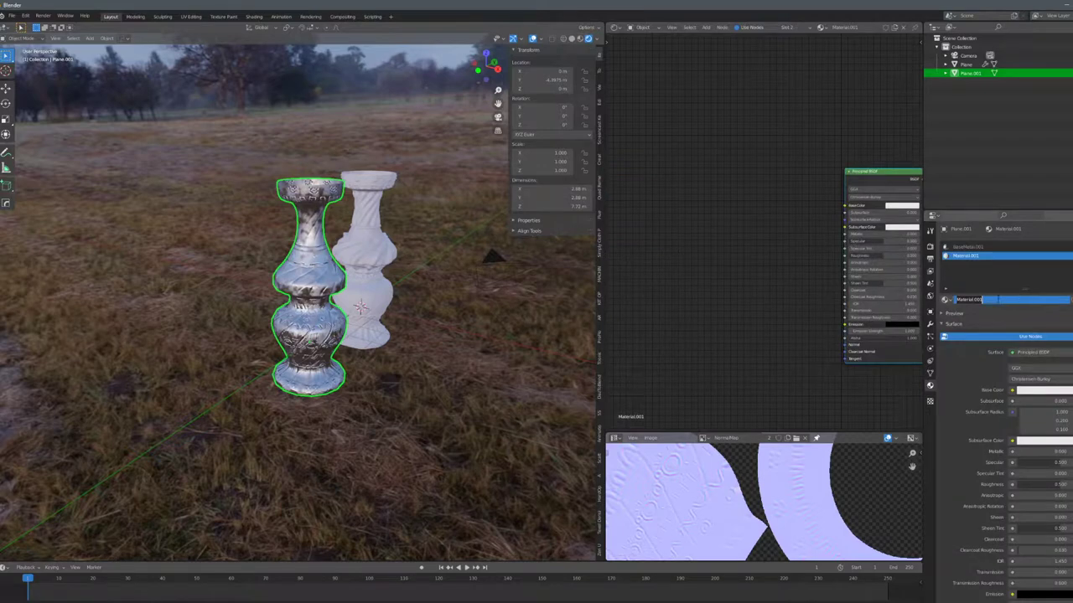
left_click(945, 299)
left_click(1069, 255)
Add a second material slot using the existing BaseMetal material and rename that slot's material Gold.
left_click(1069, 247)
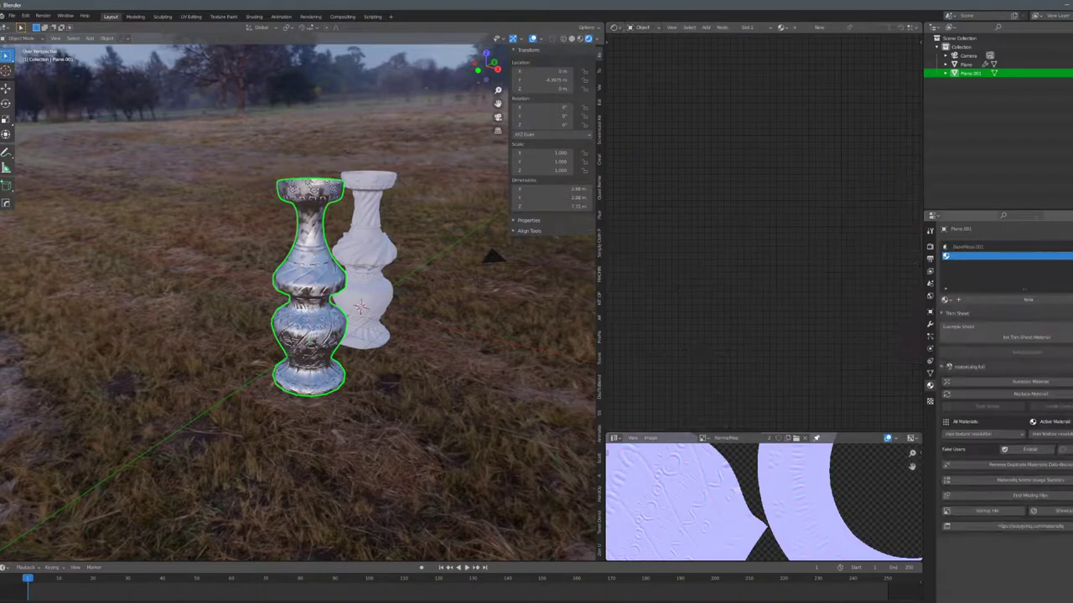
left_click(946, 299)
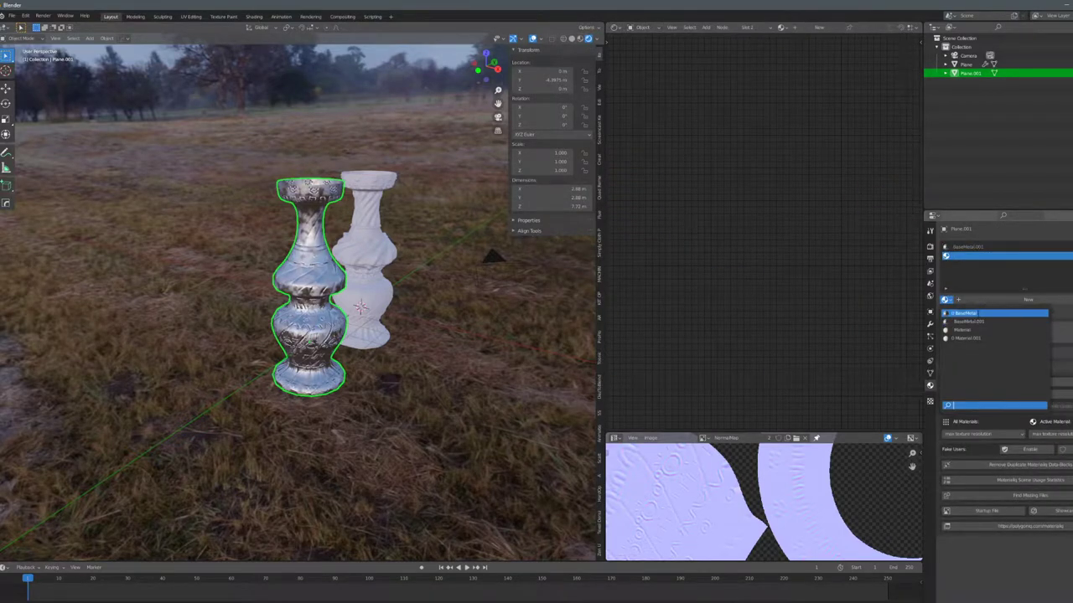
left_click(978, 313)
left_click(1014, 300)
type("SGold")
key("Return")
Rename the first slot's material to BaseMetal and make the Gold slot active.
left_click(979, 248)
double_click(992, 300)
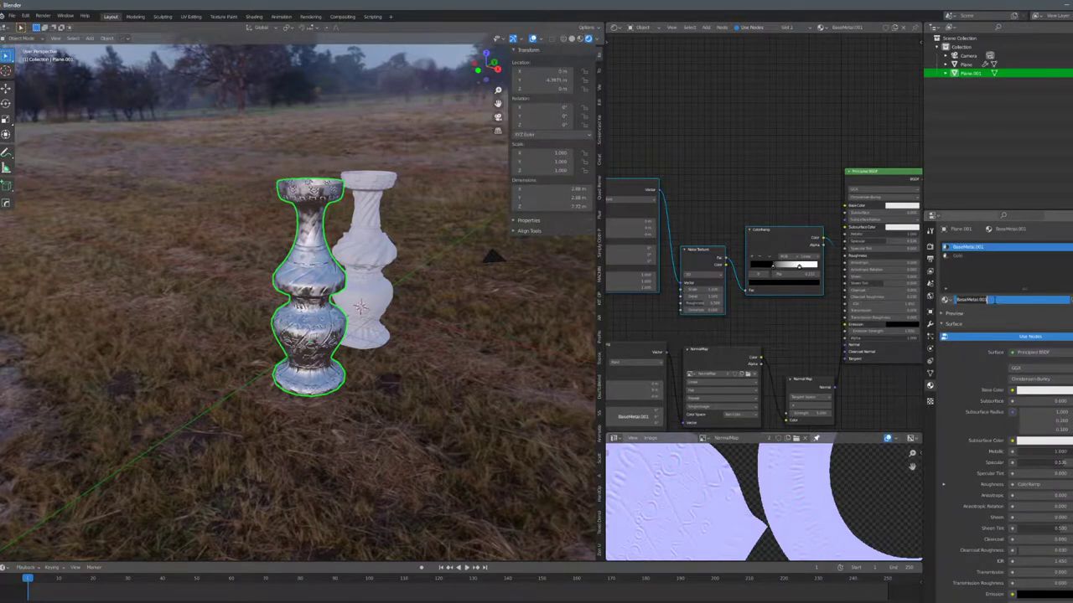
type("BaseMetal")
key("Return")
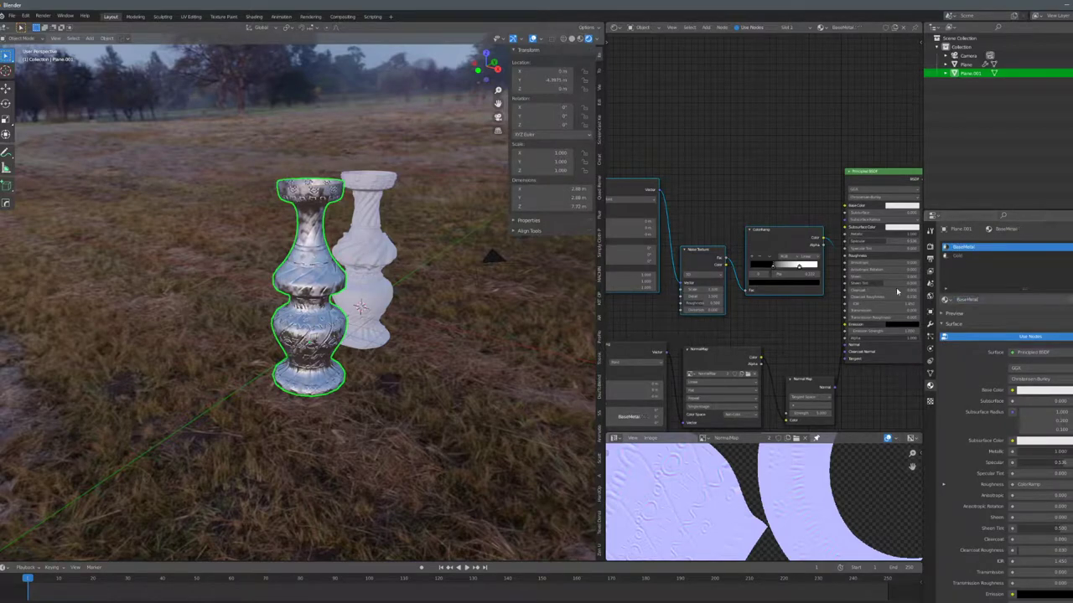
middle_click_drag(890, 276, 833, 277)
left_click(969, 257)
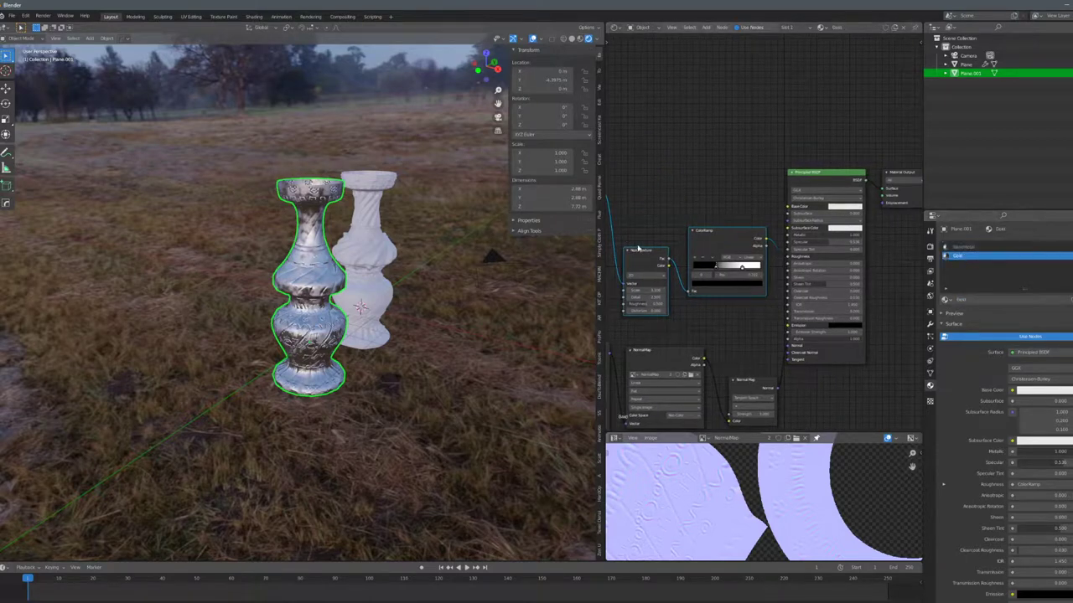
In face selection mode, select the upper face loops around the top rim of the normal-mapped vase copy.
key("Tab")
key("KP_Decimal")
key("alt+a")
key("ctrl+Tab")
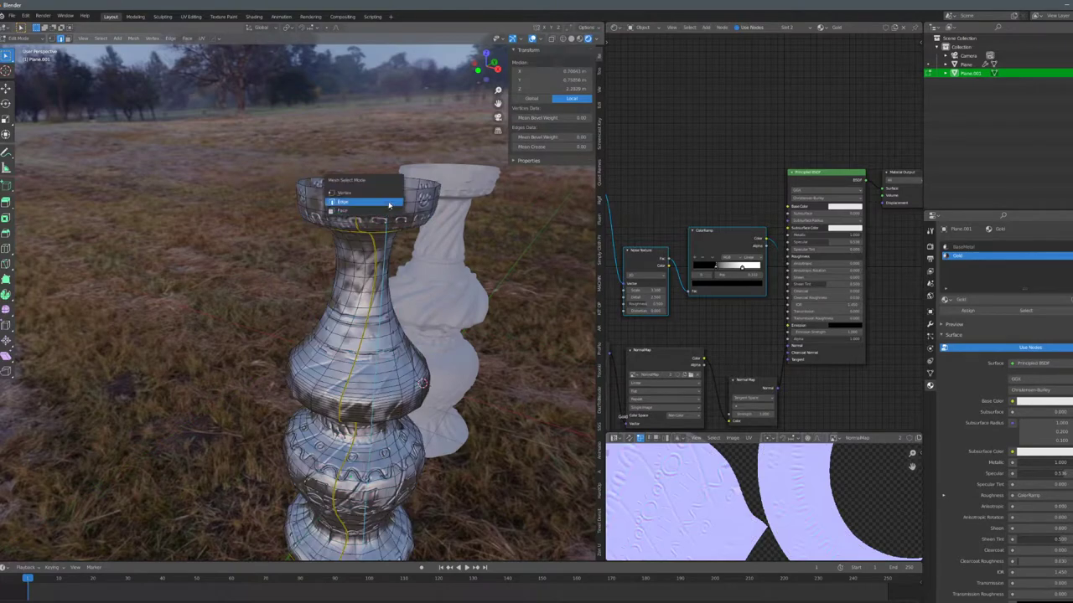
left_click(387, 212)
left_click(397, 198, "alt")
left_click(391, 210, "alt+shift")
left_click(385, 225, "alt+shift")
key("ctrl+z")
middle_click_drag(385, 226, 388, 204)
left_click(388, 212, "alt+shift")
left_click(384, 221, "alt+shift")
key("ctrl+z")
scroll(388, 205, "up", 3)
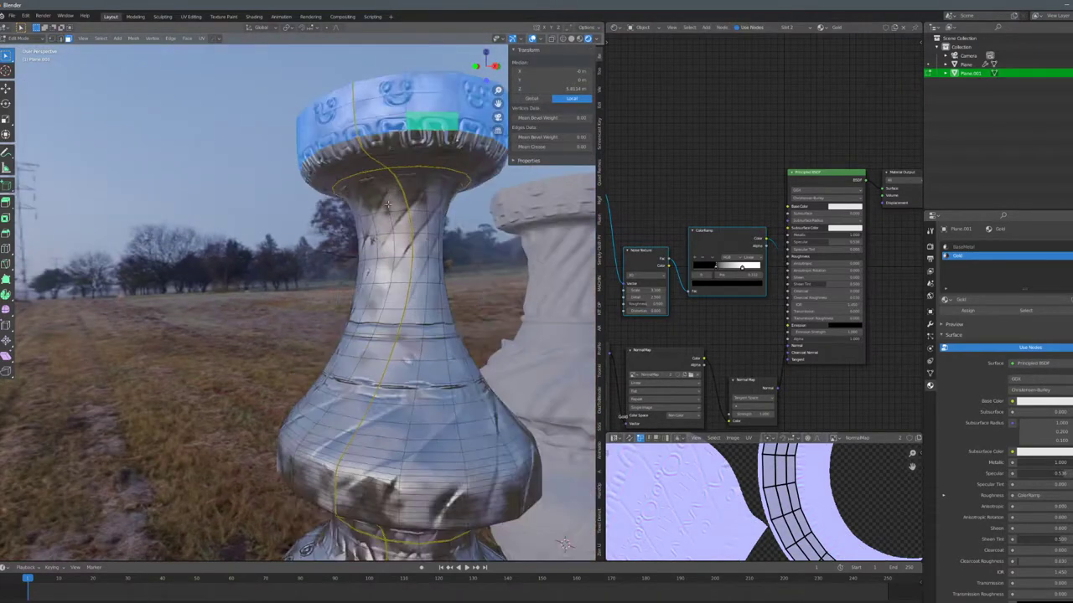
Extend the face selection down the rim's underside to the neck and set the Gold material's base color to a light orange.
left_click(405, 138, "alt+shift")
left_click(407, 148, "alt+shift")
left_click(411, 157, "alt+shift")
left_click(413, 164, "alt+shift")
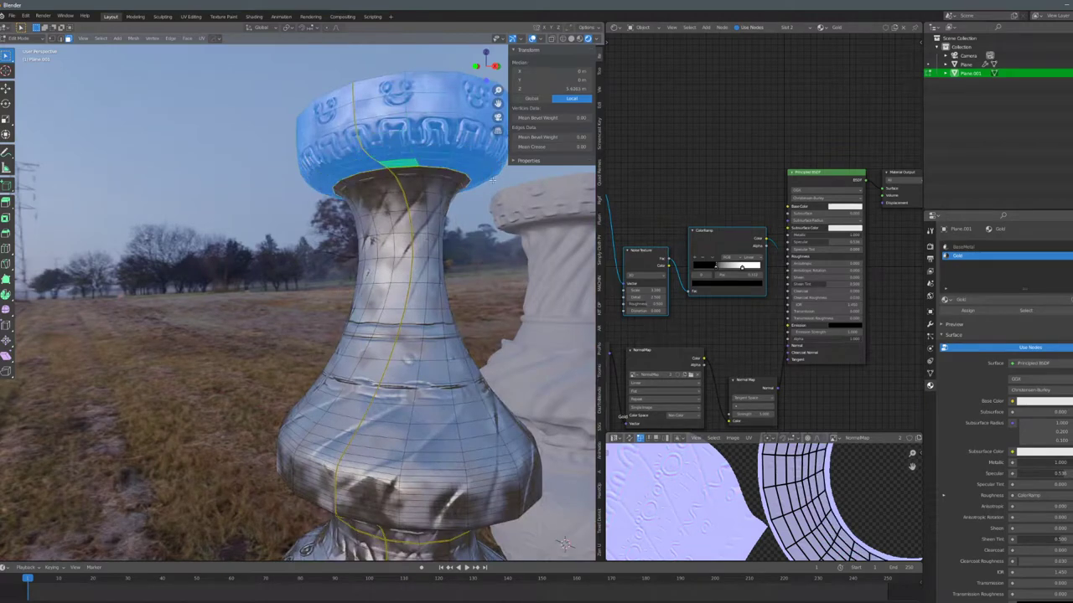
left_click(853, 207)
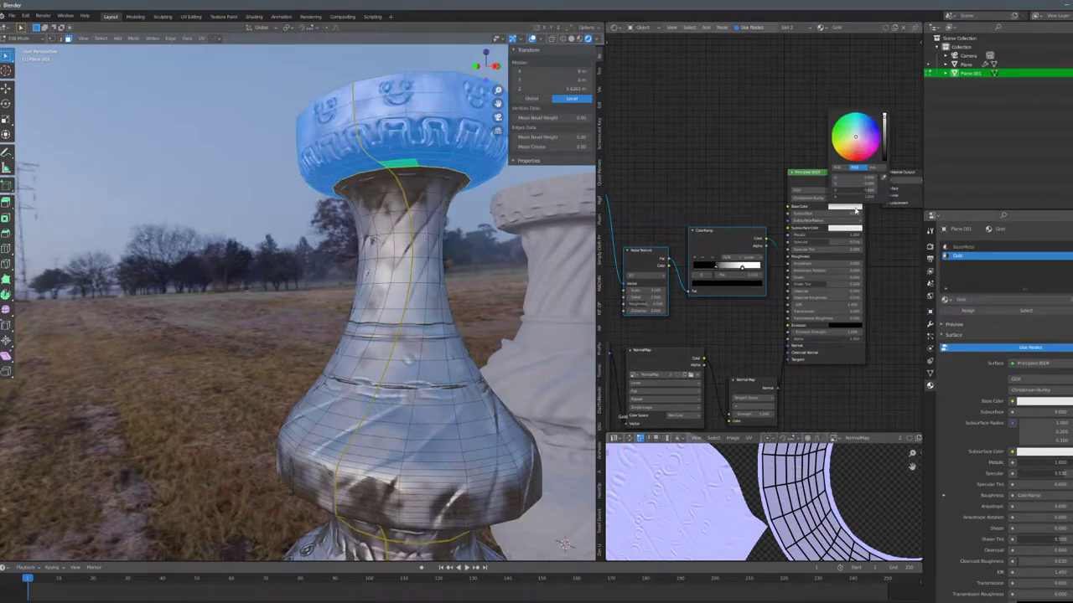
left_click_drag(852, 154, 848, 150)
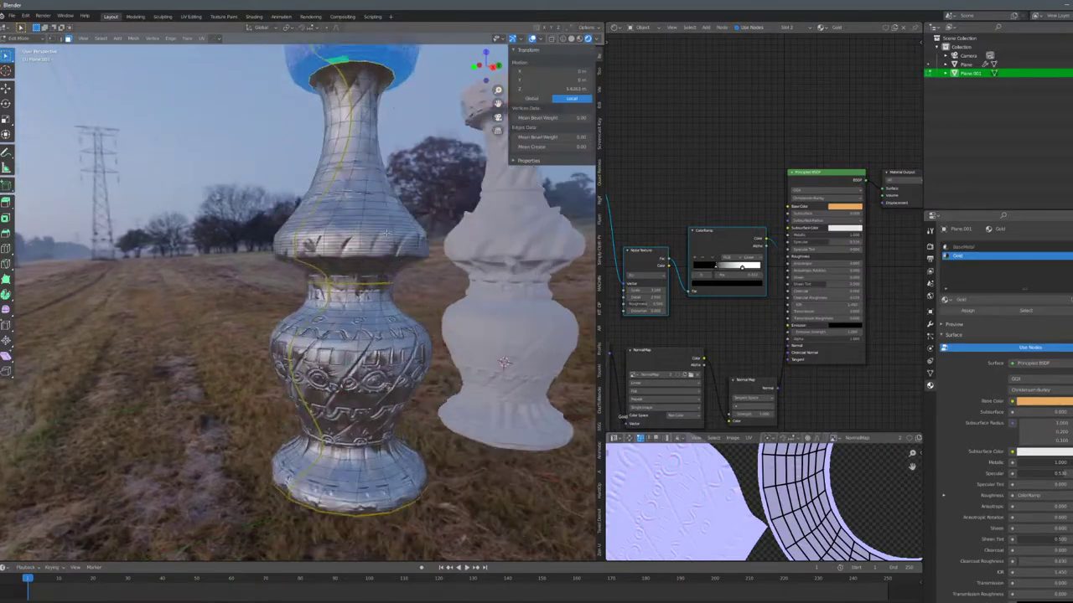
Clear the selection and select the face loops around the vase's foot and the ornamented band at the belly's widest part.
key("alt+a")
scroll(386, 233, "up", 2)
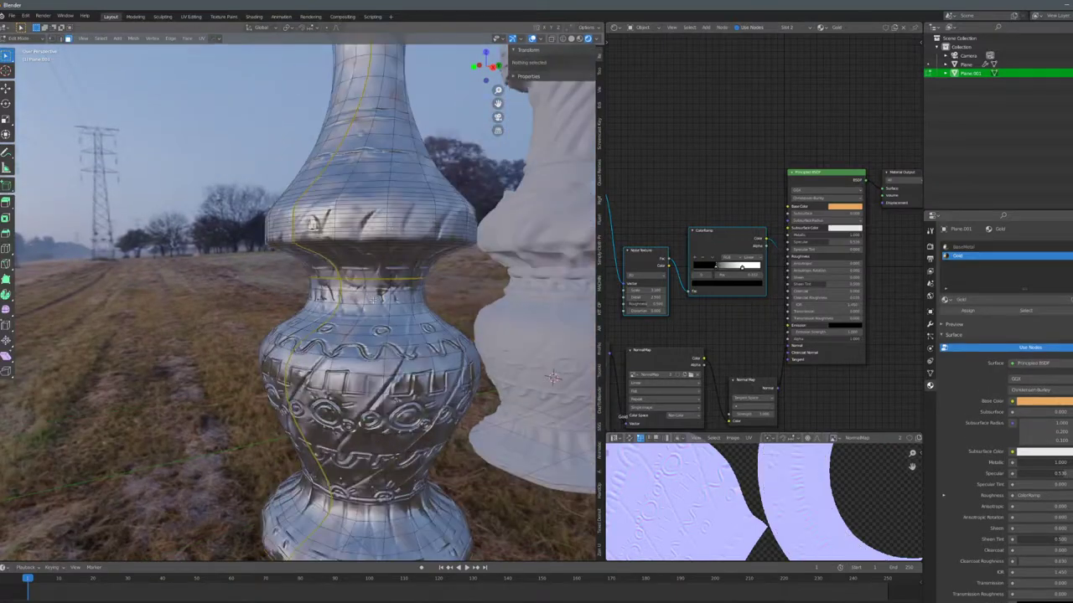
middle_click_drag(381, 541, 379, 373, "shift")
left_click(383, 371, "alt")
key("ctrl+z")
left_click(382, 364, "alt")
left_click(383, 352, "alt+shift")
left_click(382, 337, "alt+shift")
middle_click_drag(382, 335, 383, 452, "shift")
left_click(384, 284, "alt+shift")
left_click(384, 304, "alt+shift")
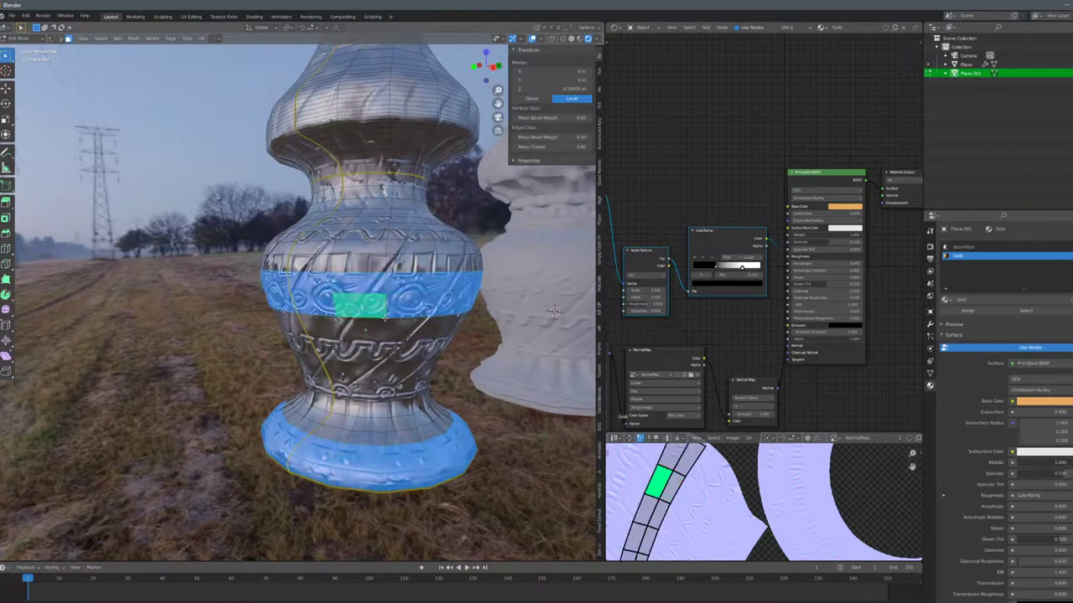
middle_click_drag(554, 312, 531, 378)
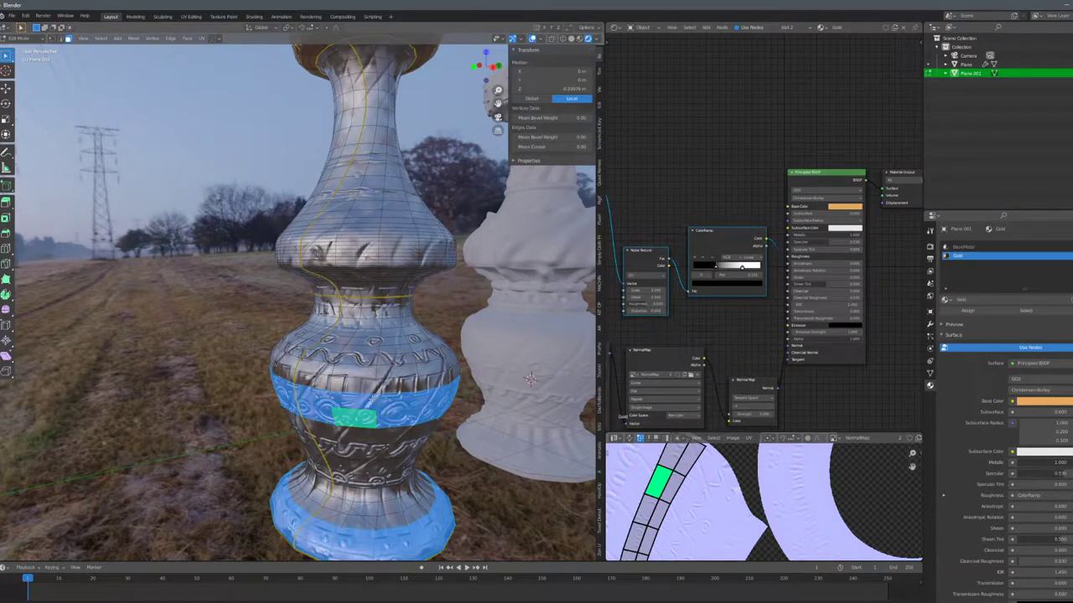
Assign the Gold material to the selected foot and belly faces and return to object mode.
left_click(967, 310)
key("Tab")
scroll(350, 327, "down", 4)
middle_click_drag(435, 345, 375, 251)
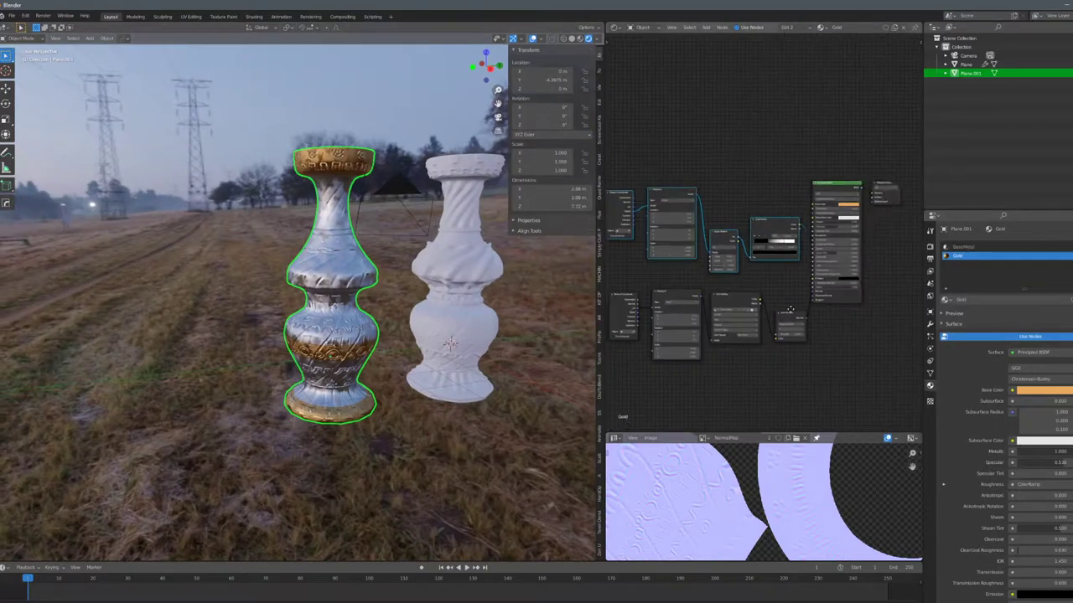
middle_click_drag(785, 321, 749, 295)
left_click(754, 305, "ctrl+shift")
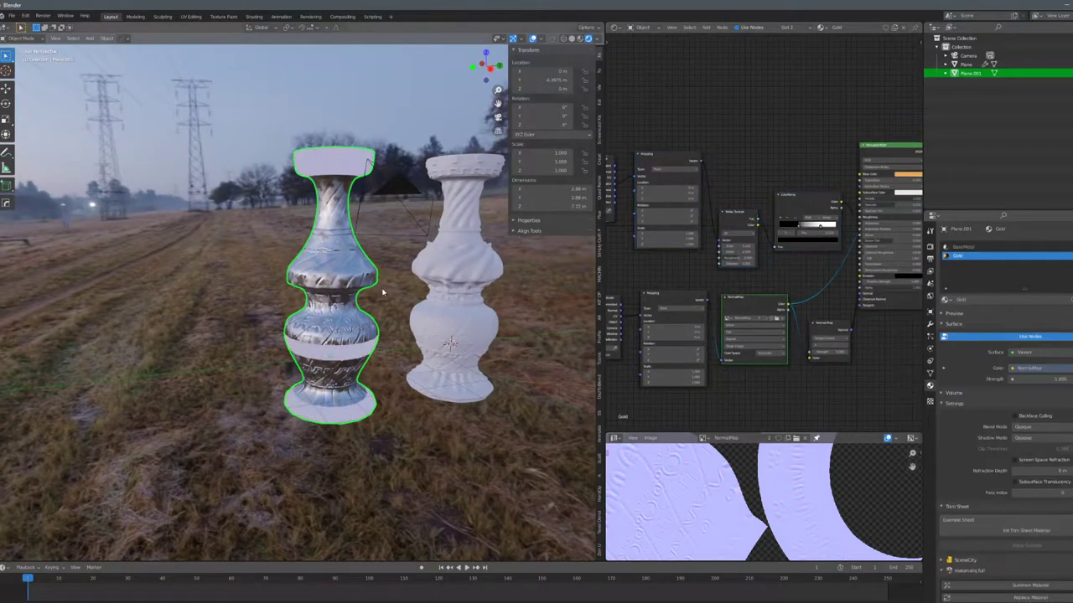
key("ctrl+z")
left_click(1070, 247)
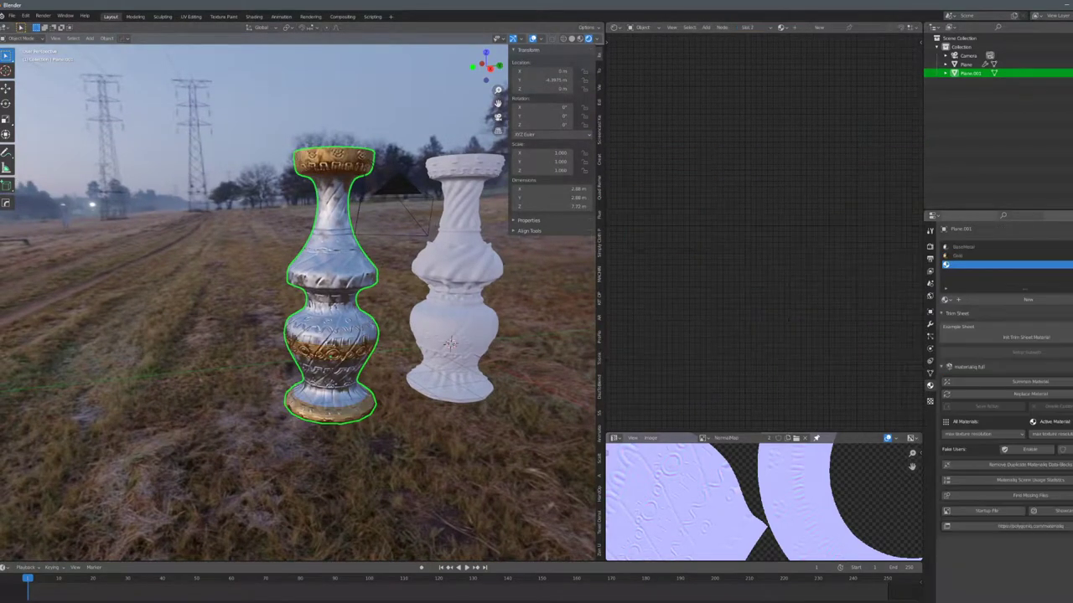
left_click(1010, 299)
middle_click_drag(830, 279, 740, 315)
middle_click_drag(859, 288, 775, 306)
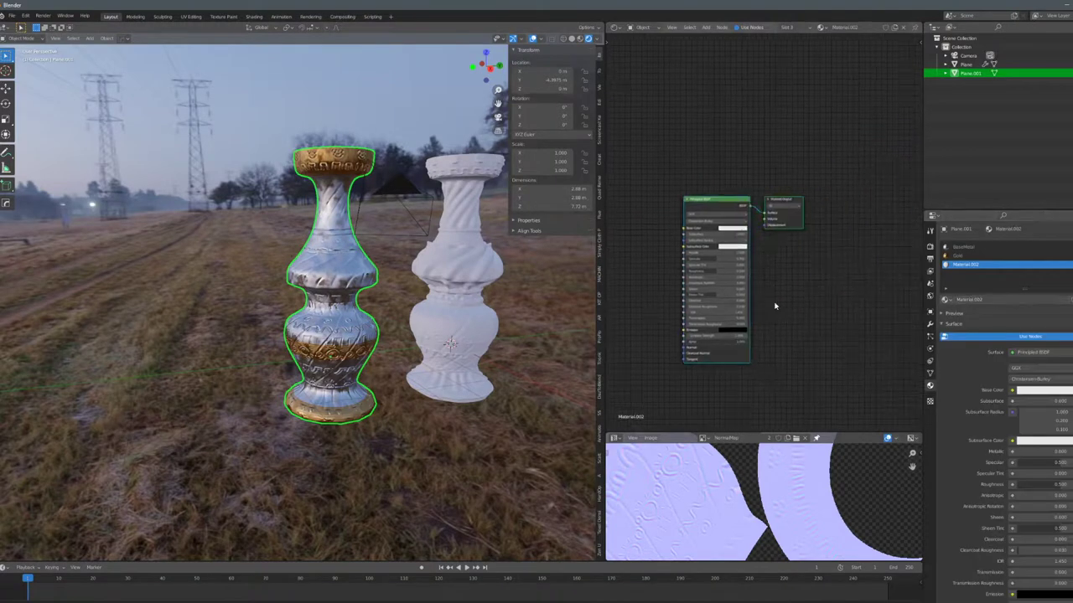
middle_click_drag(722, 241, 826, 244)
left_click(1070, 256)
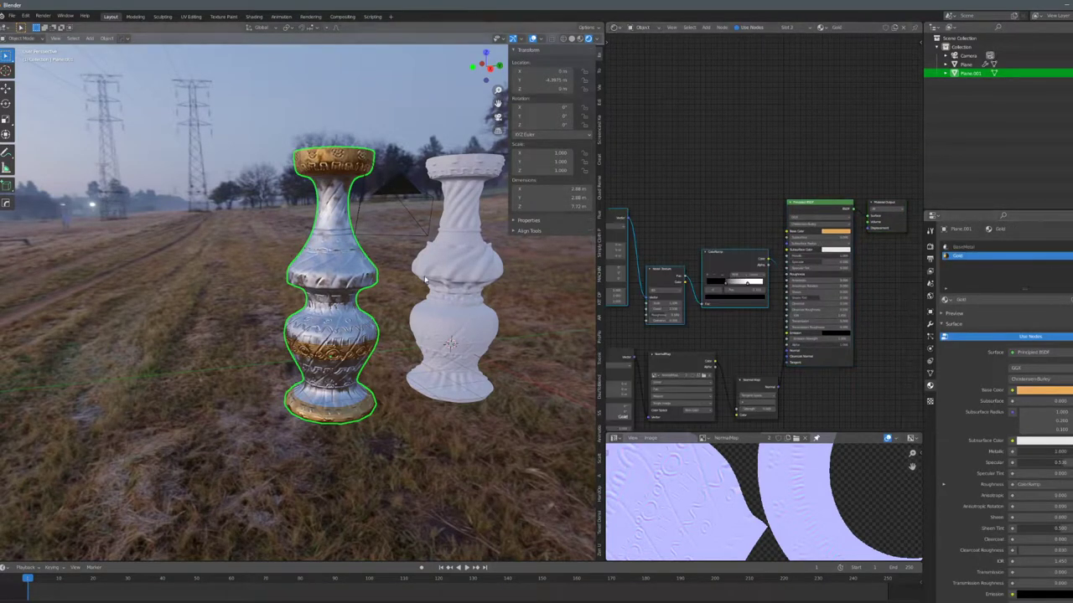
Duplicate the gold-banded vase, place the copy beside it away from the white original, and remove the copy's Gold material slot.
middle_click_drag(449, 267, 438, 267)
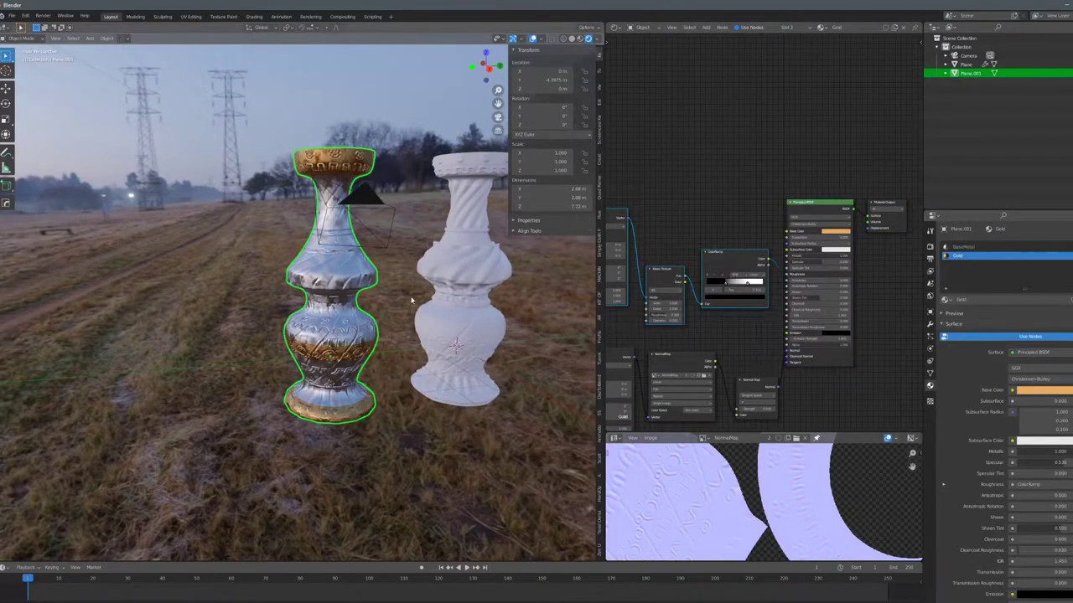
key("shift+d")
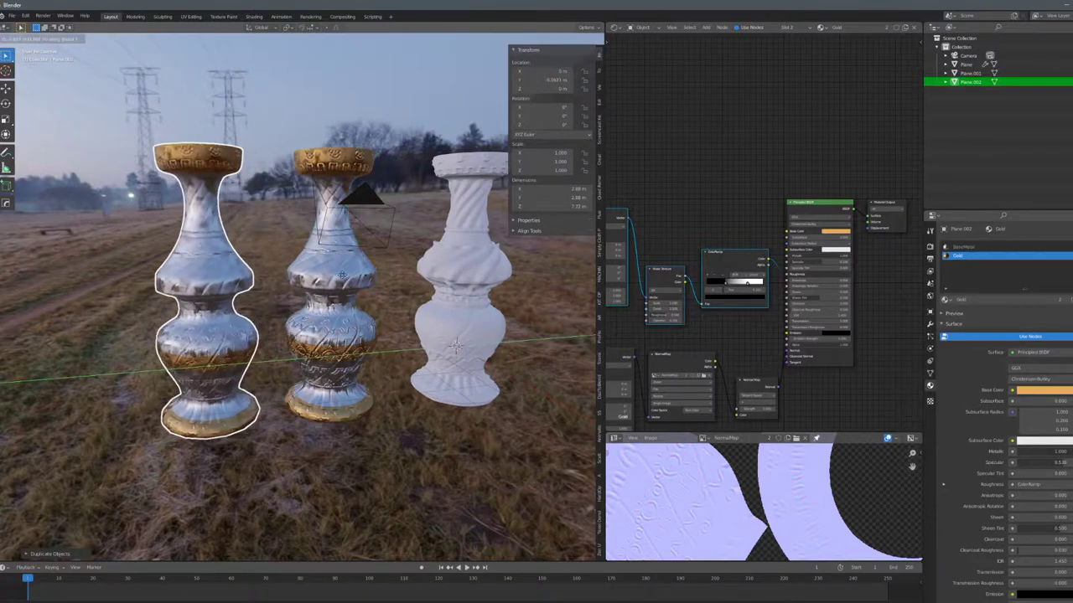
left_click(1070, 256)
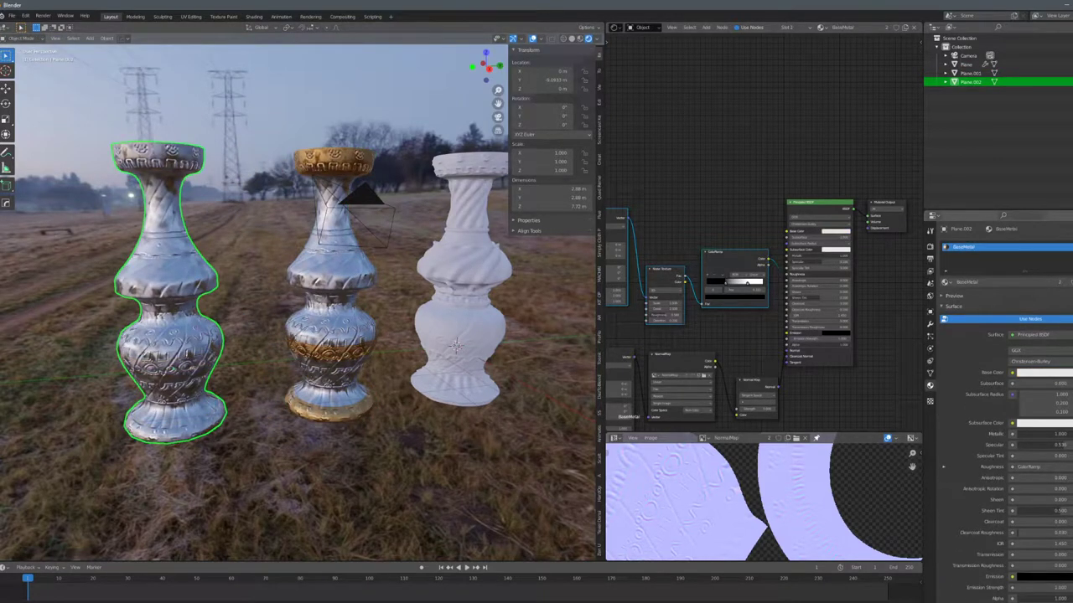
Make the new vase's BaseMetal material an independent copy and rename it Example.
left_click(1001, 281)
type("Column")
key("Return")
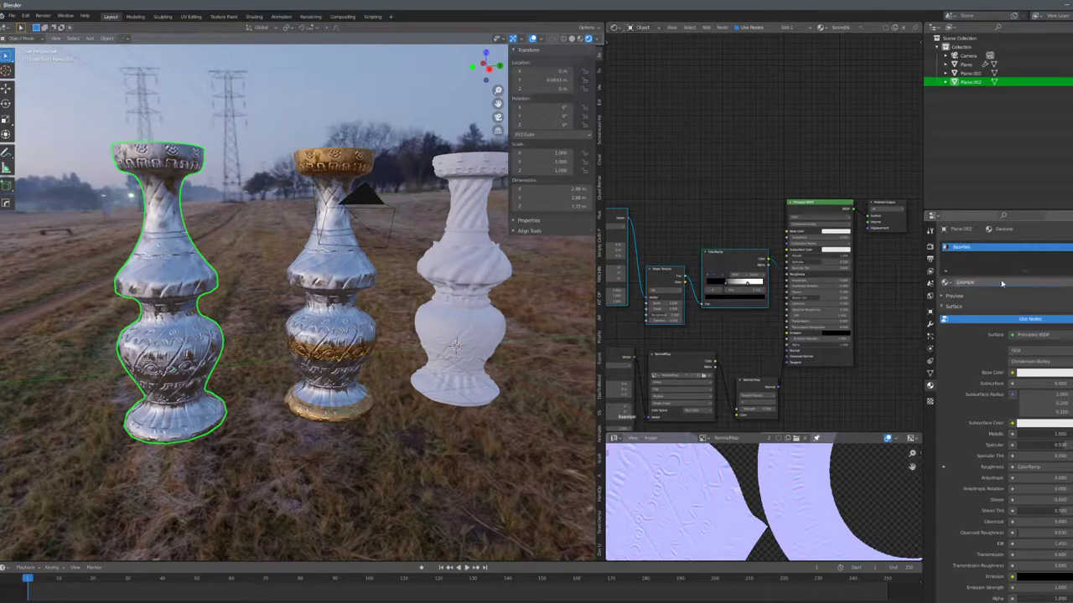
Preview the NormalMap texture's color output directly on the new vase and frame the vase in the viewport.
middle_click_drag(696, 306, 775, 203)
left_click(763, 263, "ctrl+shift")
key("KP_Decimal")
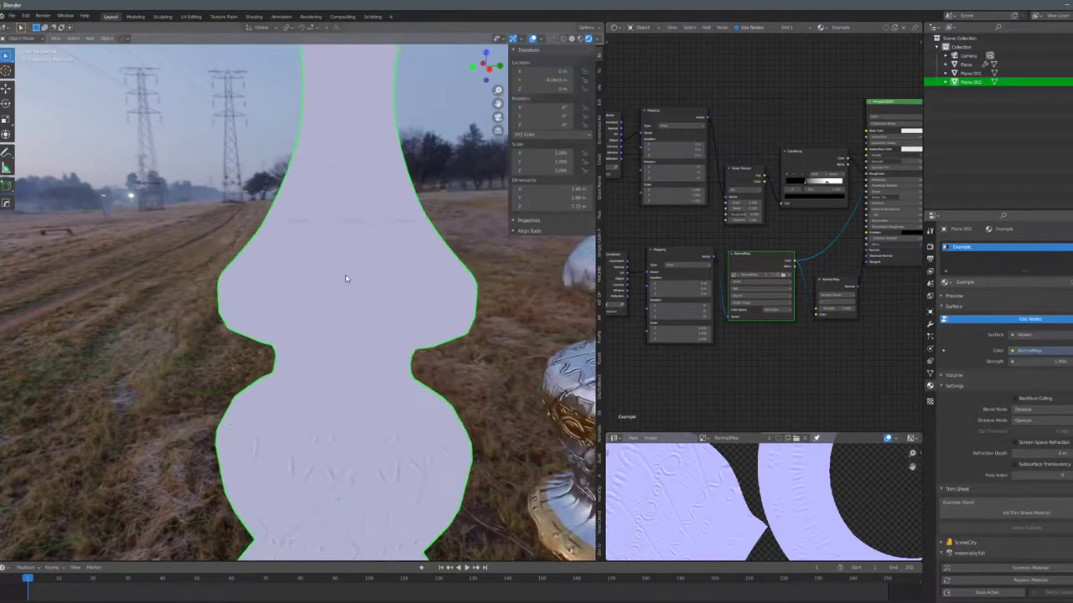
scroll(358, 195, "down", 3)
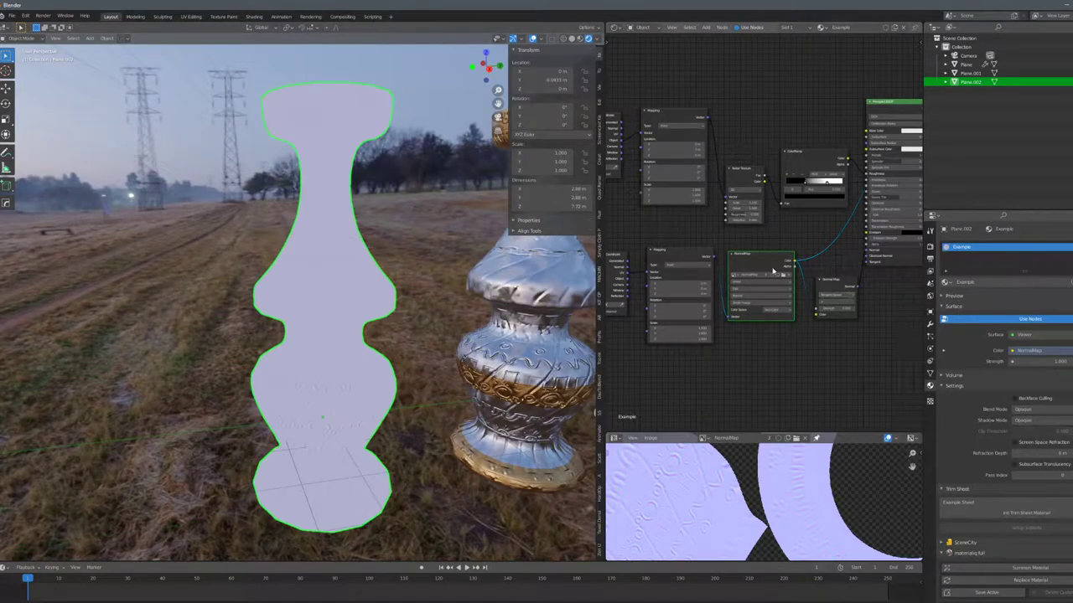
Duplicate the NormalMap image texture node into the free space above the other nodes and set its color space to sRGB.
middle_click_drag(773, 270, 767, 338)
key("shift+d")
left_click(766, 96)
left_click(765, 135)
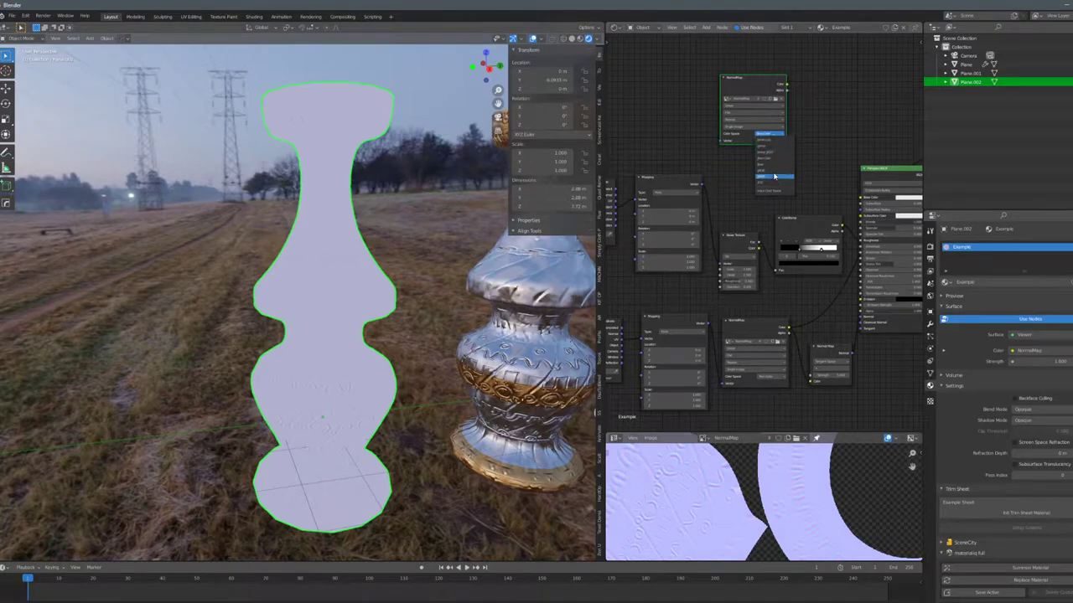
left_click(773, 172)
Examine the previewed normal map colors on the vase's belly and rim ornaments.
middle_click_drag(790, 191, 805, 282)
scroll(383, 258, "up", 3)
middle_click_drag(416, 301, 420, 267, "shift")
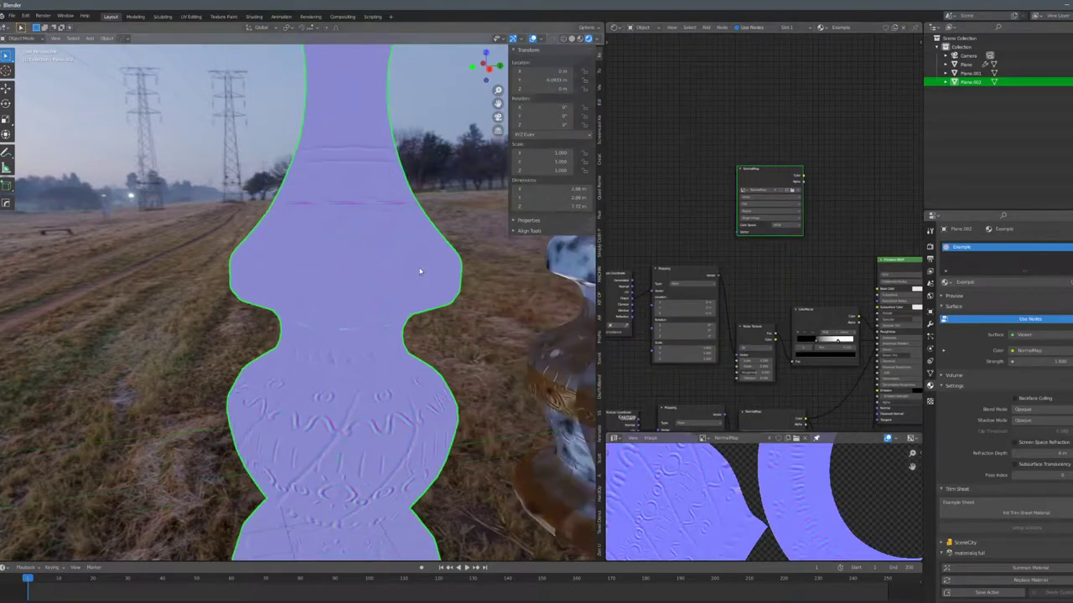
scroll(432, 270, "down", 4)
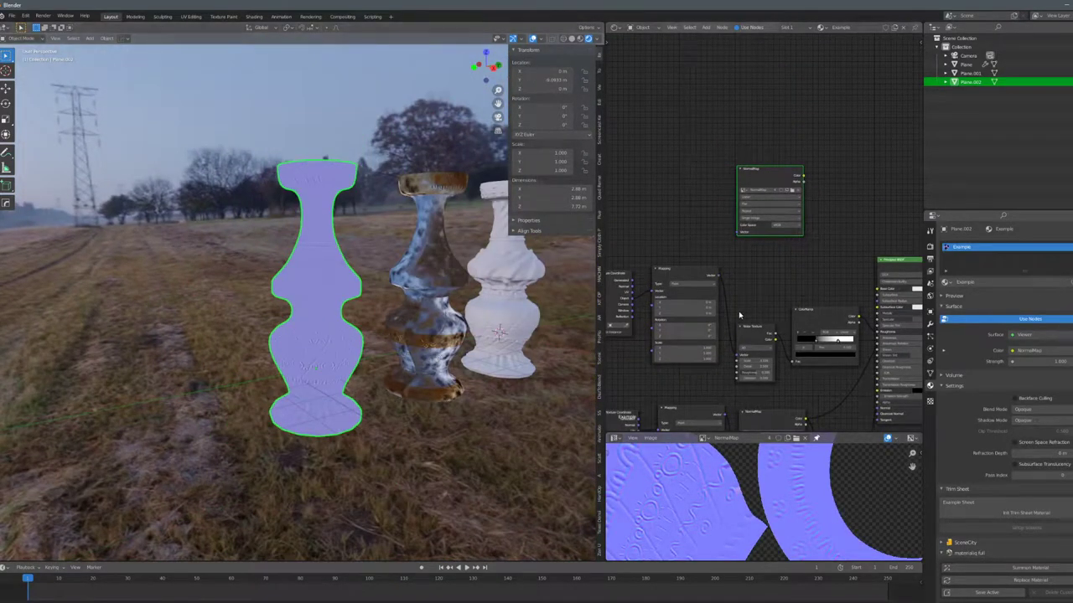
middle_click_drag(741, 318, 809, 225)
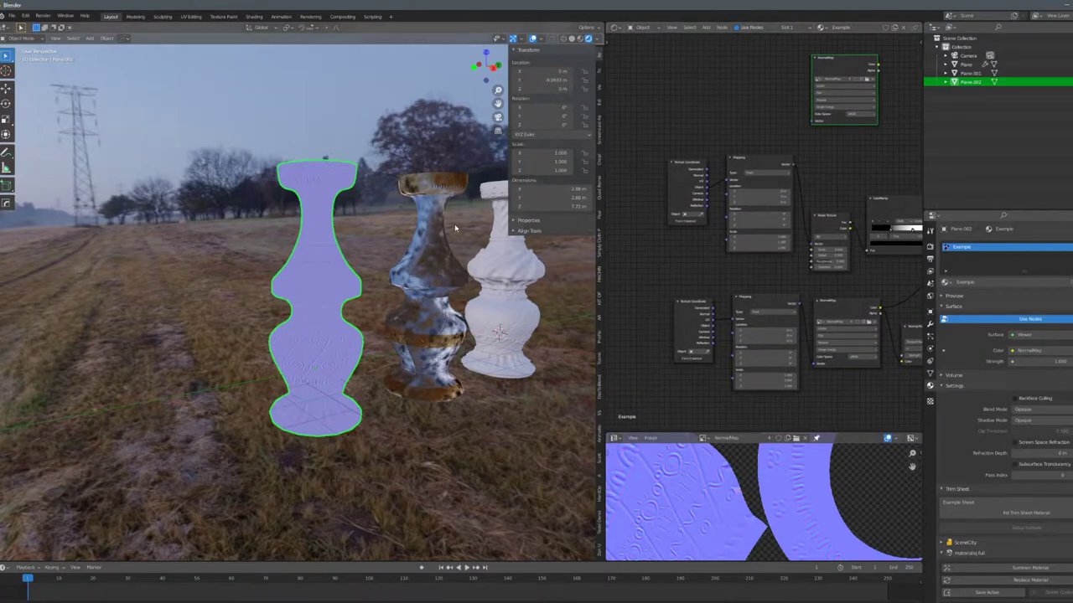
middle_click_drag(445, 228, 436, 310)
middle_click_drag(344, 174, 286, 272)
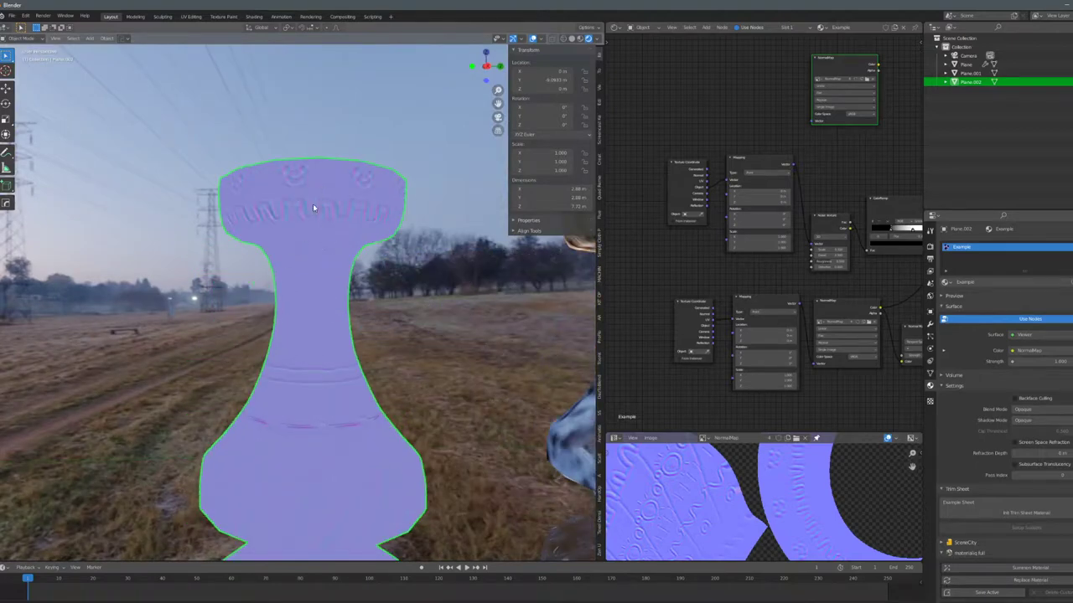
Set the NormalMap image's color space back to Non-Color.
middle_click_drag(863, 370, 796, 320)
left_click(784, 306)
left_click(780, 331)
Add a Separate RGB node and connect the duplicated NormalMap texture's color output to its image input.
middle_click_drag(771, 180, 766, 328)
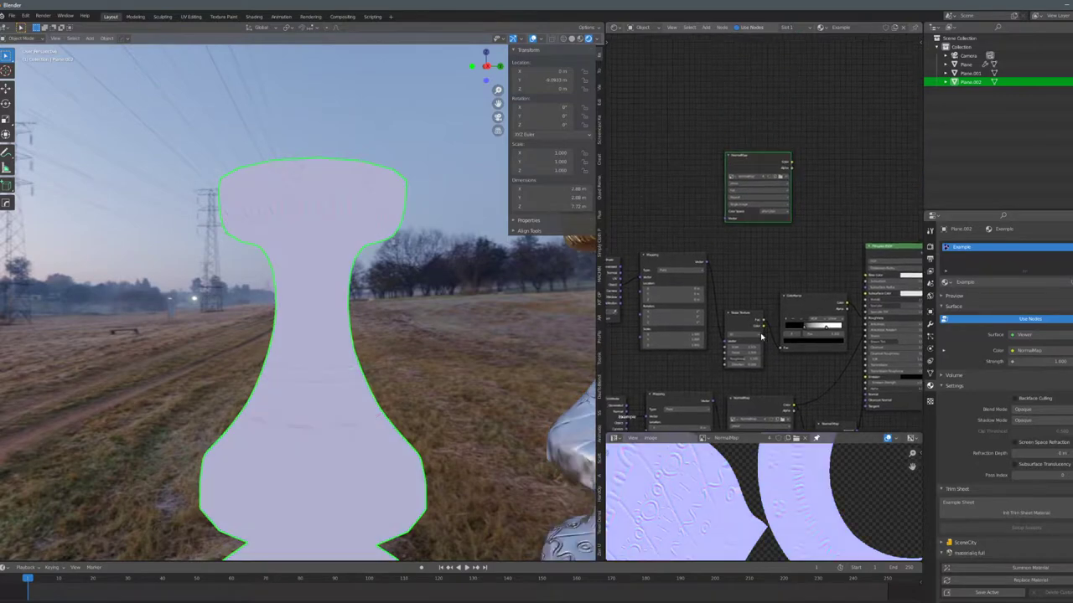
key("shift+a")
left_click(830, 177)
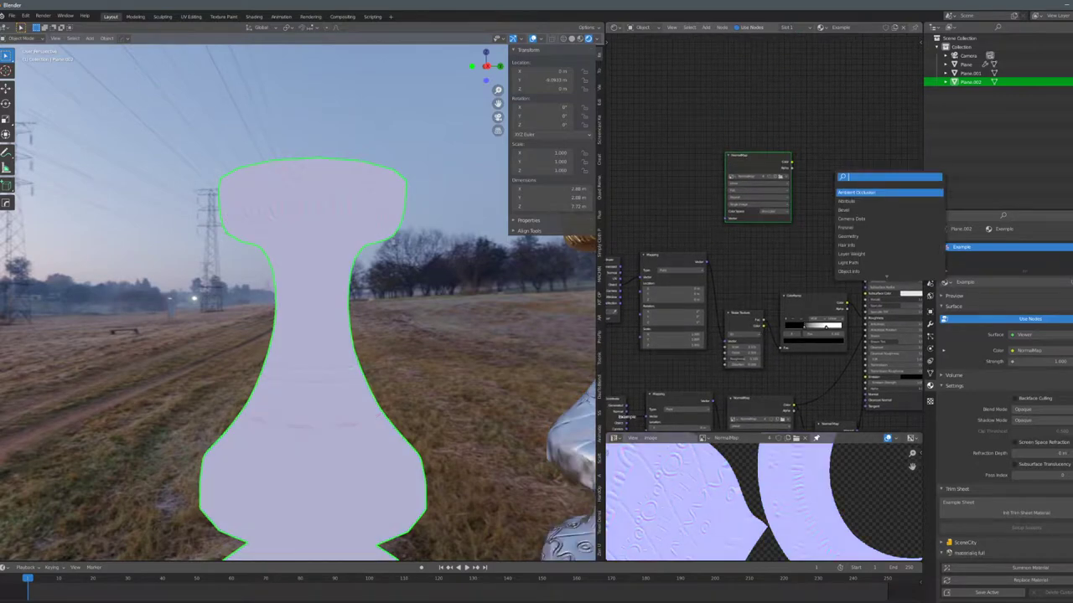
type("rgb")
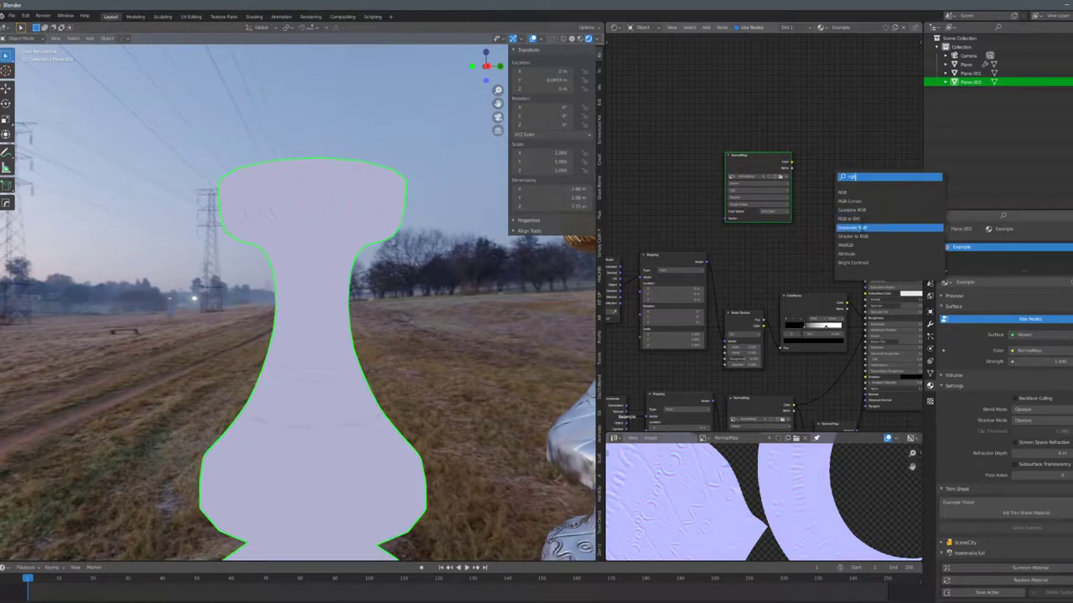
left_click(861, 227)
left_click_drag(791, 162, 814, 163)
Preview the individual channels of the Separate RGB node on the vase and compare how they show the ornaments.
left_click(822, 147, "ctrl+shift")
scroll(344, 260, "down", 3)
mouse_move(344, 260)
middle_mouse_down()
mouse_move(406, 277)
mouse_move(464, 142)
middle_mouse_up()
scroll(406, 276, "up", 2)
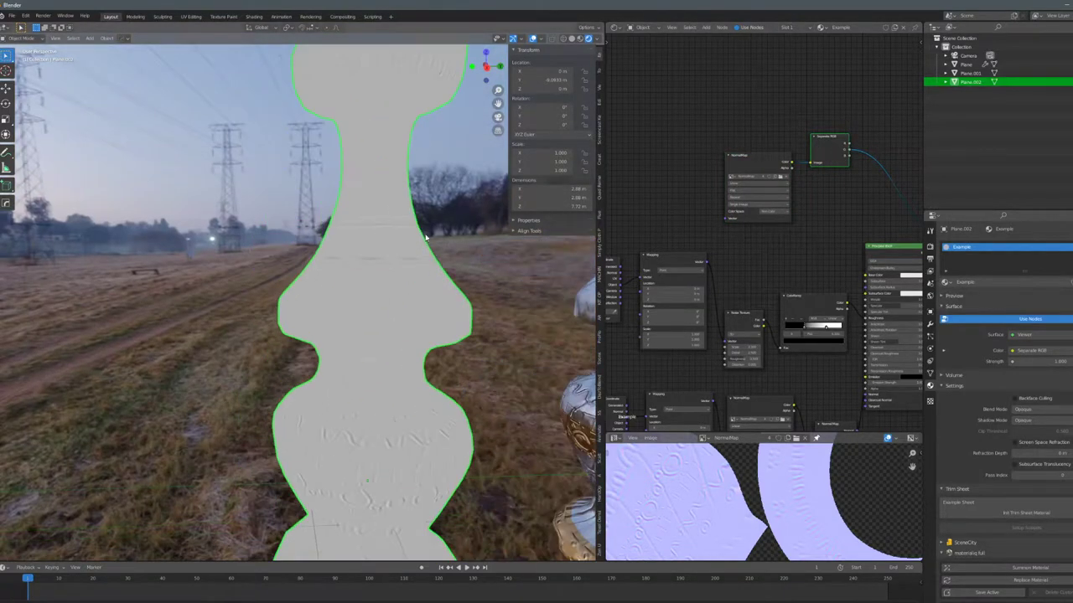
left_click(821, 145, "ctrl+shift")
left_click(821, 144, "ctrl+shift")
Add a ColorRamp node after the Separate RGB node and move its black stop to about the middle of the ramp.
middle_click_drag(821, 144, 742, 198)
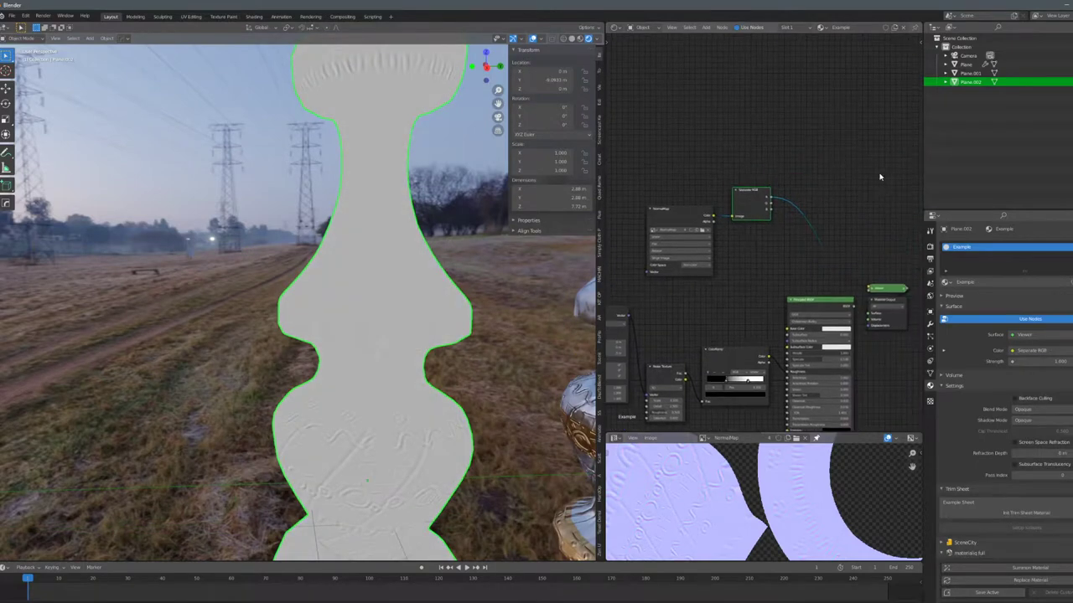
key("shift+a")
type("sc")
type("olor")
left_click(902, 198)
left_click(804, 209)
mouse_move(800, 225)
left_mouse_down()
mouse_move(846, 226)
mouse_move(827, 226)
left_mouse_up()
Examine the black-and-white ornament mask on the vase from the rim down to the foot.
scroll(309, 279, "down", 5)
middle_click_drag(309, 280, 403, 266)
scroll(783, 196, "up", 4)
scroll(403, 267, "up", 5)
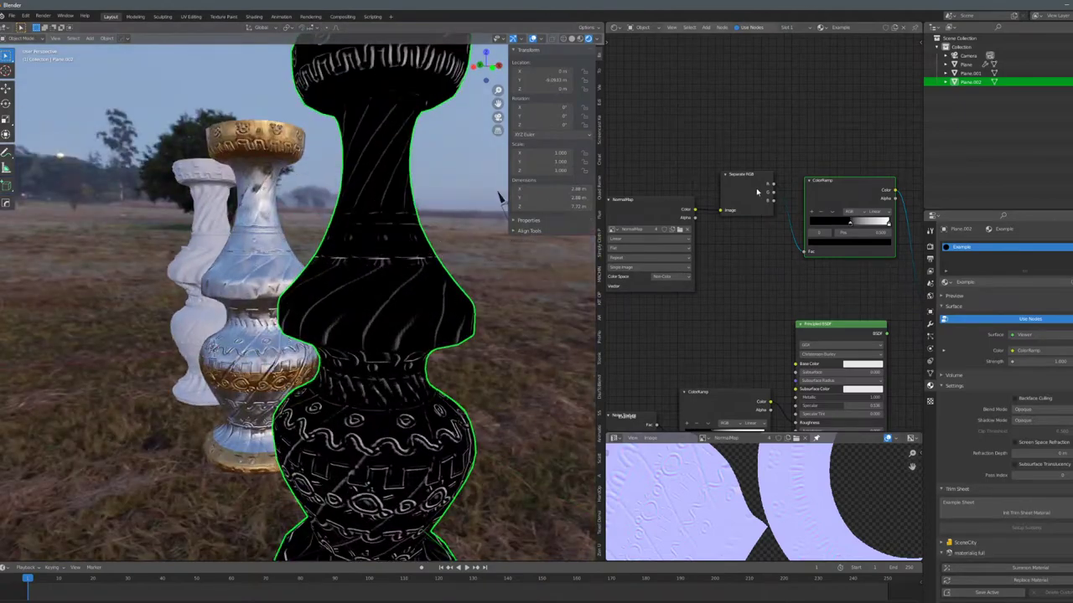
scroll(375, 258, "down", 2)
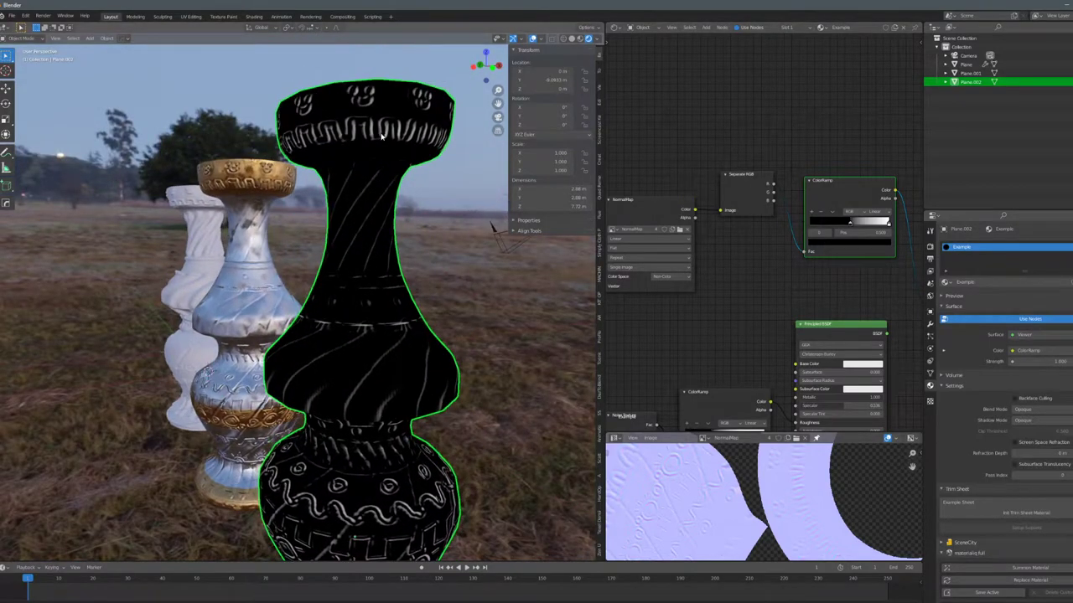
middle_click_drag(391, 243, 374, 131, "shift")
middle_click_drag(425, 282, 252, 285)
Fine-tune the ColorRamp's black stop slightly to tighten the ornament mask.
scroll(399, 315, "up", 4)
mouse_move(853, 224)
left_mouse_down()
mouse_move(840, 224)
mouse_move(852, 229)
left_mouse_up()
scroll(321, 273, "down", 8)
middle_click_drag(301, 298, 340, 275)
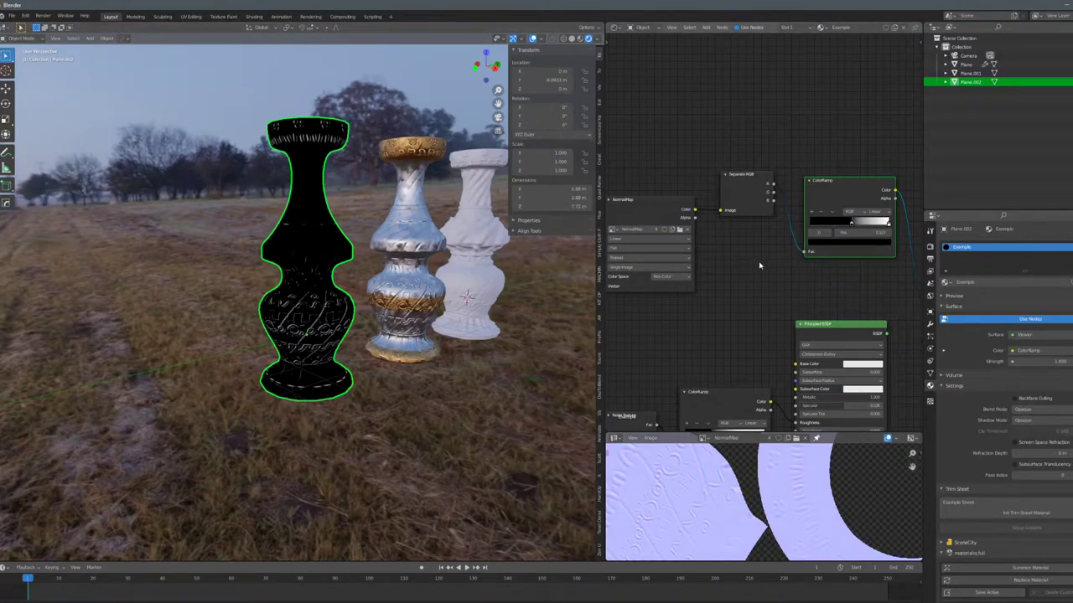
Select and copy the normal map, Separate RGB and ColorRamp nodes that form the ornament mask.
scroll(758, 264, "down", 2)
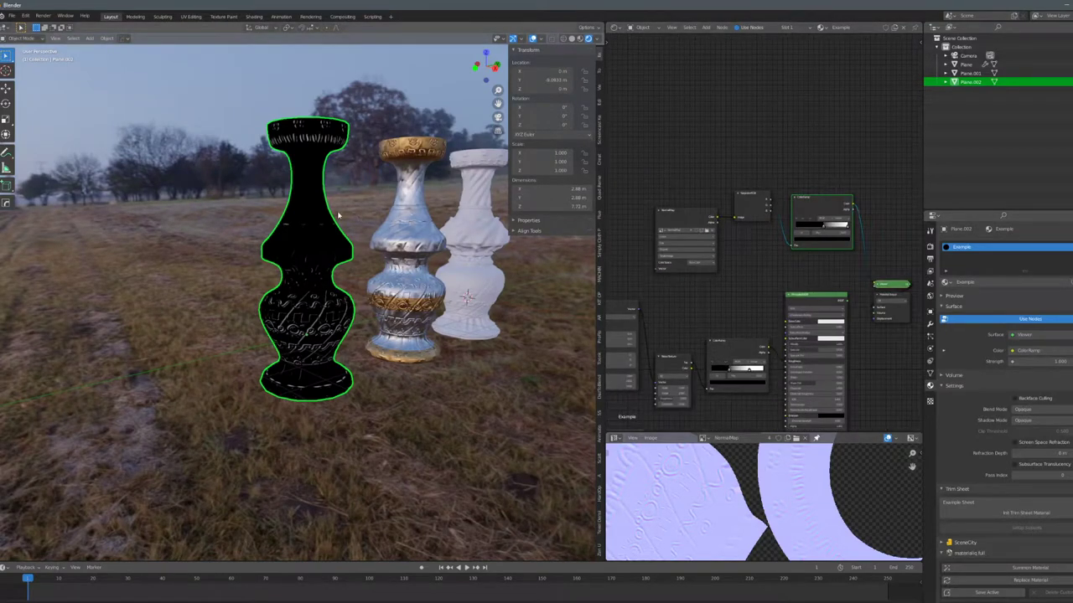
scroll(333, 214, "up", 2)
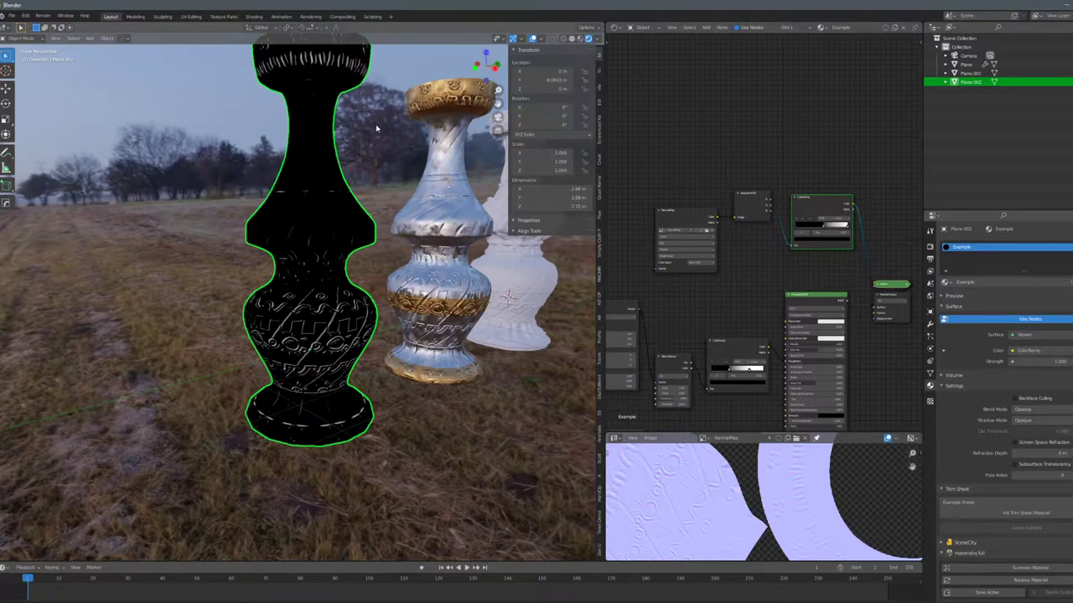
left_click_drag(658, 162, 876, 267)
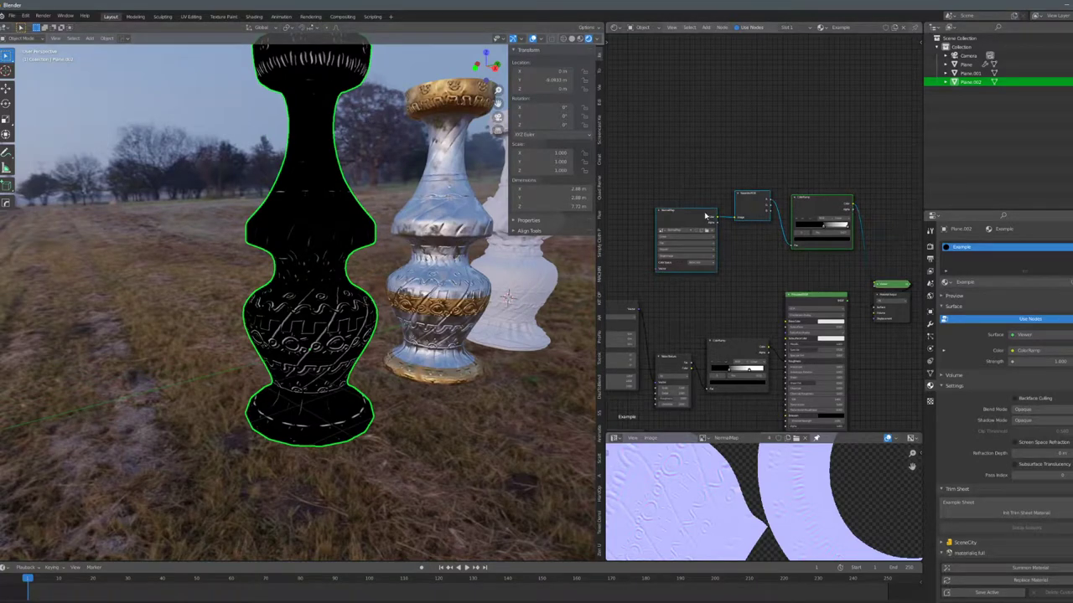
scroll(738, 200, "up", 2)
Paste the copied mask nodes into the BaseMetal material of the gold-banded vase and place them above its existing nodes.
left_click(452, 252)
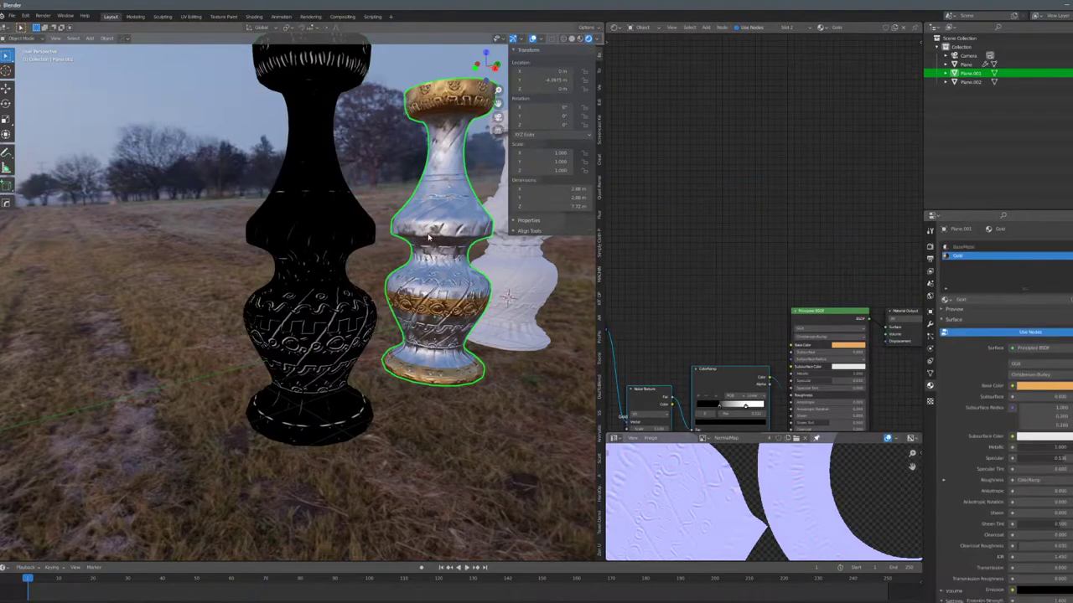
scroll(747, 311, "down", 6)
middle_click_drag(689, 291, 717, 202)
left_click(969, 247)
left_click(967, 257)
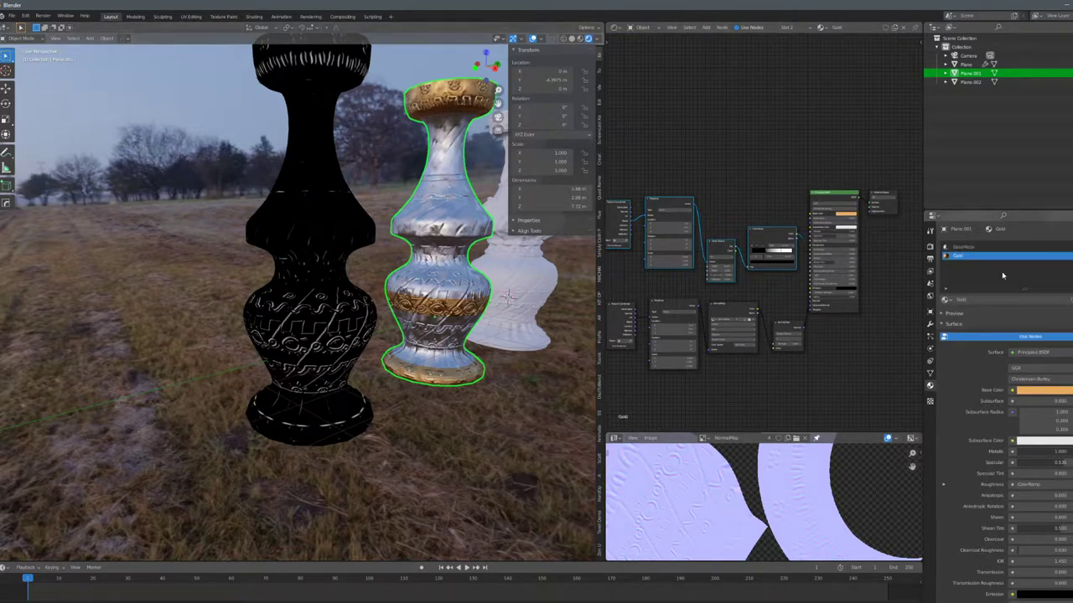
left_click(958, 248)
middle_click_drag(749, 209, 762, 290)
key("ctrl+v")
key("g")
left_click(829, 296)
Move the Material Output farther away and duplicate the complete Principled BSDF metal setup below the original.
middle_click_drag(865, 284, 723, 264)
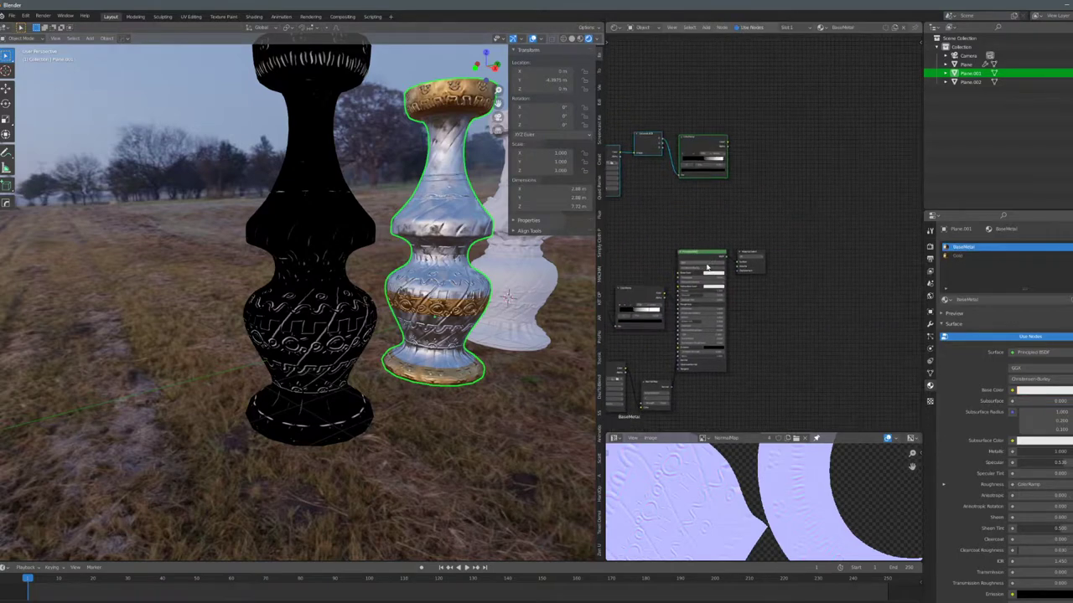
left_click_drag(751, 261, 893, 268)
left_click(706, 258)
middle_click_drag(706, 257, 903, 206)
scroll(904, 207, "down", 2)
key("b")
left_click_drag(663, 194, 869, 301)
middle_click_drag(869, 301, 786, 244)
scroll(787, 244, "up", 5)
Set the duplicated Principled BSDF's base color to a reddish orange copper tone.
left_click(841, 280)
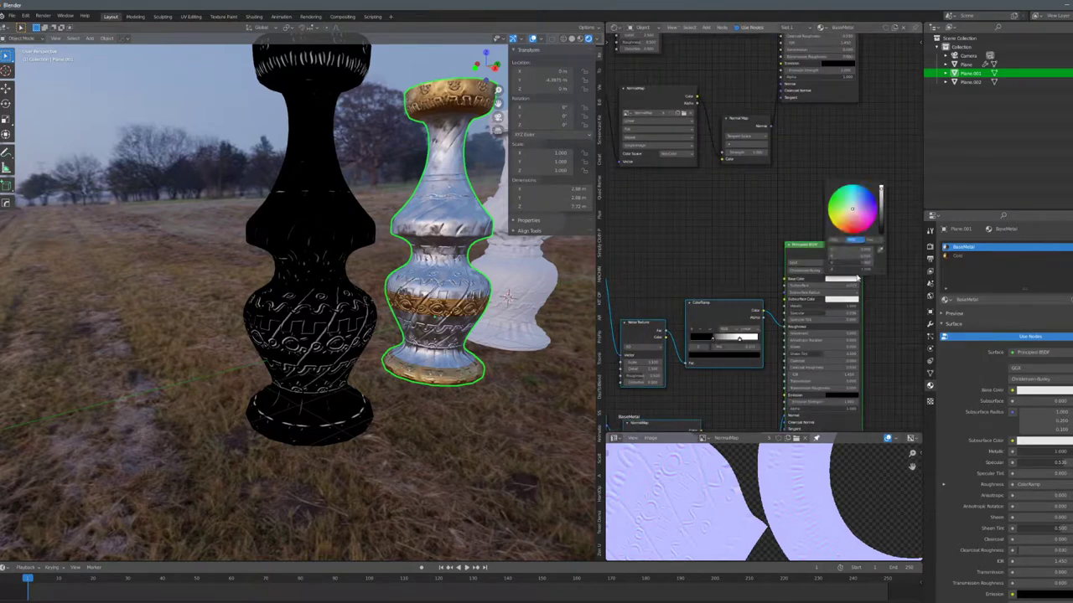
scroll(839, 232, "down", 6)
scroll(839, 232, "up", 2)
left_click(848, 230)
left_click(720, 220)
Add a Mix Shader before the Material Output and feed both Principled BSDF shaders into it.
middle_click_drag(875, 182, 800, 254)
scroll(800, 254, "down", 4)
key("shift+a")
type("s")
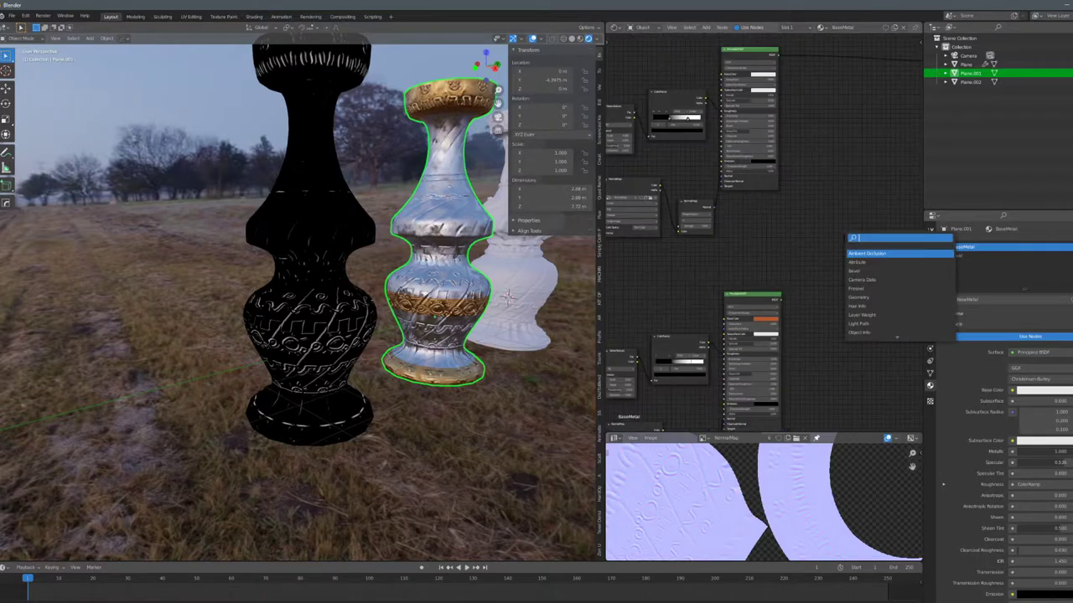
type("mix")
key("Return")
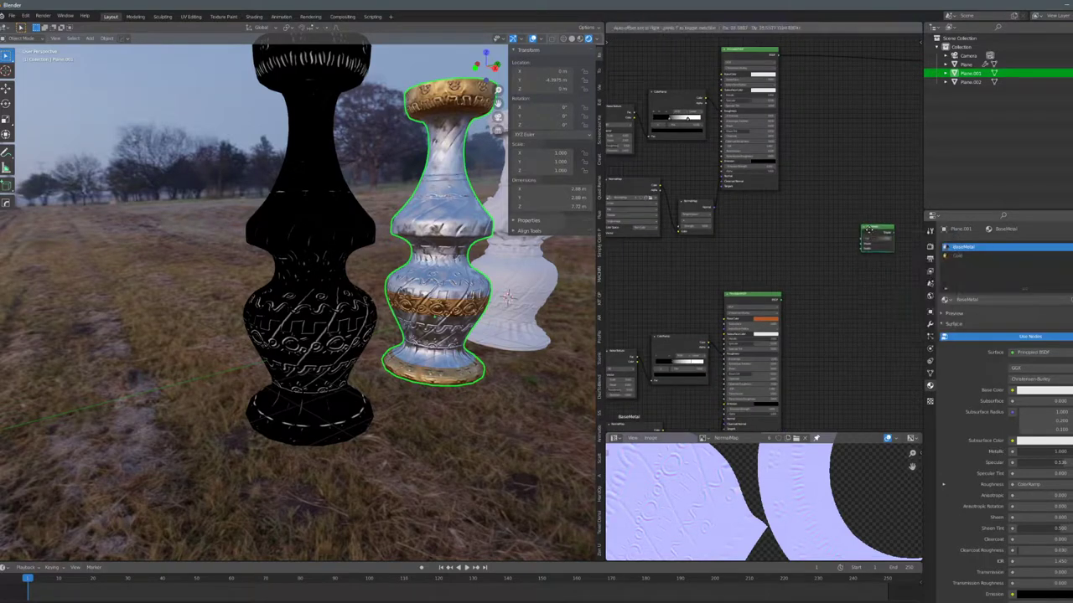
left_click(850, 192)
middle_click_drag(851, 192, 801, 212)
left_click_drag(726, 77, 826, 223)
left_click_drag(731, 323, 826, 225)
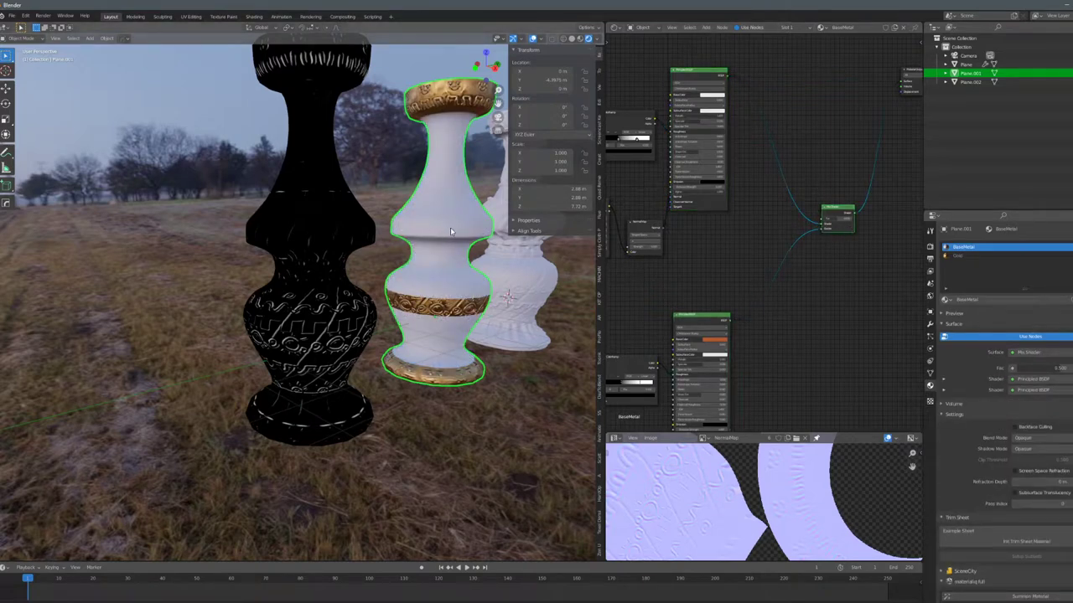
Try a manual Mix Shader factor while viewing the blended metals on the vase.
middle_click_drag(503, 243, 394, 302, "shift")
scroll(393, 302, "up", 4)
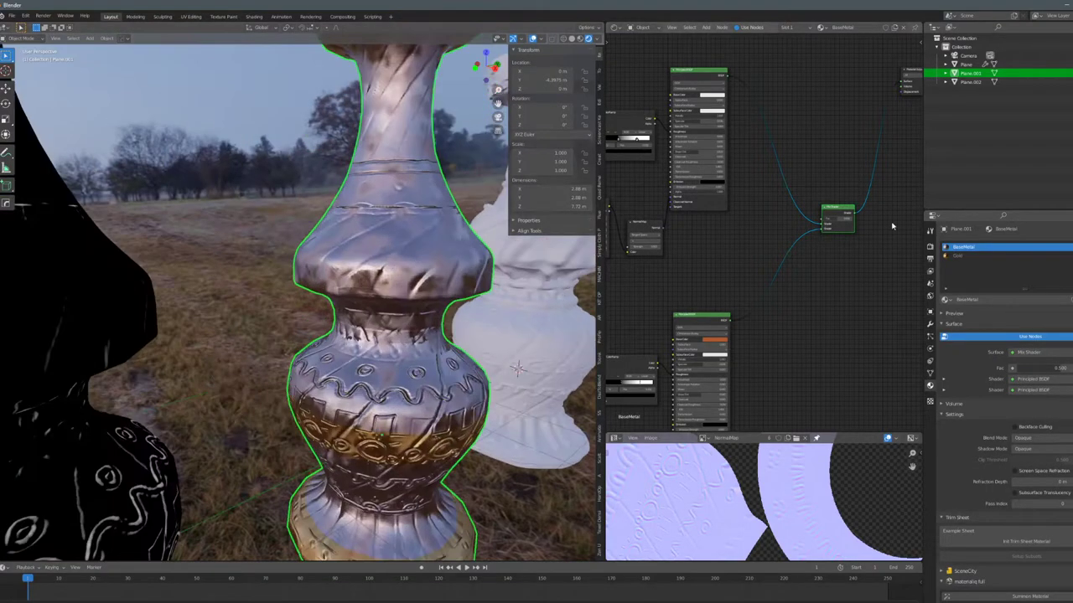
mouse_move(838, 219)
left_mouse_down()
mouse_move(851, 219)
mouse_move(838, 218)
left_mouse_up()
Connect the mask ColorRamp's color output to the Mix Shader's factor.
scroll(828, 234, "down", 3)
middle_click_drag(826, 237, 840, 308)
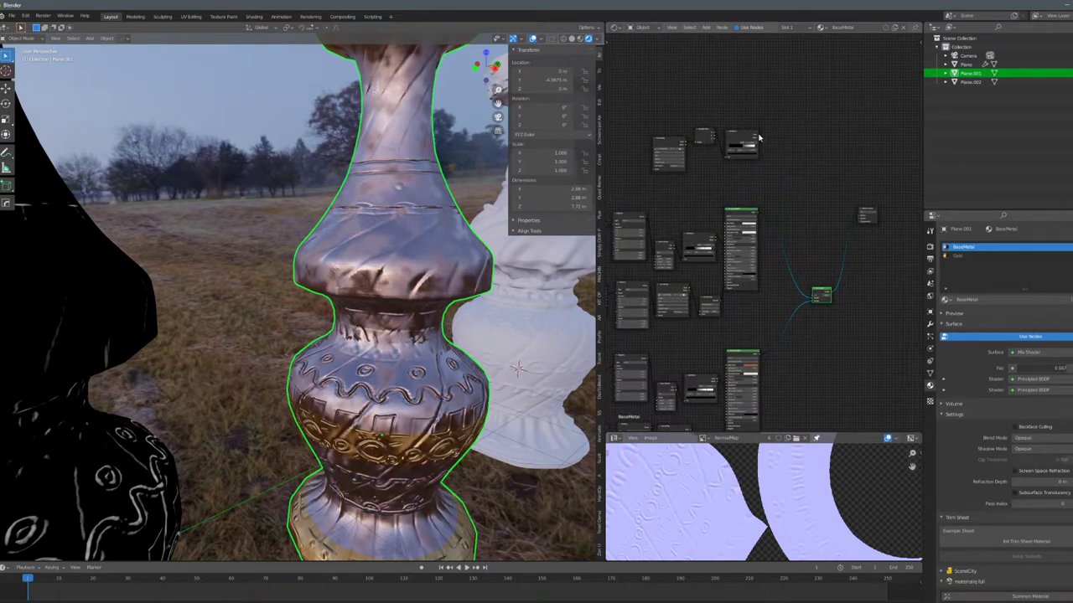
left_click_drag(759, 138, 815, 299)
scroll(761, 164, "up", 1)
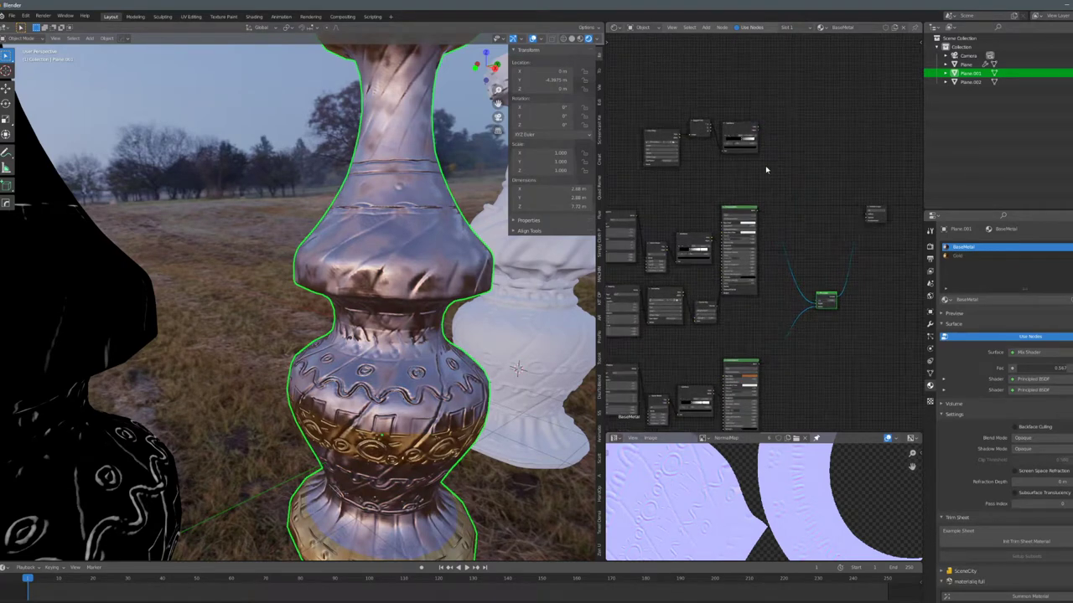
left_click_drag(757, 131, 818, 304)
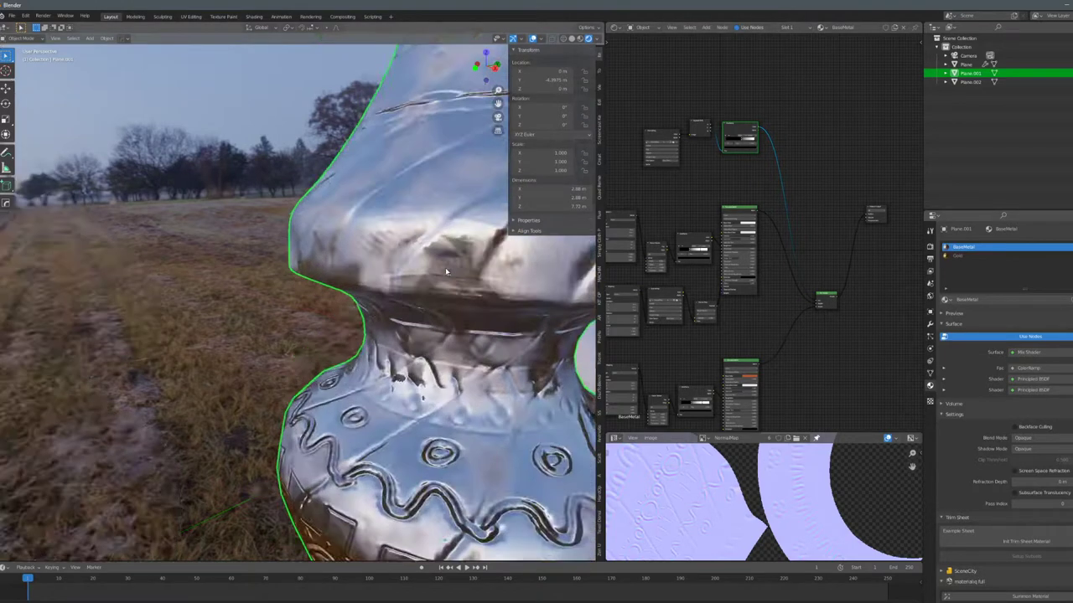
Move the mask ColorRamp's white stop close to the black stop to sharpen the ornament mask.
middle_click_drag(446, 271, 344, 555, "shift")
scroll(735, 128, "up", 4)
middle_click_drag(735, 128, 795, 192)
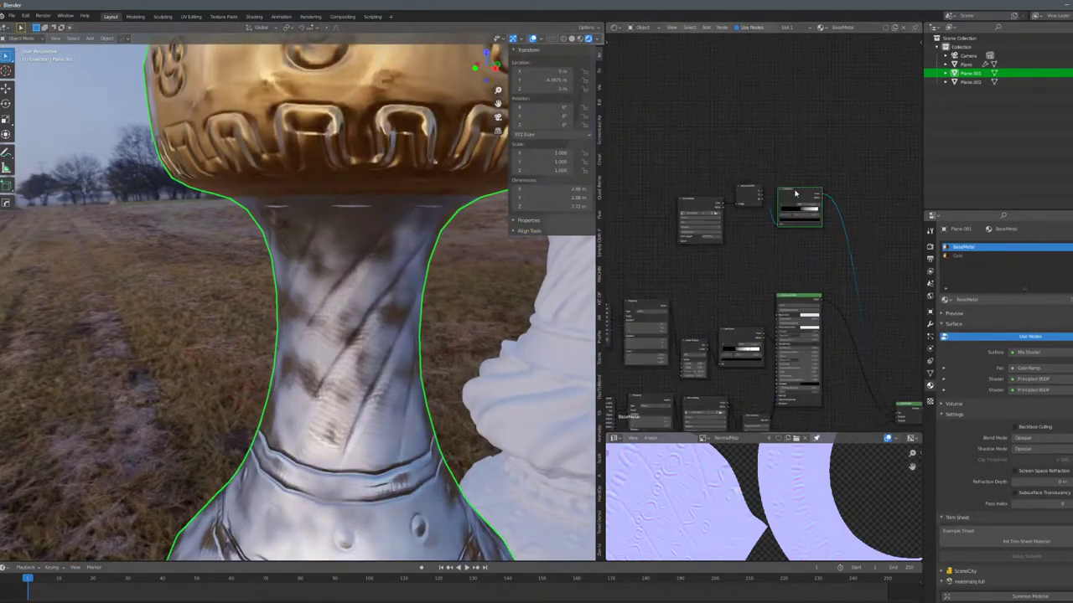
scroll(795, 192, "up", 1)
mouse_move(823, 206)
left_mouse_down()
mouse_move(786, 207)
mouse_move(831, 200)
mouse_move(823, 201)
left_mouse_up()
scroll(811, 210, "up", 4)
scroll(254, 383, "down", 9)
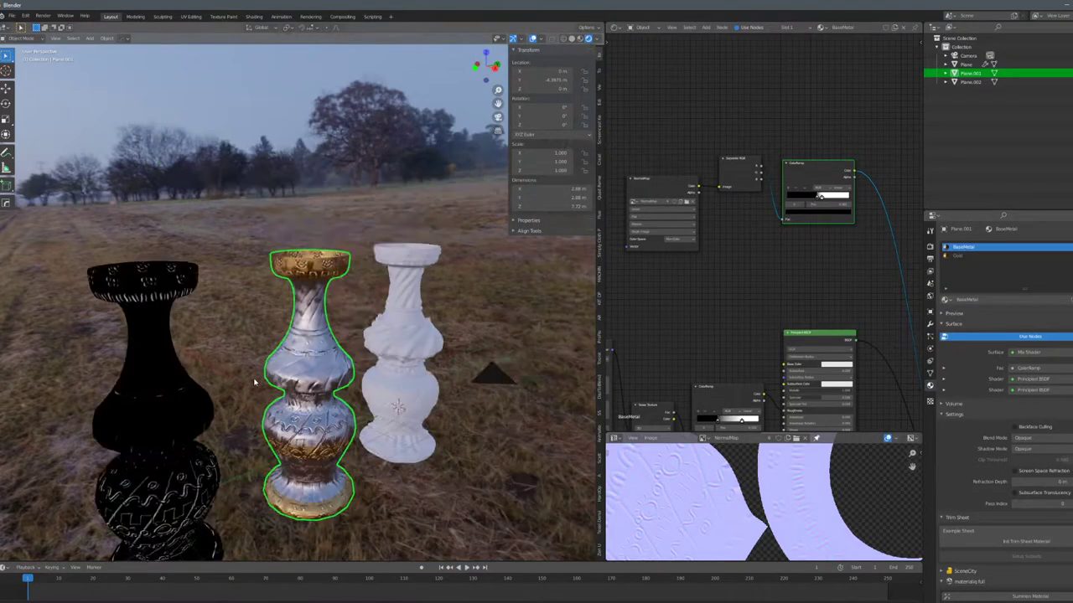
Set the mask ColorRamp's black stop to position 0.495 while checking the copper detail on the vase.
middle_click_drag(254, 383, 254, 306, "shift")
scroll(276, 318, "up", 5)
middle_click_drag(344, 339, 393, 350)
scroll(810, 210, "up", 7)
middle_click_drag(864, 149, 756, 257)
scroll(756, 257, "up", 5)
scroll(757, 257, "up", 2)
left_click_drag(719, 334, 728, 338)
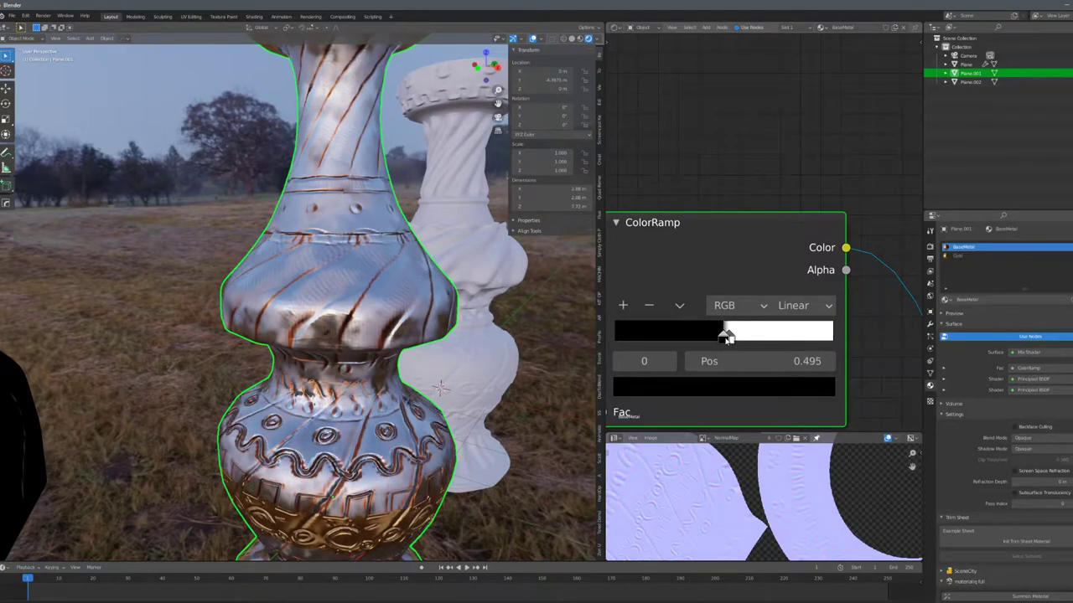
Try swapping the Mix Shader's two shader inputs so the copper covers the body and the silver the ornaments.
scroll(423, 277, "down", 8)
middle_click_drag(422, 277, 682, 287)
scroll(377, 287, "up", 4)
scroll(682, 287, "down", 5)
middle_click_drag(769, 411, 755, 296)
middle_click_drag(782, 369, 754, 267)
scroll(754, 267, "down", 5)
middle_click_drag(872, 419, 815, 307)
scroll(847, 251, "up", 3)
left_click_drag(885, 208, 886, 202)
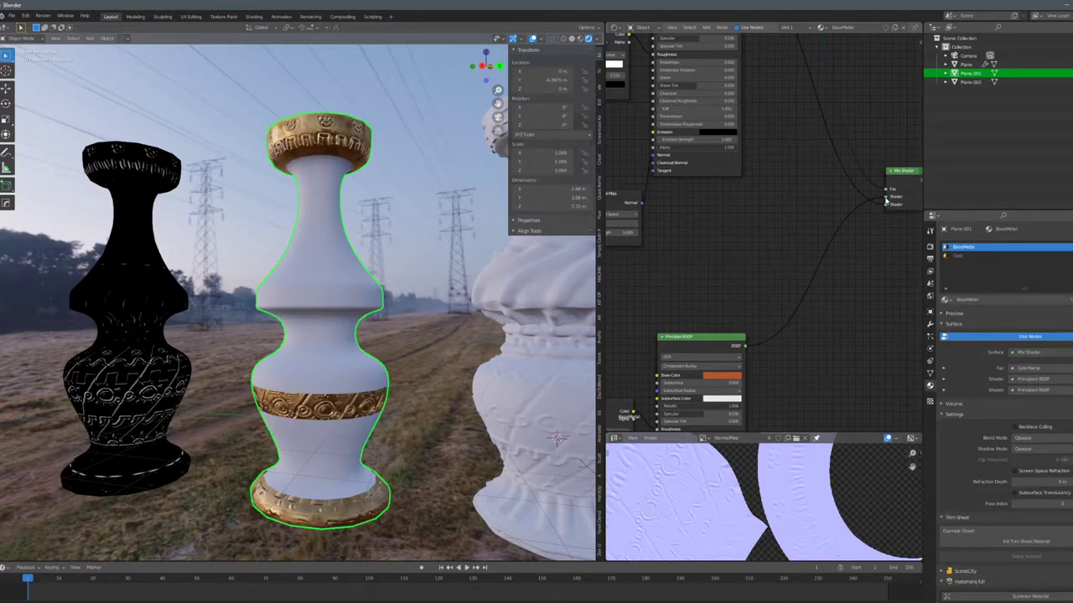
Try a much lower Metallic value on the copper Principled BSDF, then restore it to 1.
middle_click_drag(360, 277, 406, 293)
scroll(779, 343, "up", 3)
middle_click_drag(767, 411, 810, 240)
left_click_drag(771, 258, 699, 258)
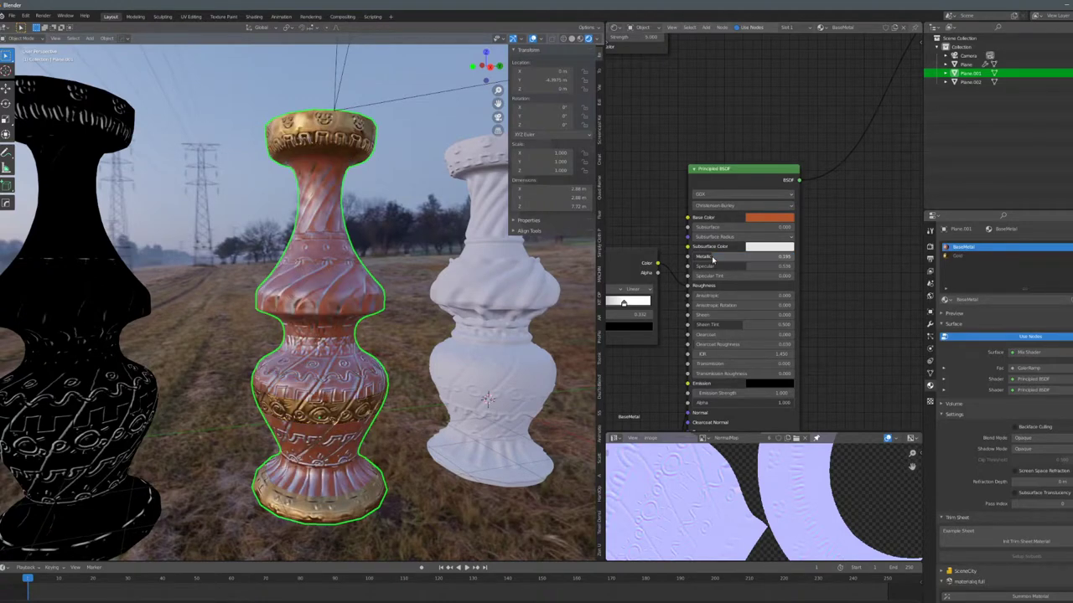
mouse_move(715, 258)
left_mouse_down()
mouse_move(793, 258)
mouse_move(692, 256)
mouse_move(794, 256)
left_mouse_up()
Swap the Mix Shader's two shader inputs back to their original order.
scroll(794, 256, "down", 3)
middle_click_drag(776, 191, 736, 452)
scroll(848, 301, "up", 1)
middle_click_drag(872, 332, 830, 327)
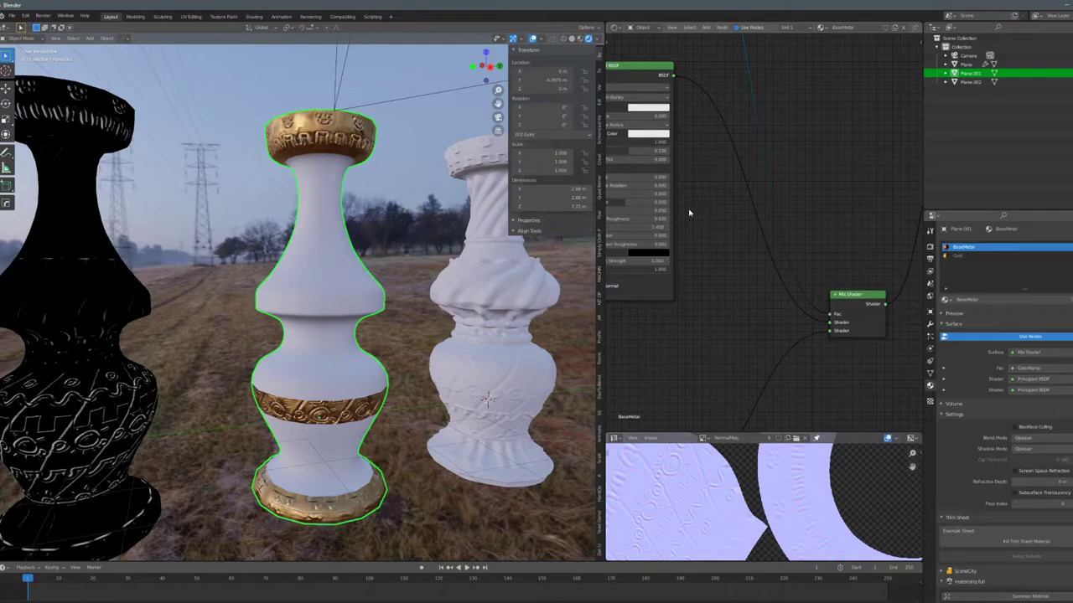
Make room after the Separate RGB node and insert a MixRGB node between it and the mask ColorRamp.
middle_click_drag(431, 193, 327, 226)
middle_click_drag(645, 92, 823, 410)
scroll(752, 245, "down", 4)
middle_click_drag(710, 197, 792, 252)
left_click_drag(721, 265, 660, 250)
left_click_drag(796, 239, 727, 240)
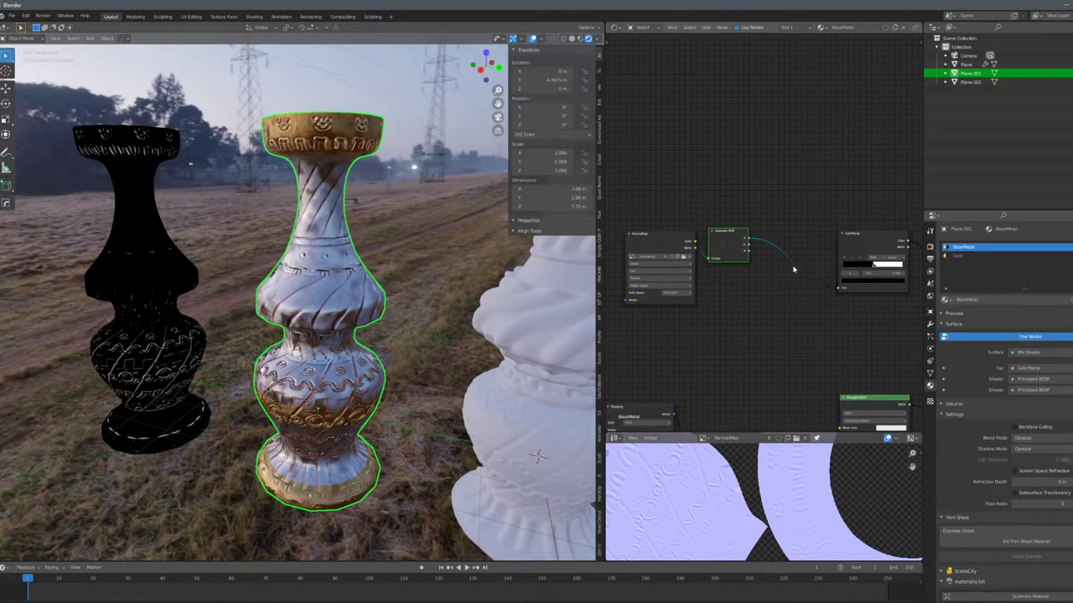
key("shift+a")
left_click(781, 174)
type("mix")
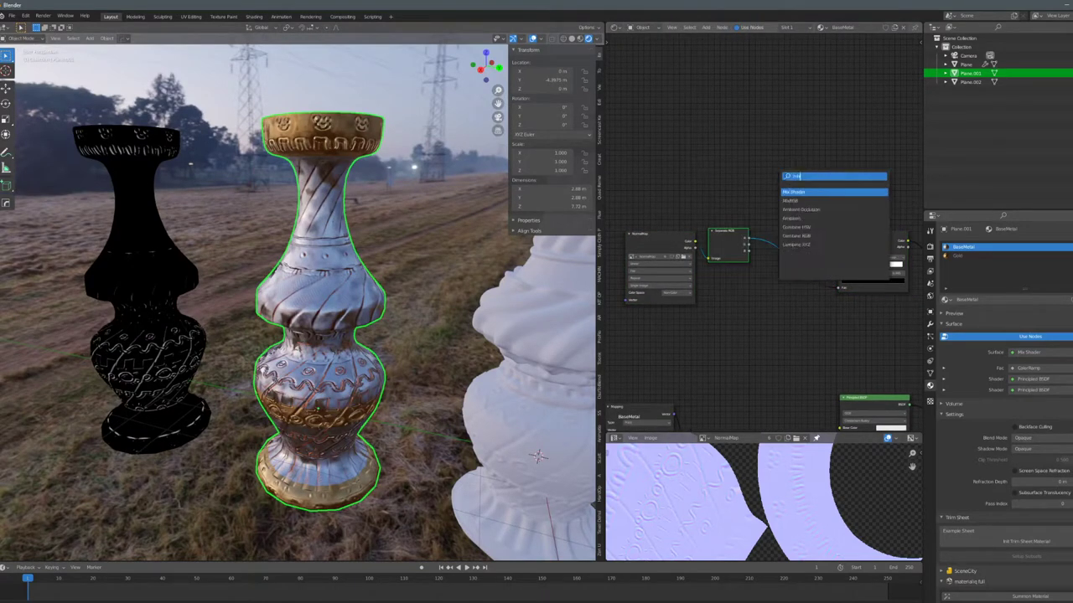
left_click(802, 202)
left_click(794, 251)
scroll(809, 267, "up", 2)
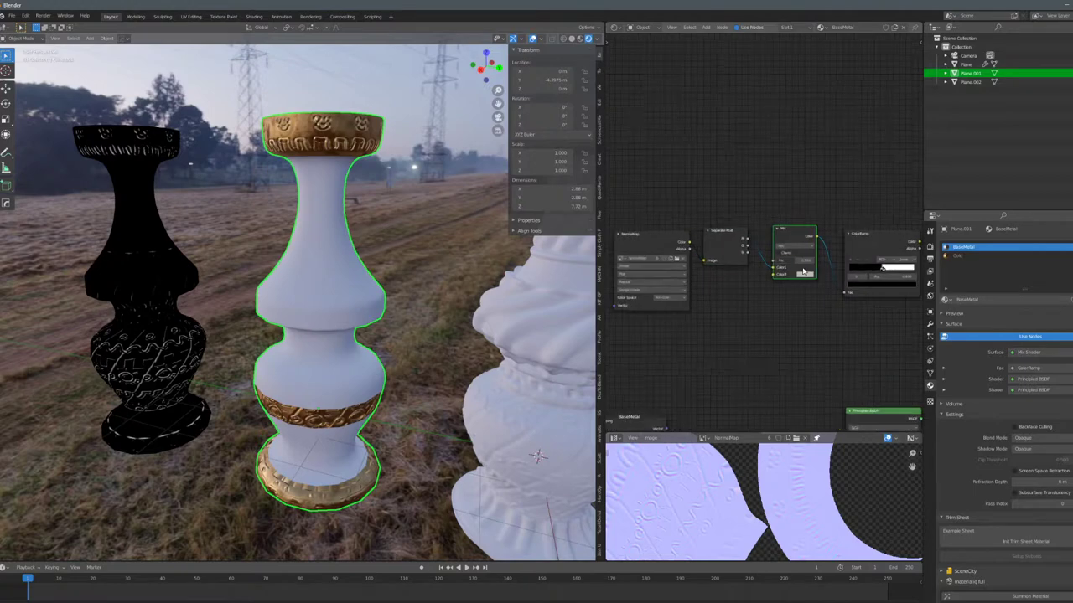
Add a Noise Texture and connect its Fac output to the Mix node's Color2 input.
key("shift+a")
left_click(779, 323)
type("ima")
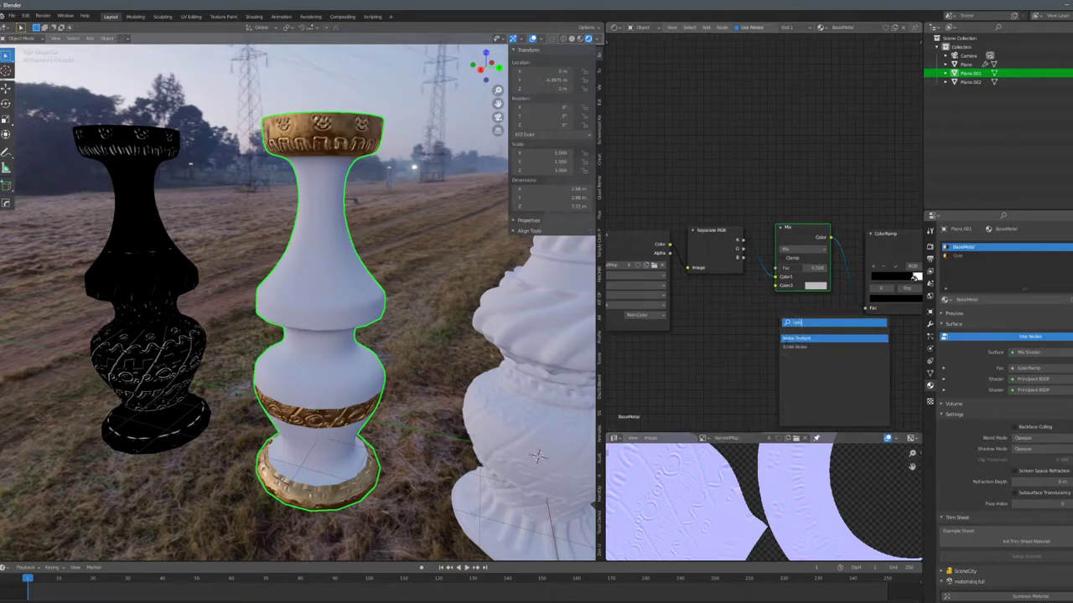
key("Return")
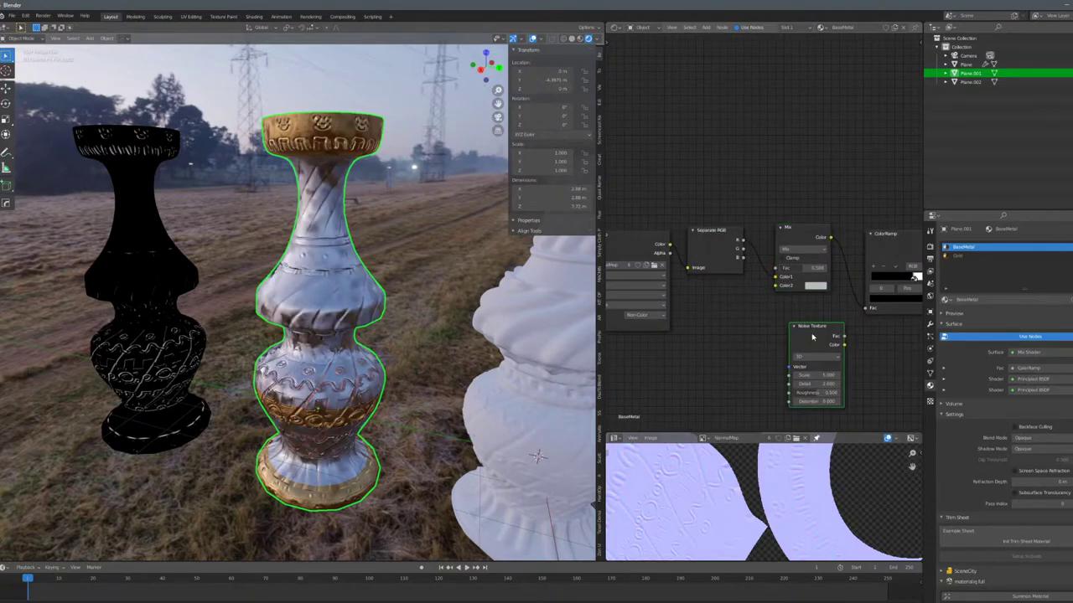
left_click_drag(777, 289, 776, 286)
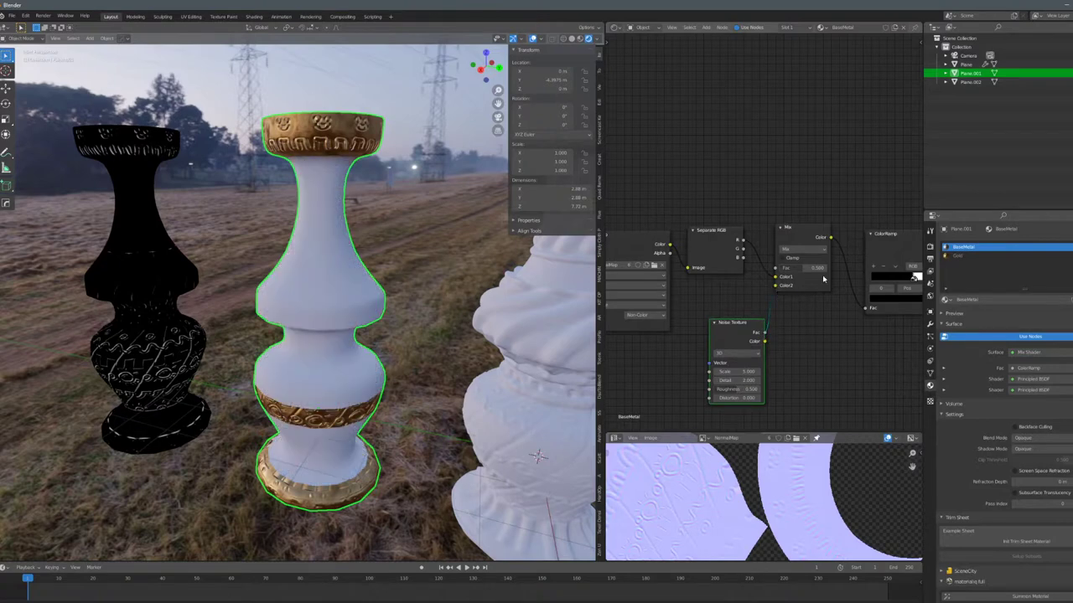
Lower the Mix node's factor to 0.075 so the noise only subtly affects the mask.
scroll(356, 265, "up", 2)
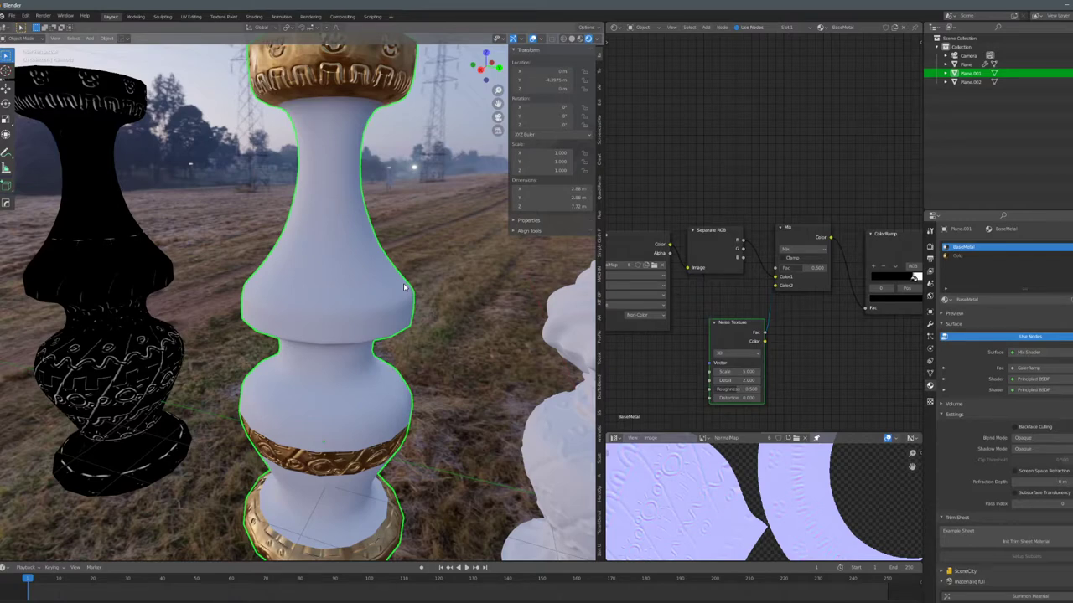
scroll(403, 283, "up", 2)
left_click_drag(812, 267, 782, 268)
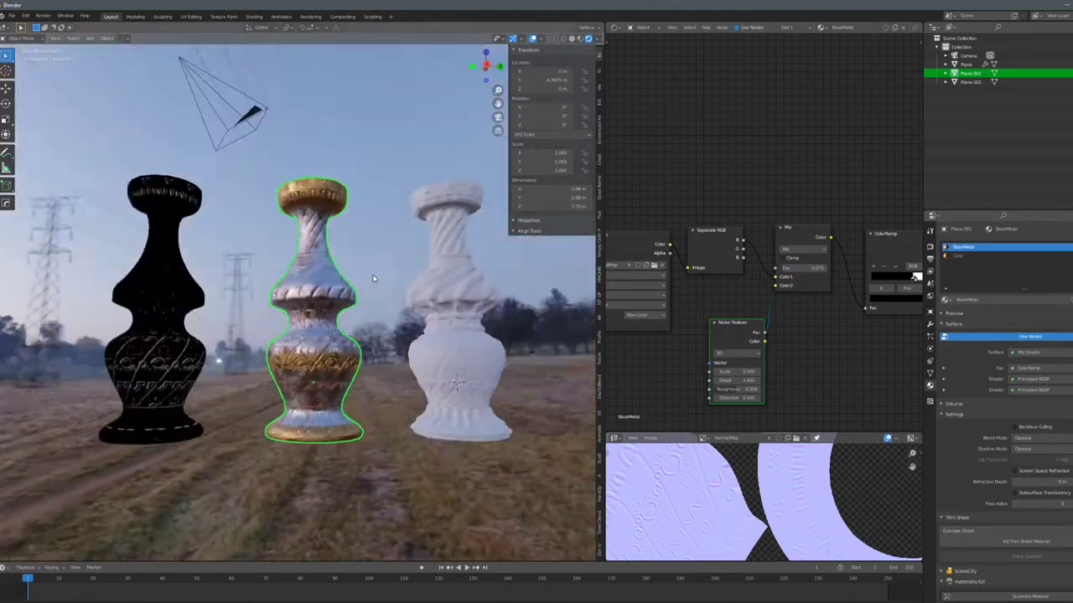
middle_click_drag(431, 268, 390, 277)
Adjust the Noise Texture's scale to vary the copper patches on the vase.
middle_click_drag(781, 352, 771, 225)
scroll(765, 231, "up", 6)
left_click_drag(709, 252, 744, 252)
left_click_drag(675, 253, 675, 253)
Desaturate the copper Principled BSDF's base color to a pale pinkish brown and check the vase near and far.
scroll(778, 244, "down", 5)
middle_click_drag(778, 396, 797, 196)
scroll(797, 196, "up", 5)
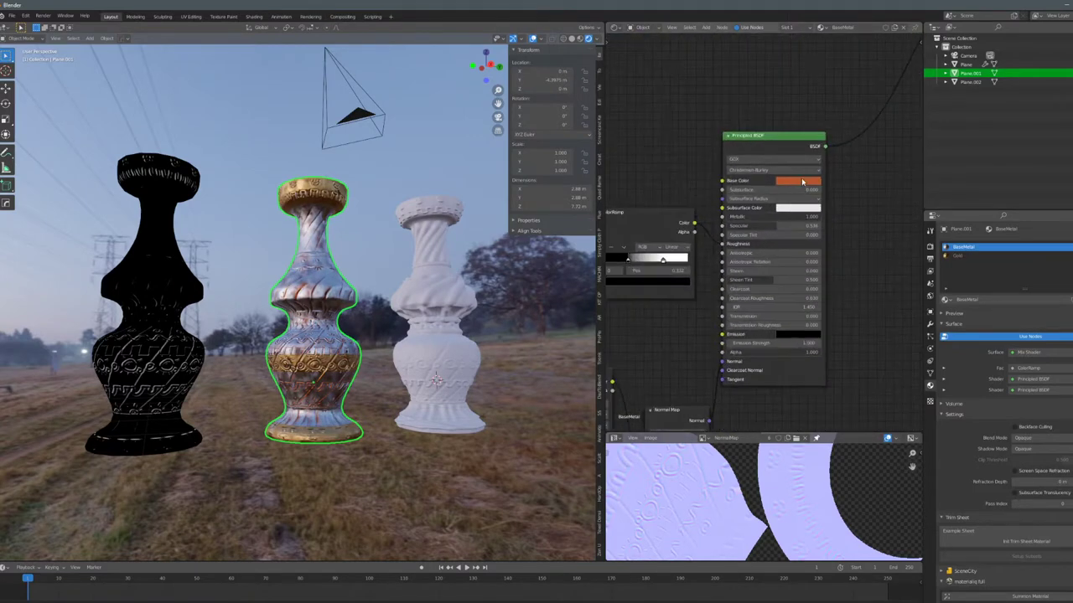
left_click(804, 181)
mouse_move(824, 89)
left_mouse_down()
mouse_move(823, 80)
mouse_move(800, 110)
mouse_move(809, 99)
left_mouse_up()
left_click(373, 237)
scroll(373, 237, "down", 1)
scroll(373, 237, "up", 6)
middle_click_drag(373, 237, 409, 271)
scroll(423, 233, "down", 8)
scroll(409, 271, "up", 7)
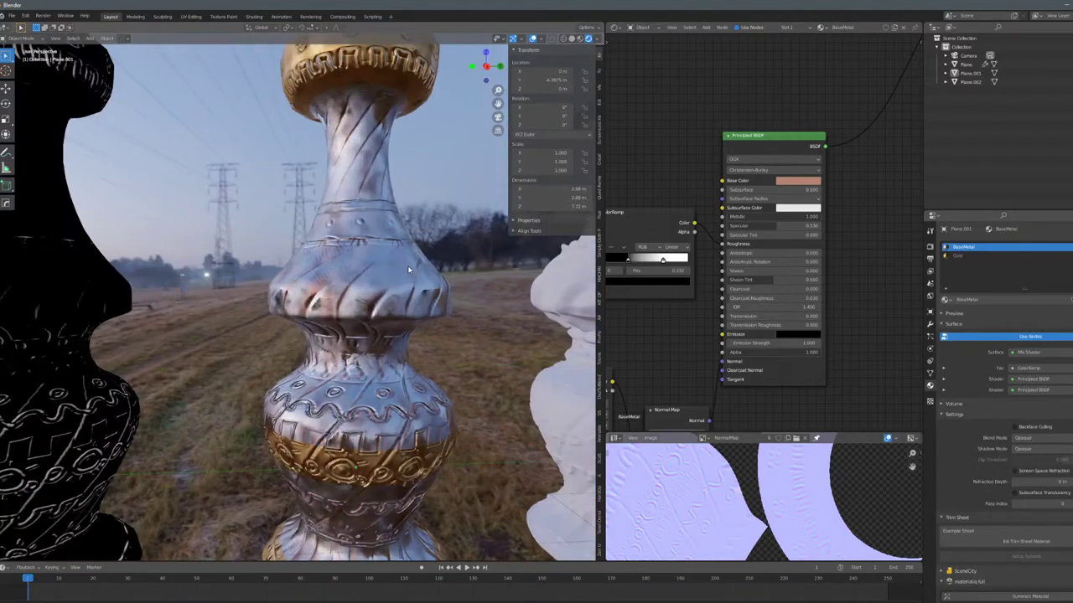
scroll(420, 289, "down", 5)
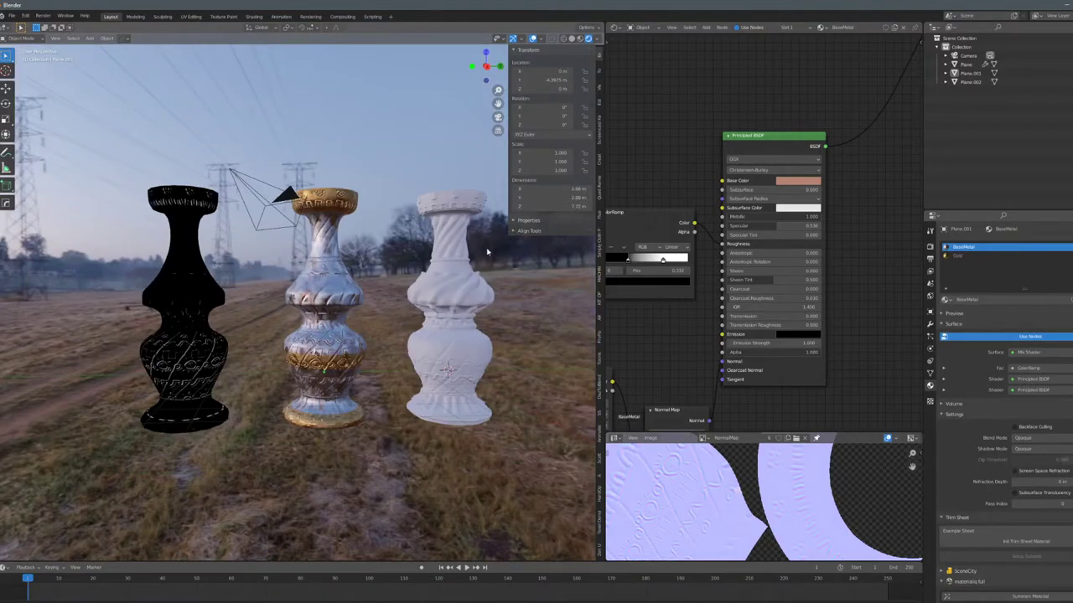
Inspect the meshes of the gold-banded vase and the white vase in Edit Mode.
left_click(344, 271)
key("Tab")
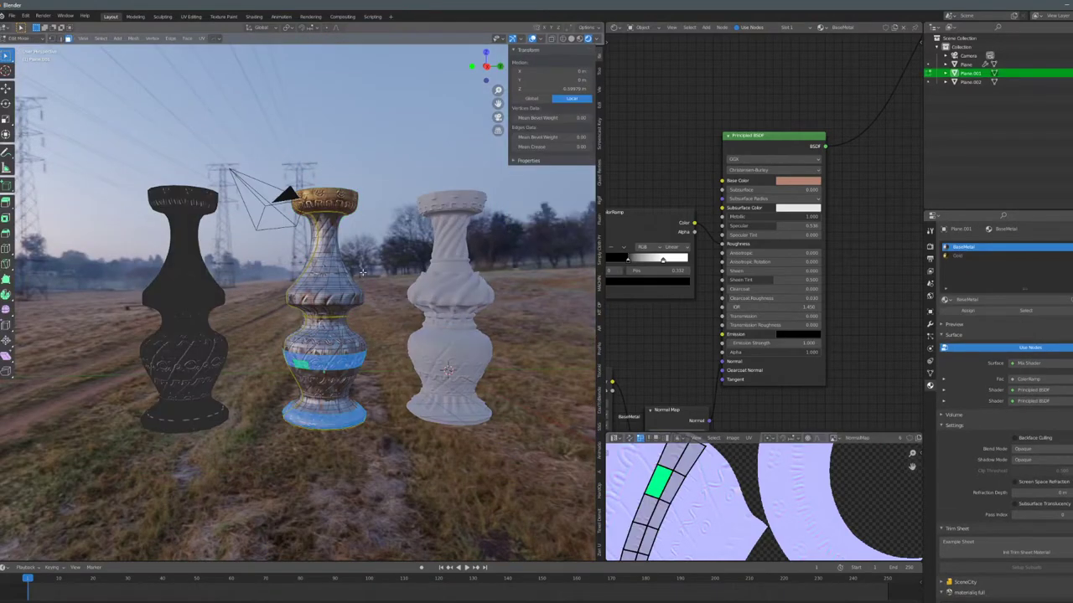
key("Tab")
left_click(452, 279)
key("Tab")
scroll(456, 280, "up", 2)
key("Tab")
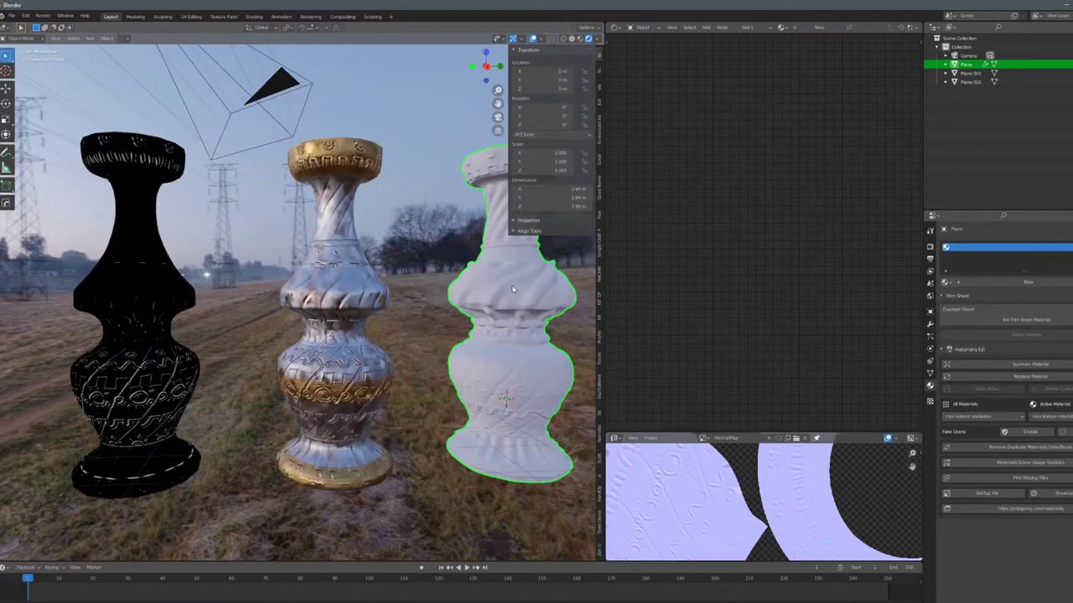
Compare the vases' mesh density in wireframe display, then return to rendered shading.
middle_click_drag(513, 284, 426, 309, "shift")
left_click(562, 39)
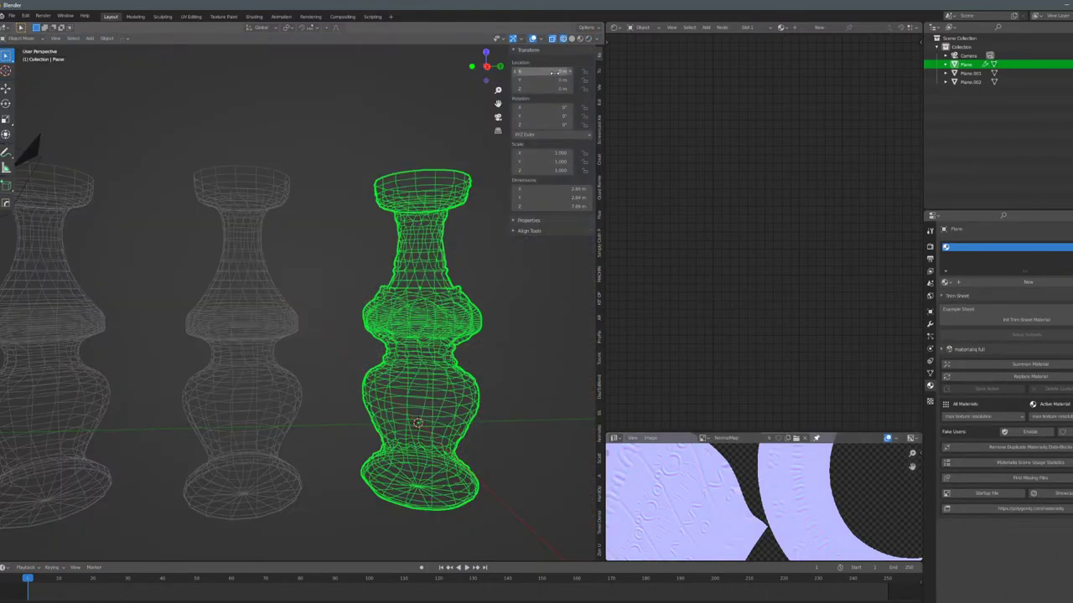
left_click(590, 39)
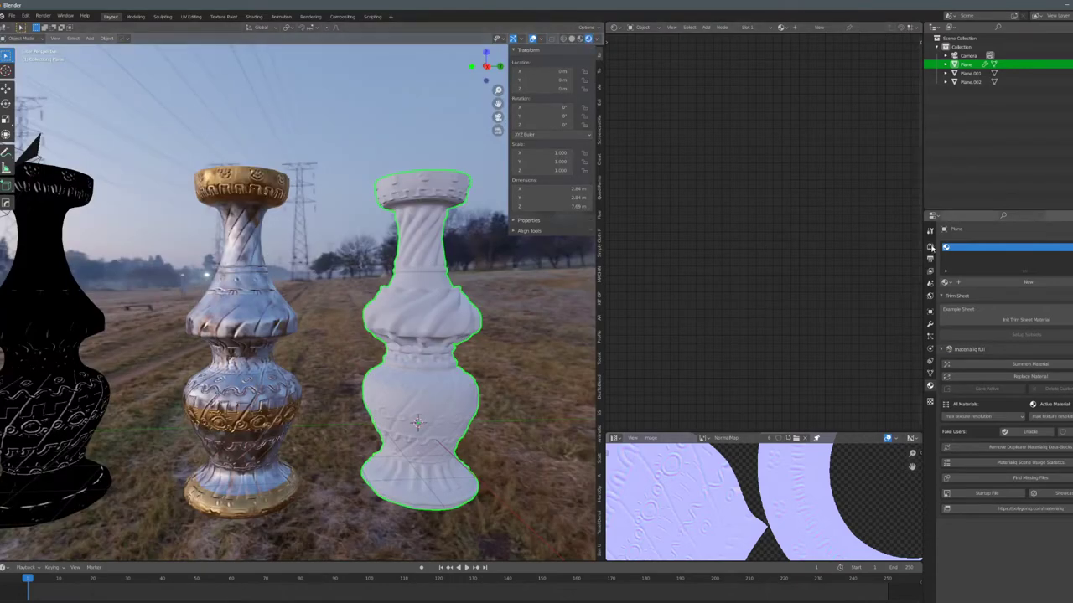
Raise the white vase's Multires viewport level to 6 and apply all of its modifiers.
left_click(930, 324)
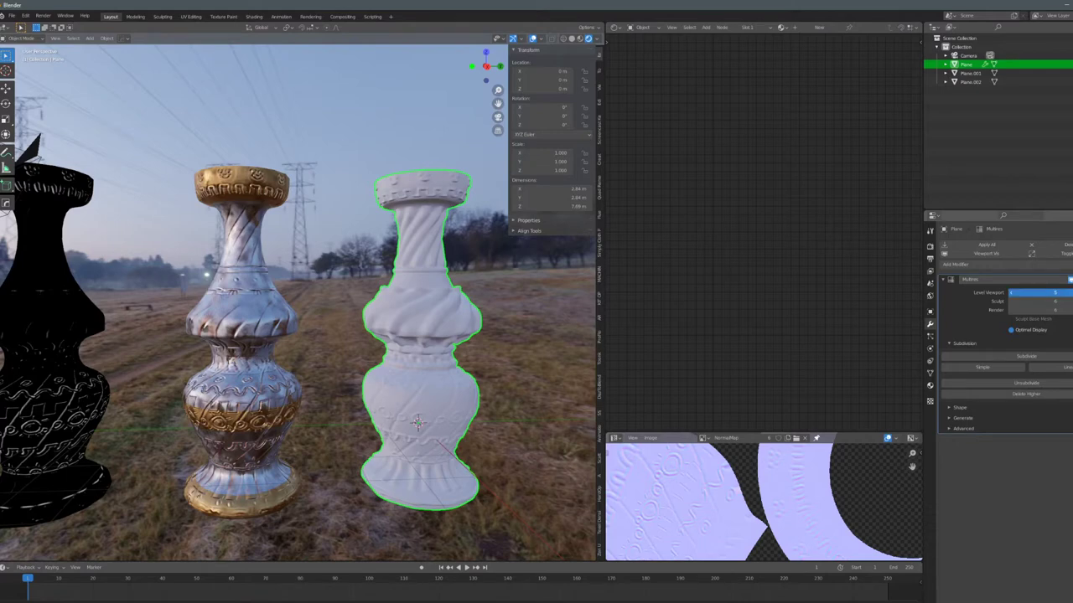
left_click_drag(1039, 292, 1063, 292)
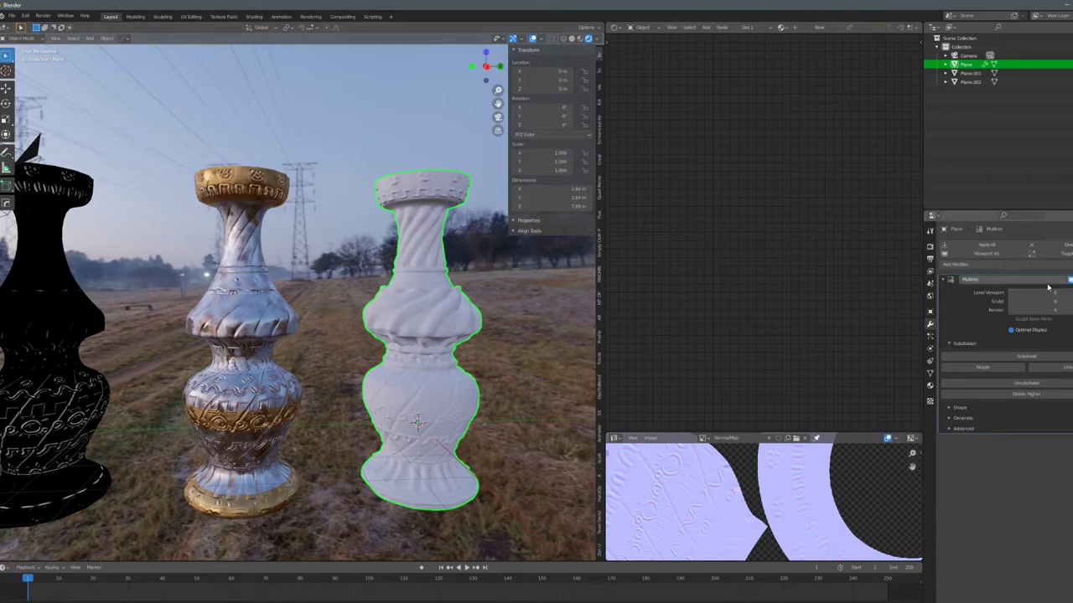
left_click(989, 244)
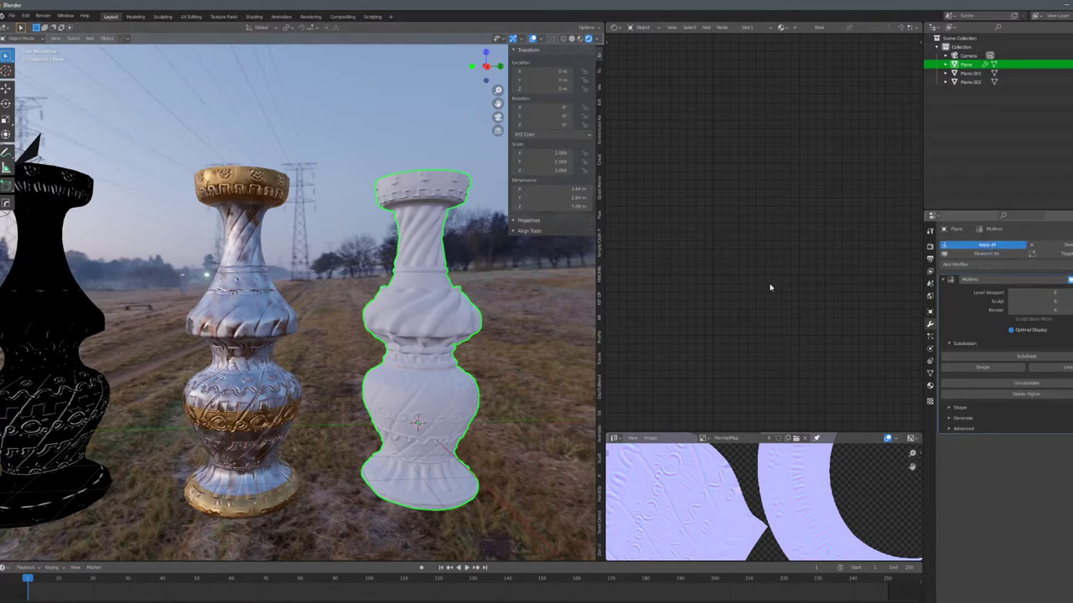
Examine the white vase's applied high-poly mesh in wireframe display and compare its density with the two low-poly vases.
left_click(563, 39)
scroll(327, 296, "up", 5)
left_click(477, 278)
middle_click_drag(431, 254, 271, 228, "shift")
scroll(411, 306, "up", 5)
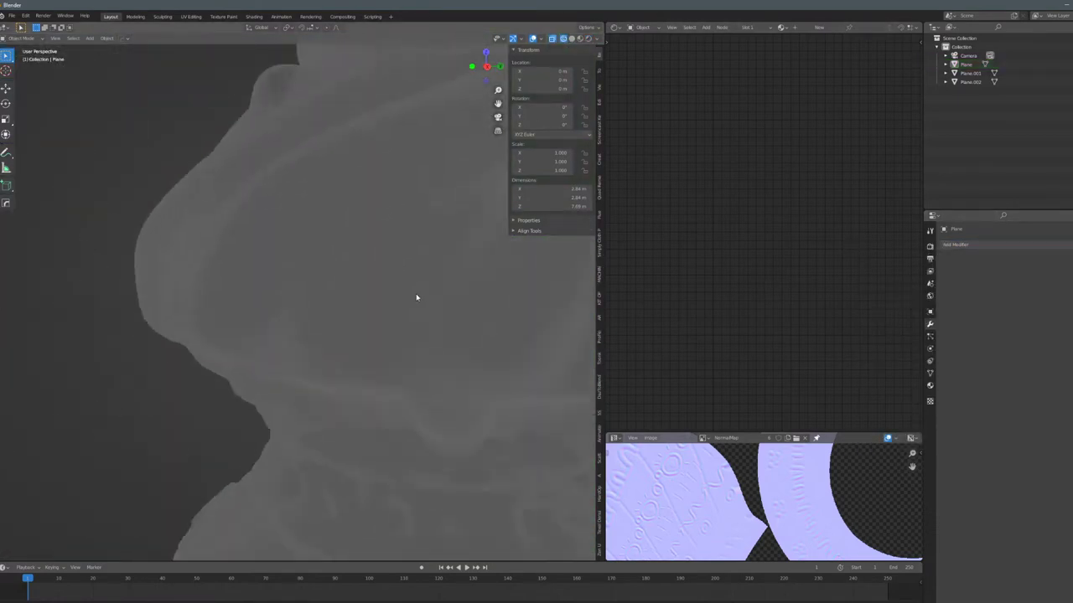
scroll(416, 298, "down", 6)
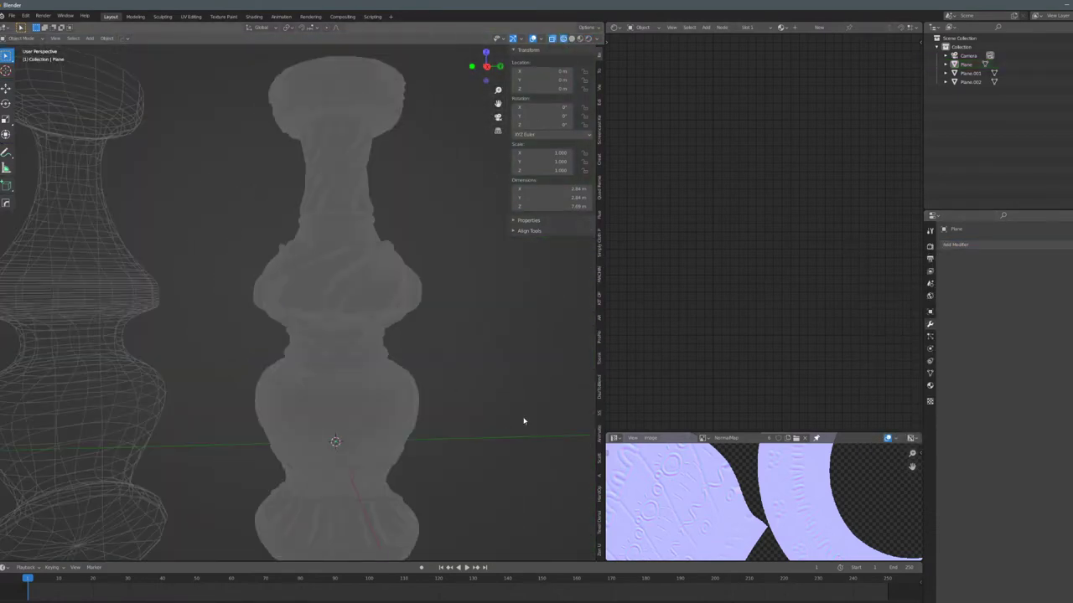
scroll(335, 381, "down", 5)
scroll(335, 380, "up", 6)
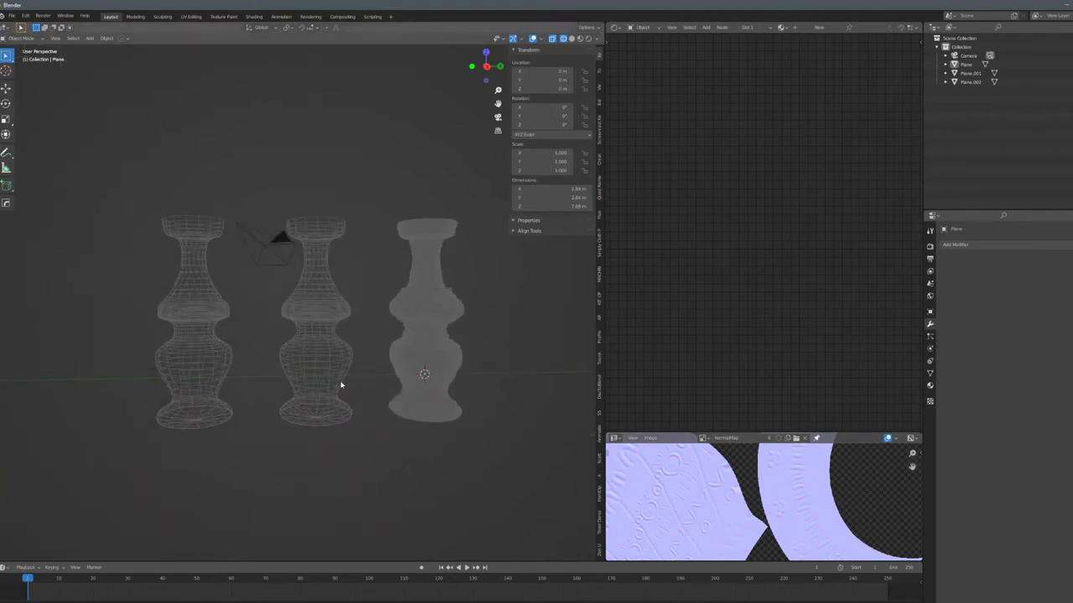
Compare the three vases in solid and material preview shading, then inspect them from several angles in rendered shading.
left_click(573, 40)
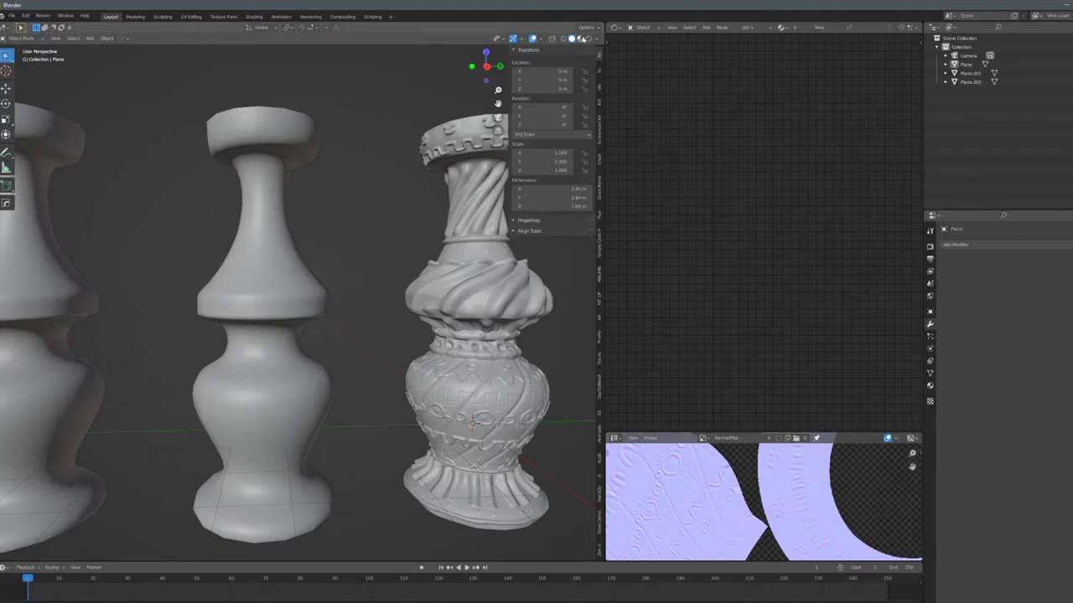
left_click(580, 39)
scroll(441, 196, "down", 5)
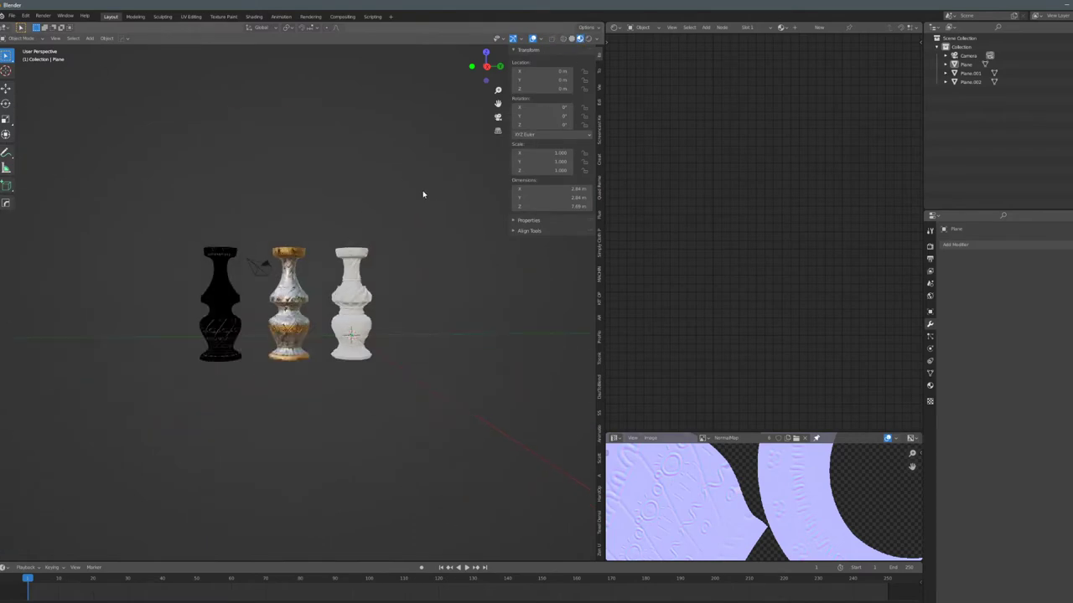
left_click(587, 39)
scroll(356, 246, "up", 5)
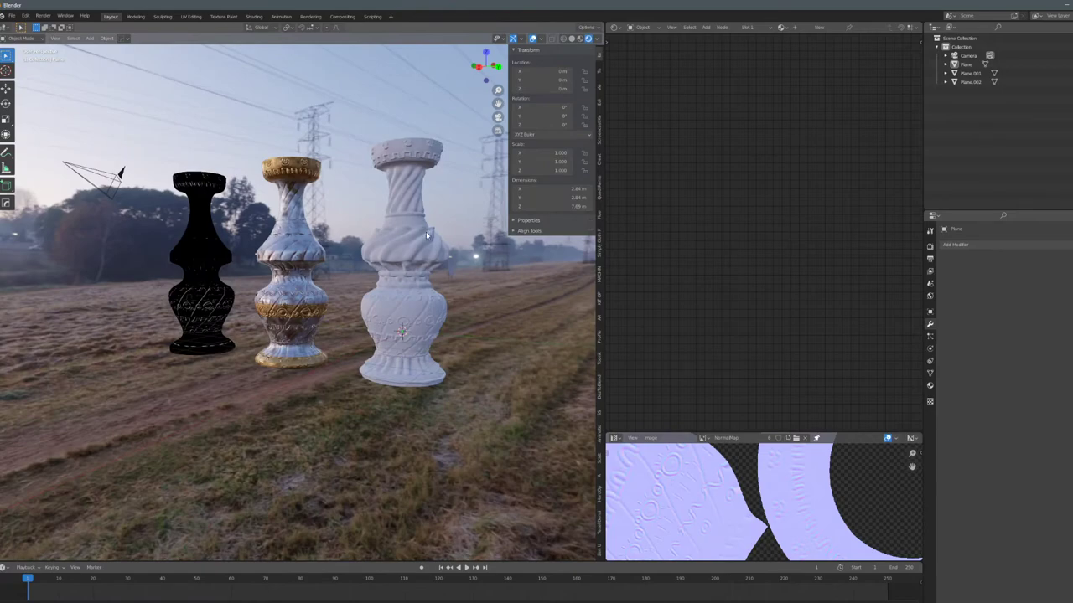
middle_click_drag(426, 232, 307, 210)
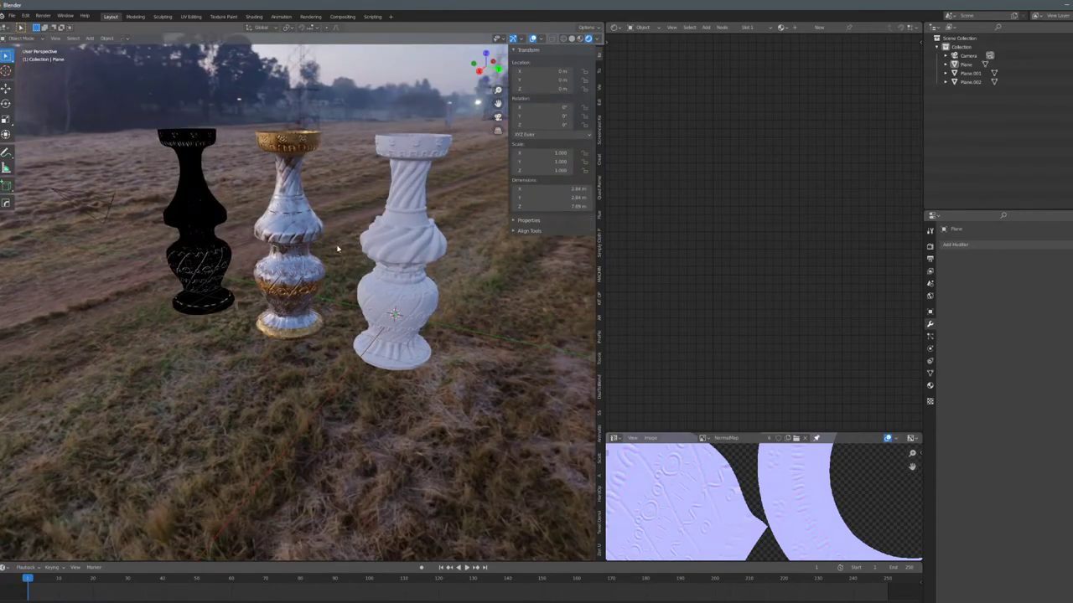
scroll(342, 252, "down", 6)
middle_click_drag(319, 260, 364, 208)
scroll(342, 260, "up", 4)
scroll(367, 215, "up", 3)
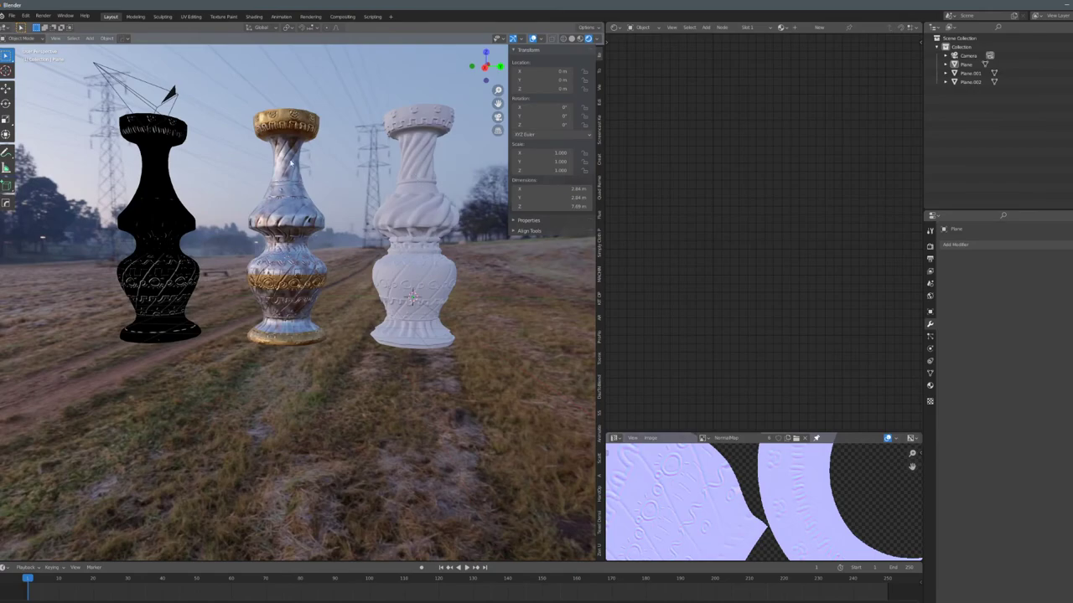